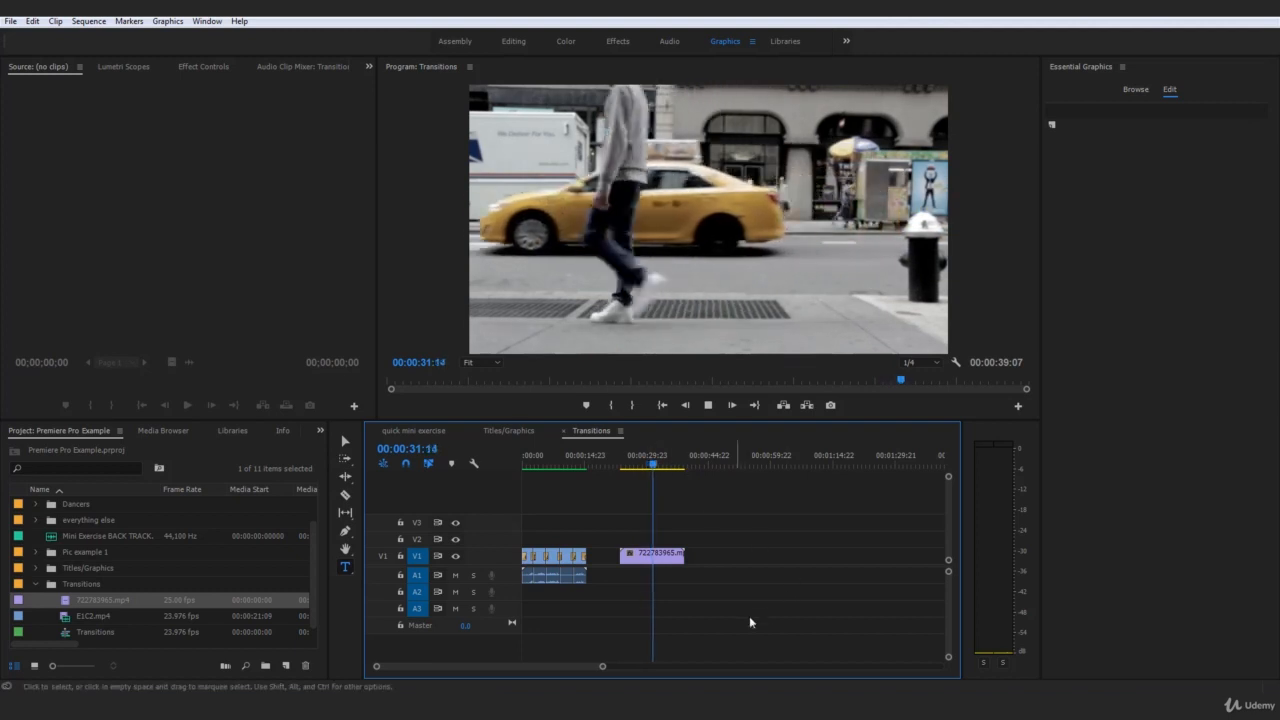
Play the 722783965.mp4 street clip around the moment the pedestrian in red trousers crosses the frame
key(space)
click(645, 555)
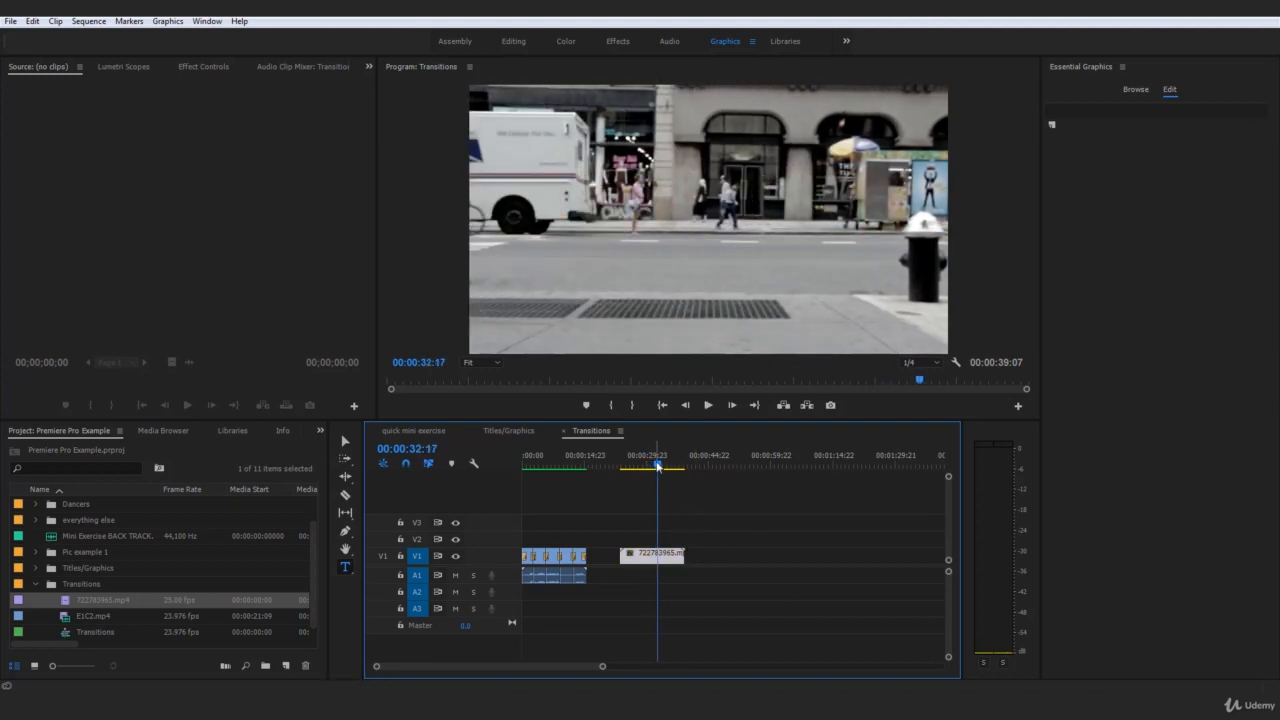
drag(658, 468, 643, 472)
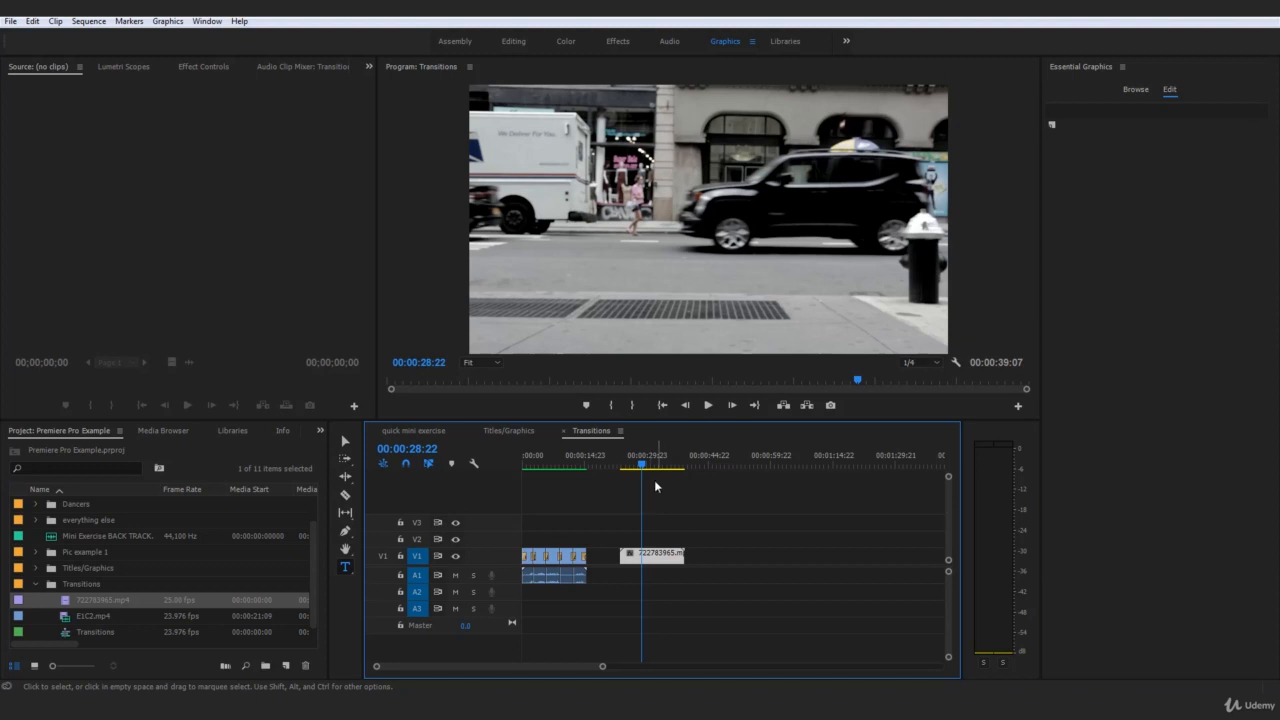
click(708, 405)
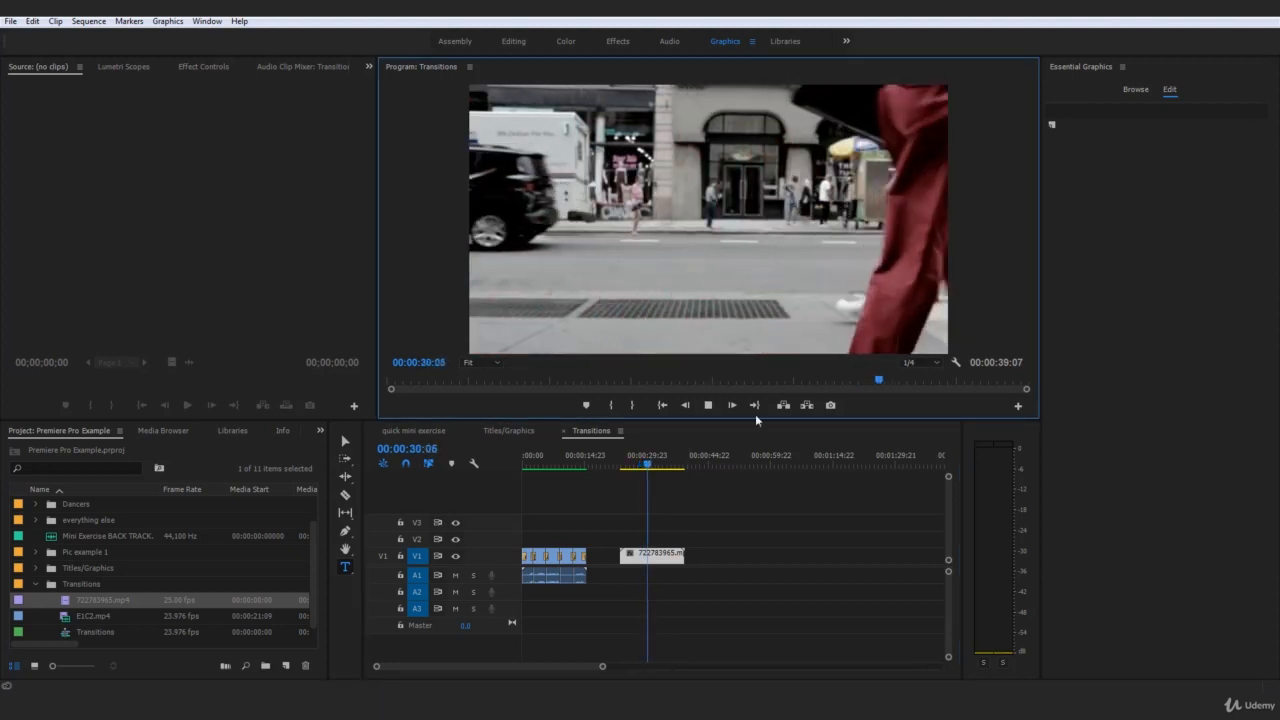
drag(652, 468, 642, 470)
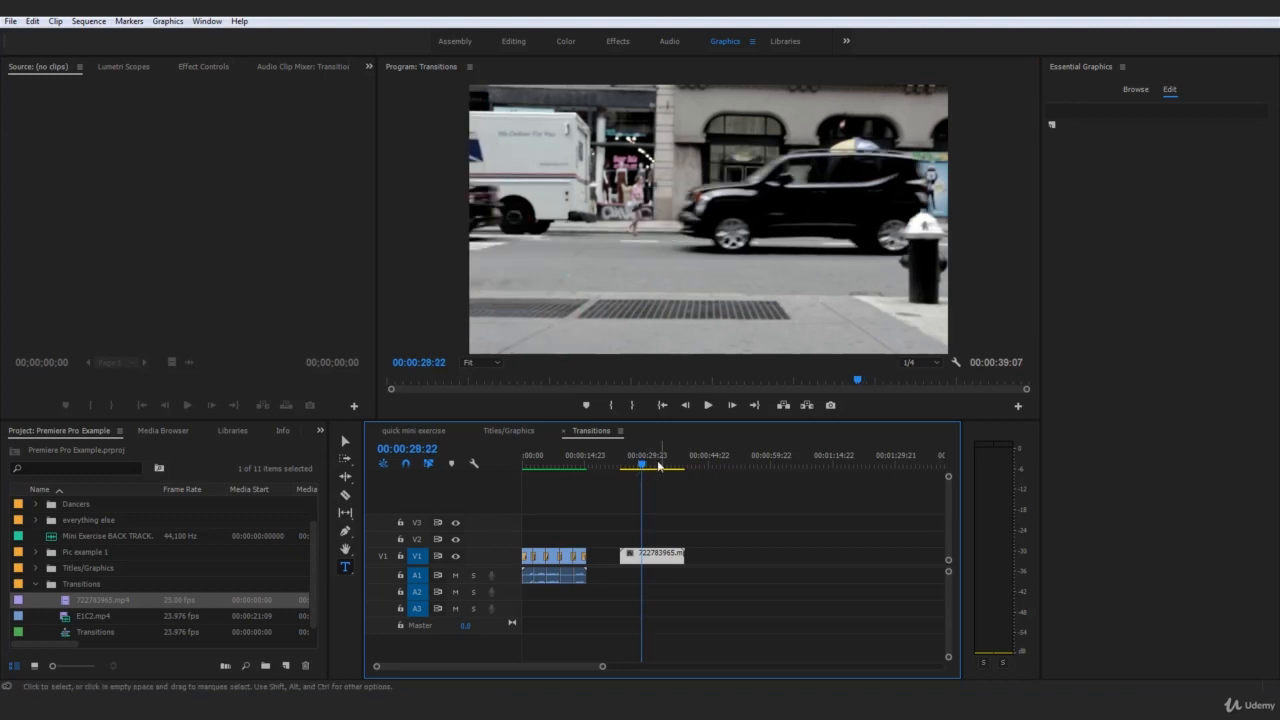
Step and scrub frame by frame through the red-trousered pedestrian's crossing to examine how the legs sweep over the background
click(731, 405)
click(731, 405)
click(731, 405)
click(731, 405)
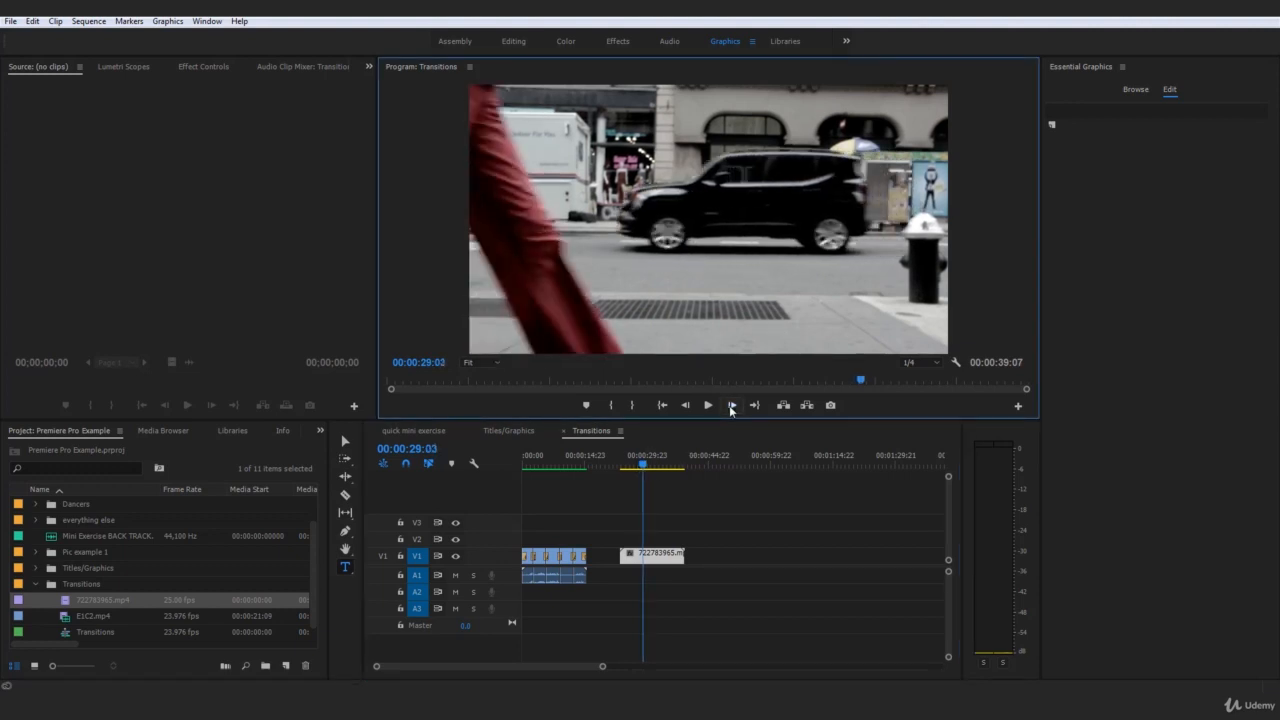
click(731, 405)
click(731, 405)
click(731, 405)
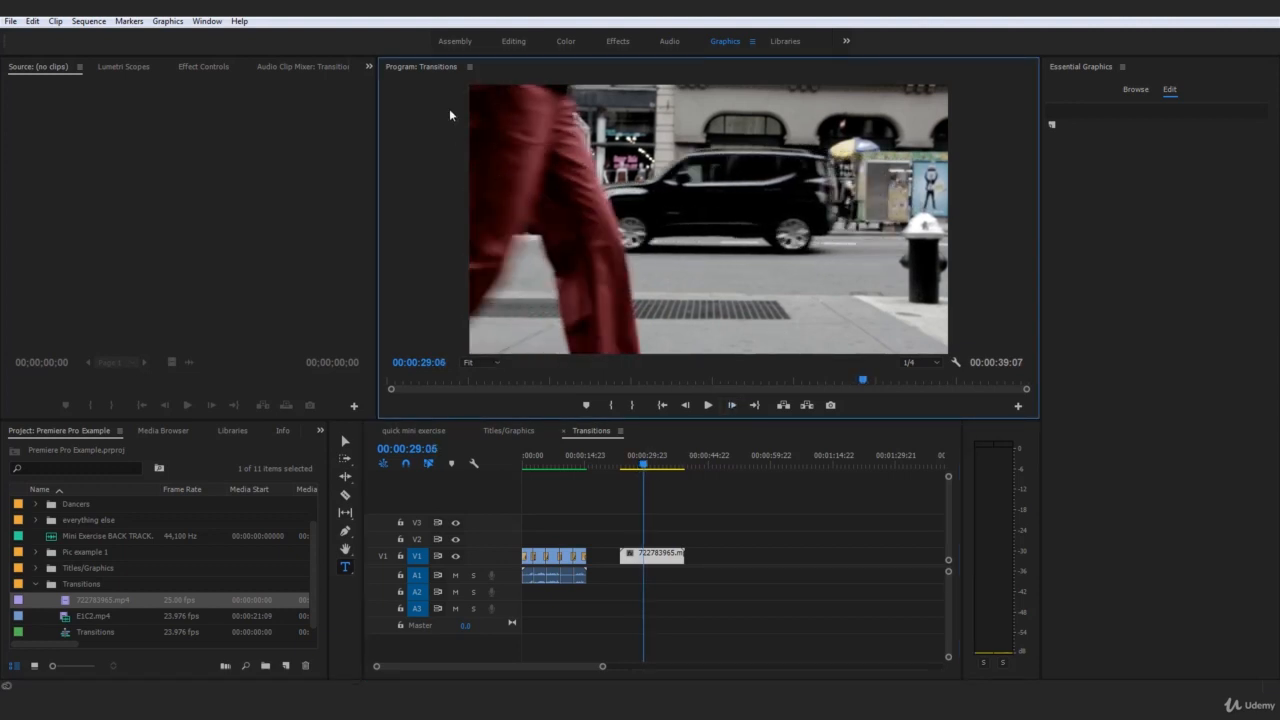
click(733, 405)
click(733, 405)
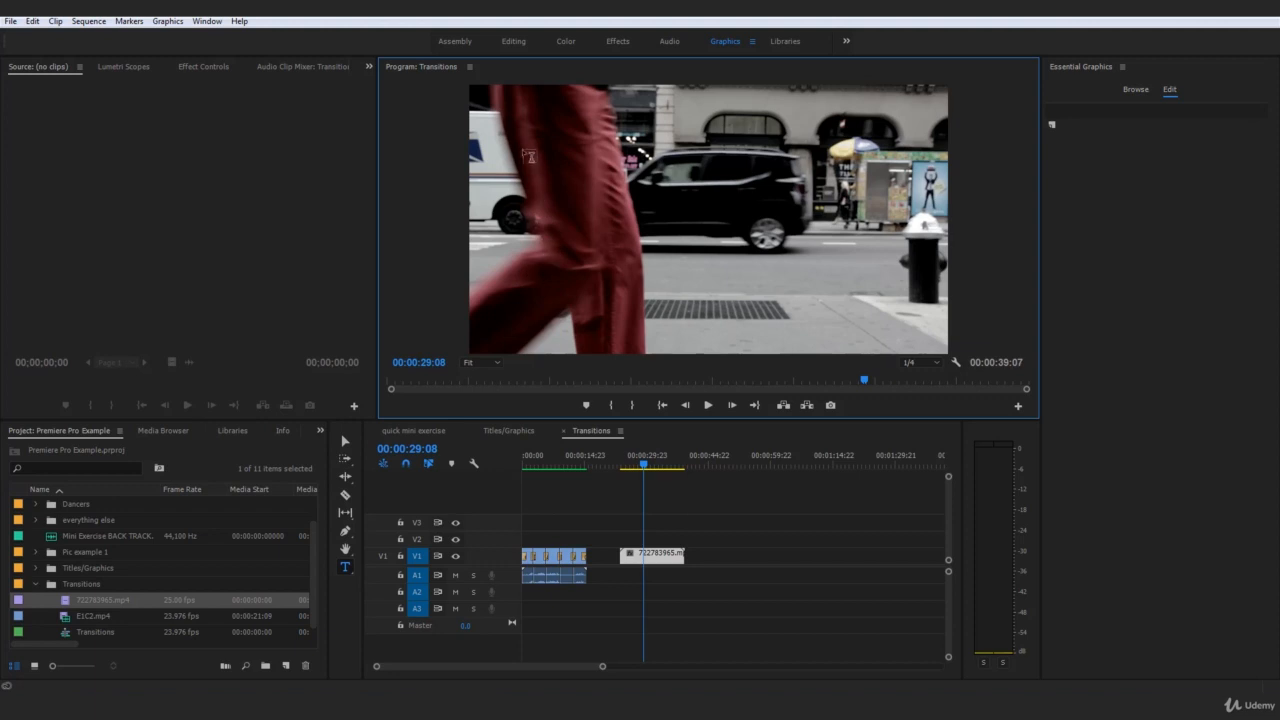
click(732, 406)
click(732, 406)
click(732, 406)
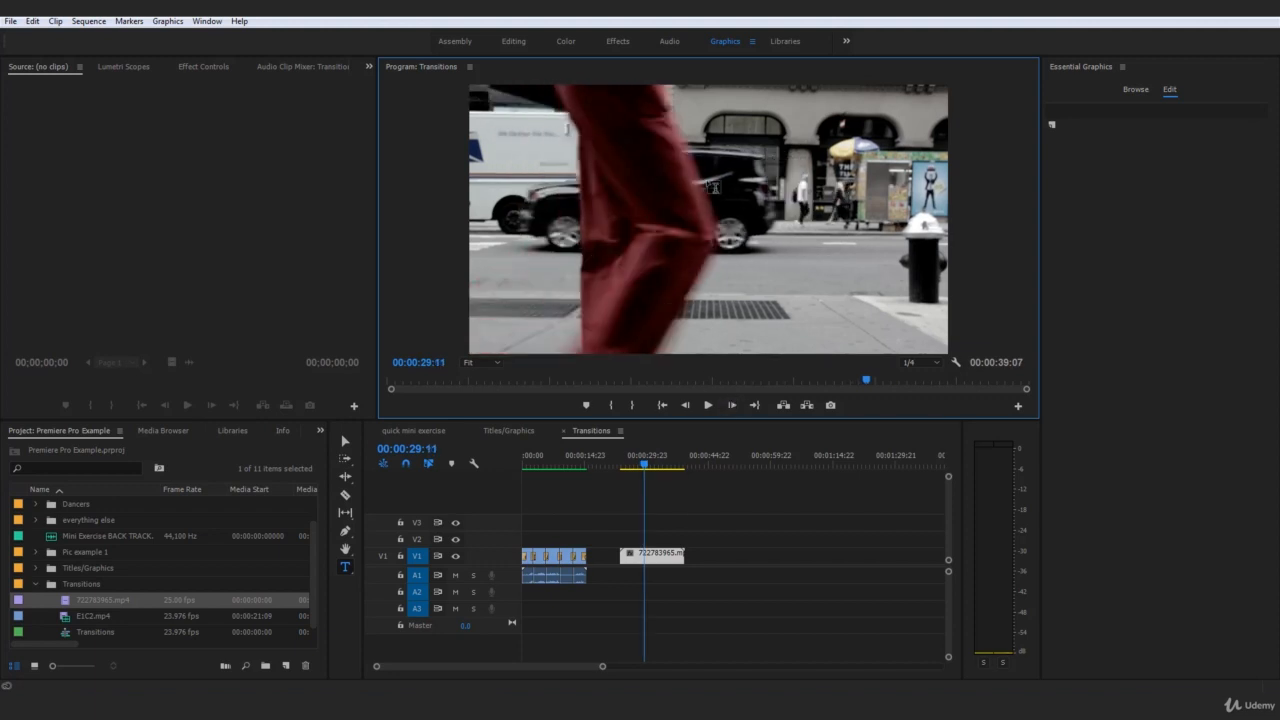
mouse_move(648, 467)
mouse_down()
mouse_move(634, 470)
mouse_move(647, 470)
mouse_up()
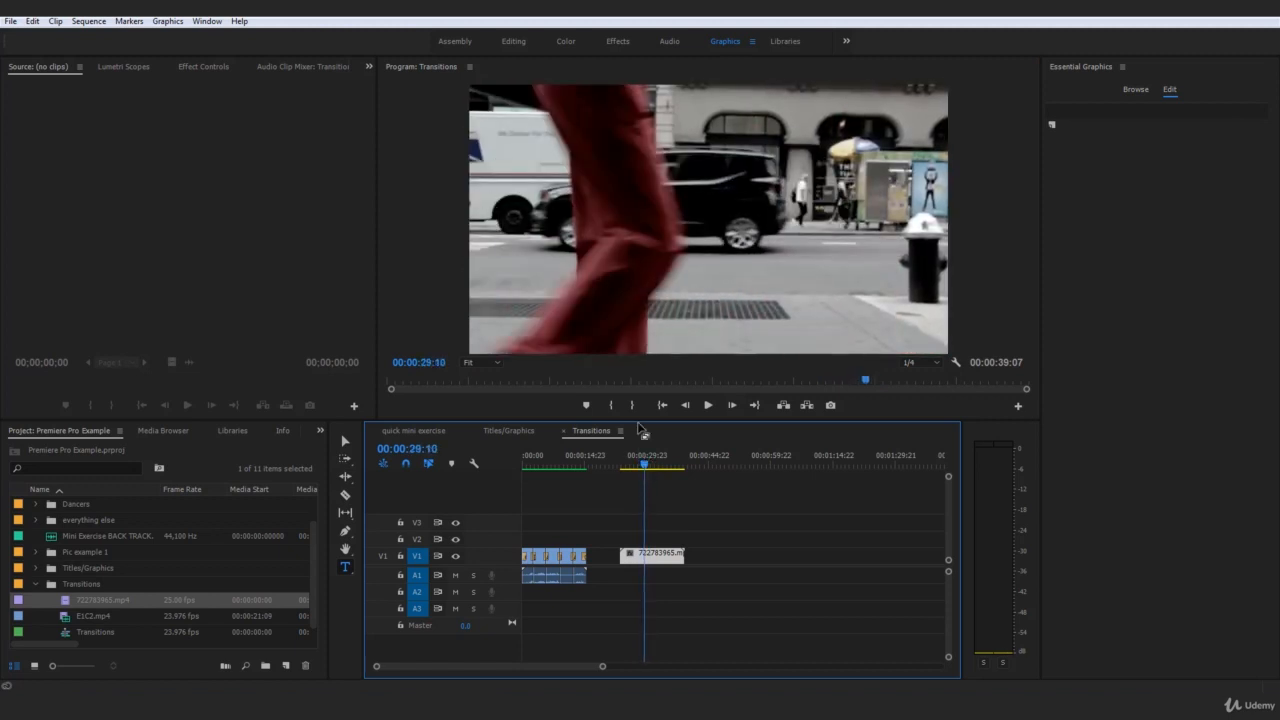
drag(646, 470, 647, 470)
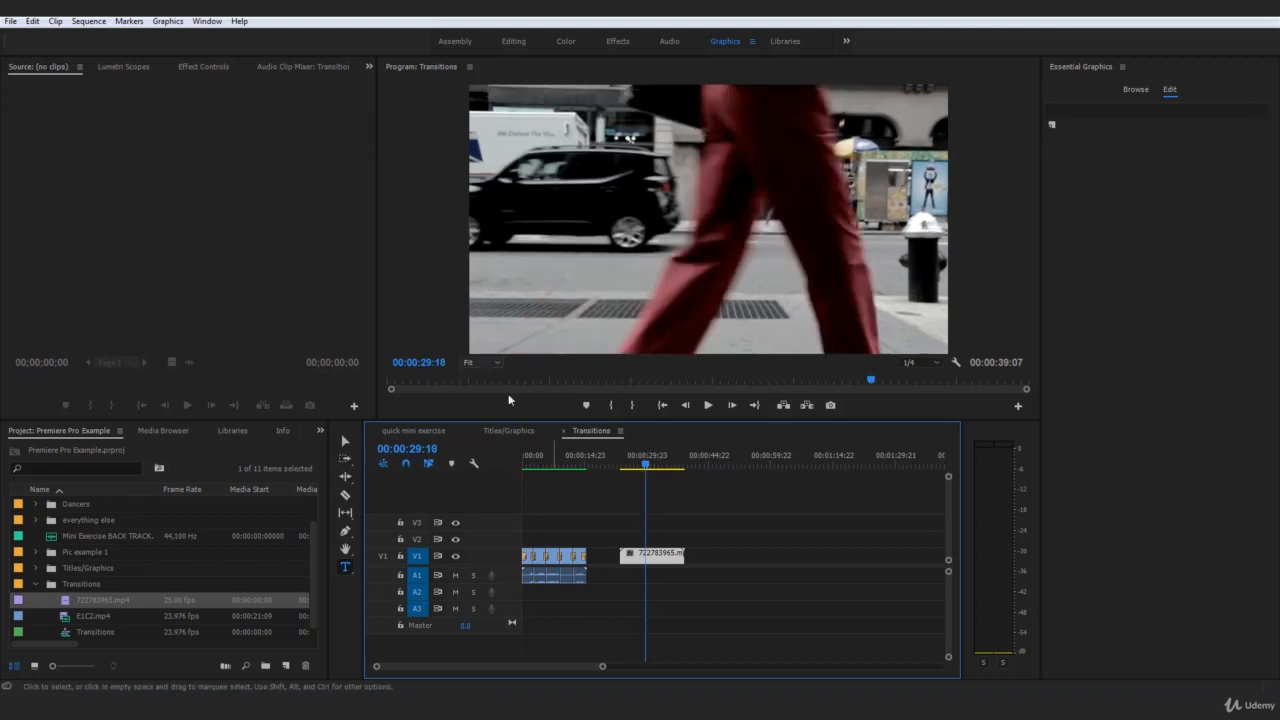
Show the effect controls of the 722783965.mp4 clip, select its Opacity effect, and play the clip from near its start
click(203, 66)
click(58, 230)
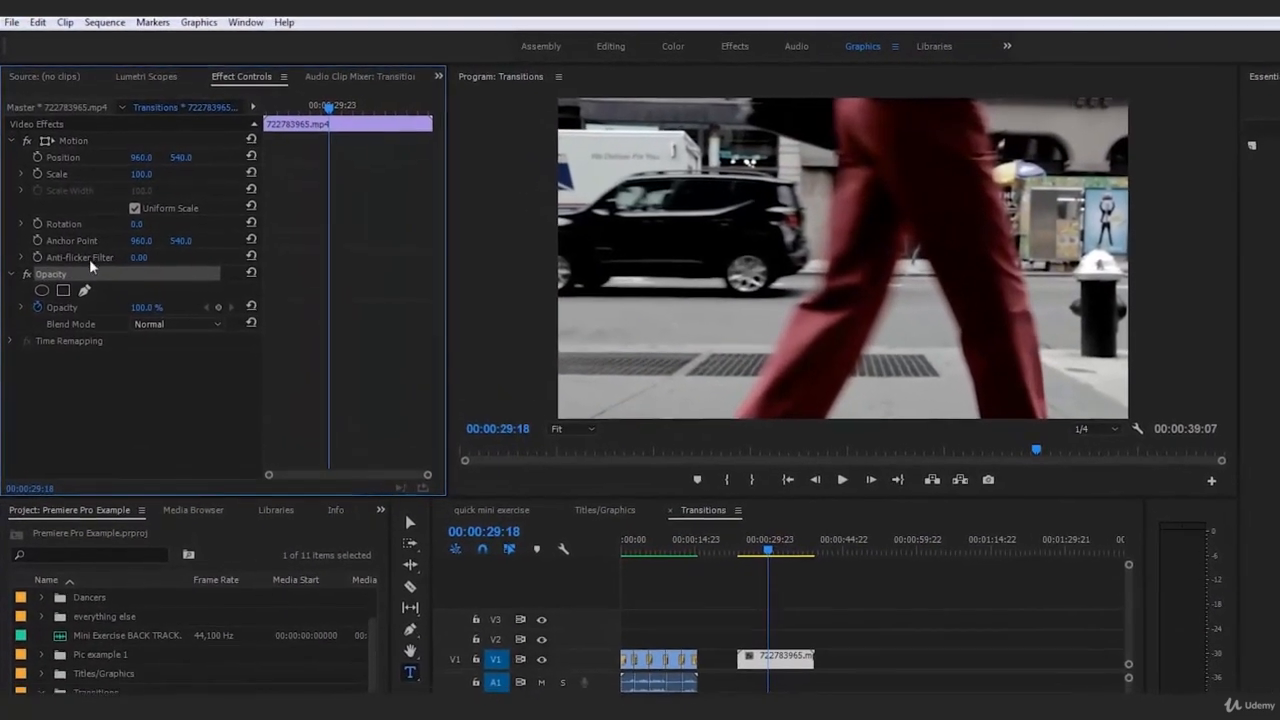
click(792, 605)
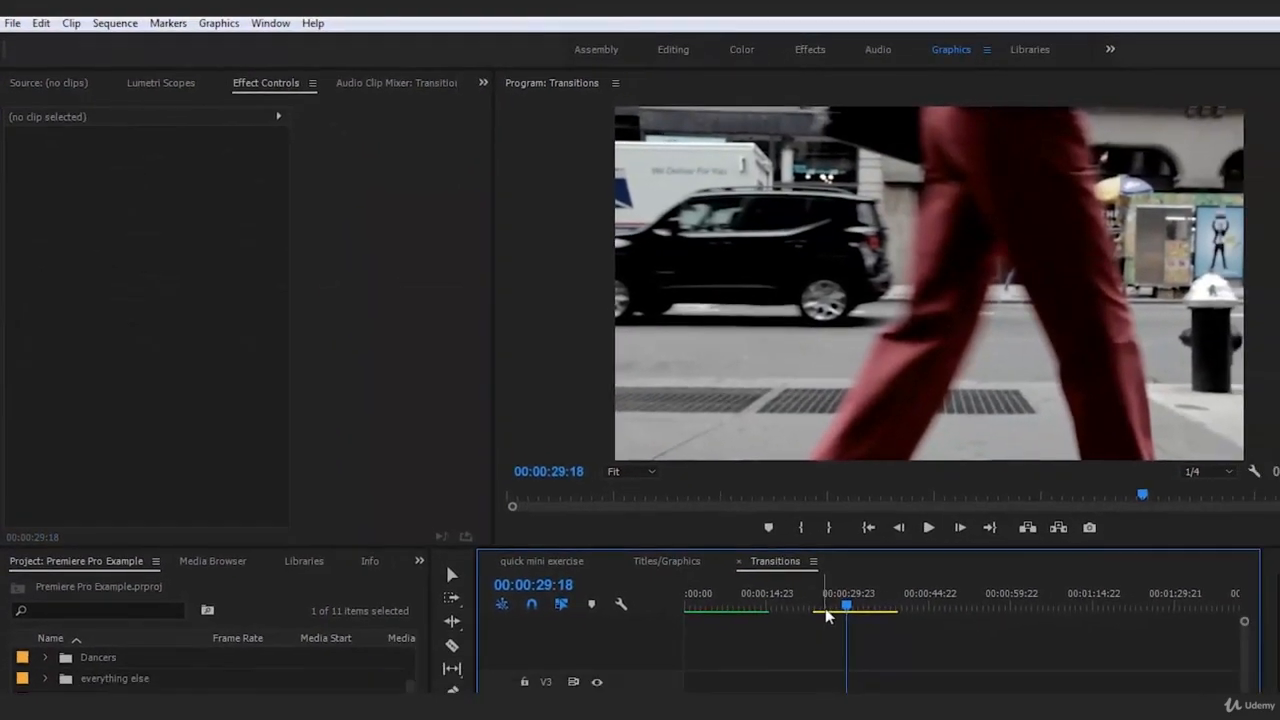
click(828, 614)
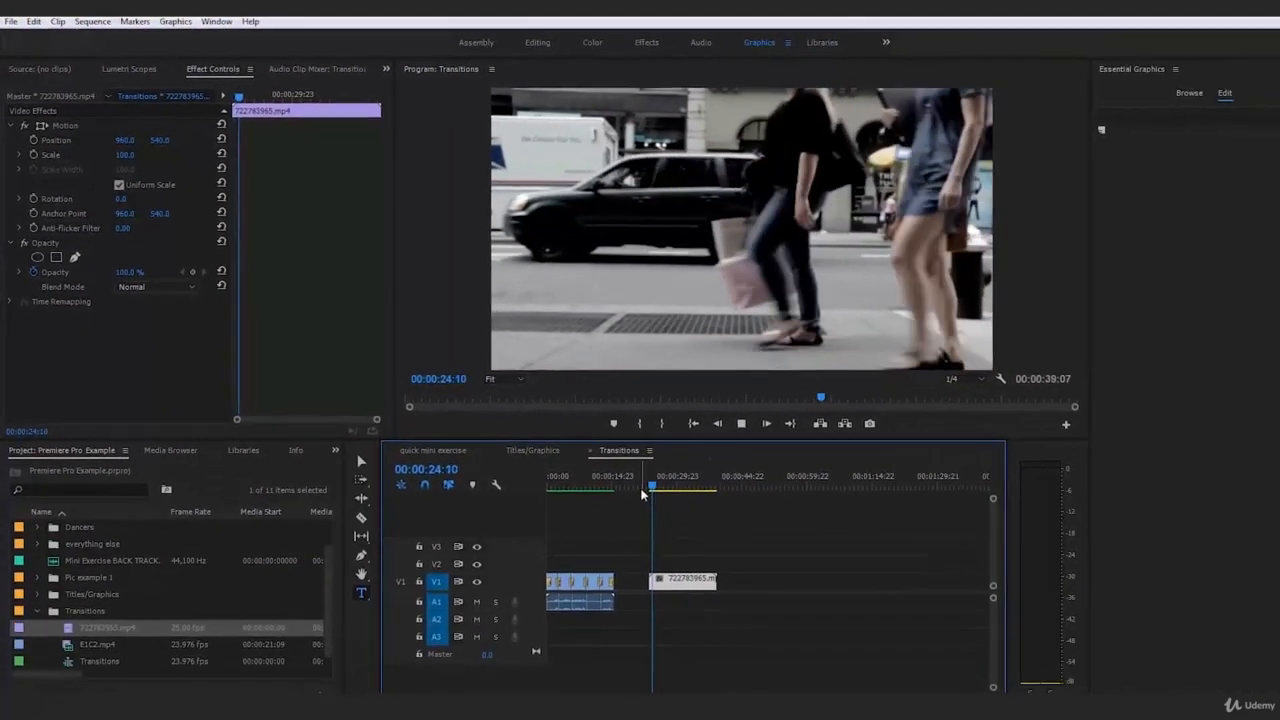
Cut the street clip at 00:00:28:22, just before the red-trousered pedestrian enters, and delete the part before the cut
drag(625, 470, 642, 476)
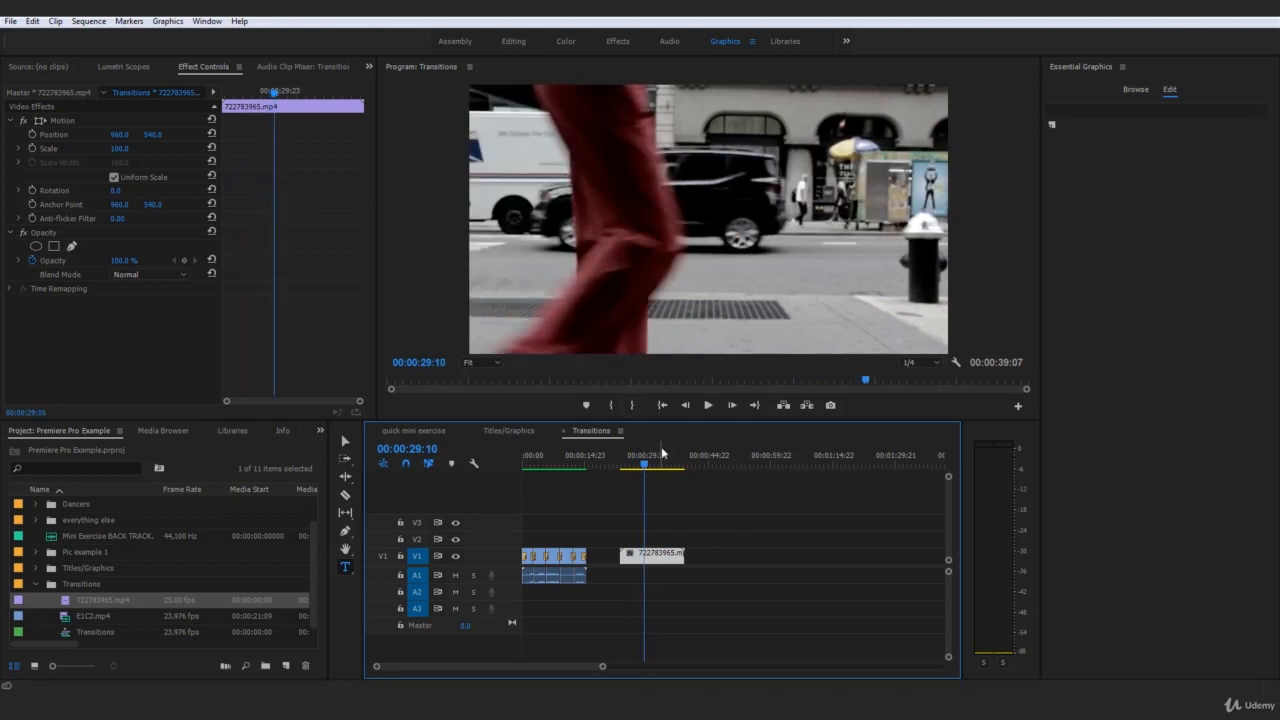
drag(645, 470, 647, 470)
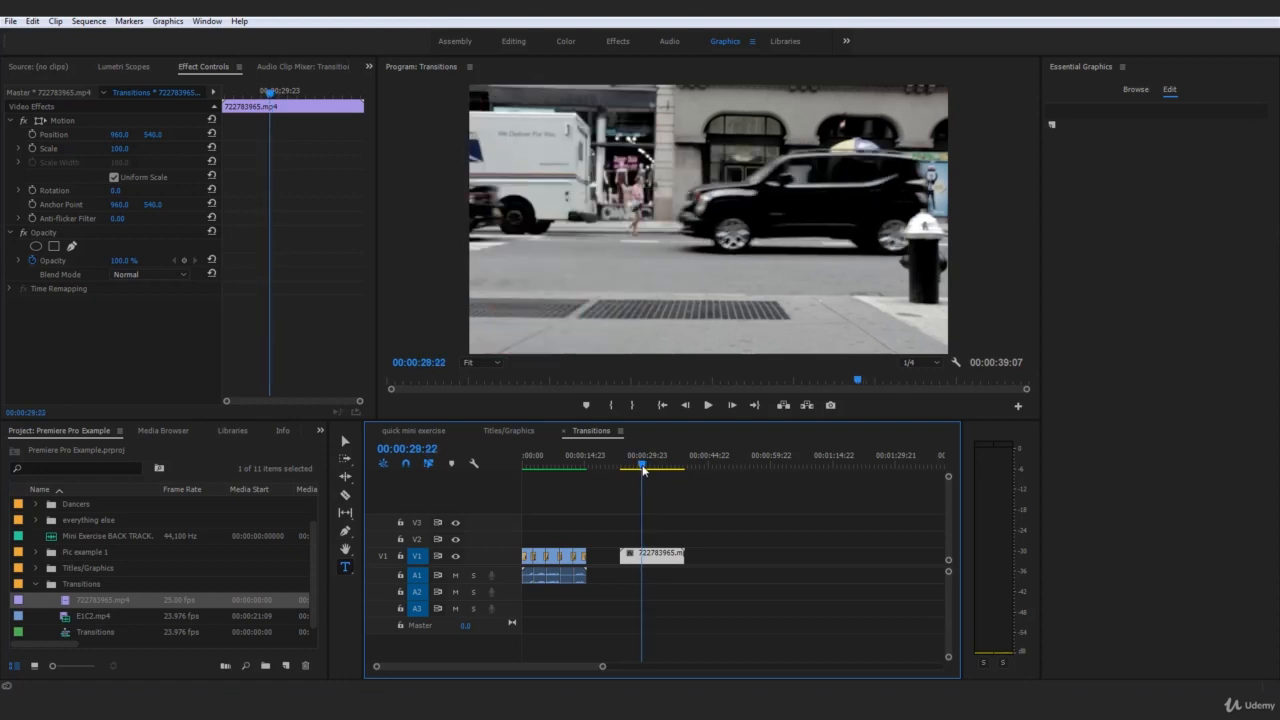
key(c)
click(645, 556)
key(v)
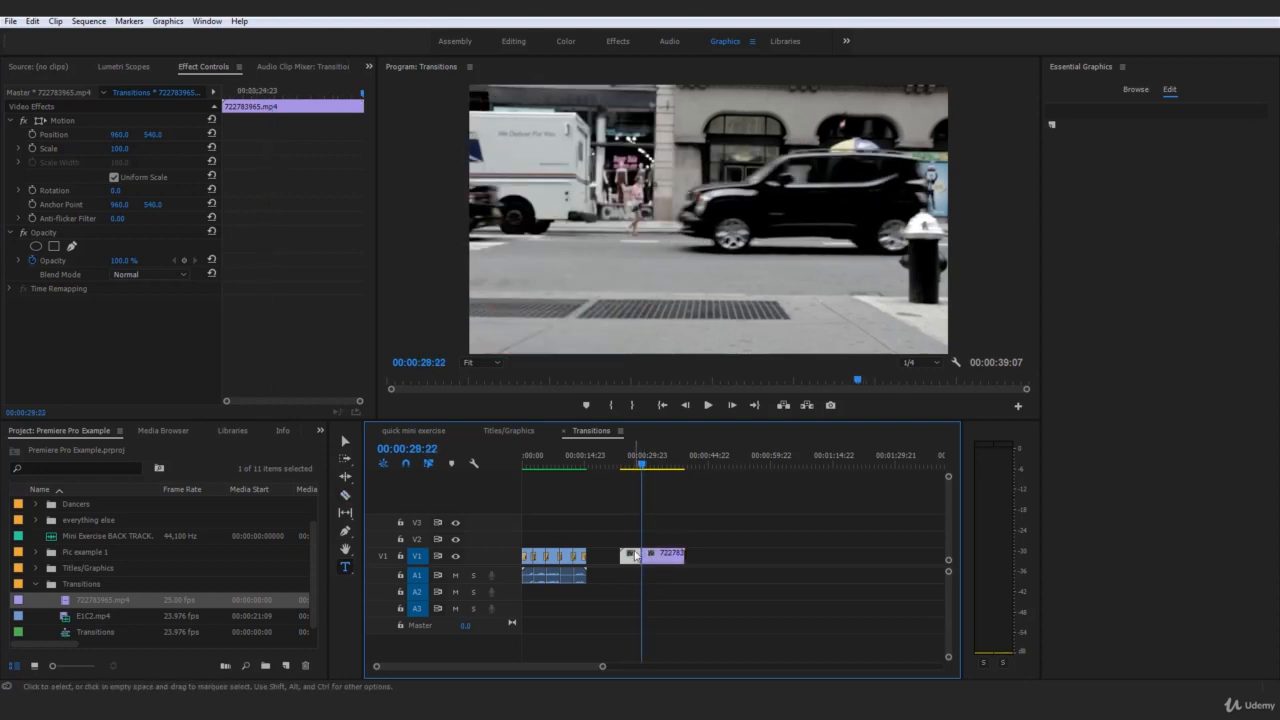
key(Delete)
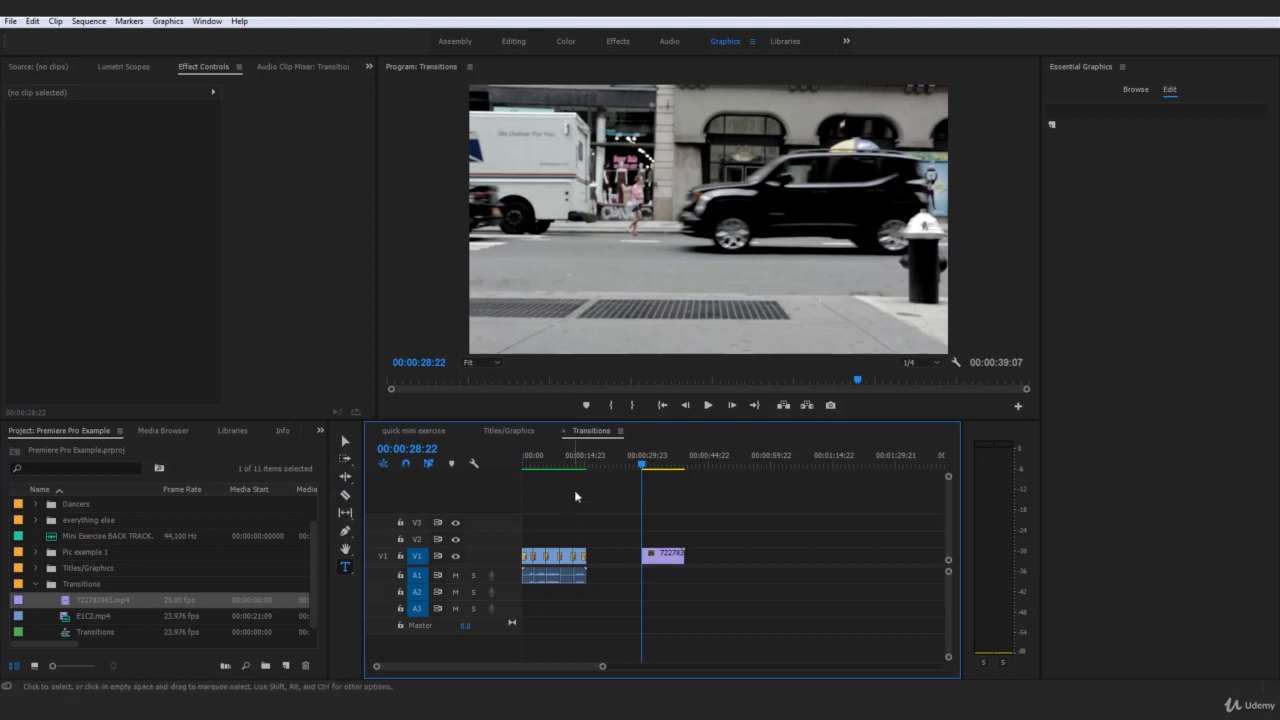
Play the trimmed street clip from its beginning, and return the playhead to its first frame
drag(566, 464, 641, 468)
key(space)
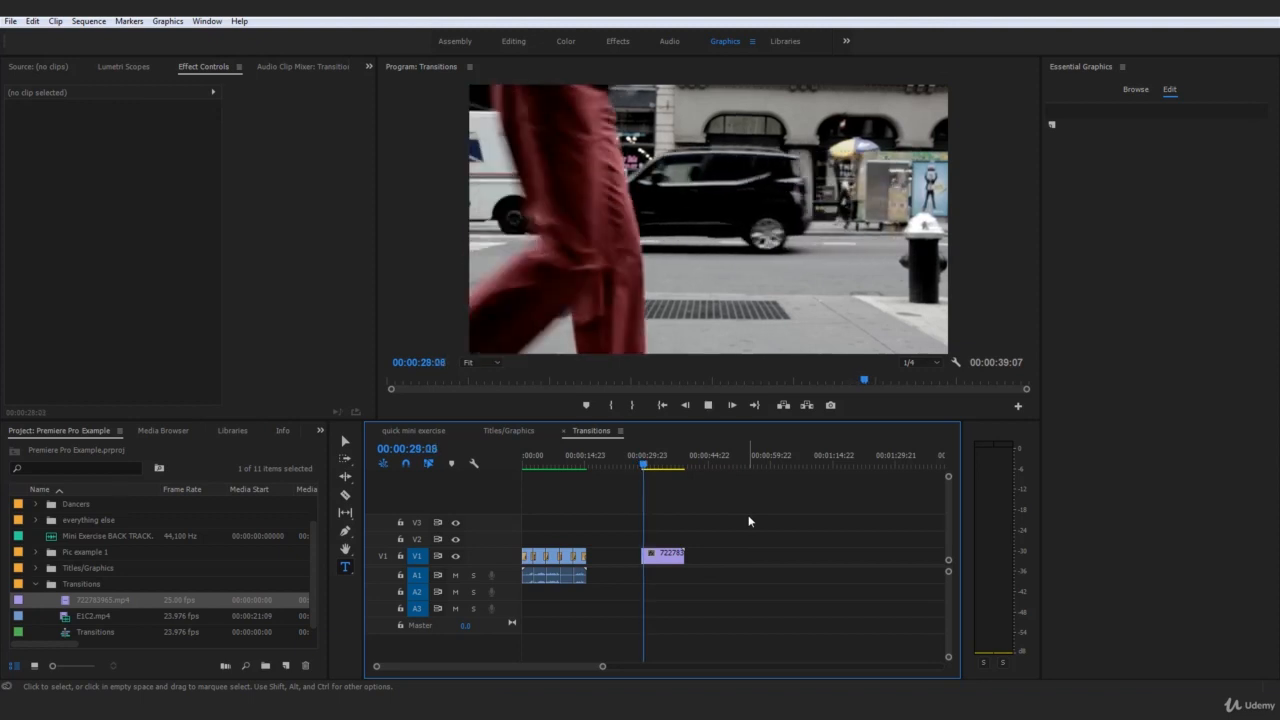
key(space)
click(643, 464)
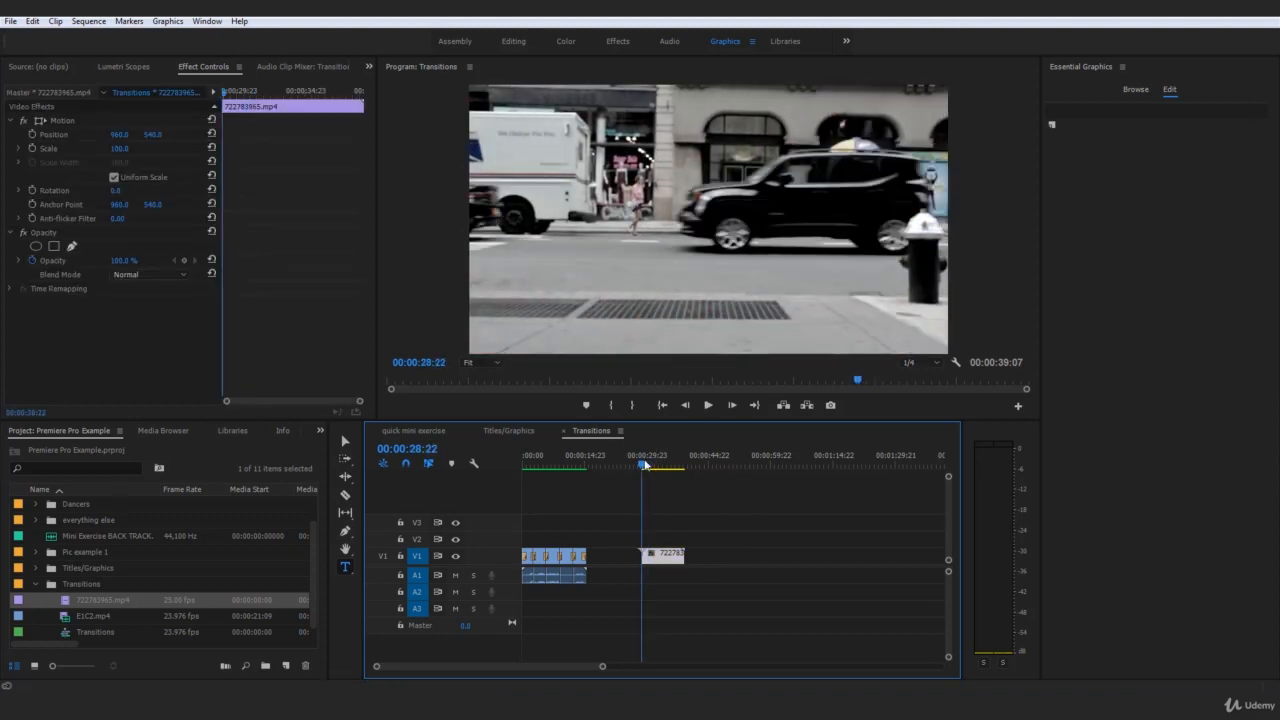
key(space)
key(space)
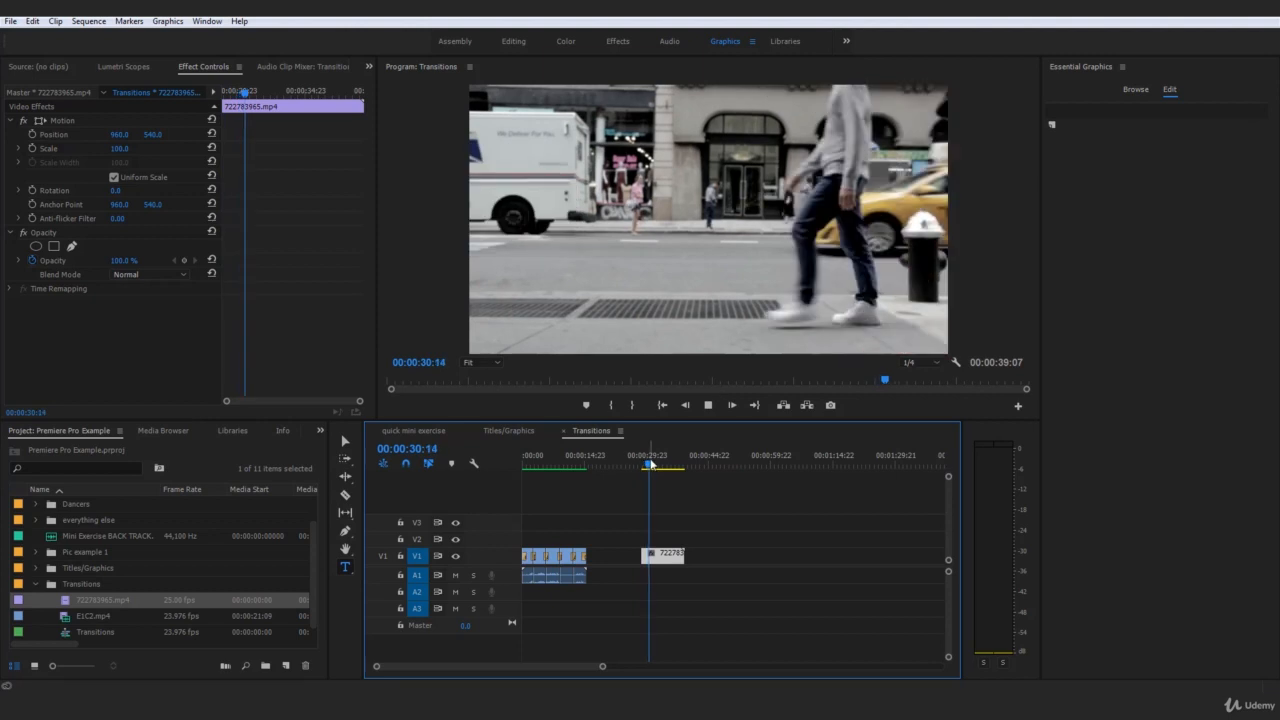
drag(651, 462, 645, 467)
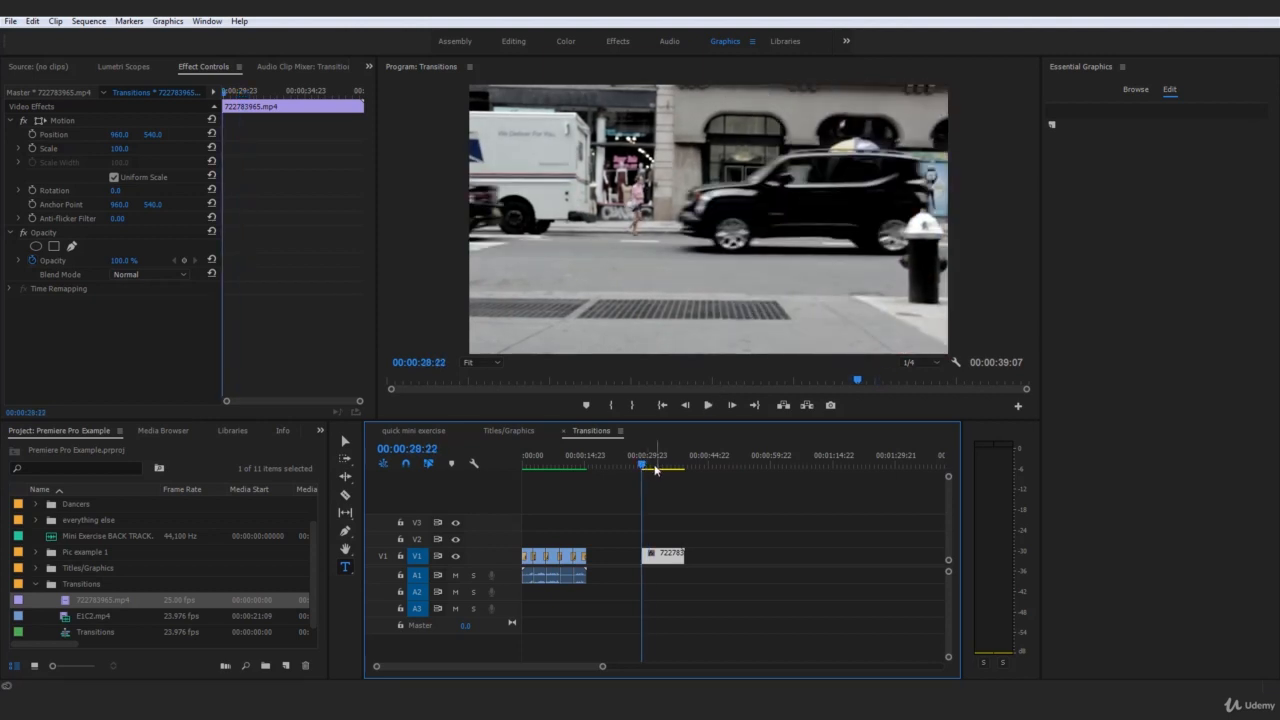
Advance the playhead to 00:00:29:07, where background shows behind the trailing leg, and set the Program monitor zoom to 25%
click(731, 405)
click(731, 405)
click(731, 405)
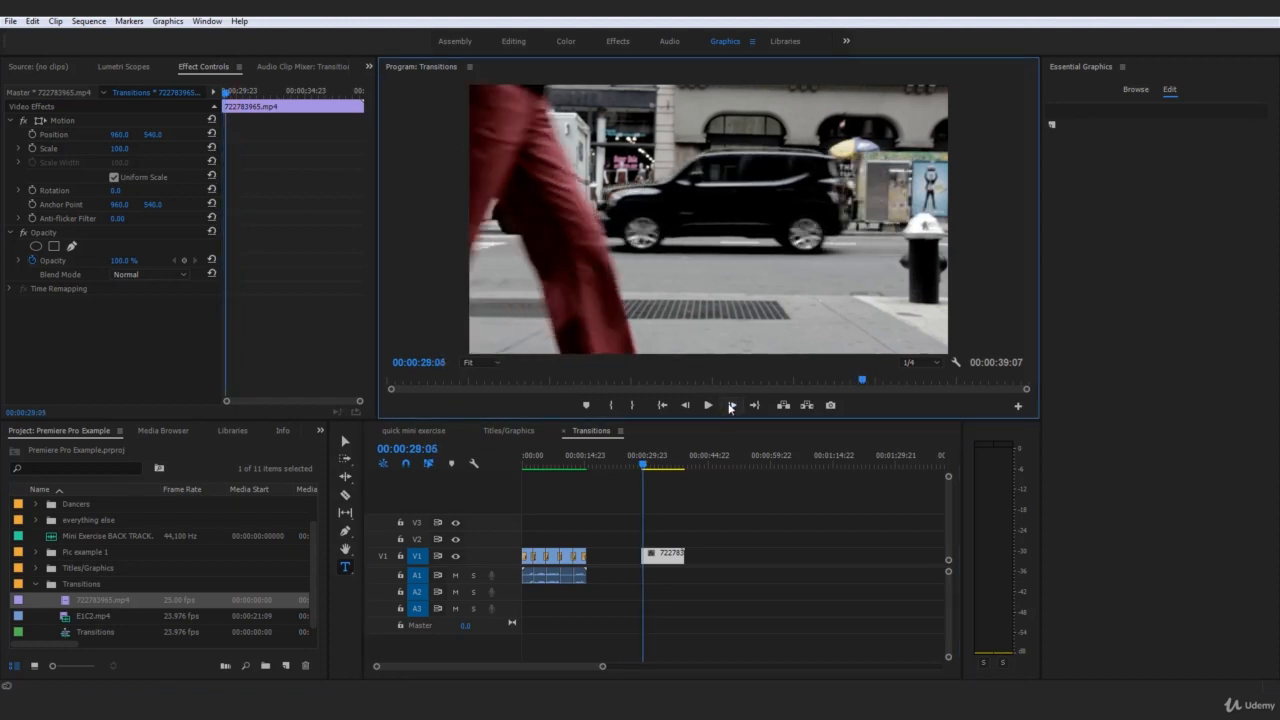
click(731, 405)
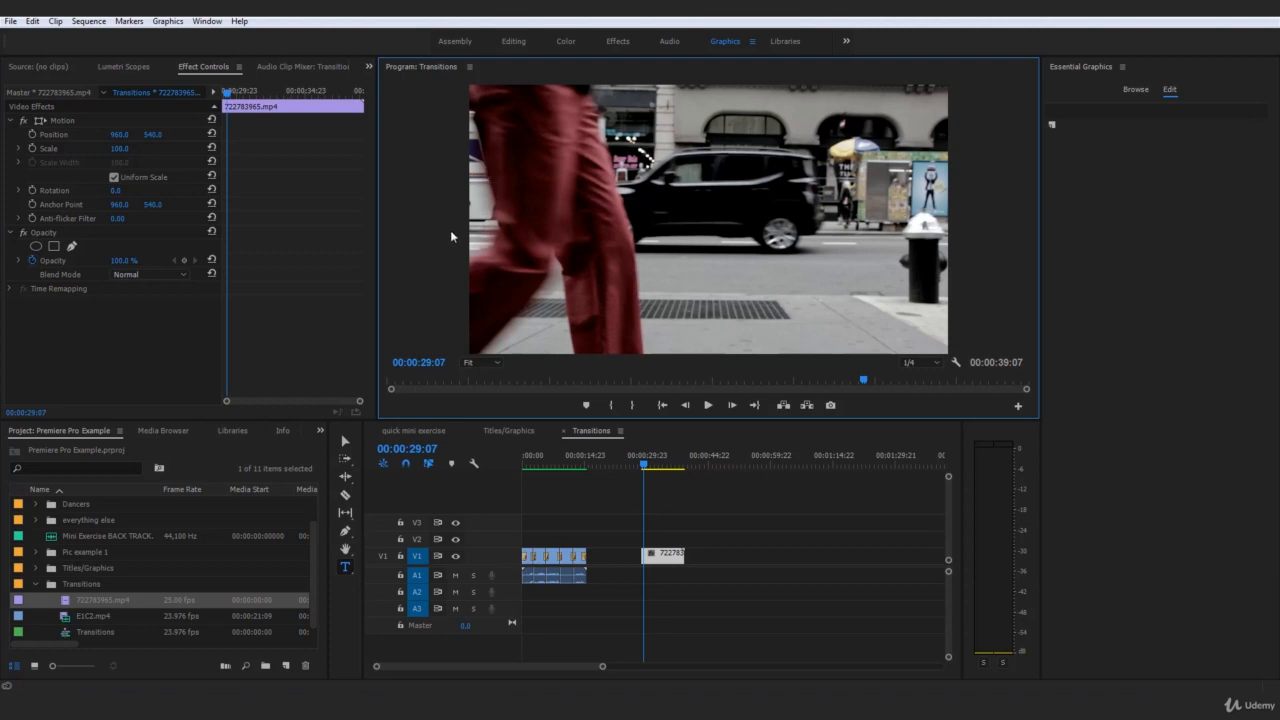
click(686, 404)
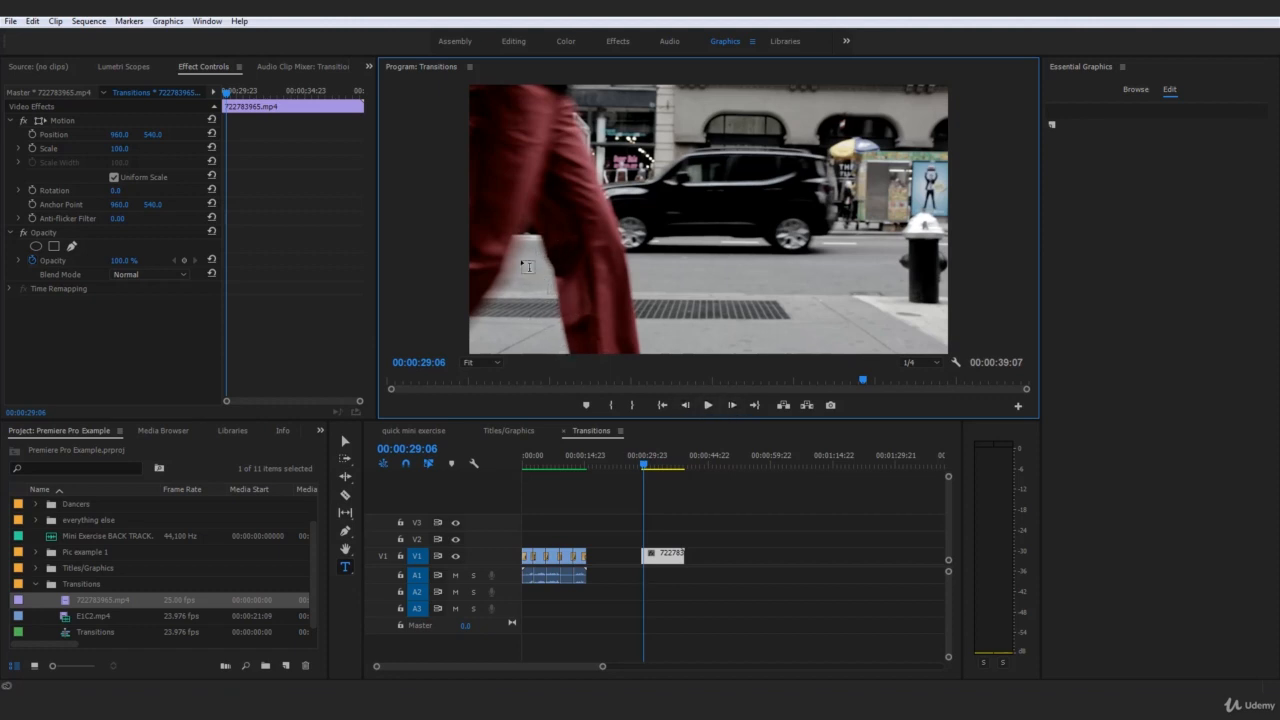
click(732, 405)
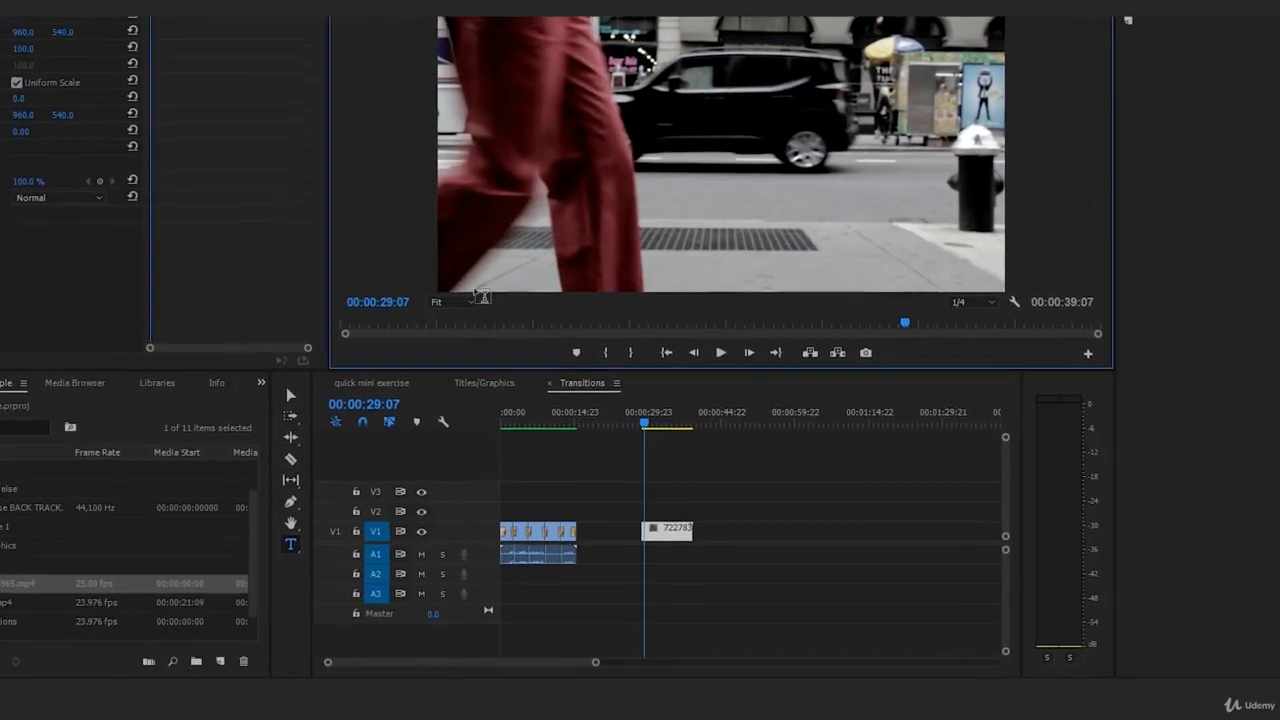
click(470, 301)
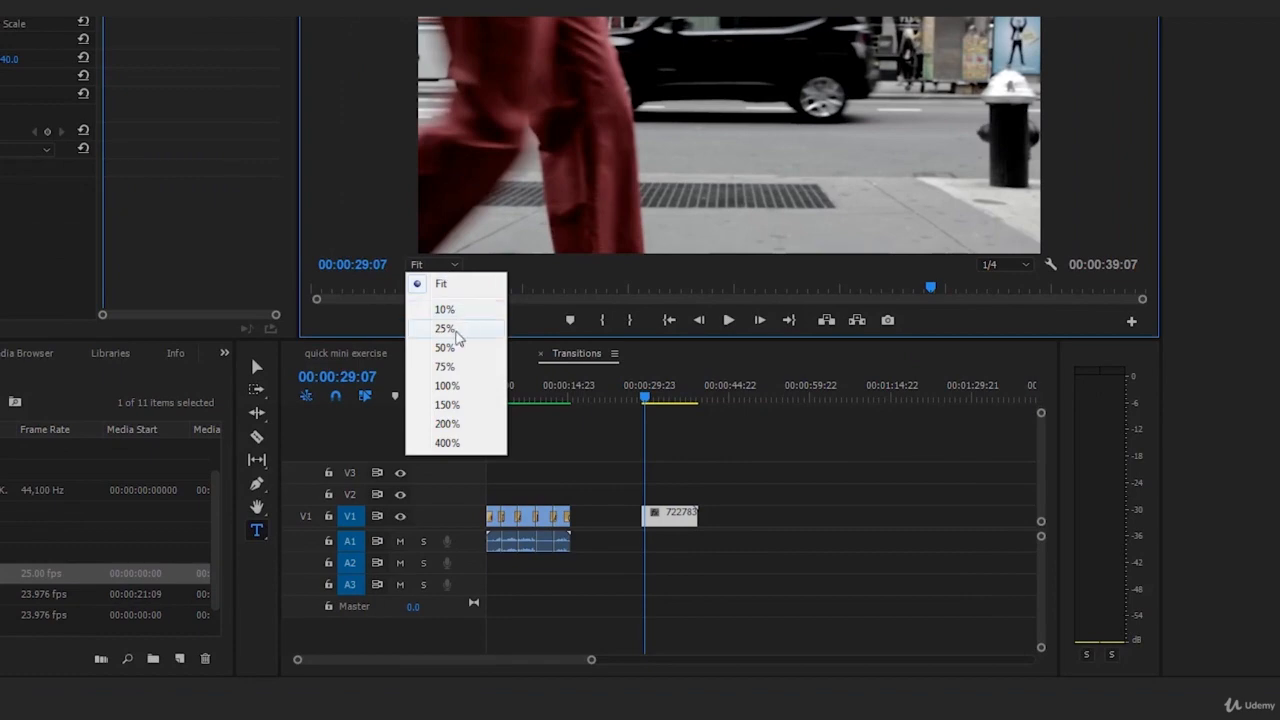
click(448, 362)
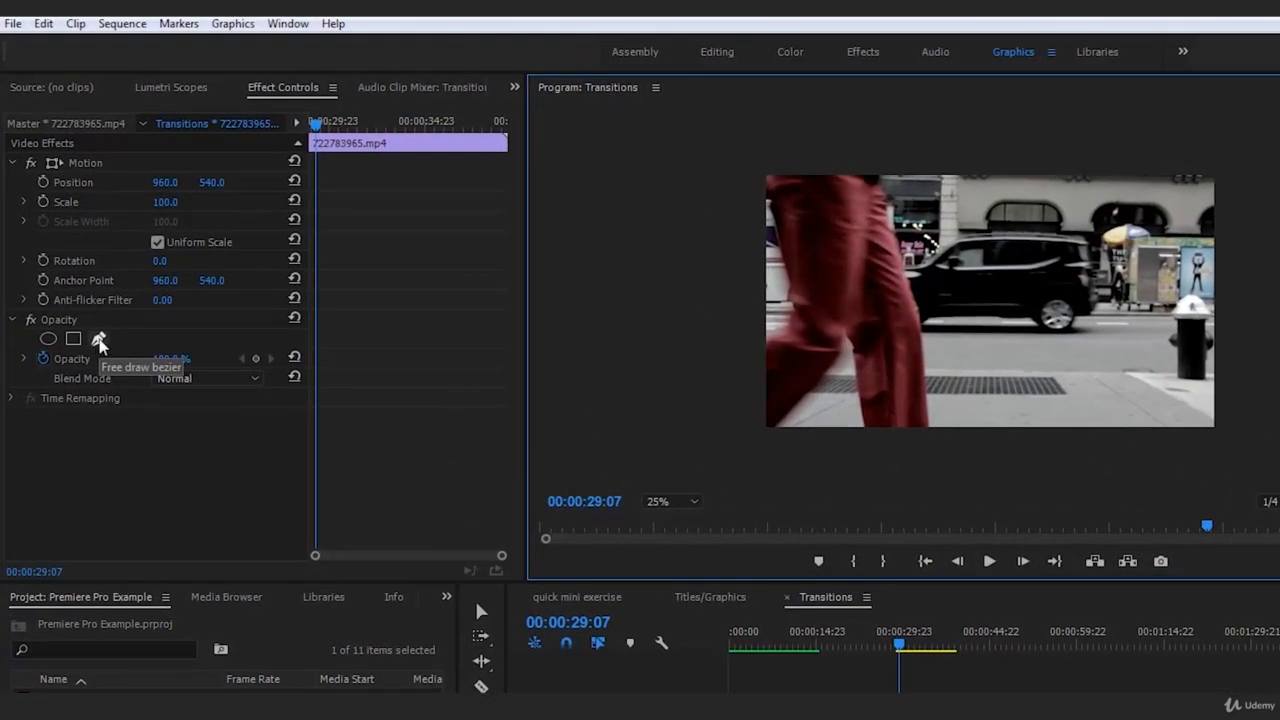
Draw a closed free-form opacity mask along the trousers' trailing edge, enclosing the background behind the leg and extending beyond the frame
click(98, 340)
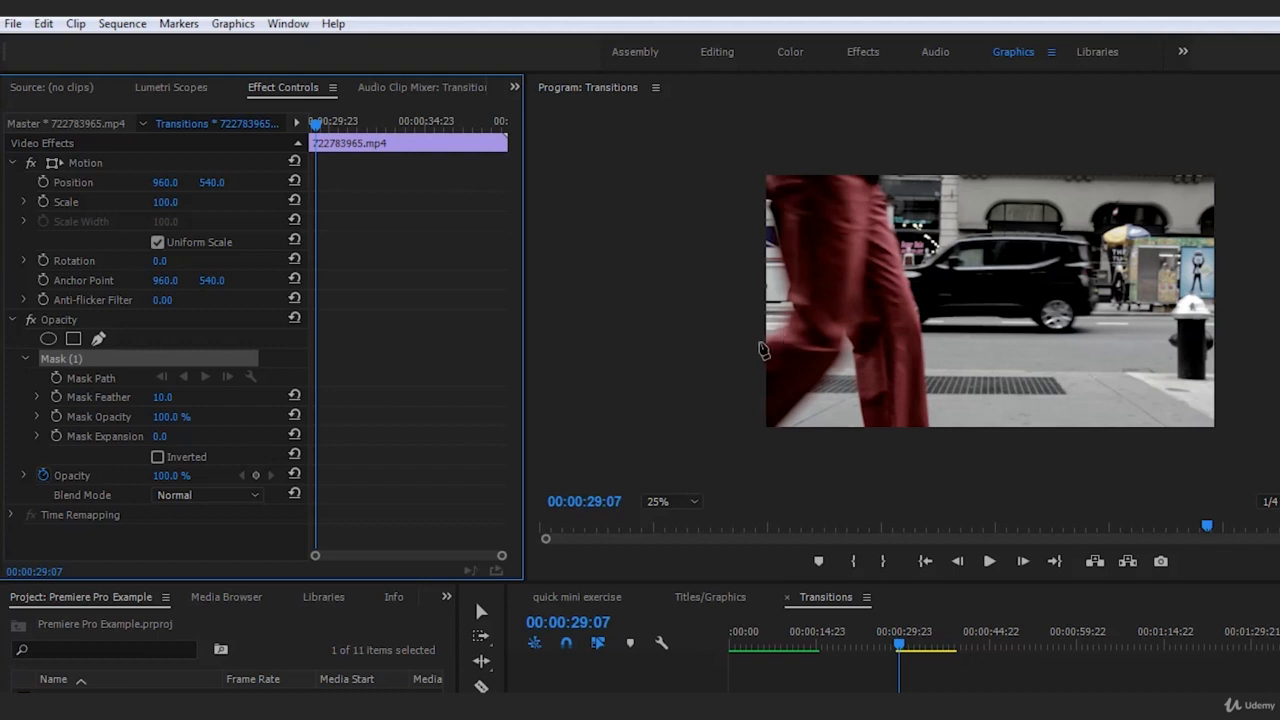
click(760, 338)
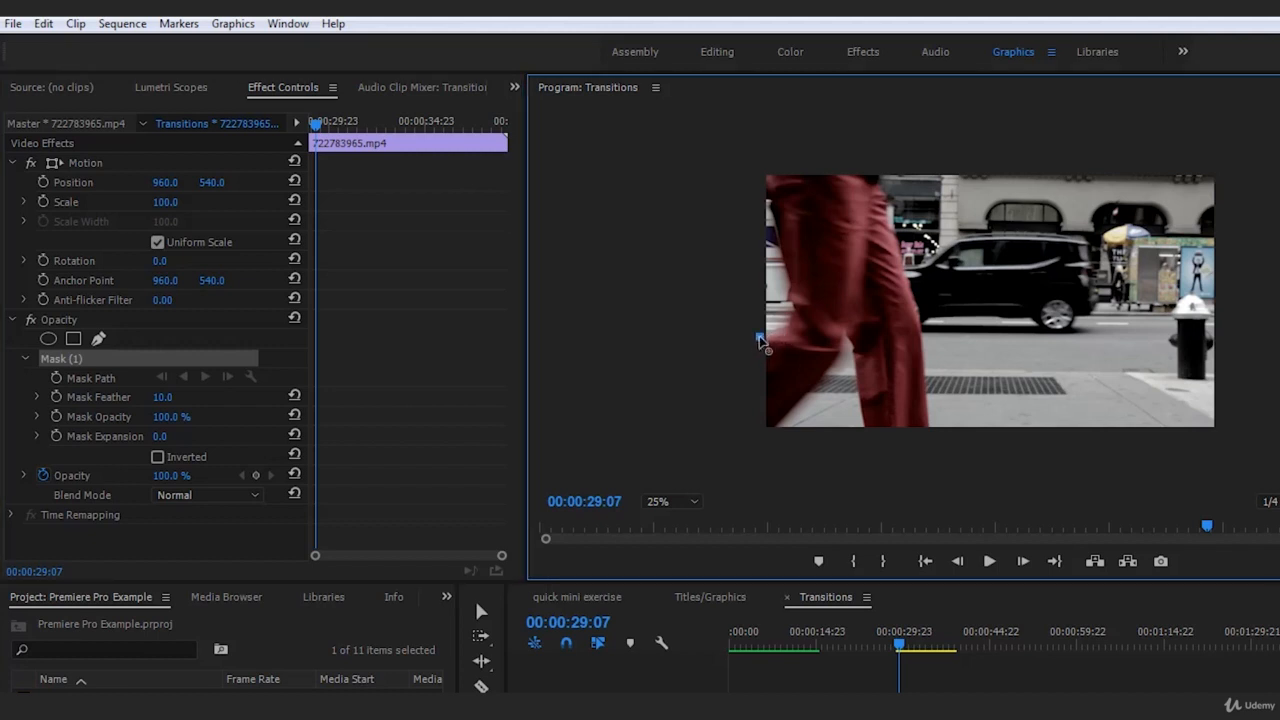
click(791, 334)
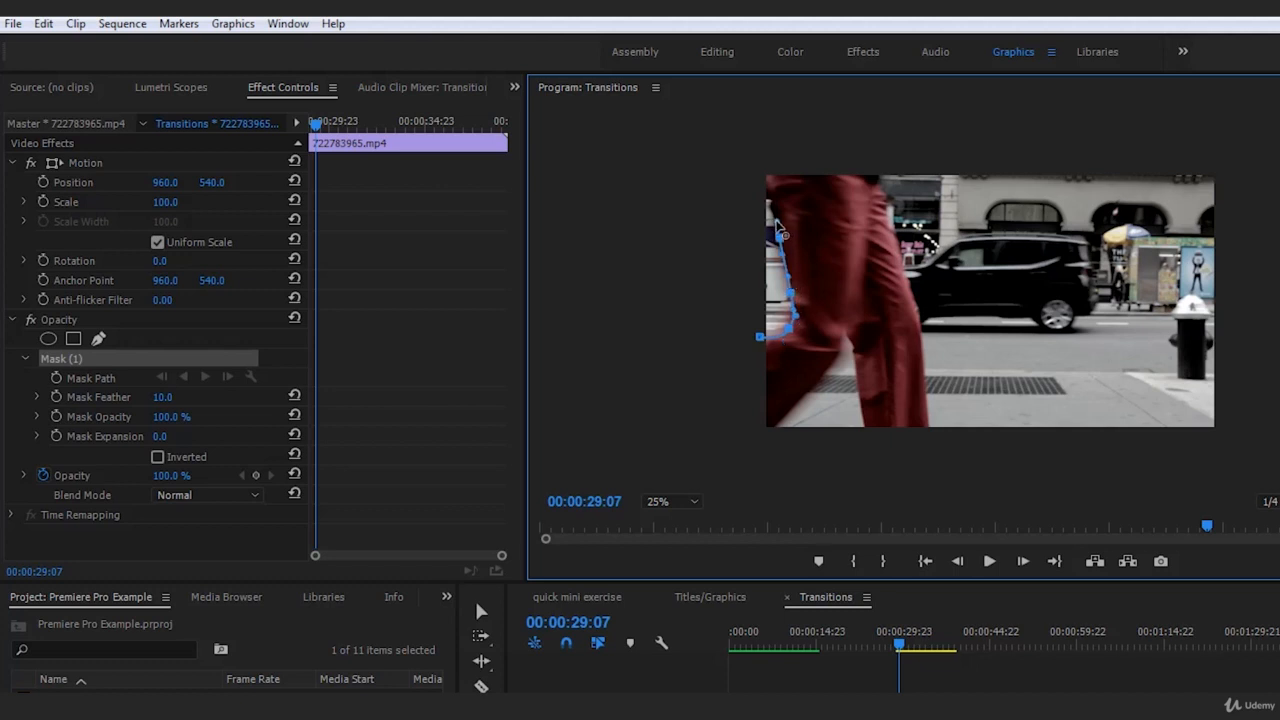
click(770, 202)
click(758, 155)
click(715, 152)
click(654, 187)
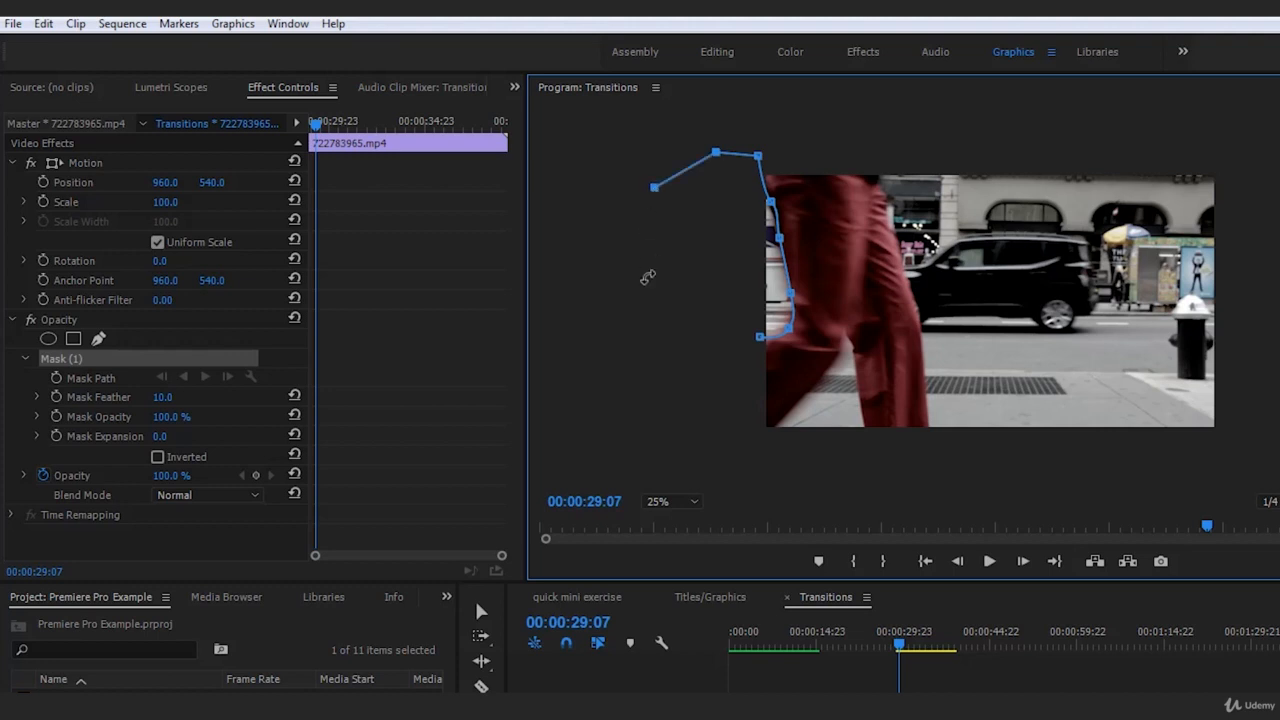
click(646, 298)
click(674, 377)
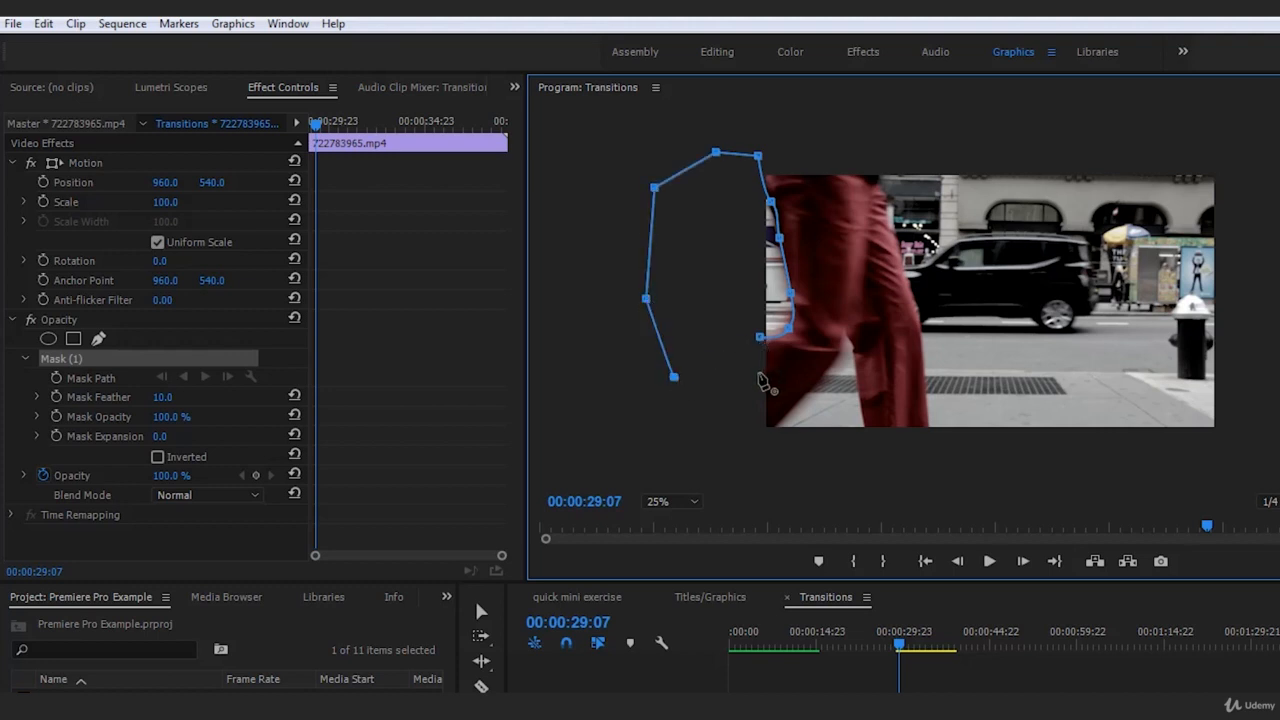
click(760, 339)
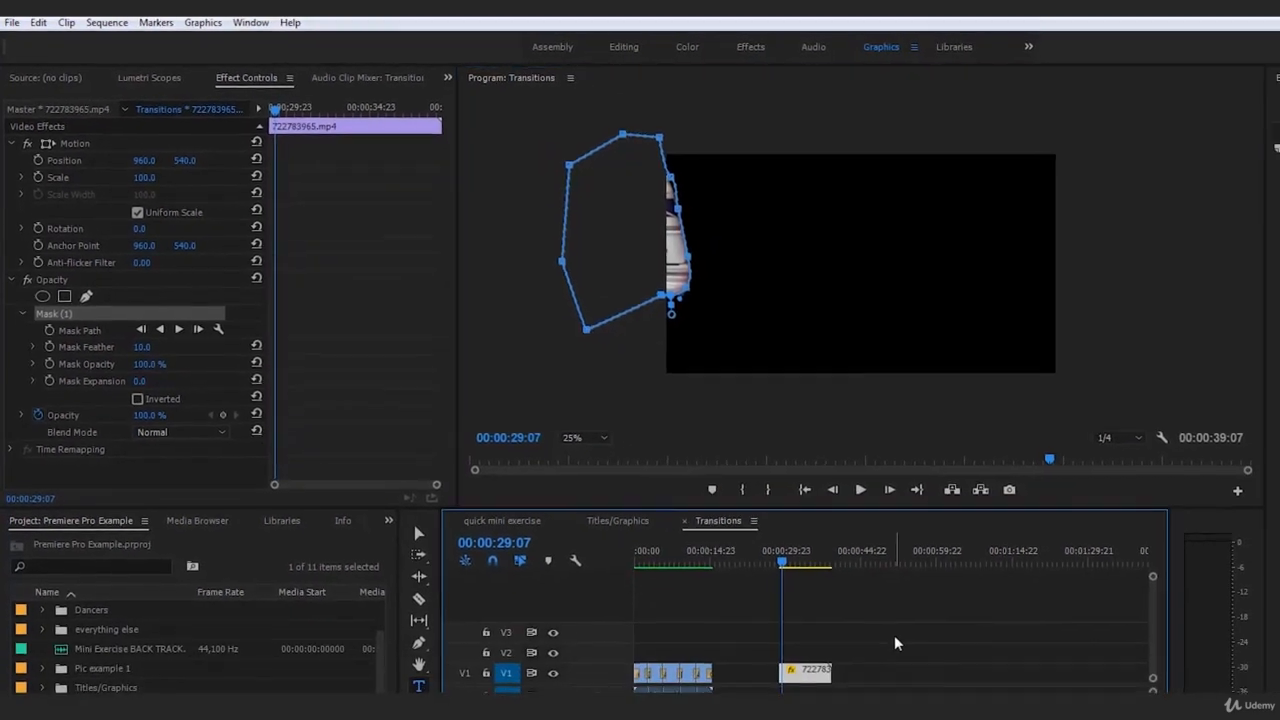
Deselect the clip to view the masked picture, and reselect the clip and its Mask (1)
click(938, 674)
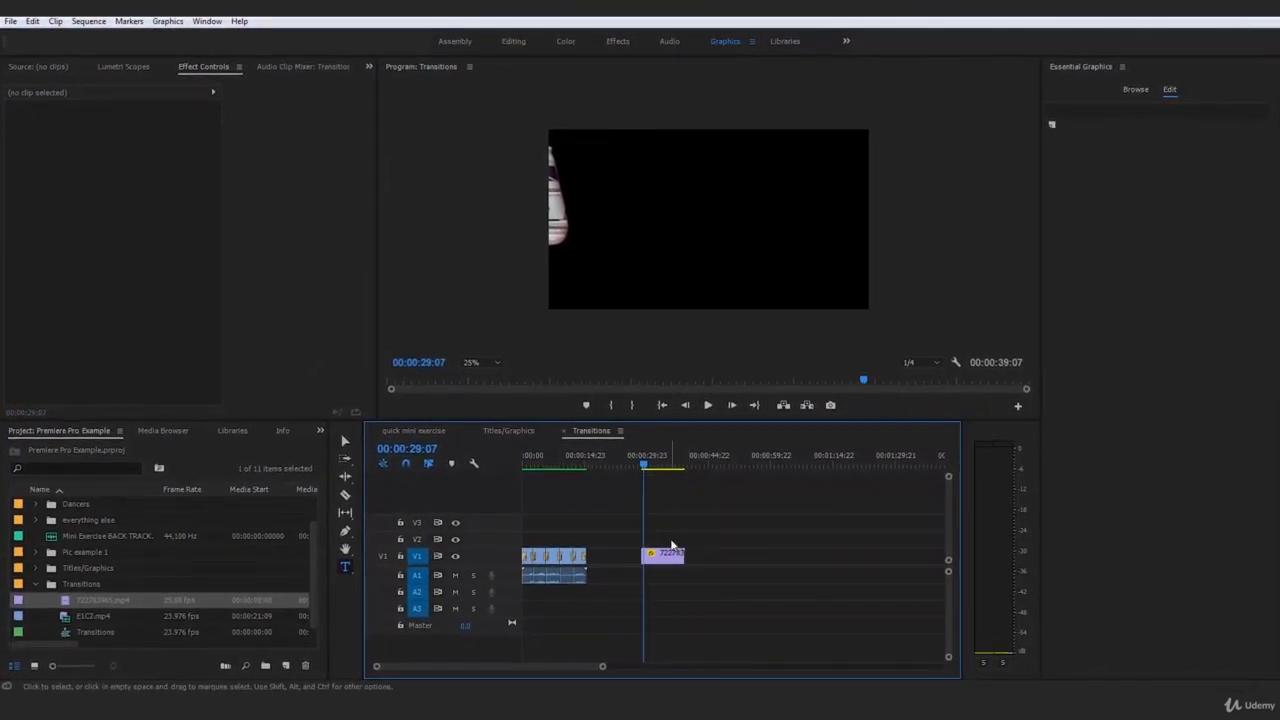
click(695, 577)
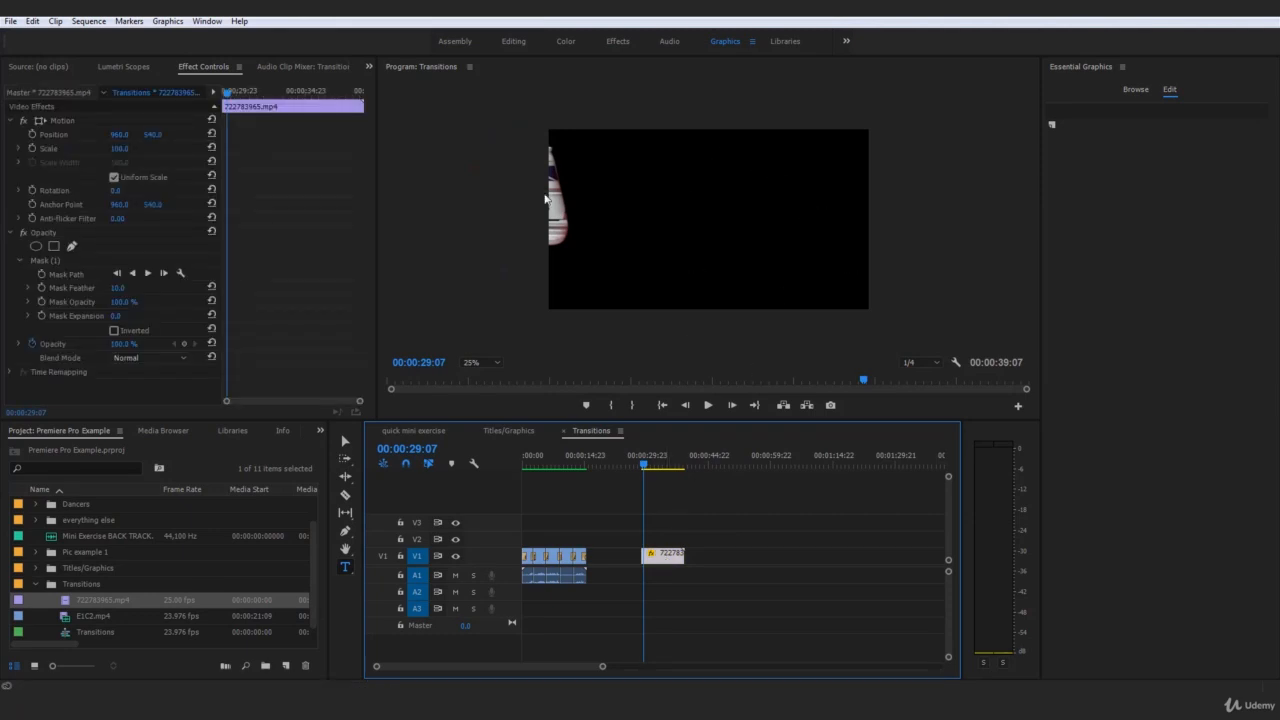
click(58, 261)
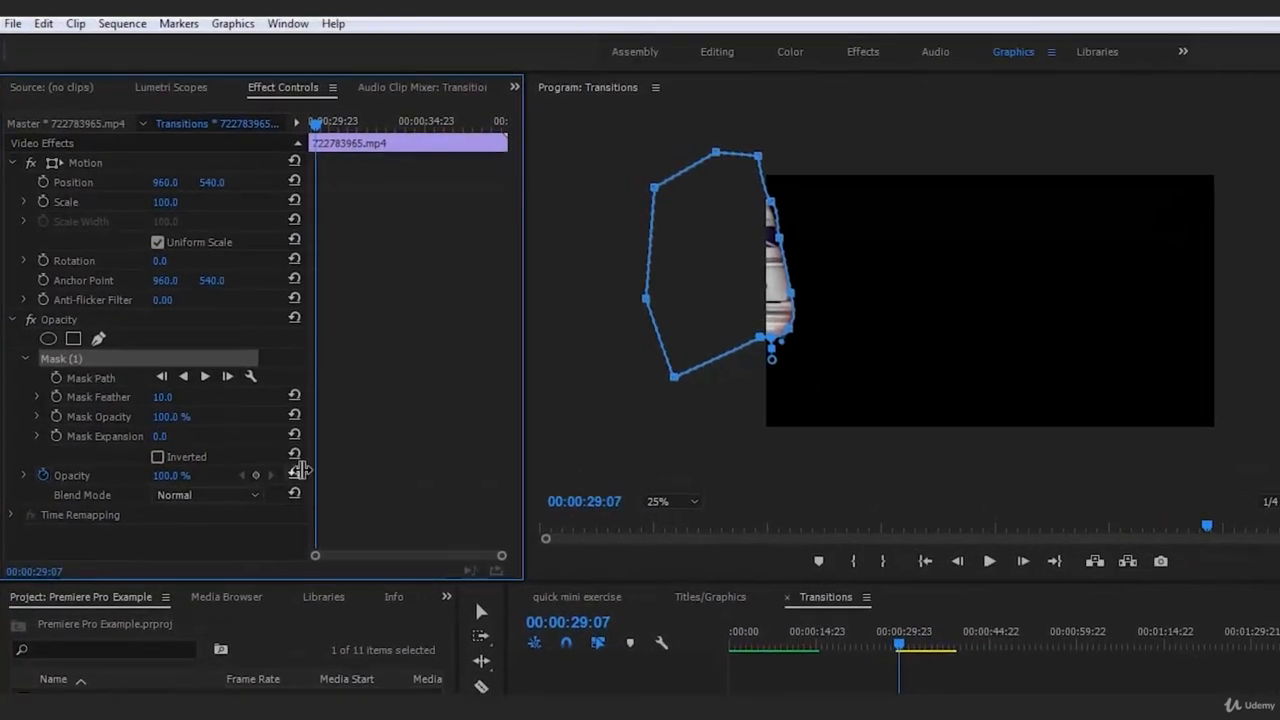
Invert Mask (1) on the street clip, and deselect the clip to view the picture
click(181, 457)
click(1086, 705)
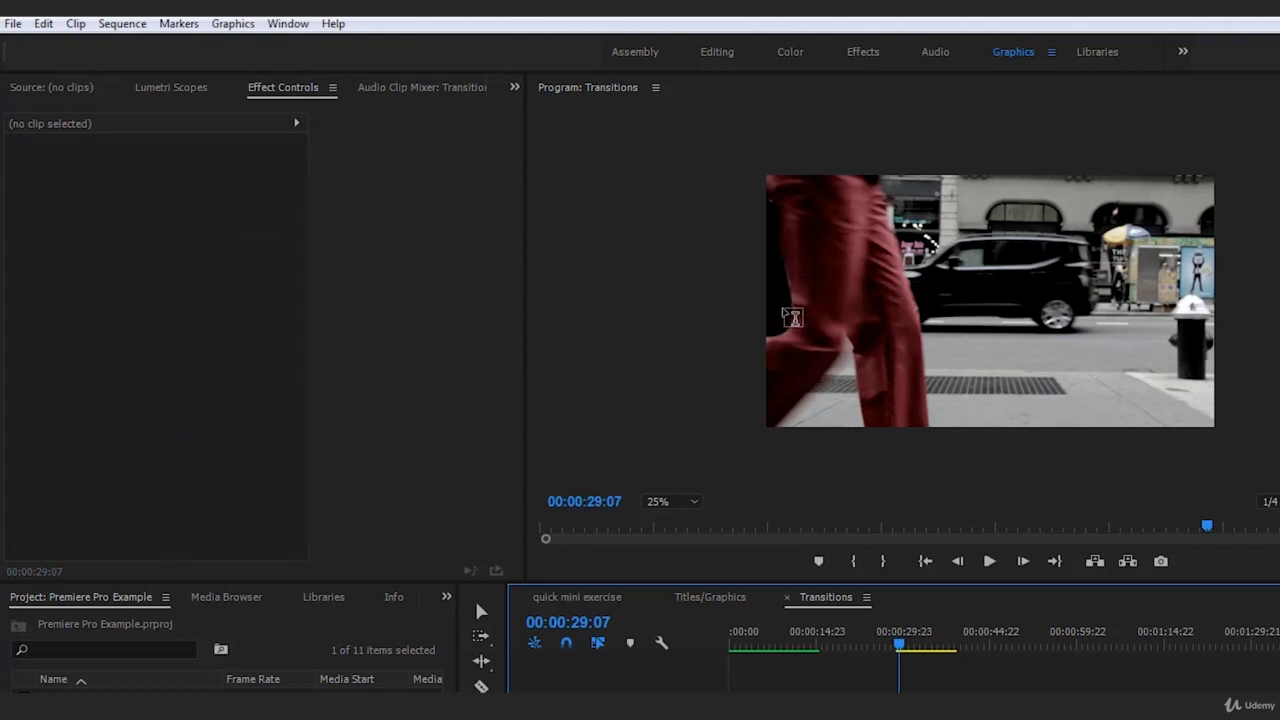
Move the masked street clip up to V2 and place the short E1C2.mp4 piece beneath it on V1 to preview the mask
click(942, 706)
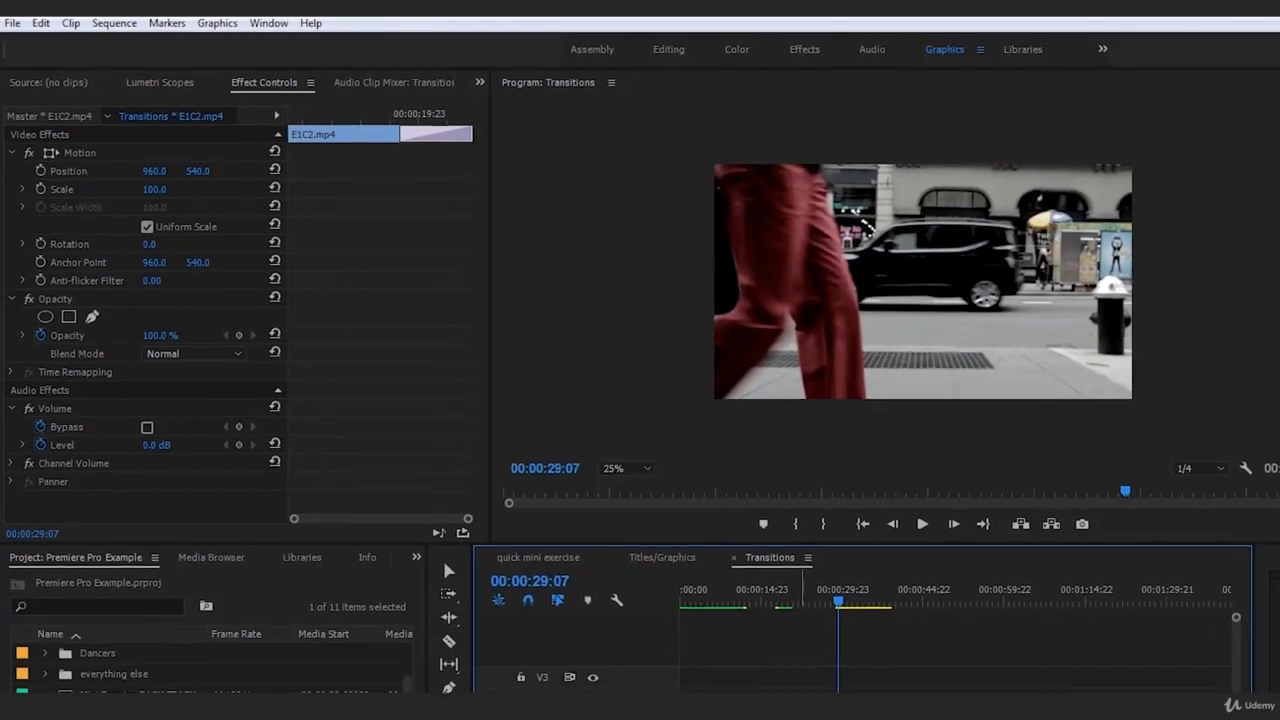
key(Delete)
drag(743, 618, 743, 600)
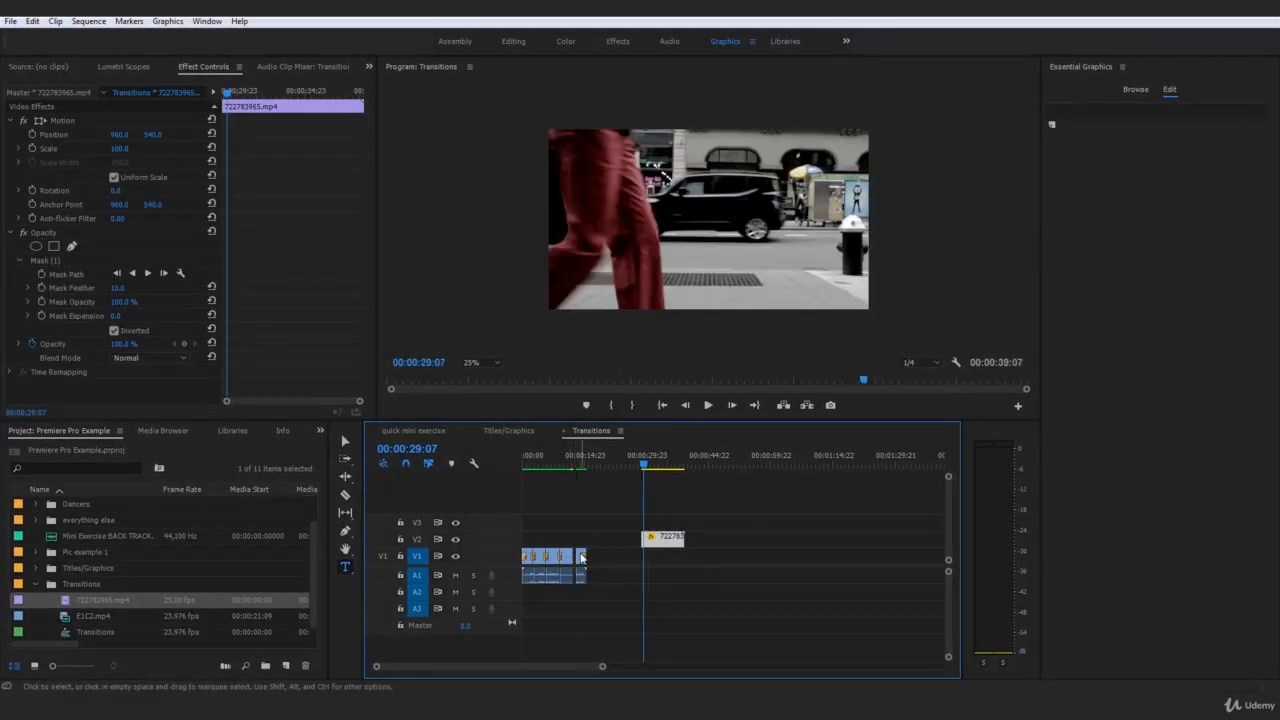
drag(585, 563, 650, 557)
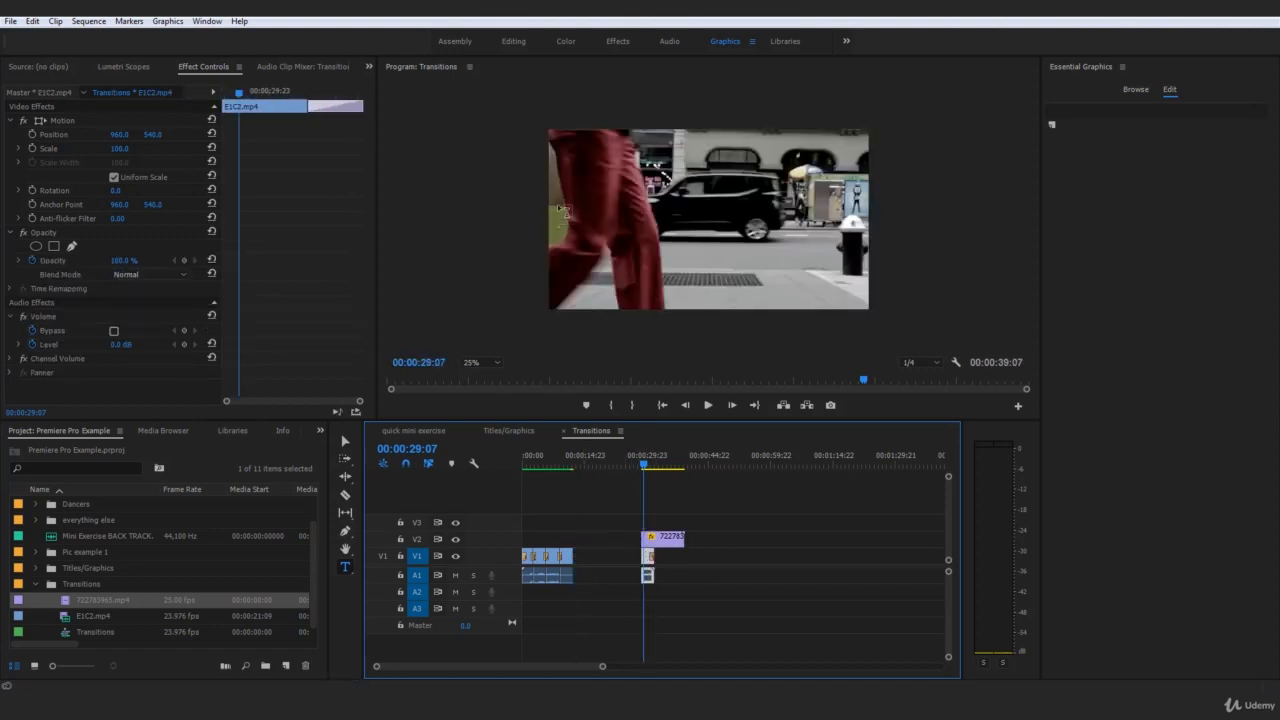
click(558, 289)
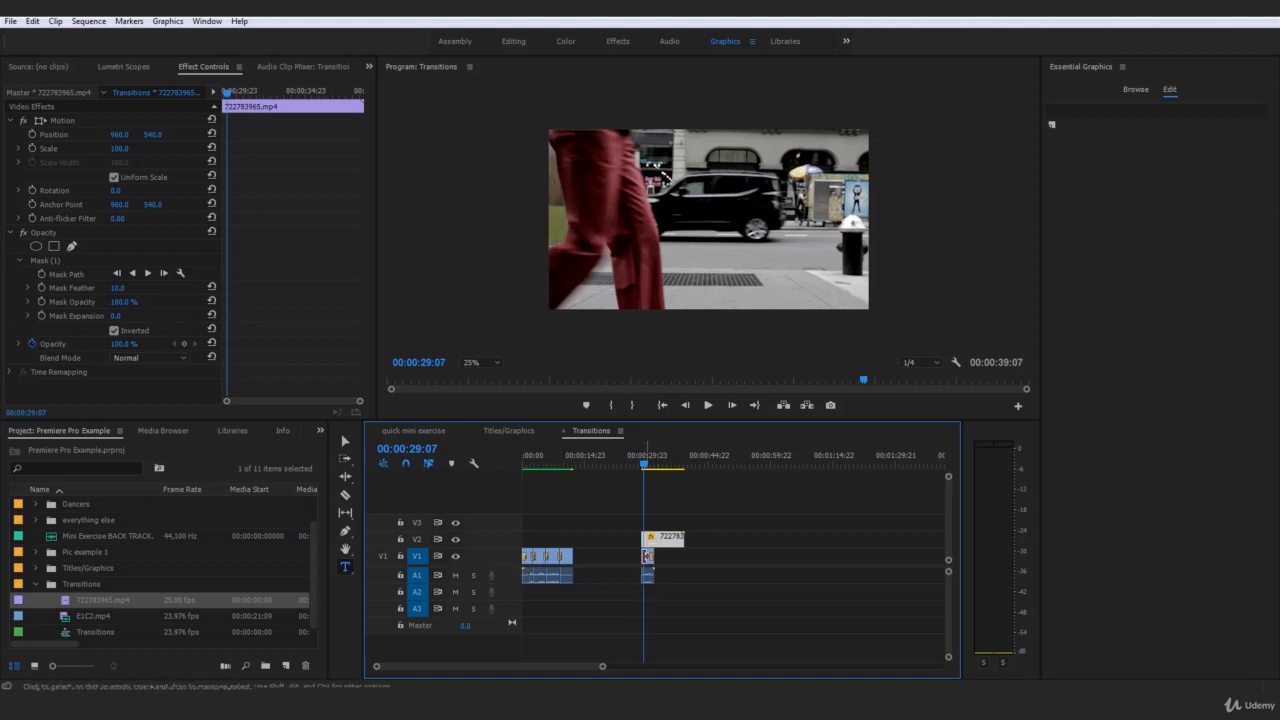
Delete the E1C2.mp4 piece beneath the street clip, and move the street clip back down to V1
click(648, 556)
key(Delete)
drag(658, 548, 658, 556)
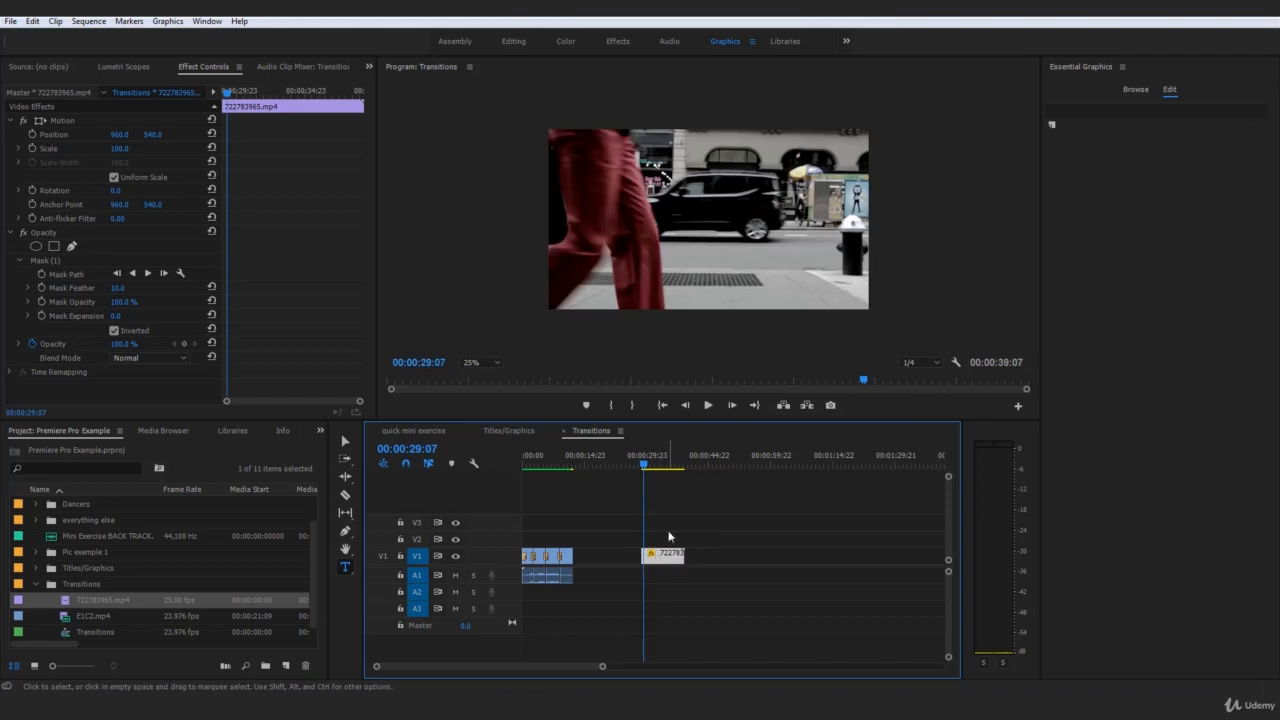
Set the street clip's Mask Feather to 64 and its Mask Expansion to 58
click(664, 553)
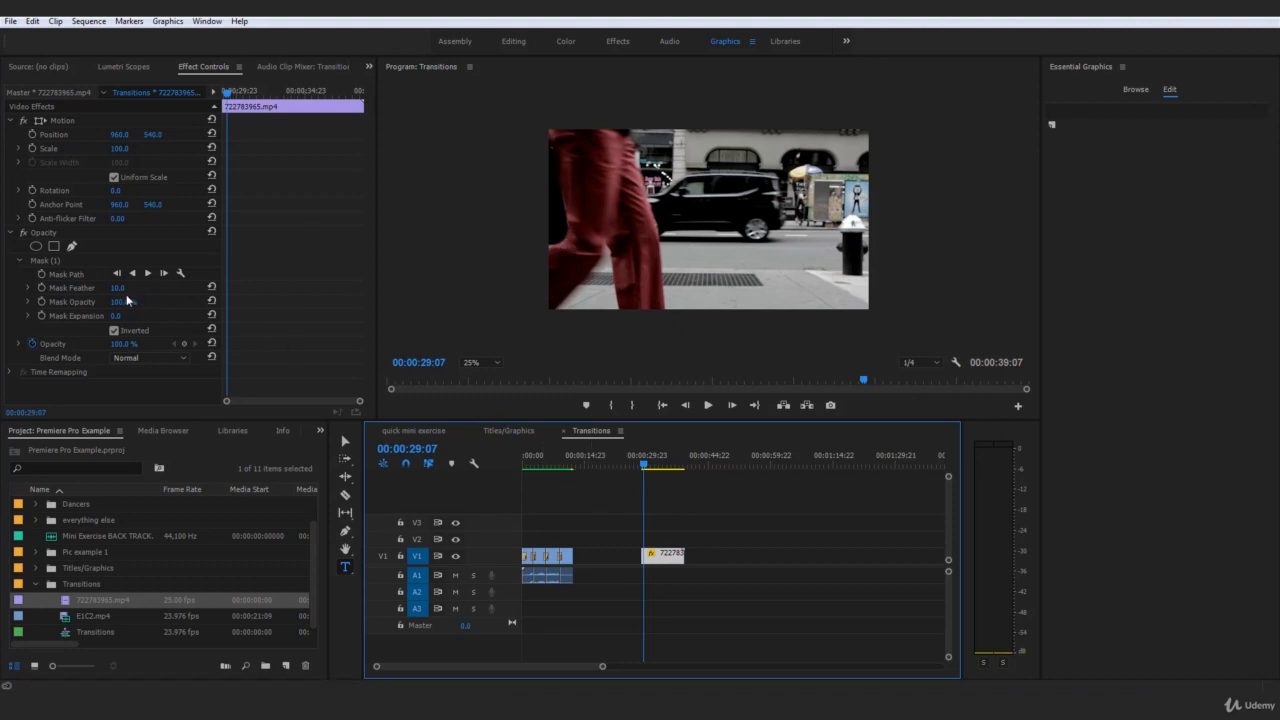
drag(119, 289, 182, 324)
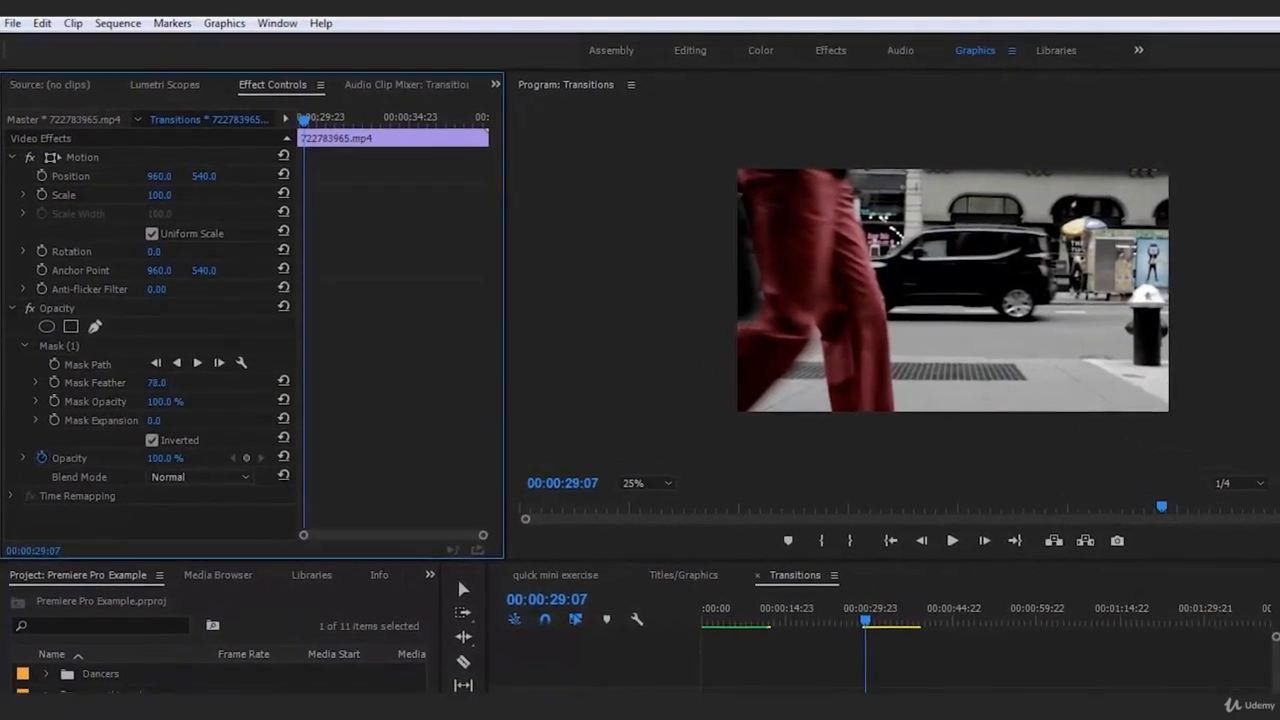
drag(156, 382, 168, 382)
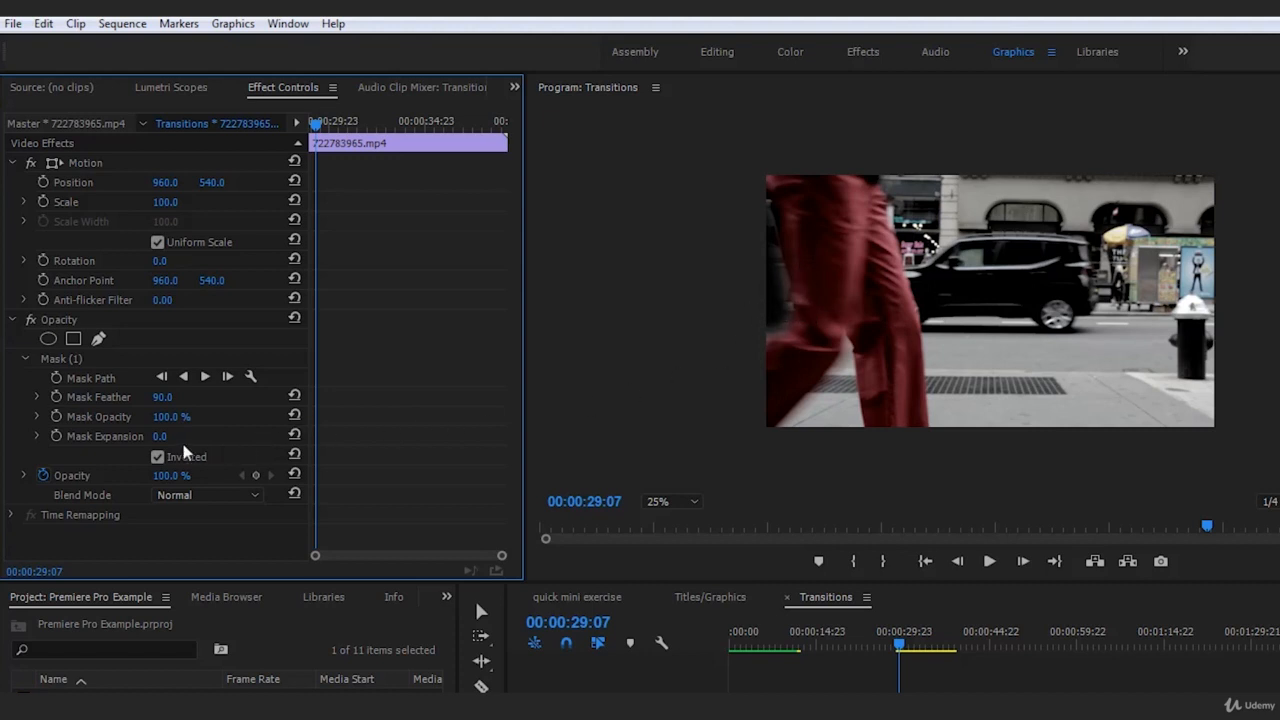
drag(160, 436, 195, 436)
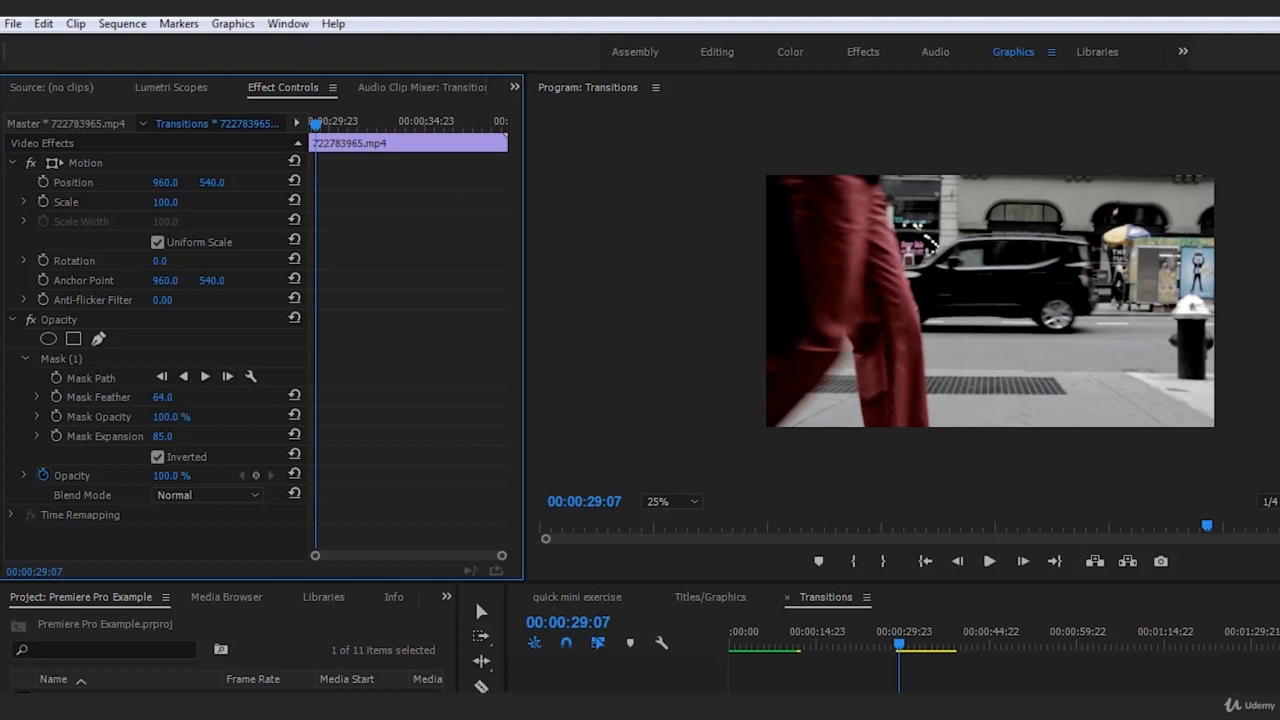
mouse_move(162, 436)
mouse_down()
mouse_move(200, 436)
mouse_move(144, 436)
mouse_up()
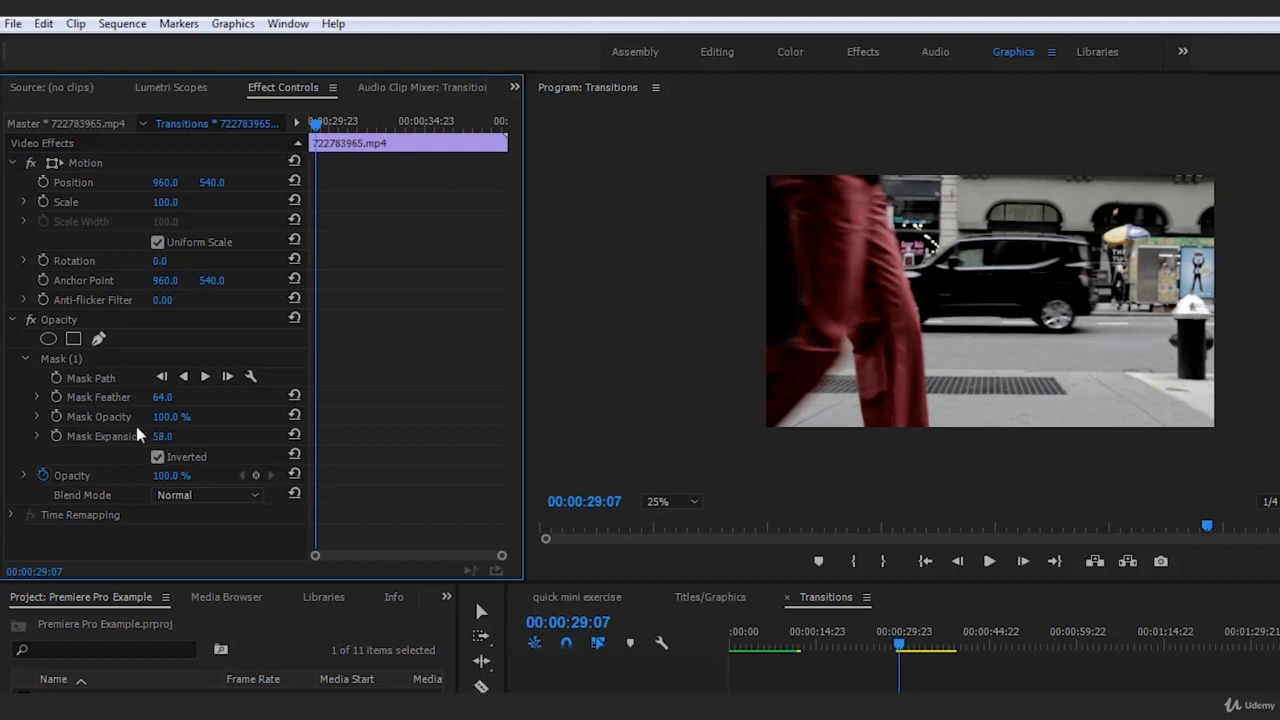
Start keyframing Mask Expansion and Mask Path at 00:00:29:07
click(57, 437)
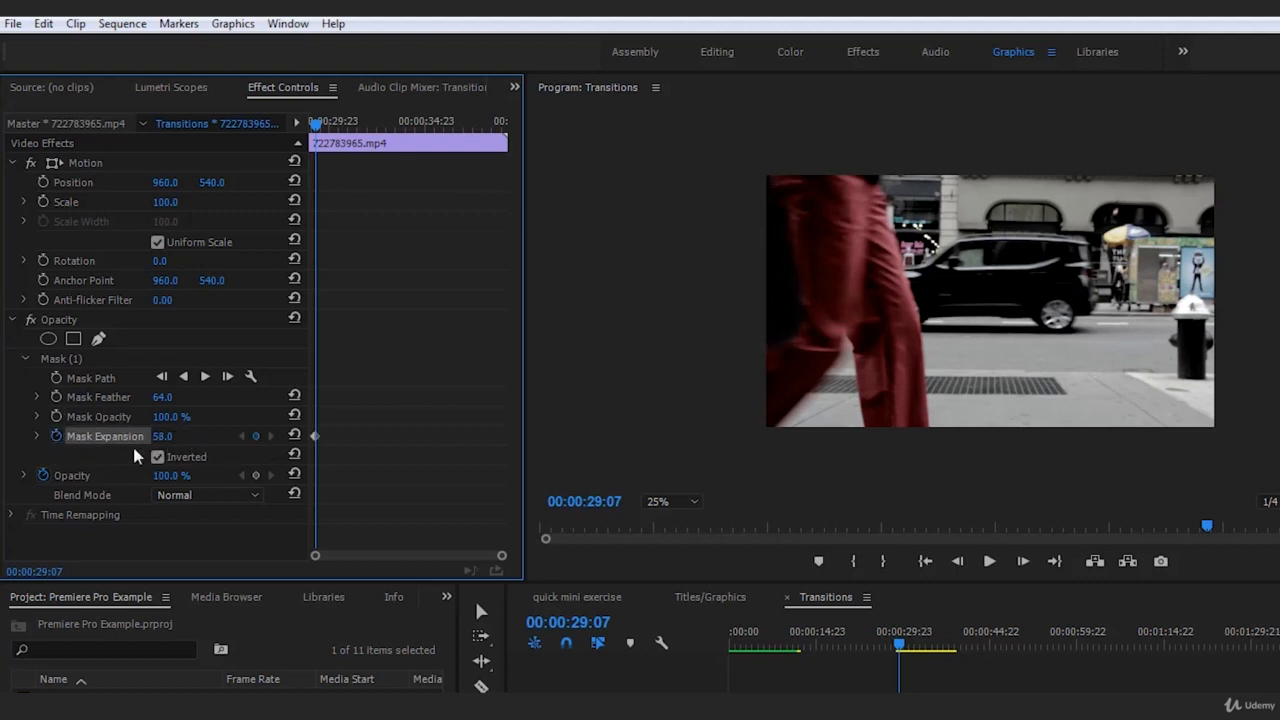
click(56, 378)
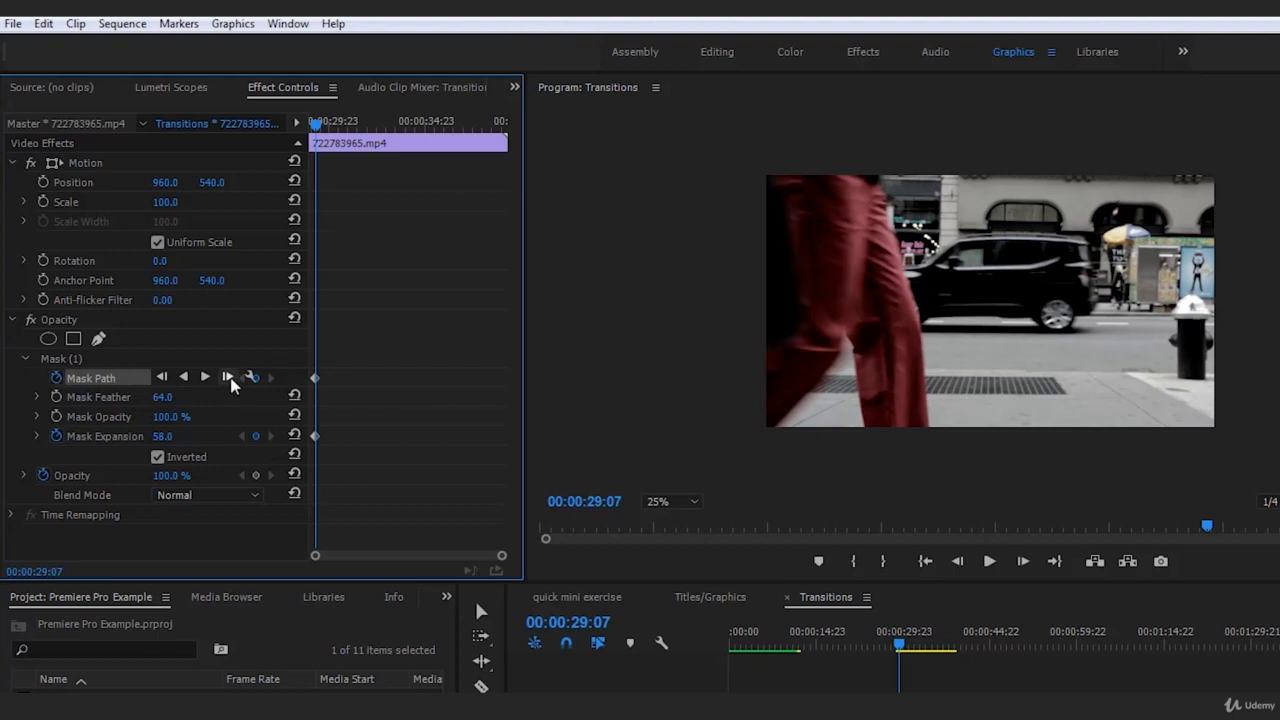
At 00:00:29:08, shift the mask to follow the trousers' trailing edge and curve its lower outer corner outward beyond the frame
click(1023, 561)
click(66, 358)
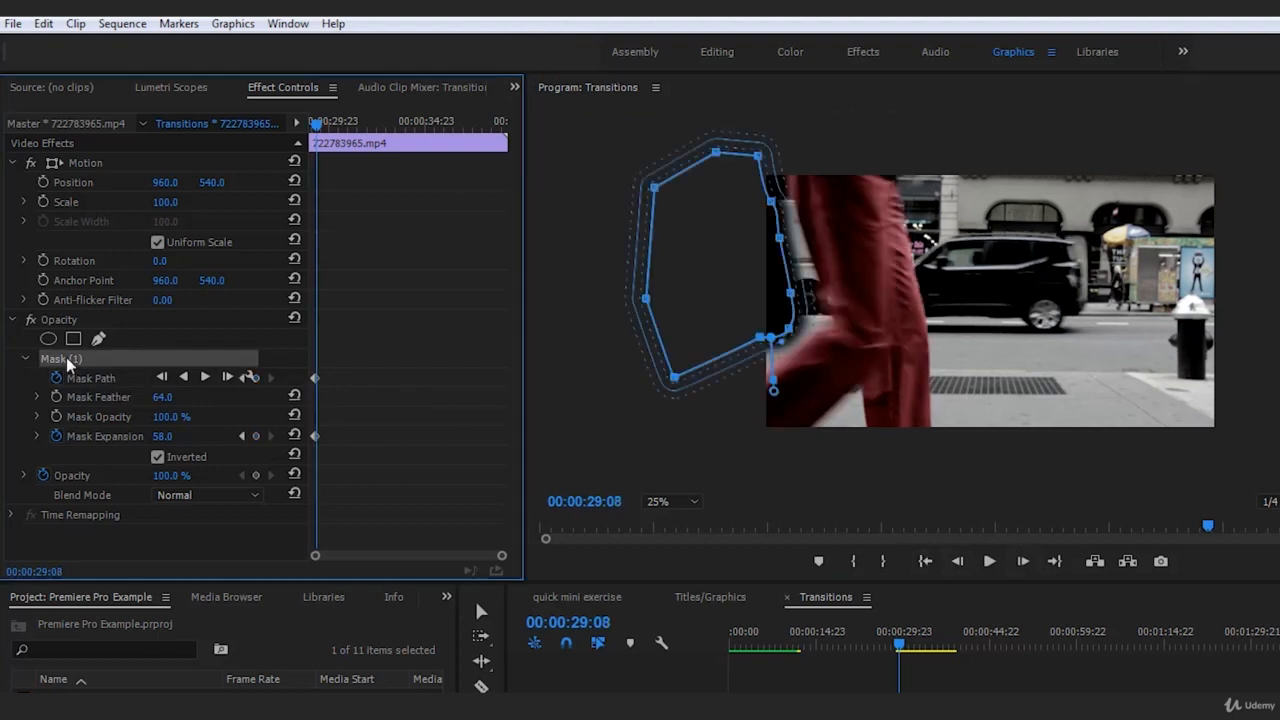
drag(711, 303, 737, 305)
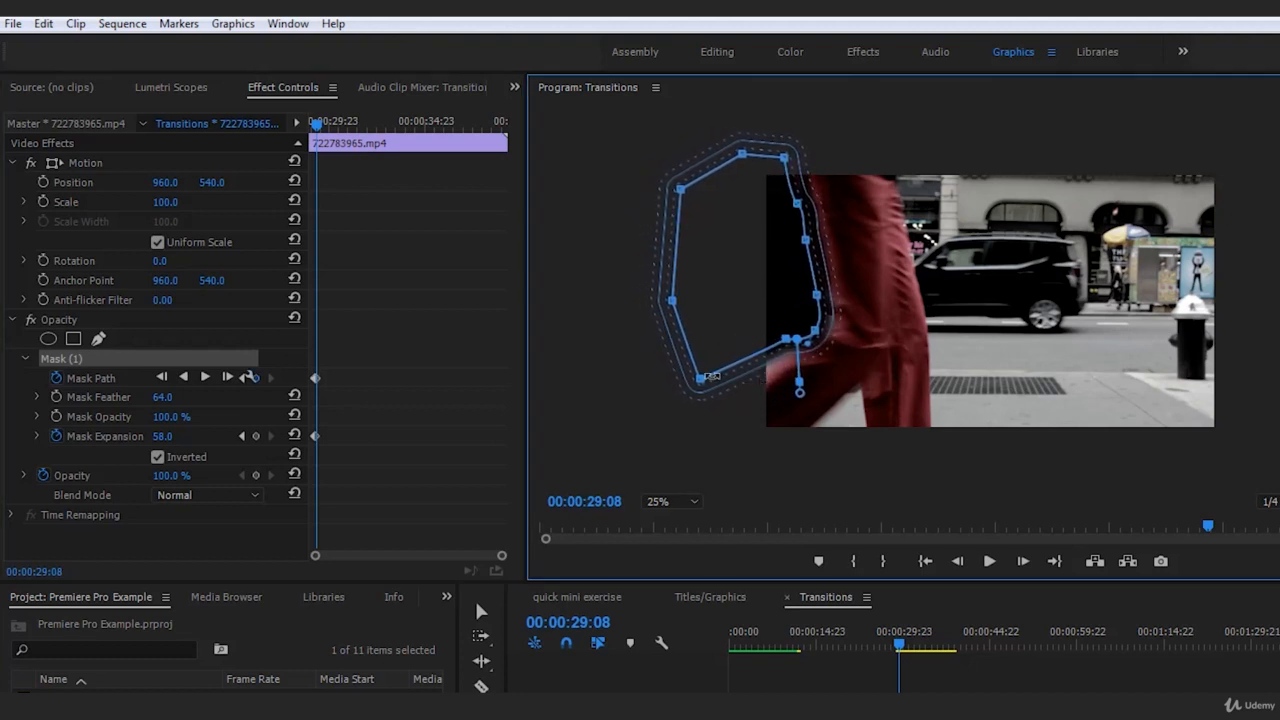
drag(700, 380, 635, 455)
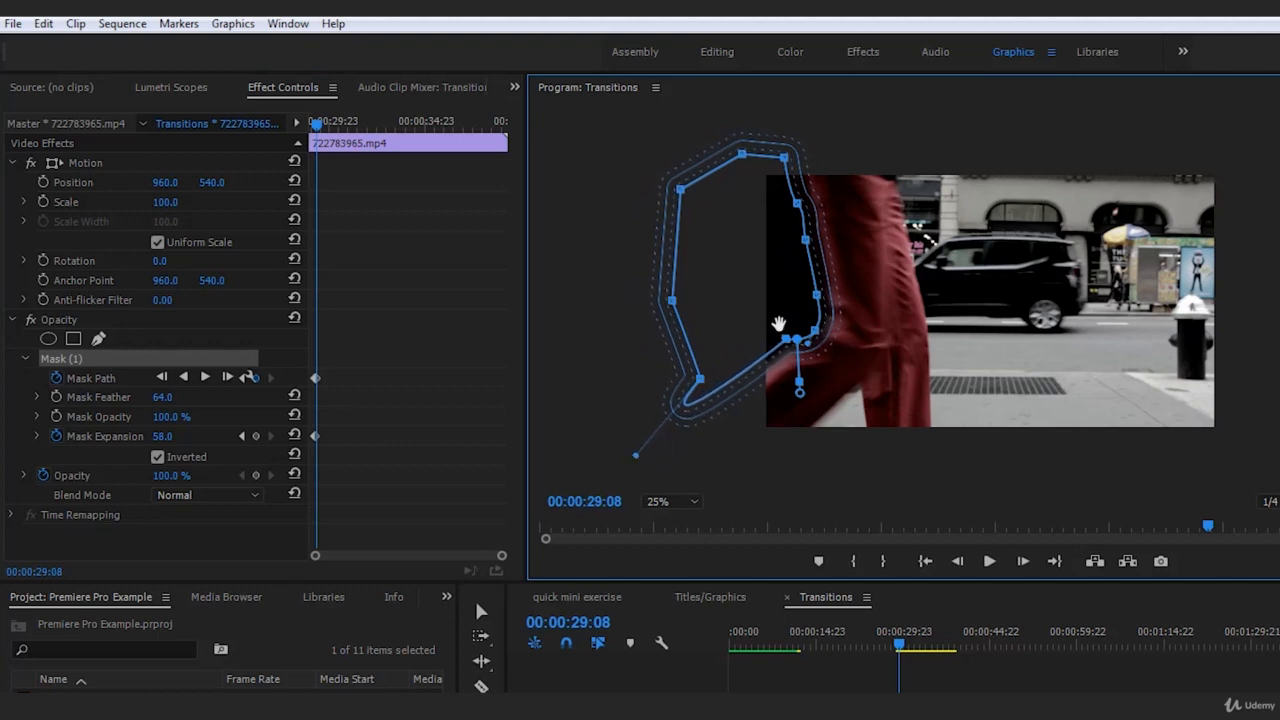
drag(773, 297, 778, 292)
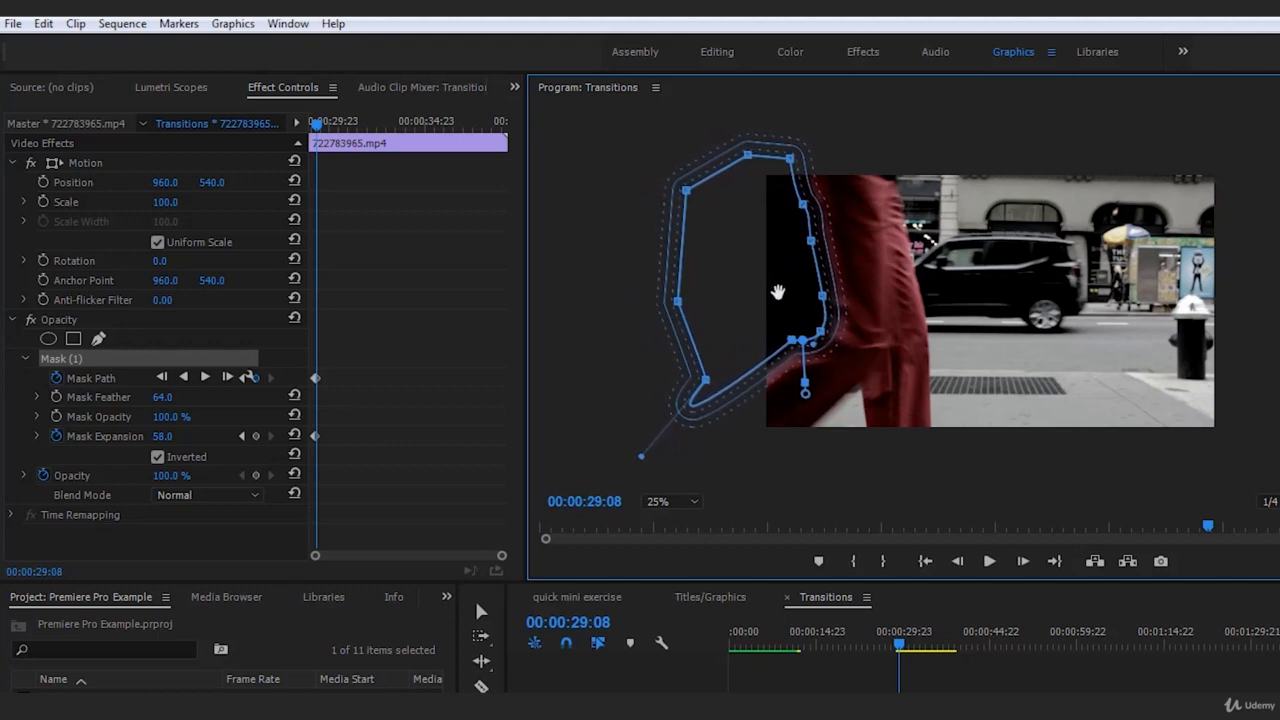
click(1016, 690)
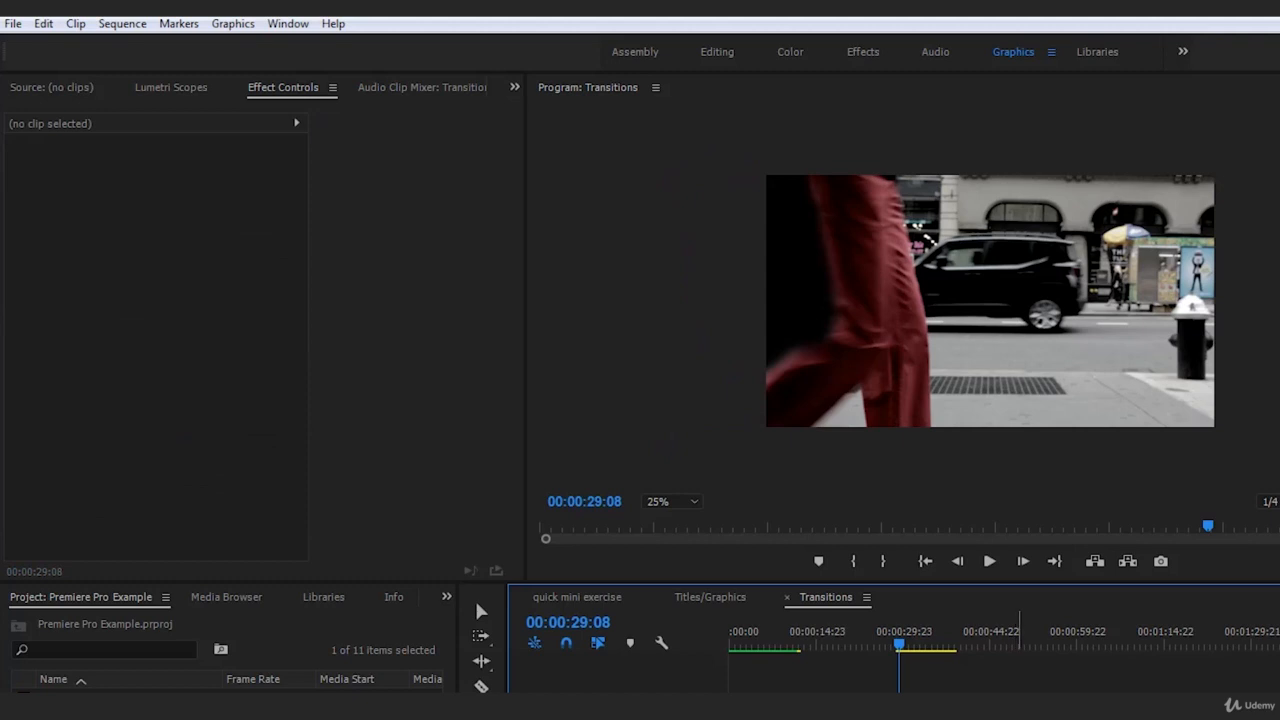
Nudge the mask slightly closer to the trousers at 00:00:29:08, and deselect the clip to check the edge
click(935, 690)
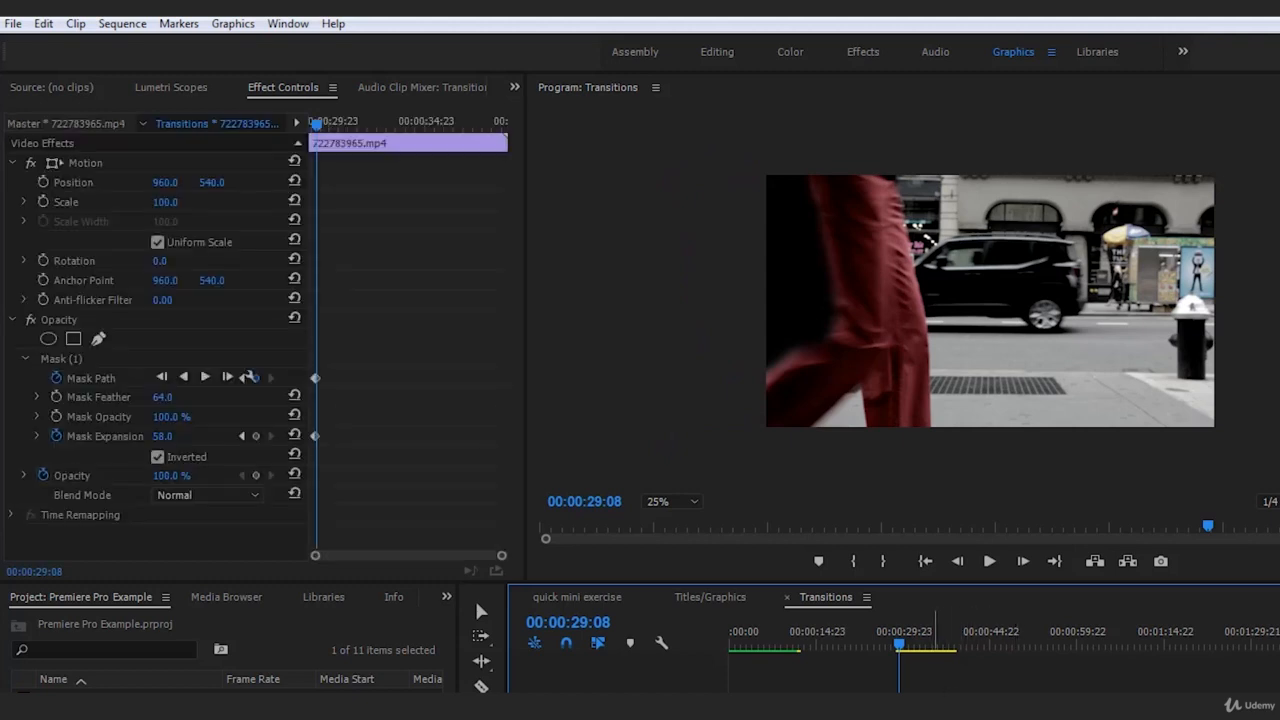
click(92, 360)
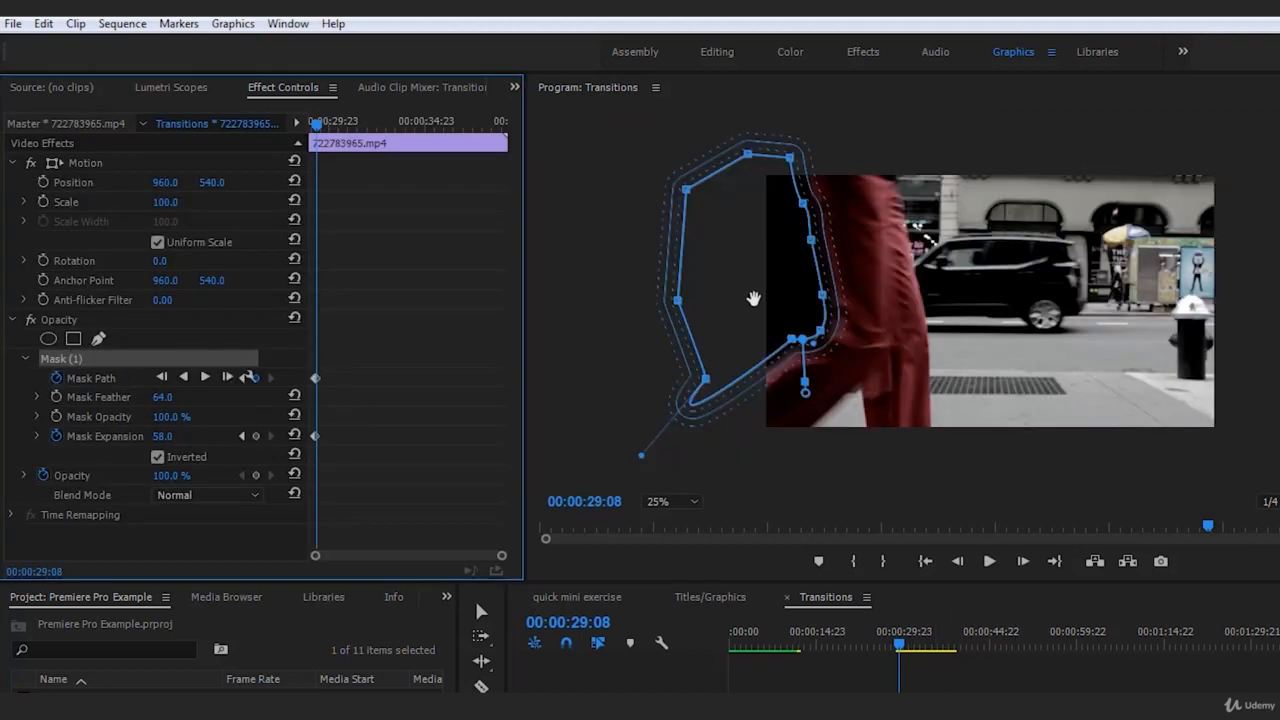
drag(753, 298, 758, 298)
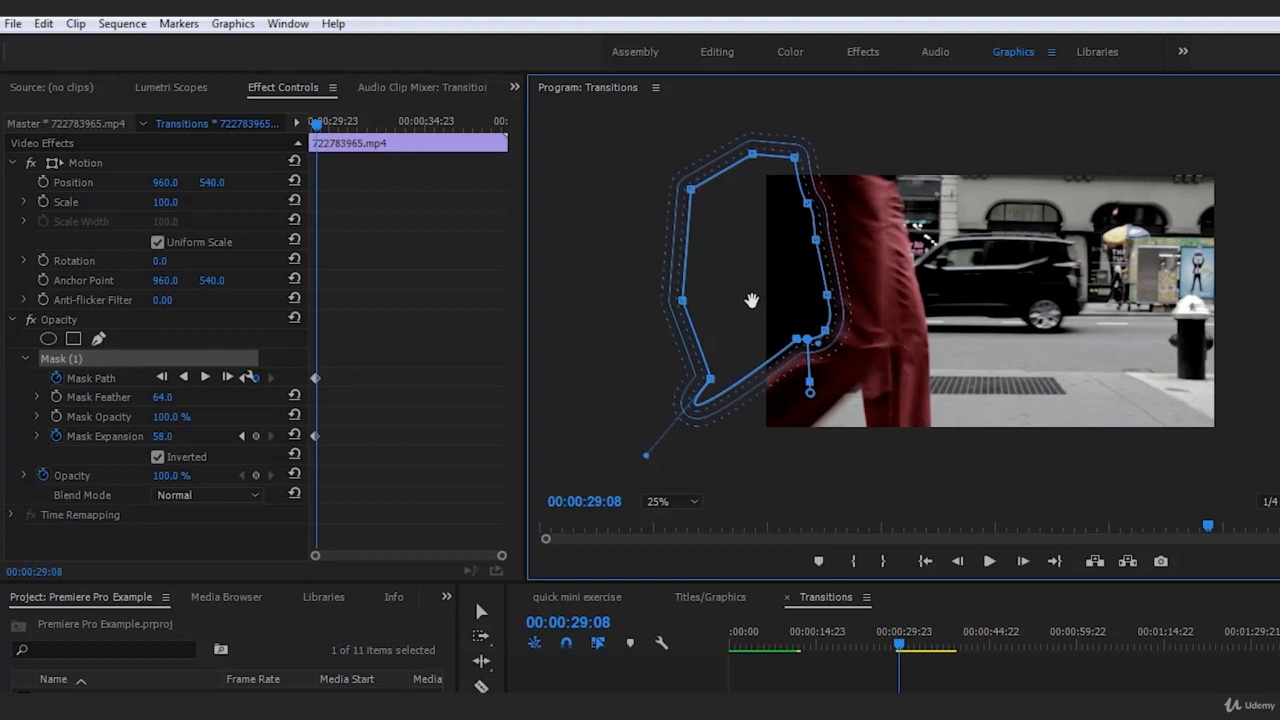
click(1074, 685)
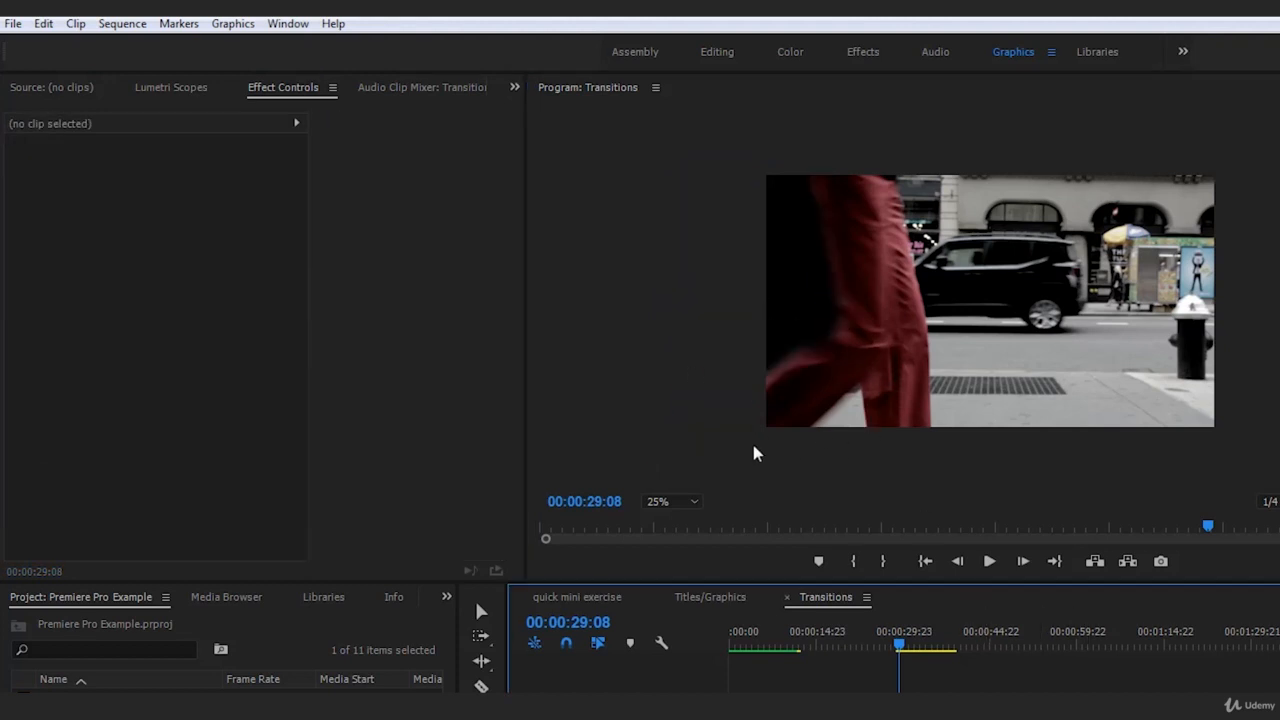
At 00:00:29:09, move the mask with the walker and reshape its points to follow the bent knee and lower leg
click(934, 690)
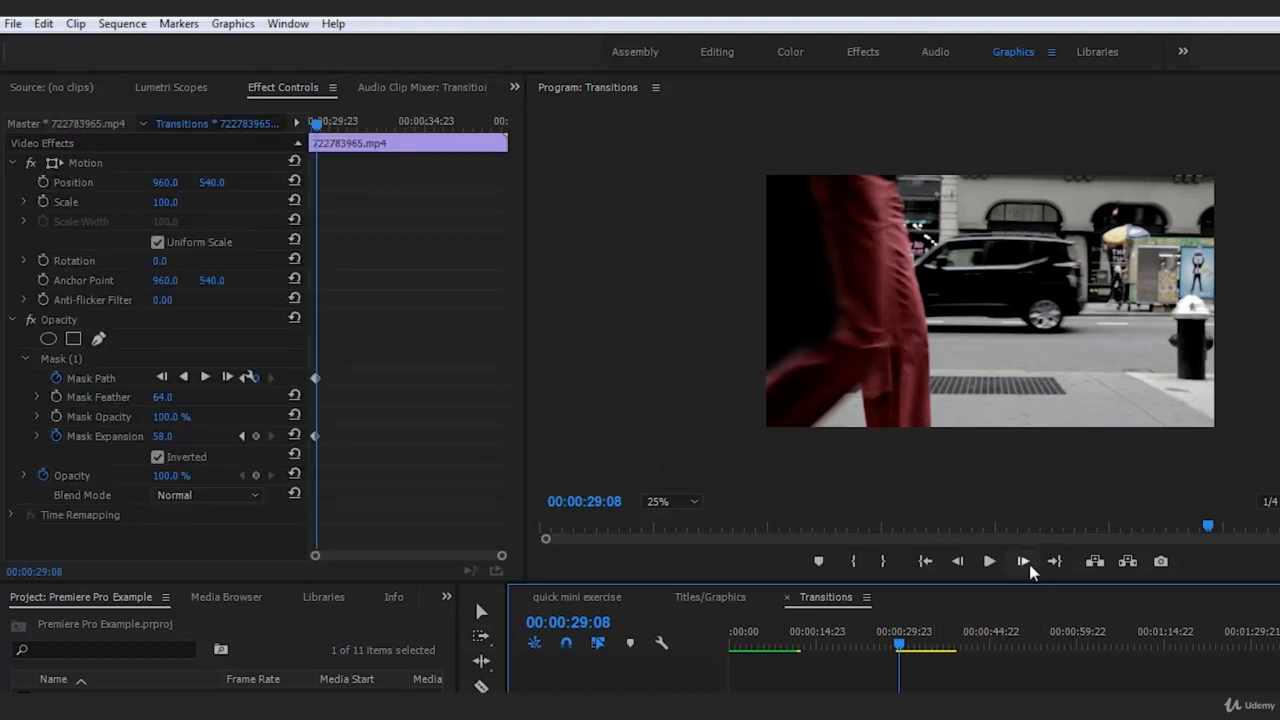
click(1023, 562)
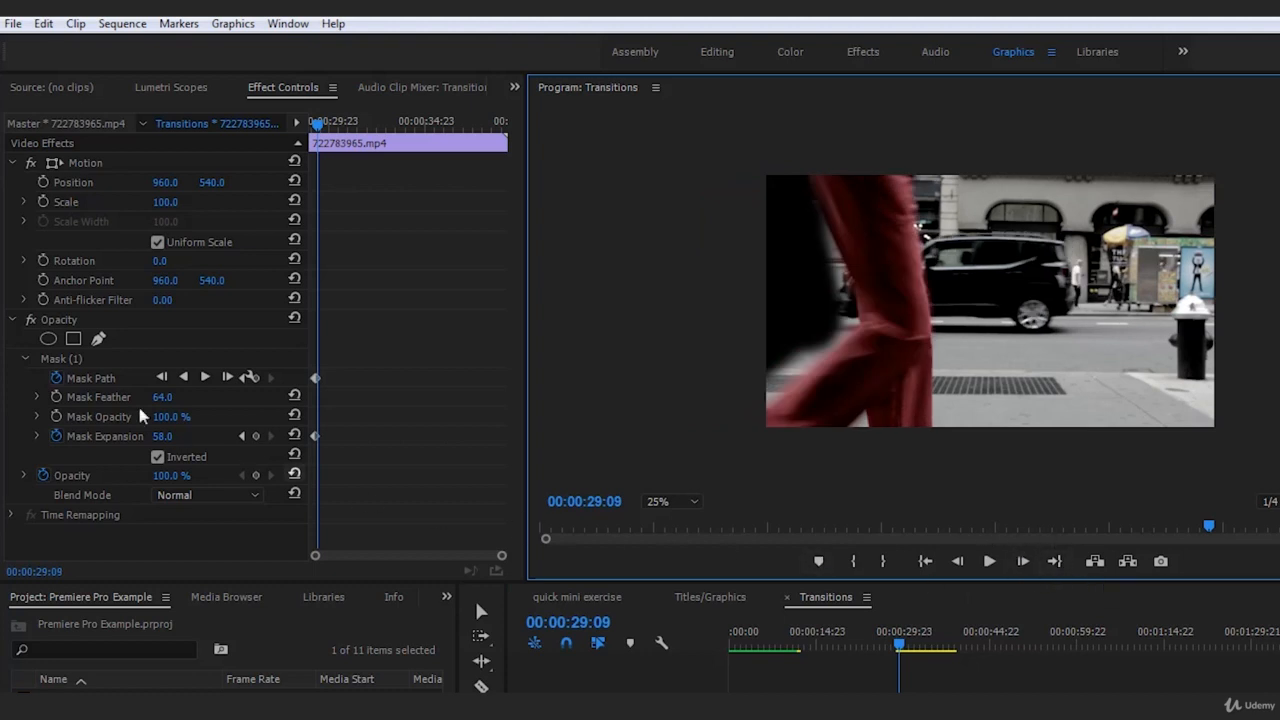
click(85, 360)
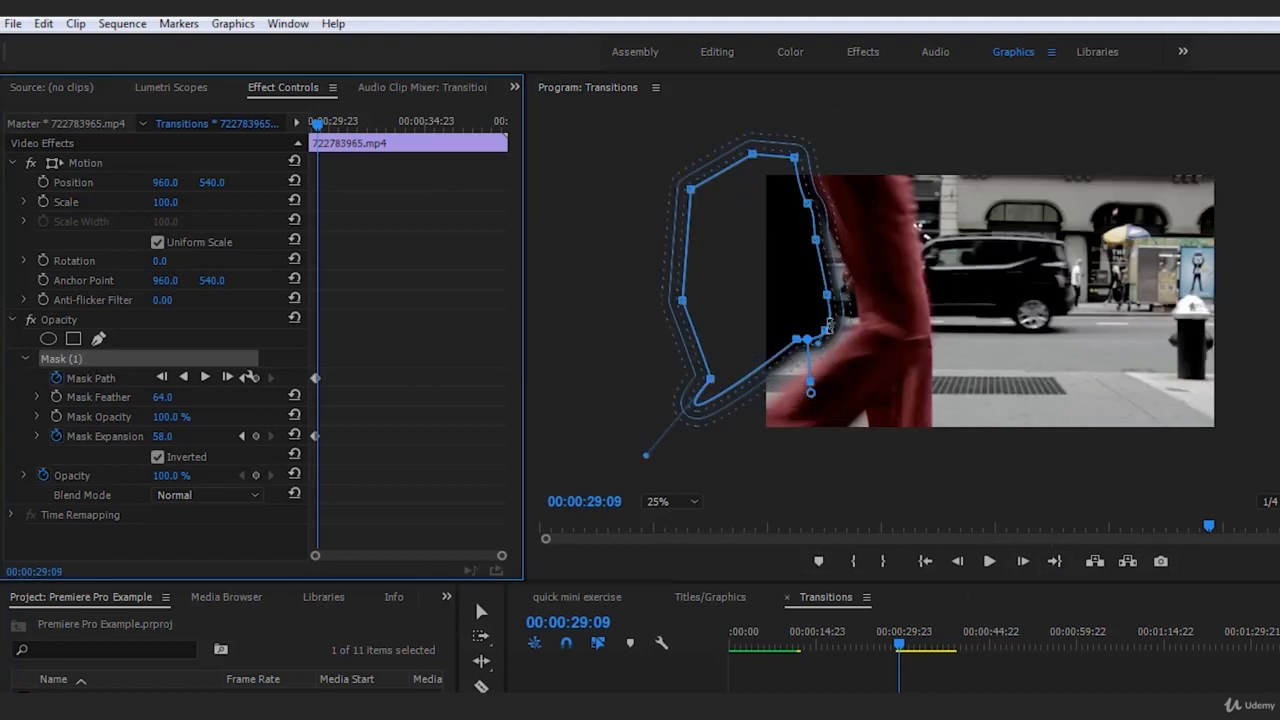
mouse_move(730, 275)
mouse_down()
mouse_move(746, 274)
mouse_move(718, 276)
mouse_move(749, 272)
mouse_up()
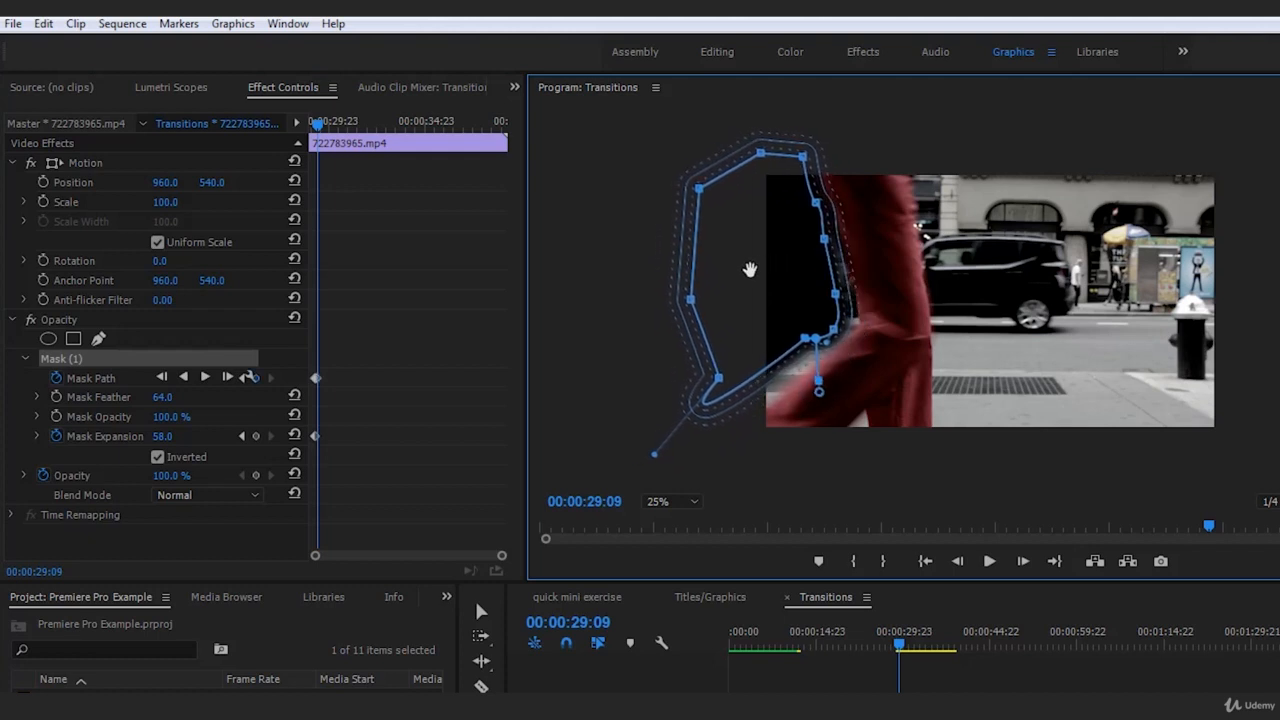
drag(837, 292, 851, 290)
drag(822, 235, 831, 237)
drag(804, 338, 737, 428)
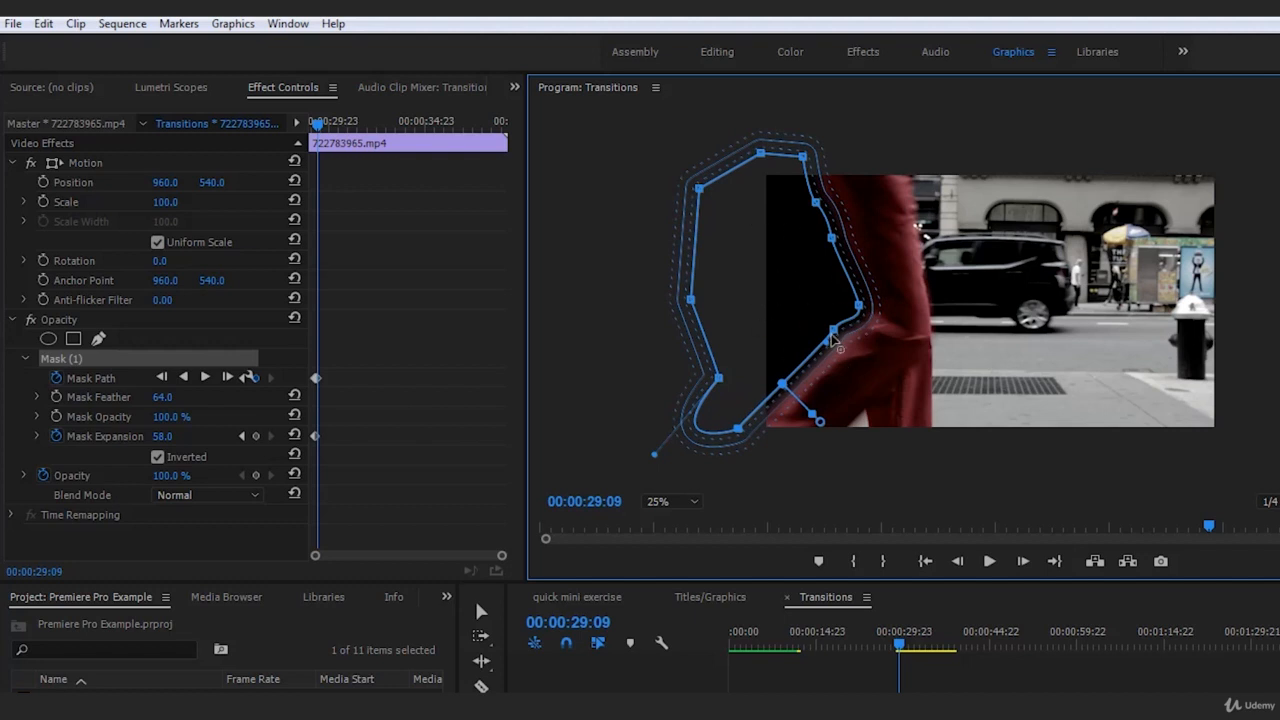
click(1112, 690)
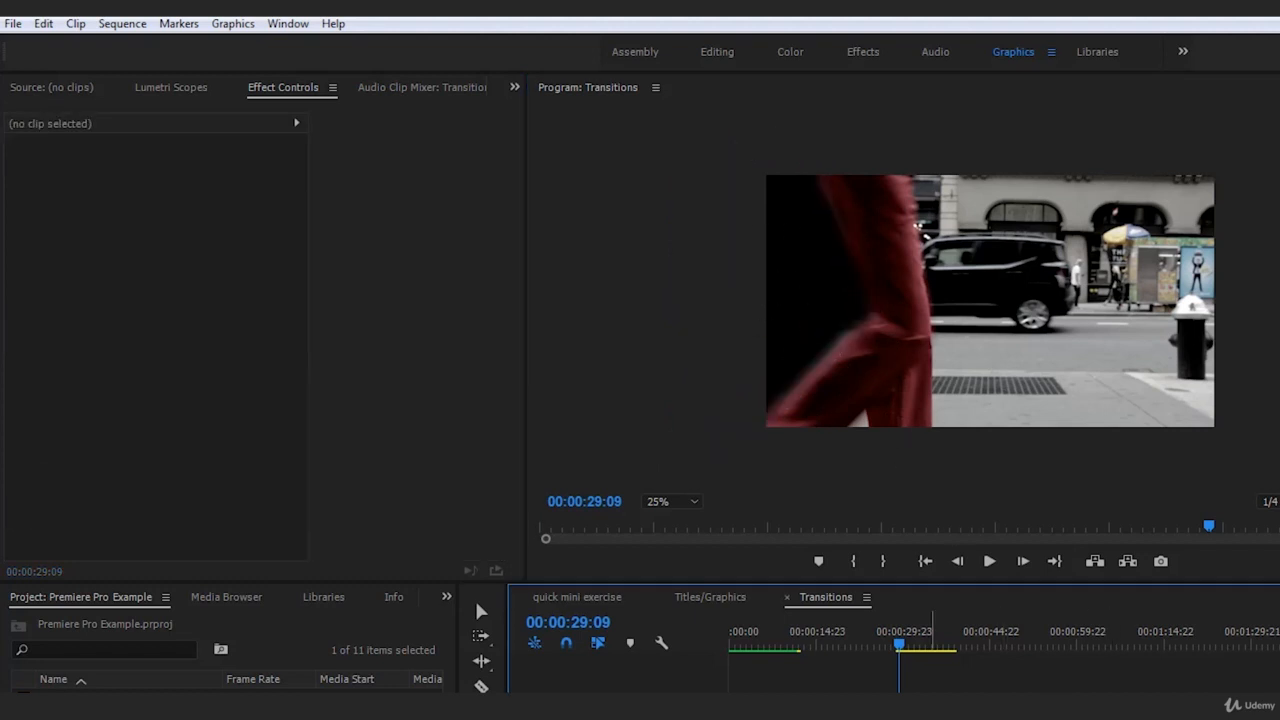
Refine the mask's knee point and lower outer curve at 00:00:29:09, and deselect the clip to check the edge
click(930, 690)
click(91, 360)
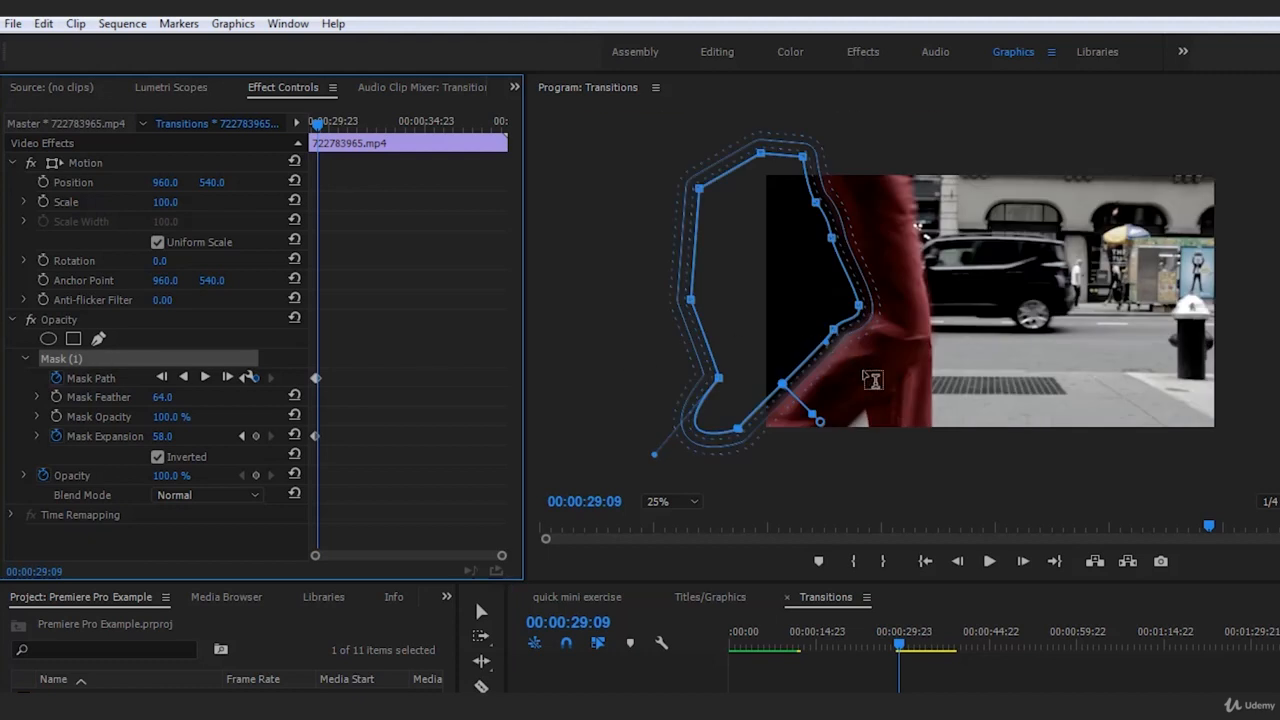
drag(738, 429, 726, 449)
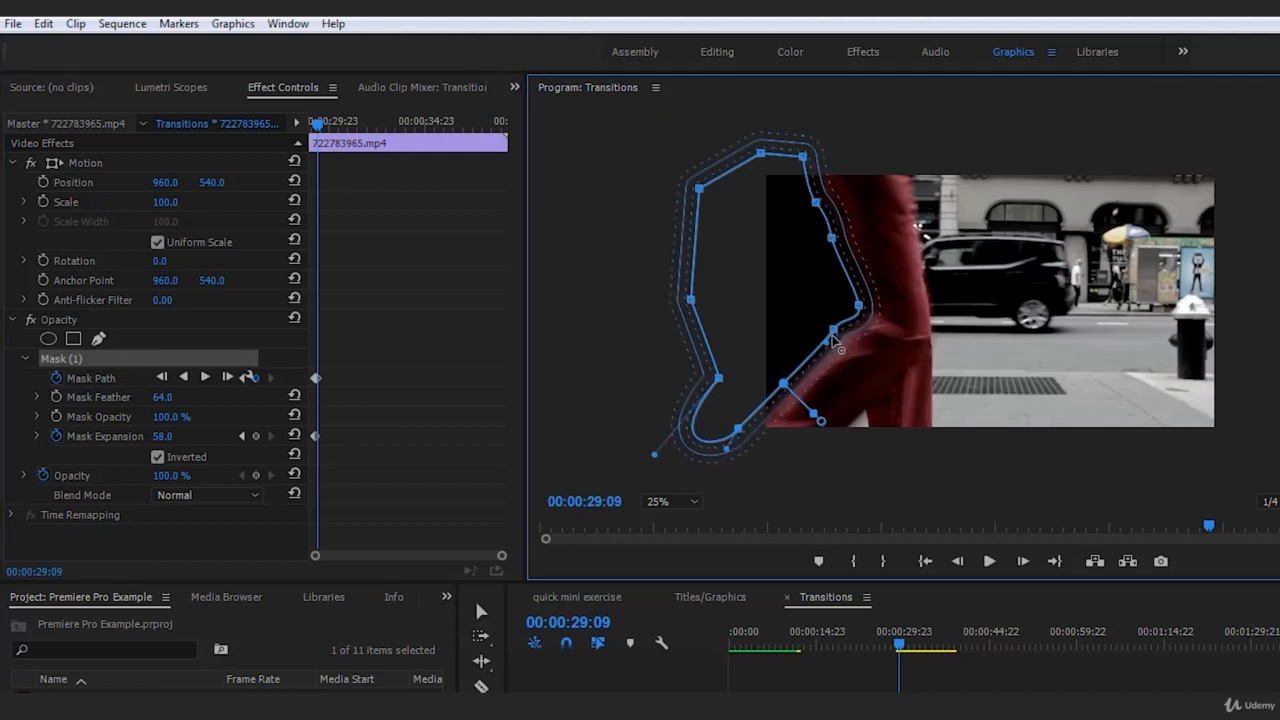
drag(832, 333, 837, 331)
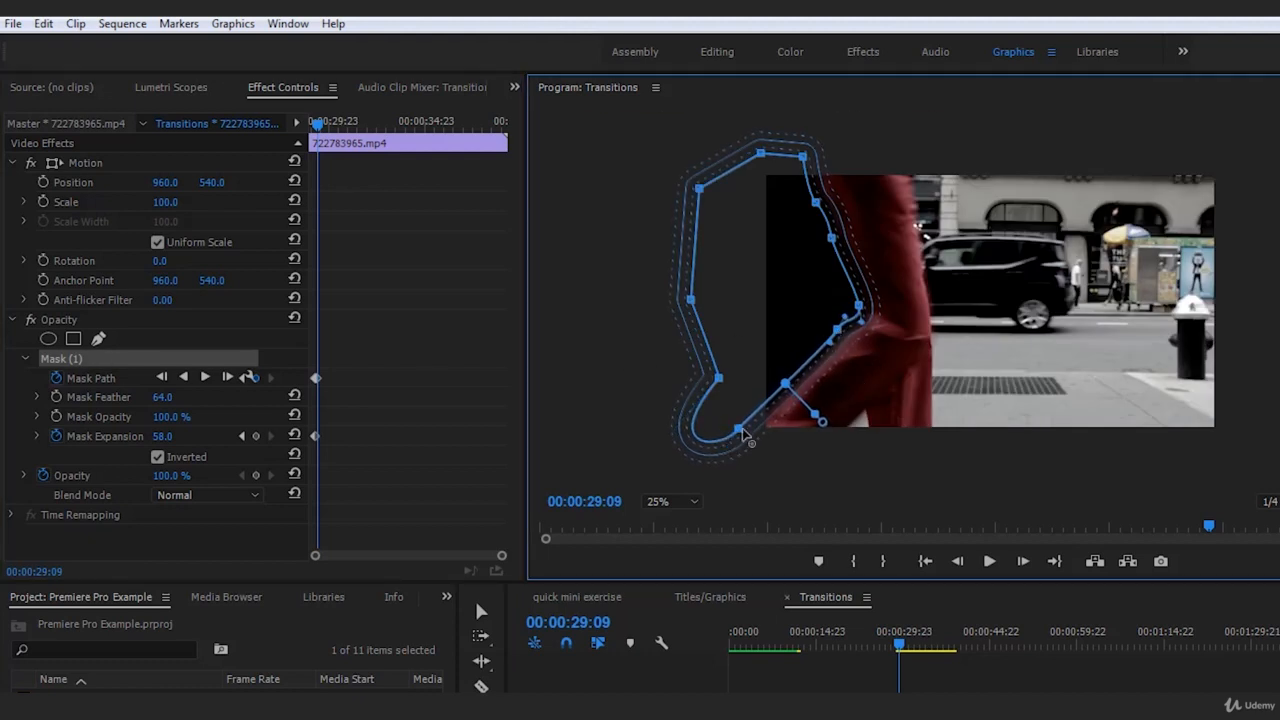
alt+click(738, 431)
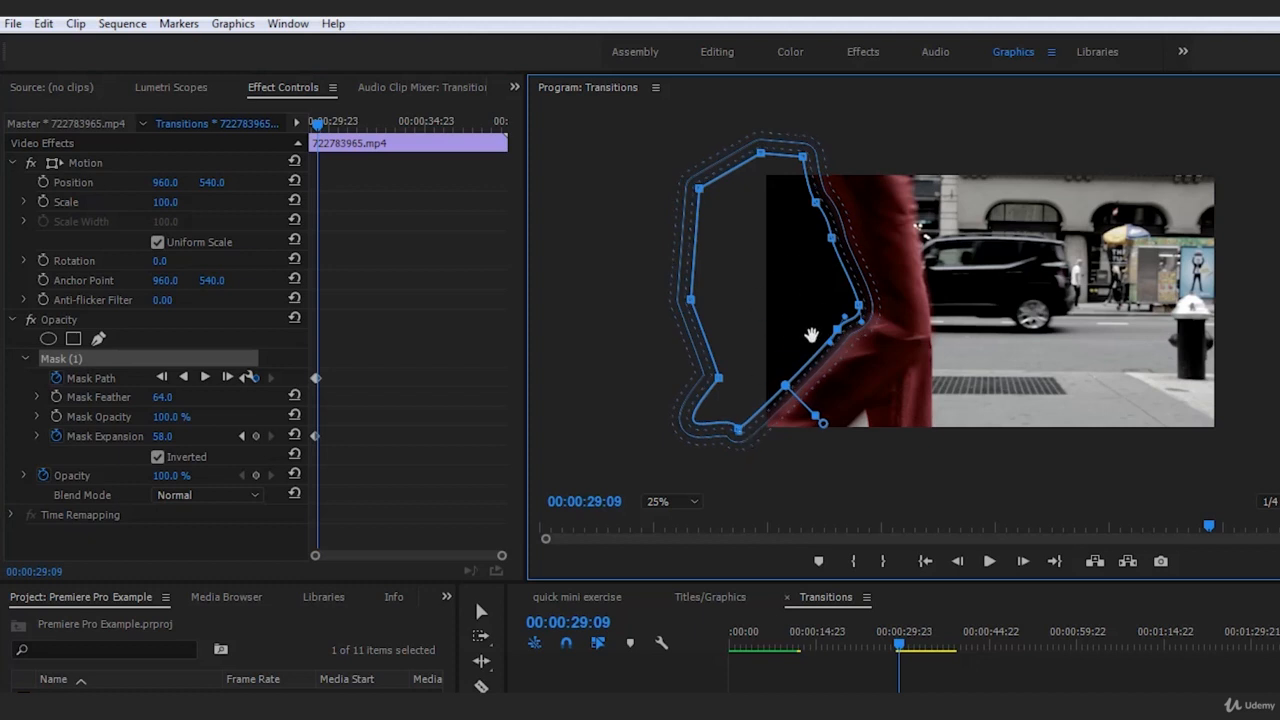
click(990, 688)
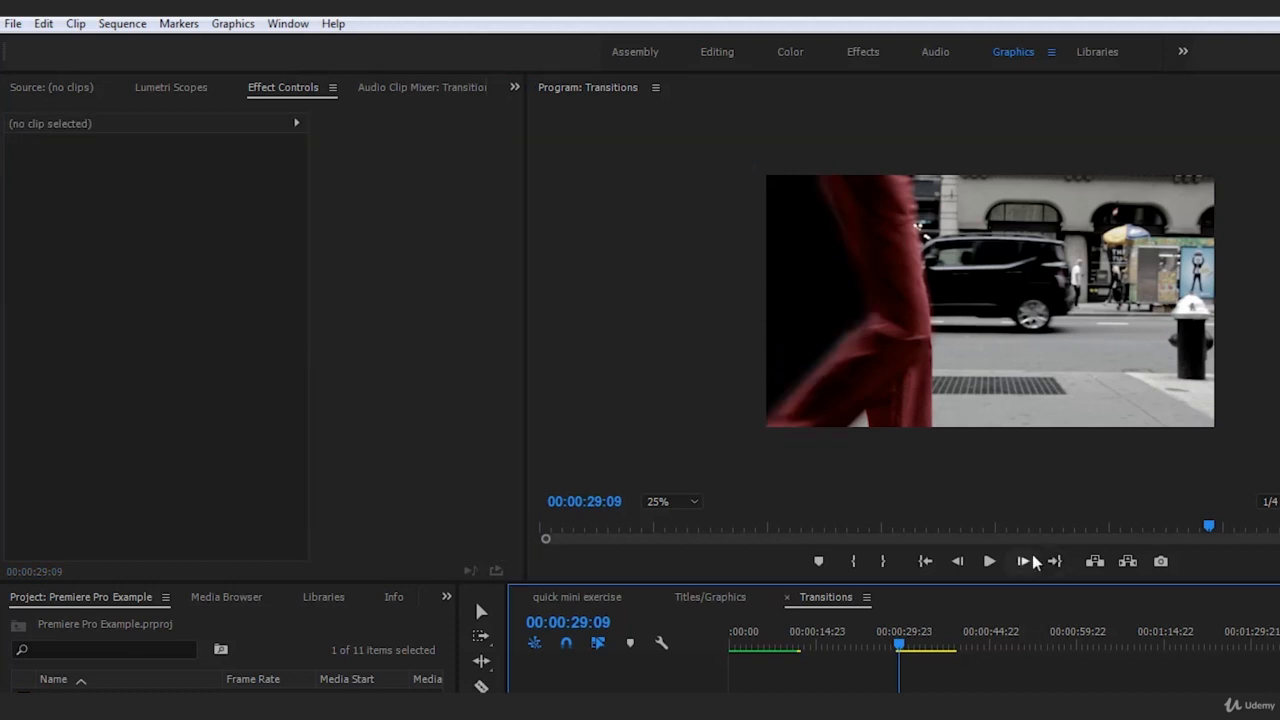
At 00:00:29:10, move the mask with the walker and adjust its thigh, knee and lower points to the trailing leg's edge
click(1027, 562)
click(178, 360)
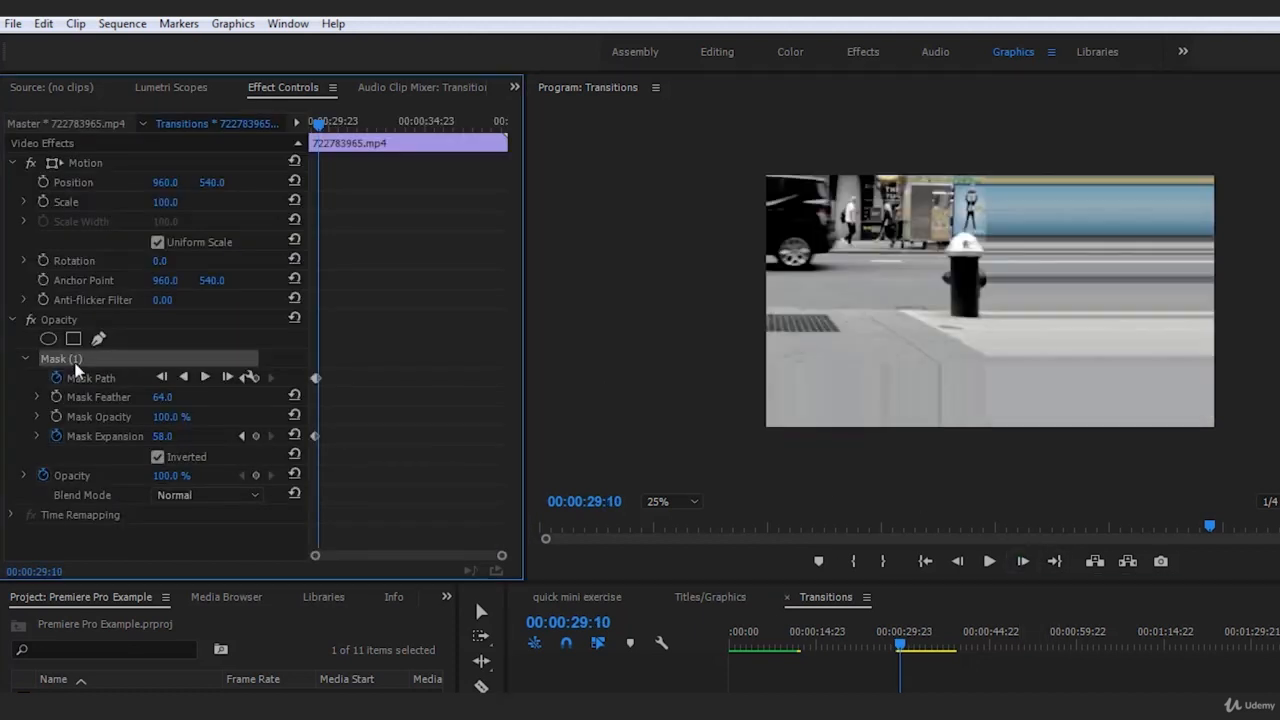
drag(766, 275, 778, 273)
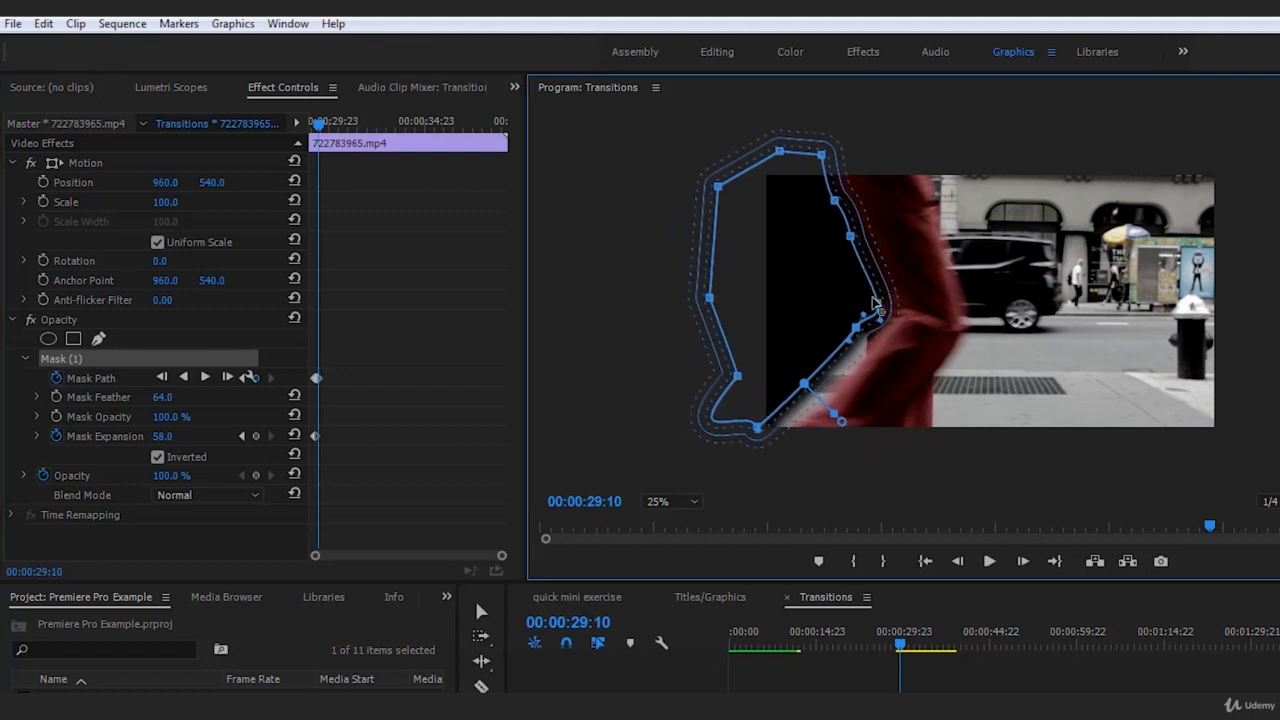
drag(877, 304, 887, 301)
drag(851, 237, 856, 238)
drag(856, 328, 867, 345)
drag(810, 392, 766, 473)
click(1172, 690)
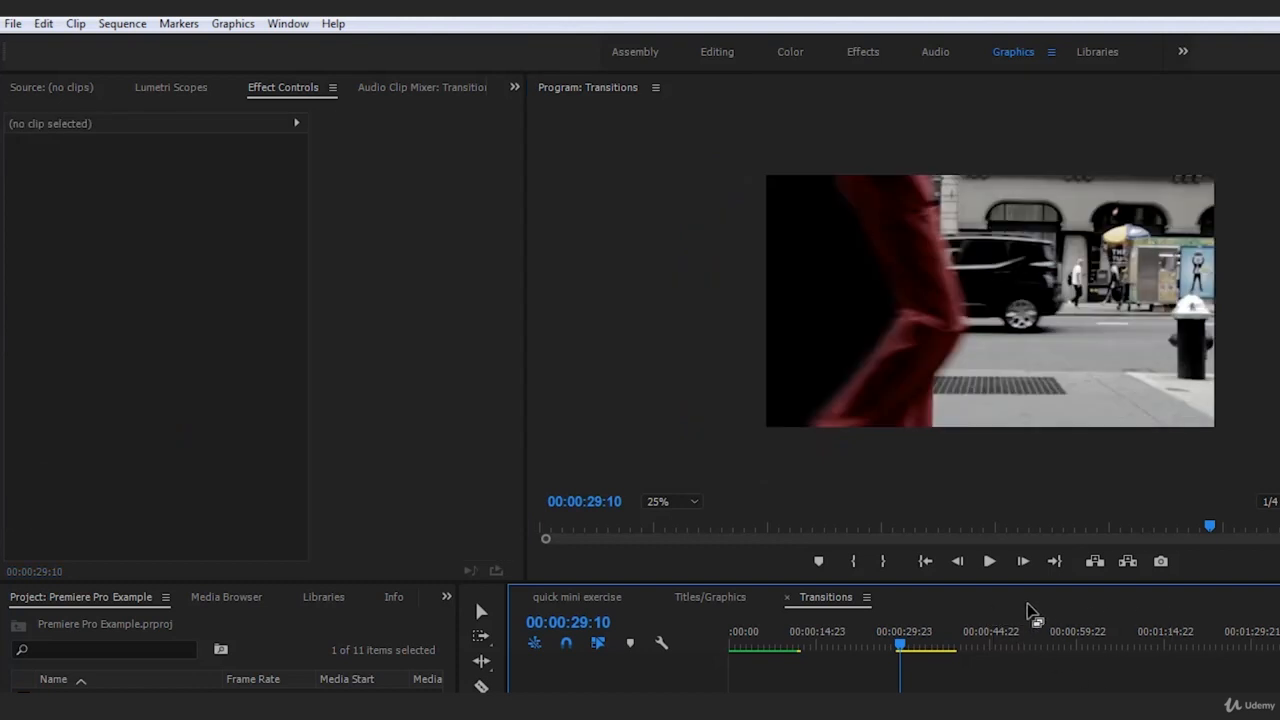
At 00:00:29:11, move the mask with the walker and straighten its knee and lower points down the back of the trousers
click(1023, 563)
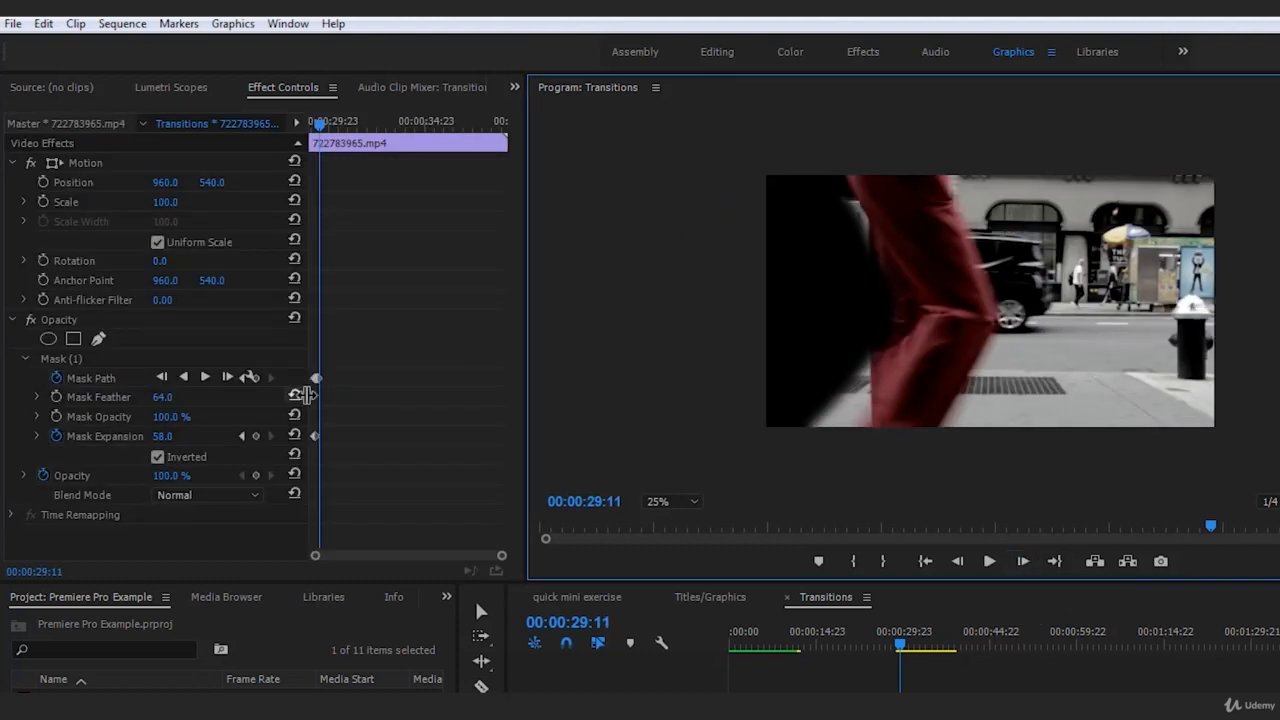
click(64, 360)
mouse_move(787, 275)
mouse_down()
mouse_move(717, 282)
mouse_move(799, 270)
mouse_up()
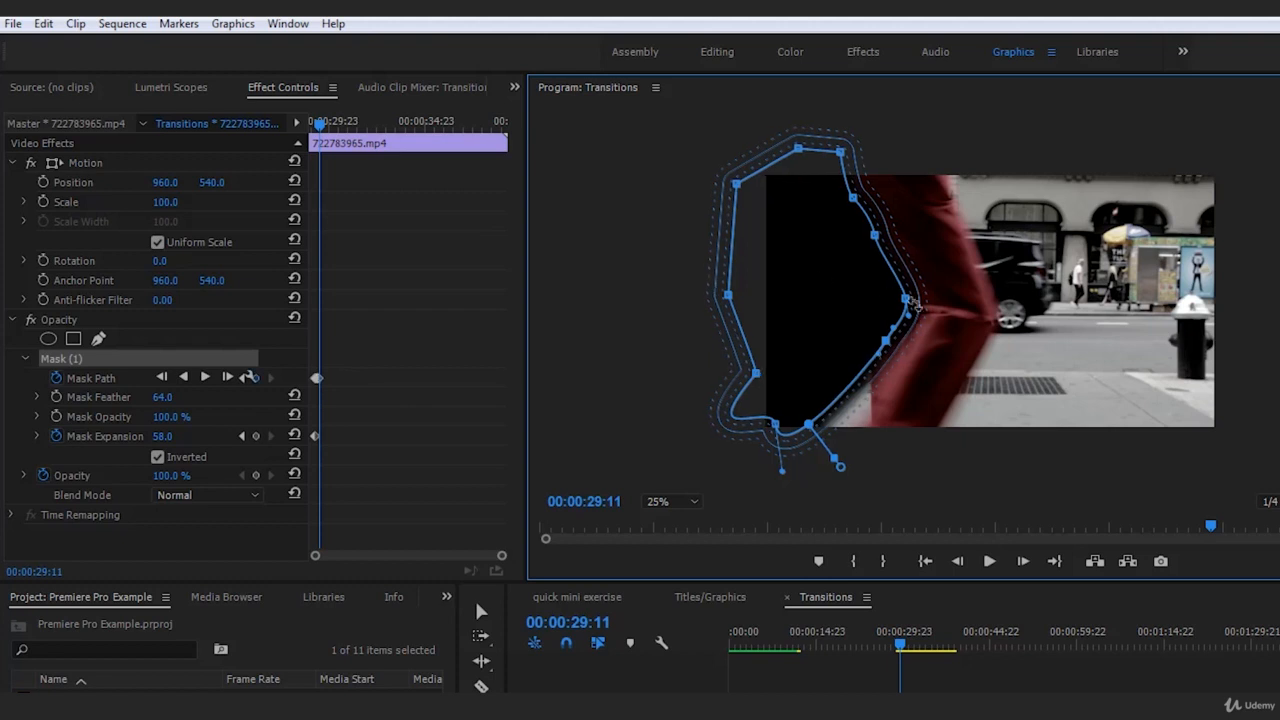
drag(907, 300, 870, 465)
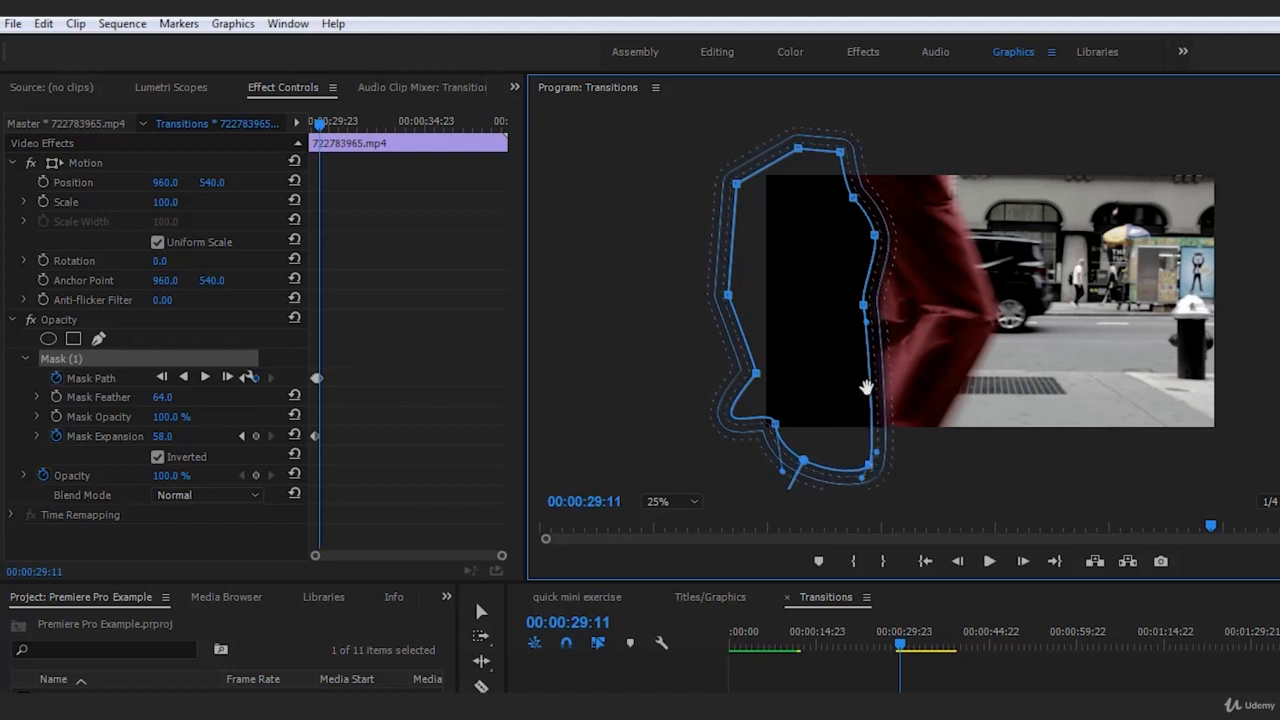
Return to 00:00:29:10, pull the mask's knee point down and inward to follow the rear leg, and deselect the clip to check the edge
click(957, 561)
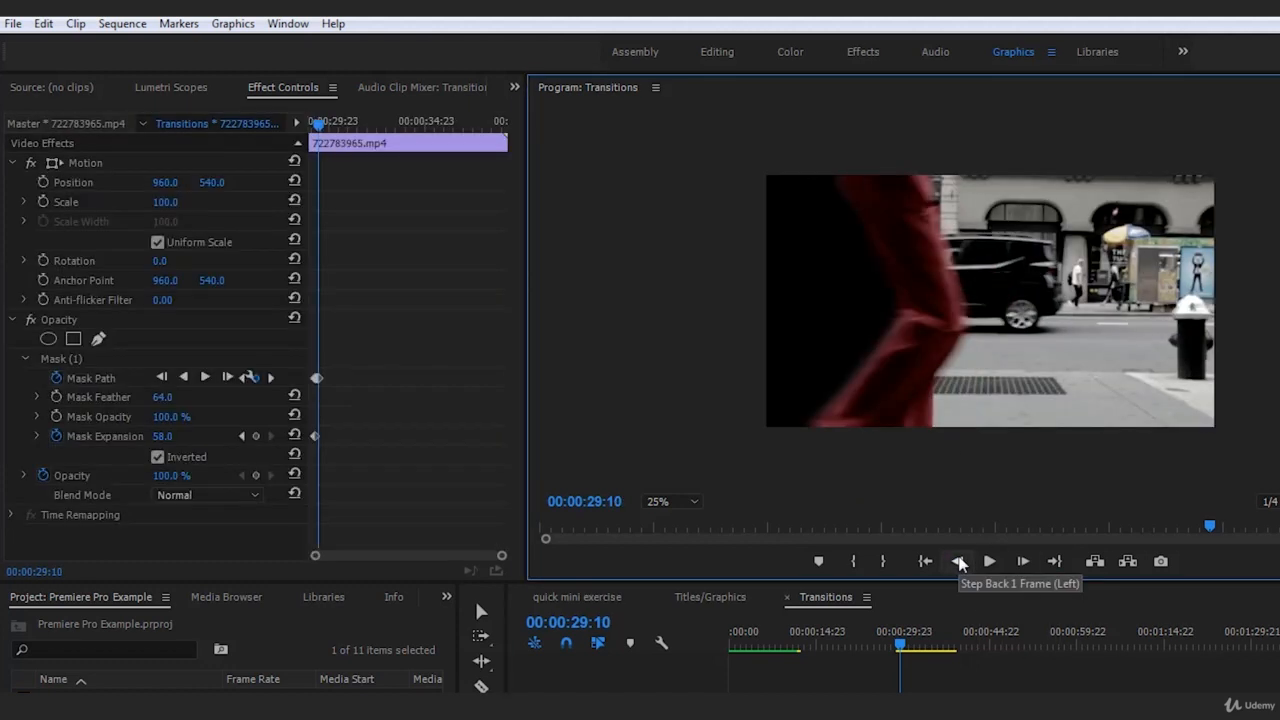
click(58, 359)
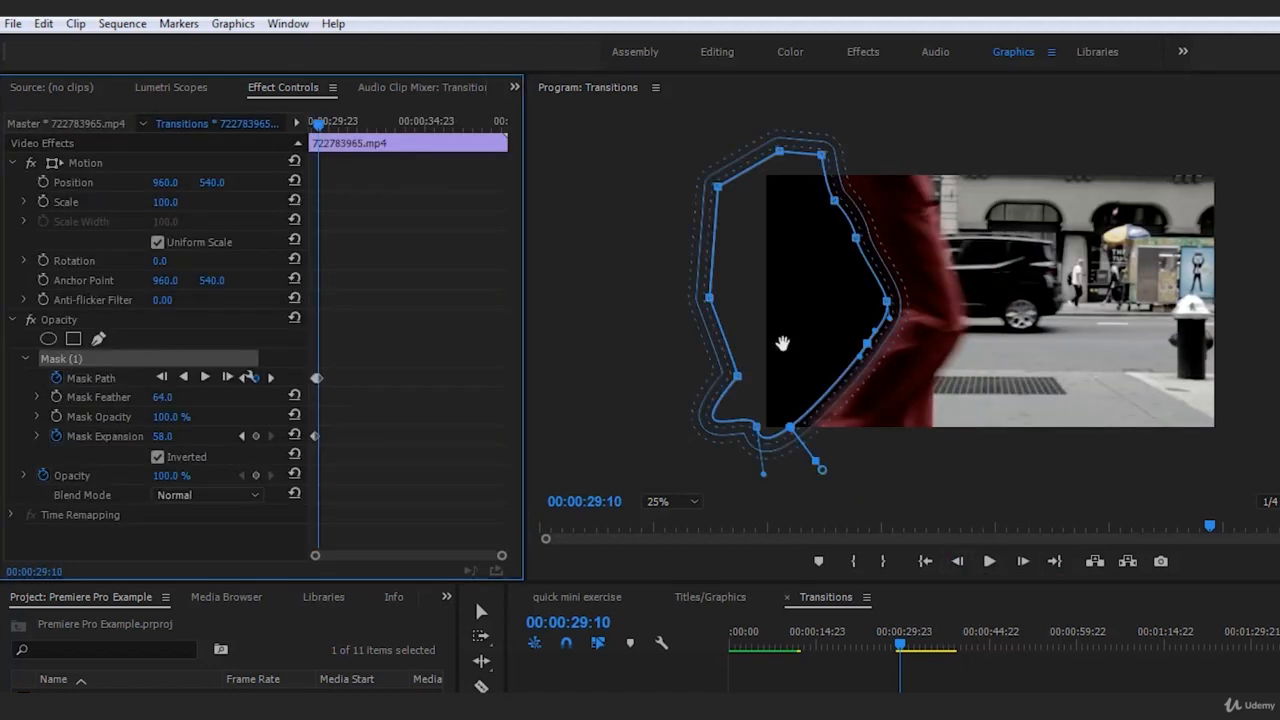
drag(891, 303, 861, 360)
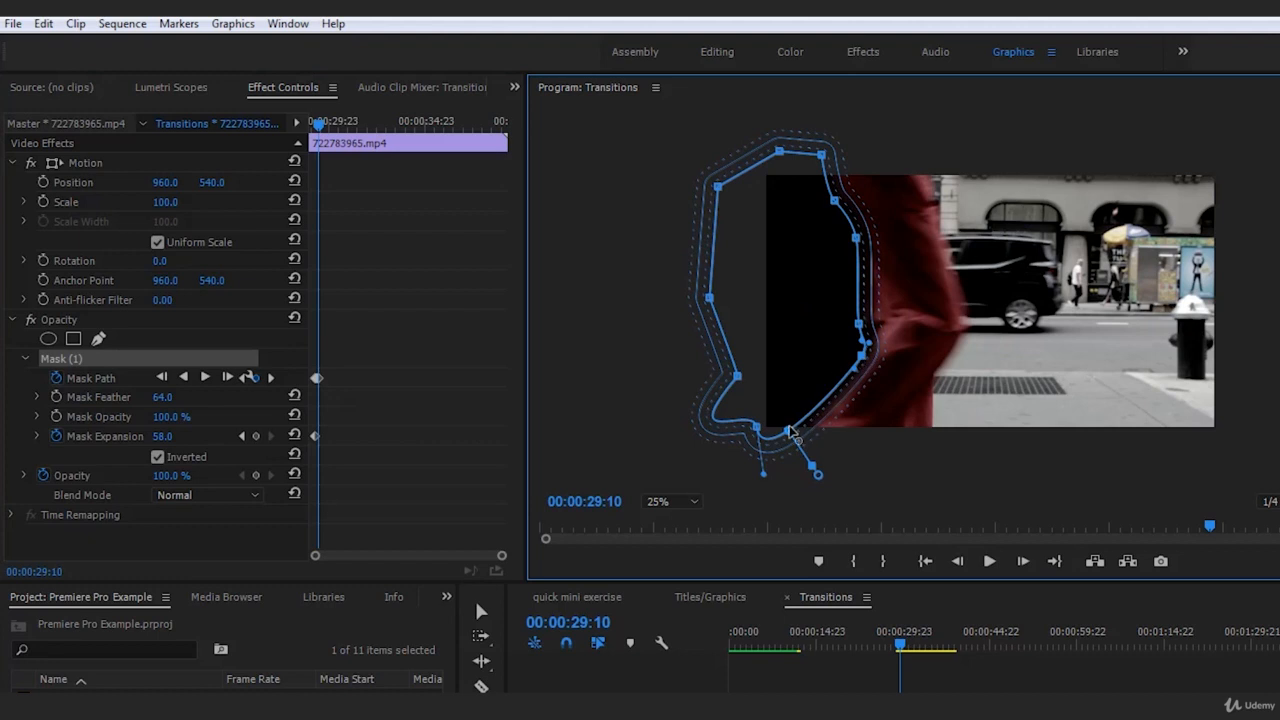
click(1160, 690)
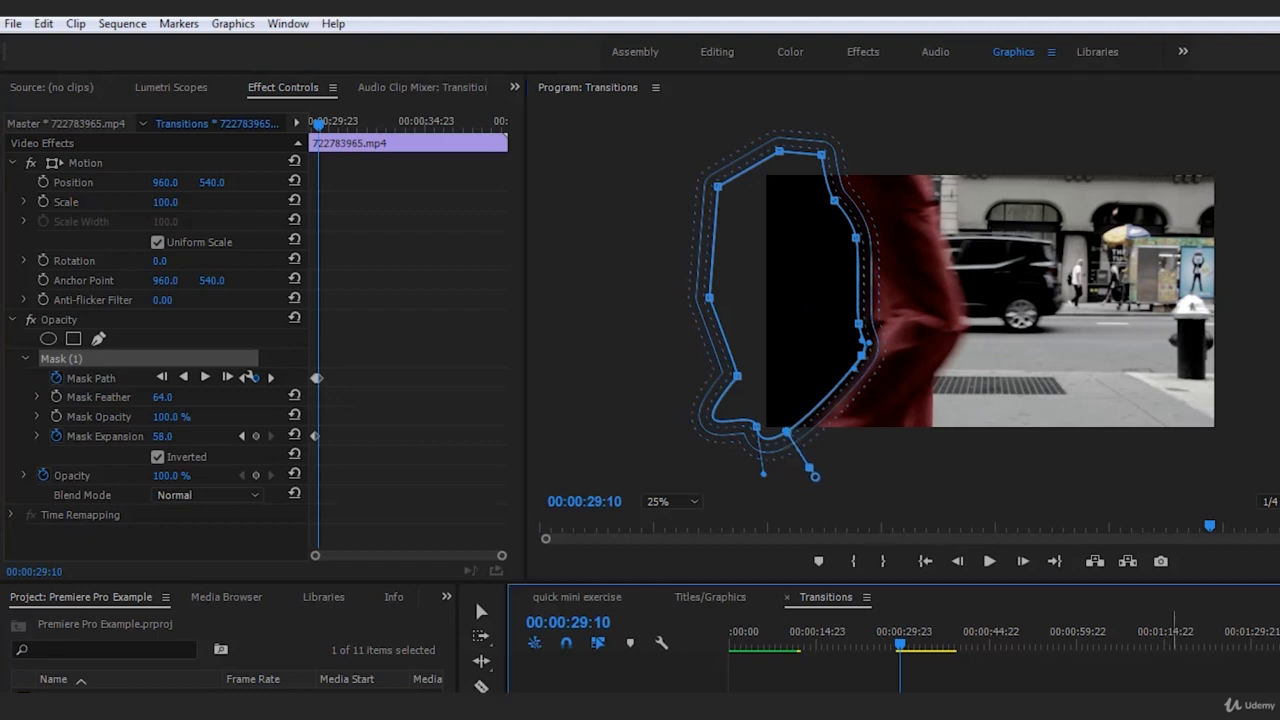
click(876, 647)
click(96, 360)
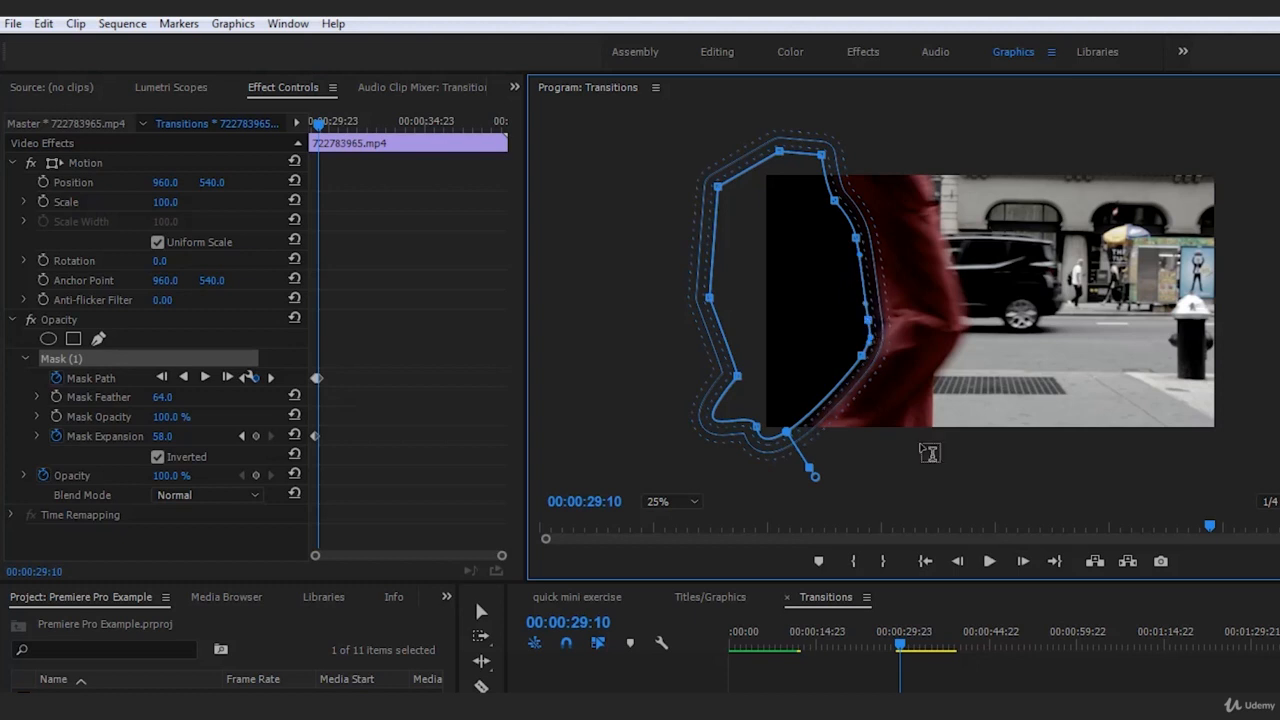
click(1041, 584)
Fine-tune the mask's knee point at 00:00:29:11, and deselect the clip to check the edge
click(1023, 561)
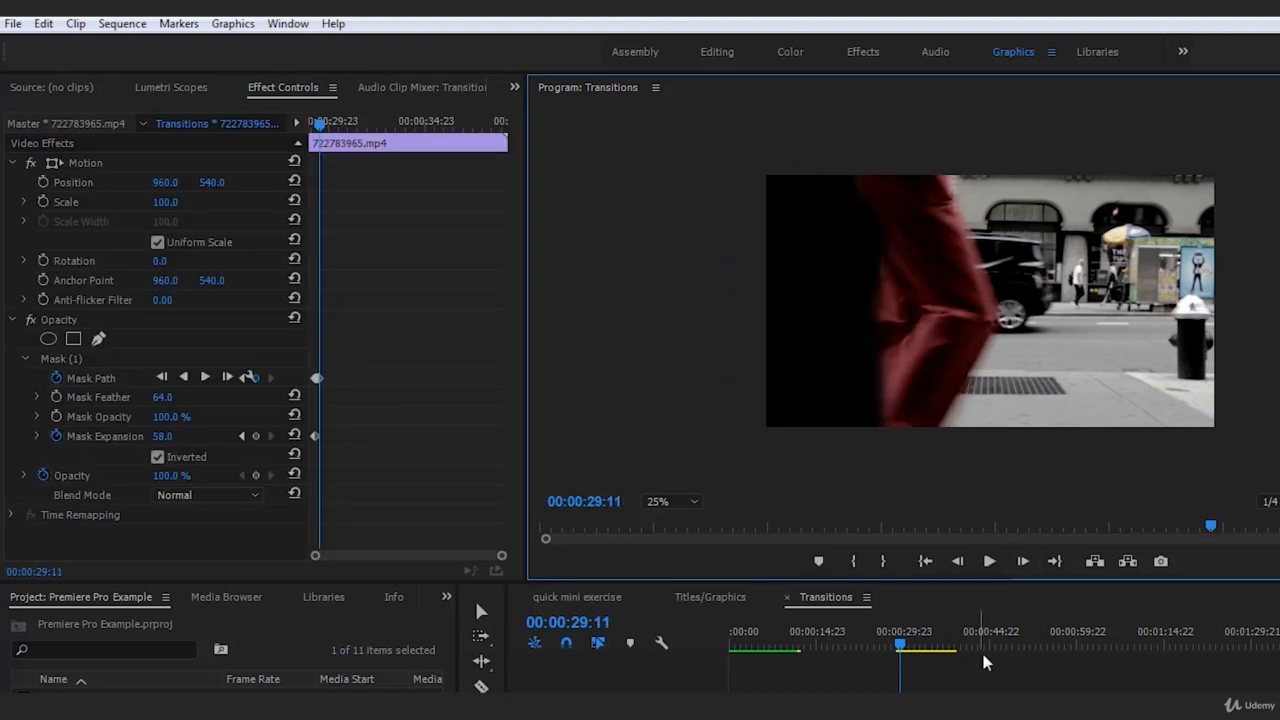
click(88, 360)
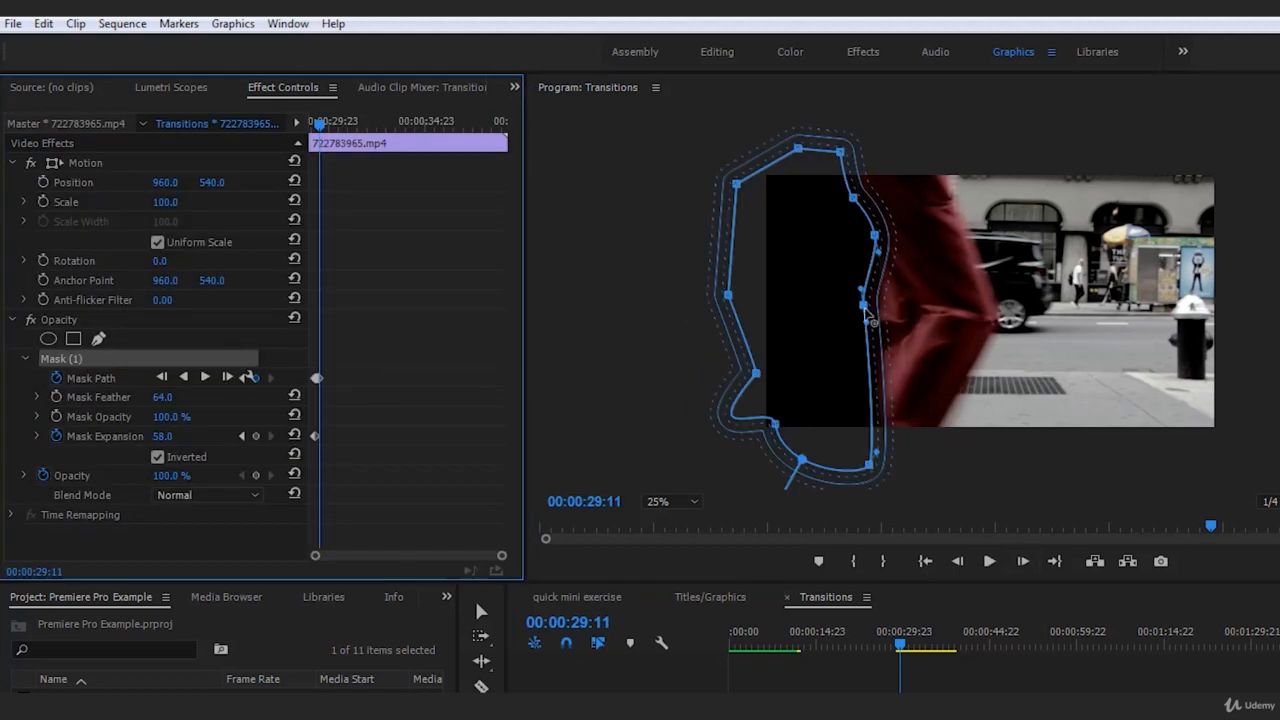
click(868, 312)
click(1040, 584)
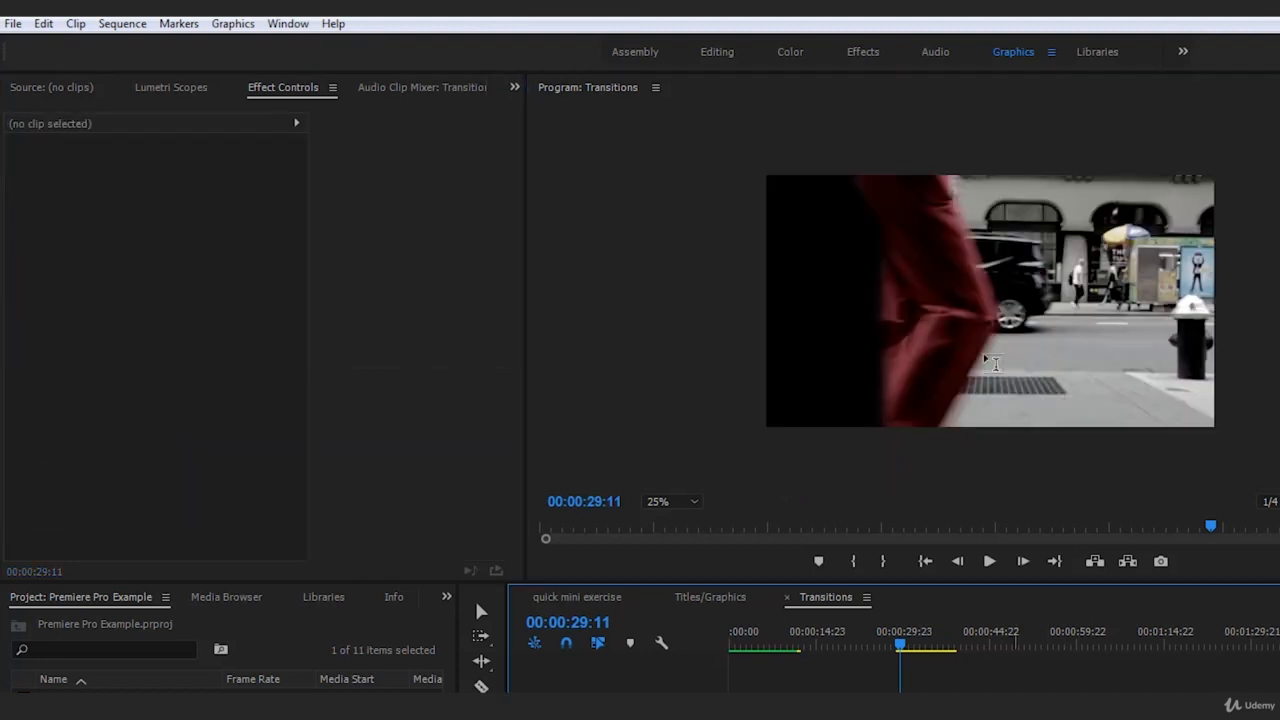
At 00:00:29:12, shift the mask's upper, thigh, knee and lower points toward the trailing leg, and deselect the clip
click(1023, 561)
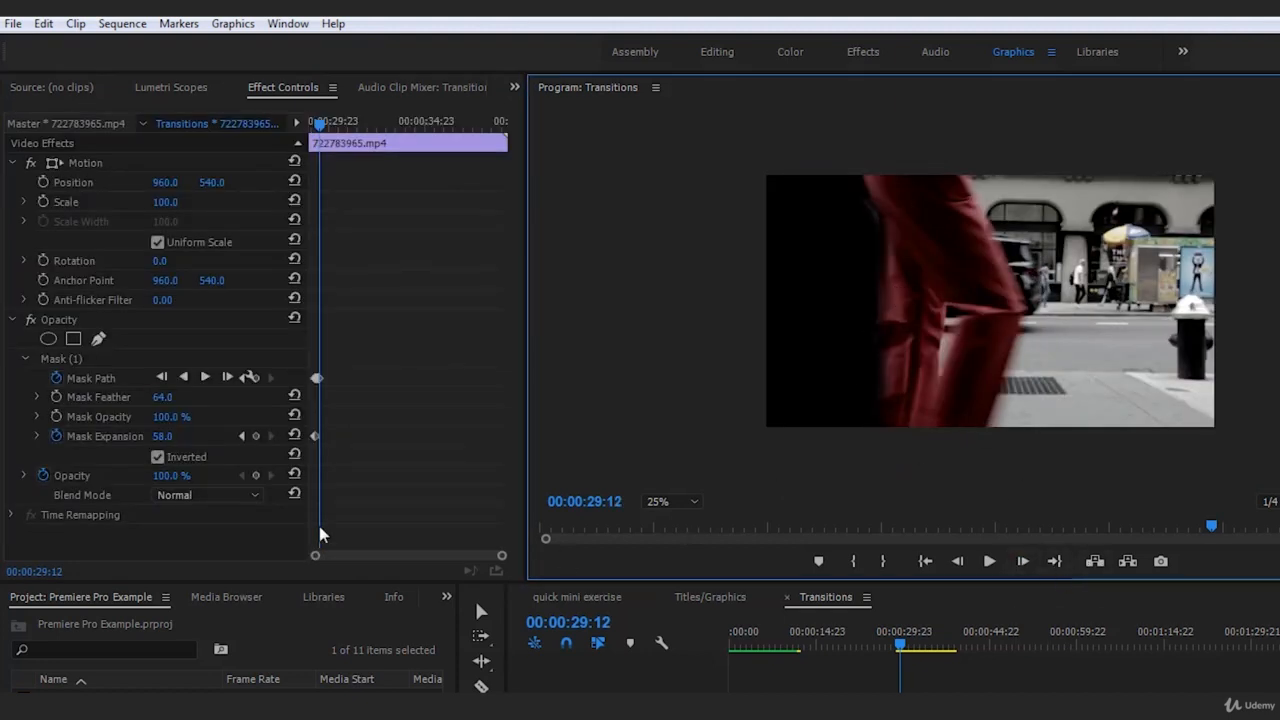
click(64, 359)
drag(853, 198, 861, 193)
drag(875, 236, 882, 235)
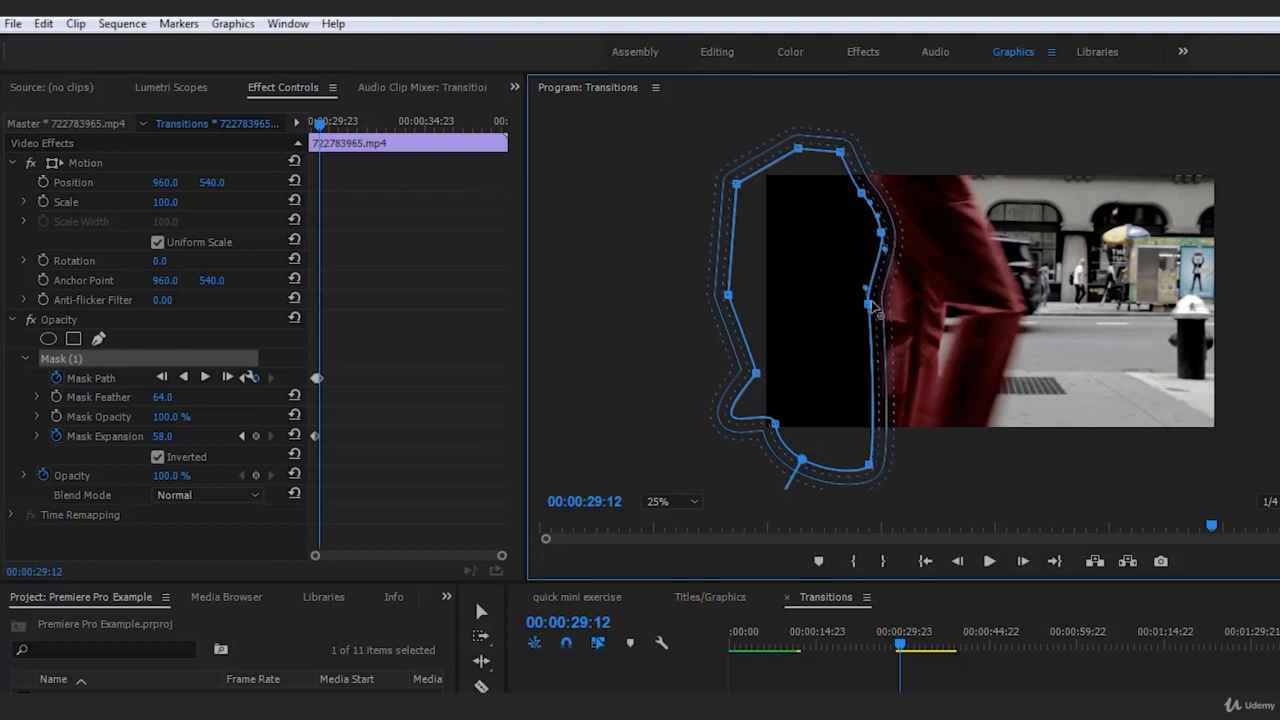
drag(871, 306, 880, 307)
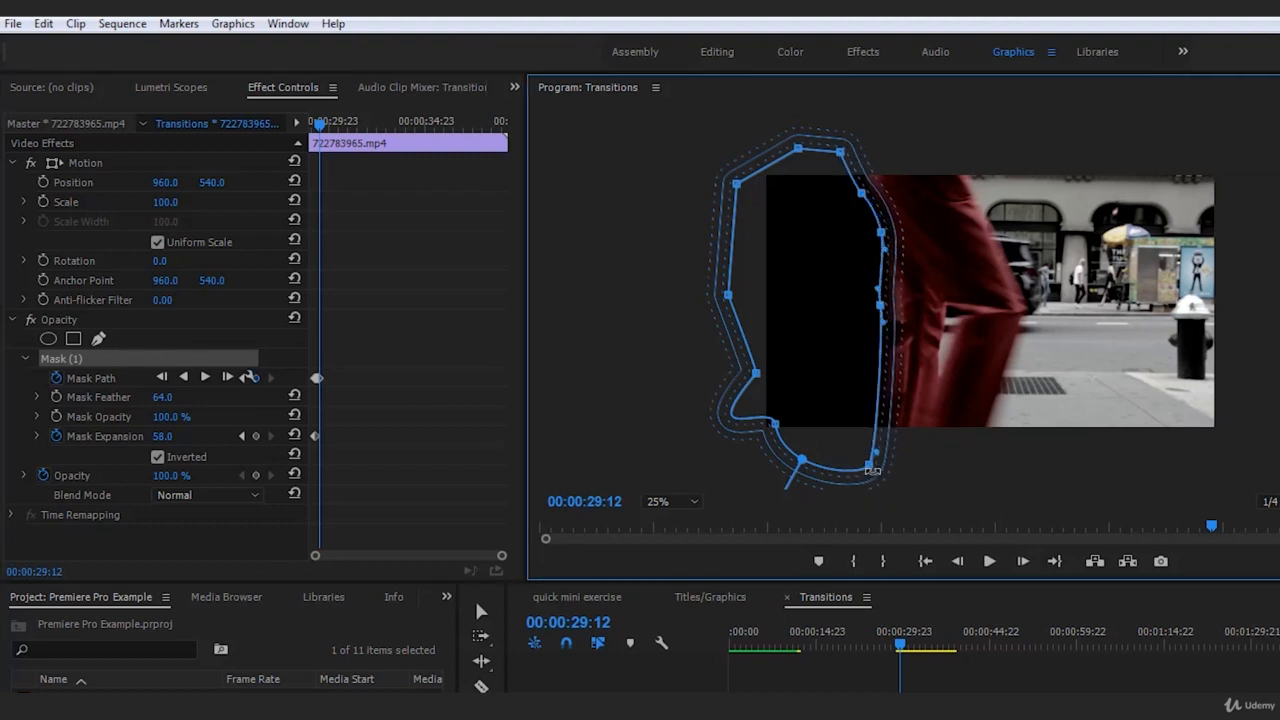
drag(872, 470, 868, 477)
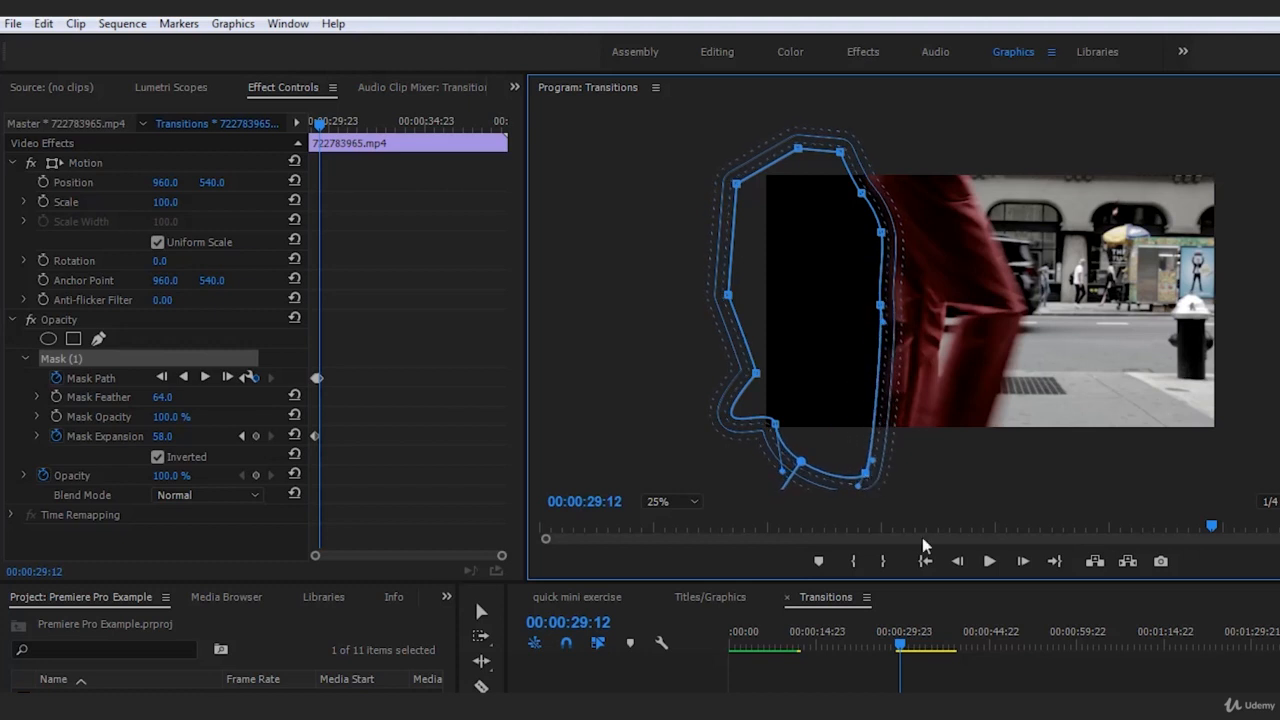
click(1067, 656)
At 00:00:29:13, move the mask with the walker and pull its lower point inward along the trailing leg, deselecting the clip
click(1026, 562)
click(940, 692)
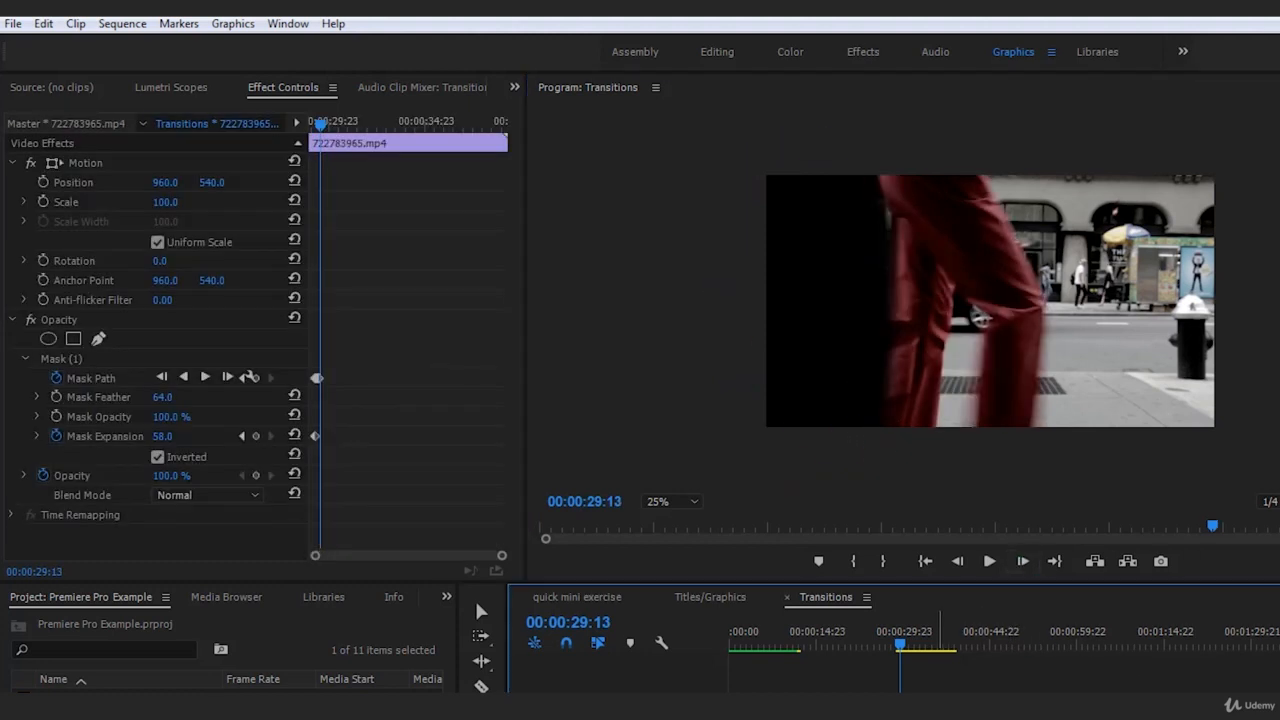
click(70, 360)
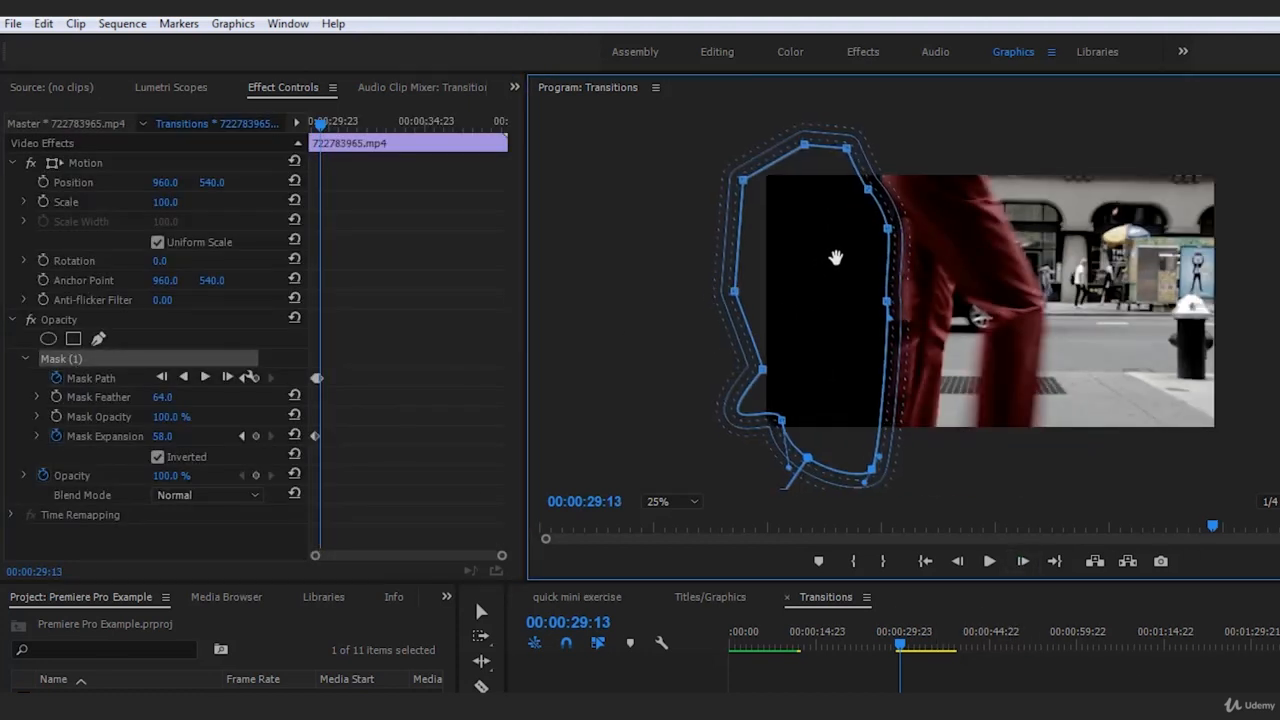
drag(875, 465, 857, 461)
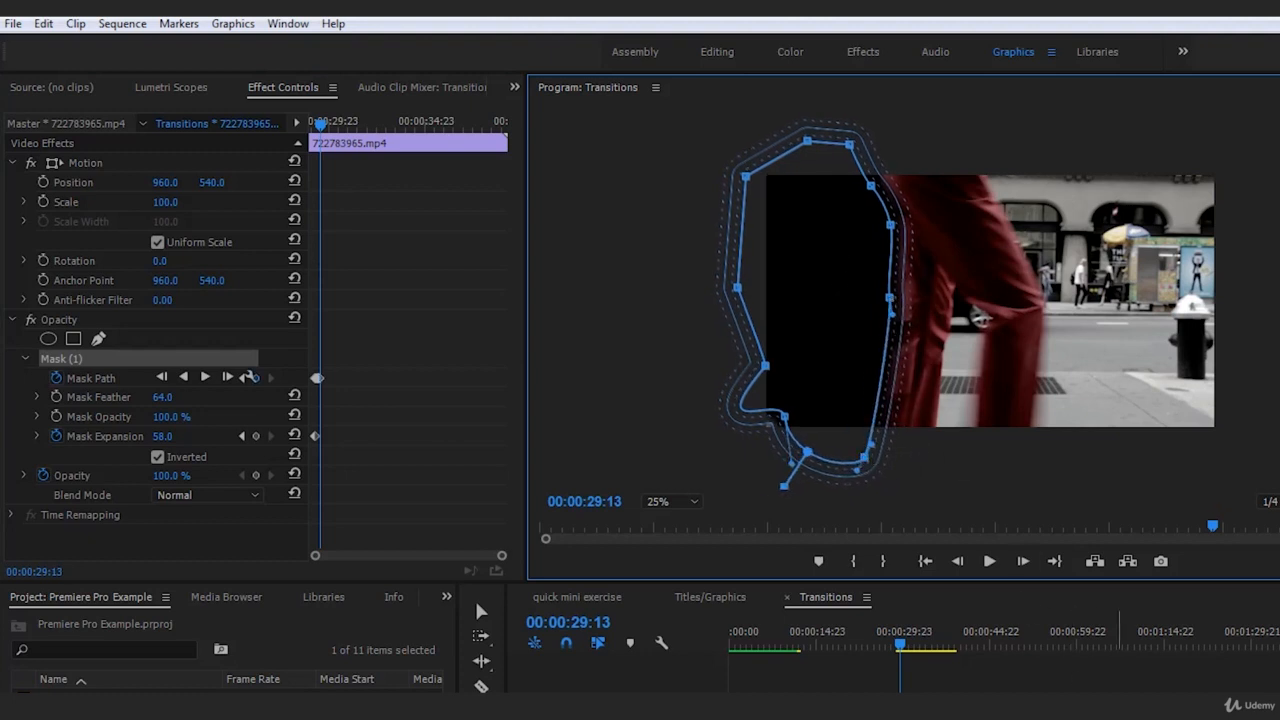
click(1094, 686)
Spread the mask's outer points well beyond the frame's left edge at 00:00:29:13, and deselect the clip to check the result
click(911, 687)
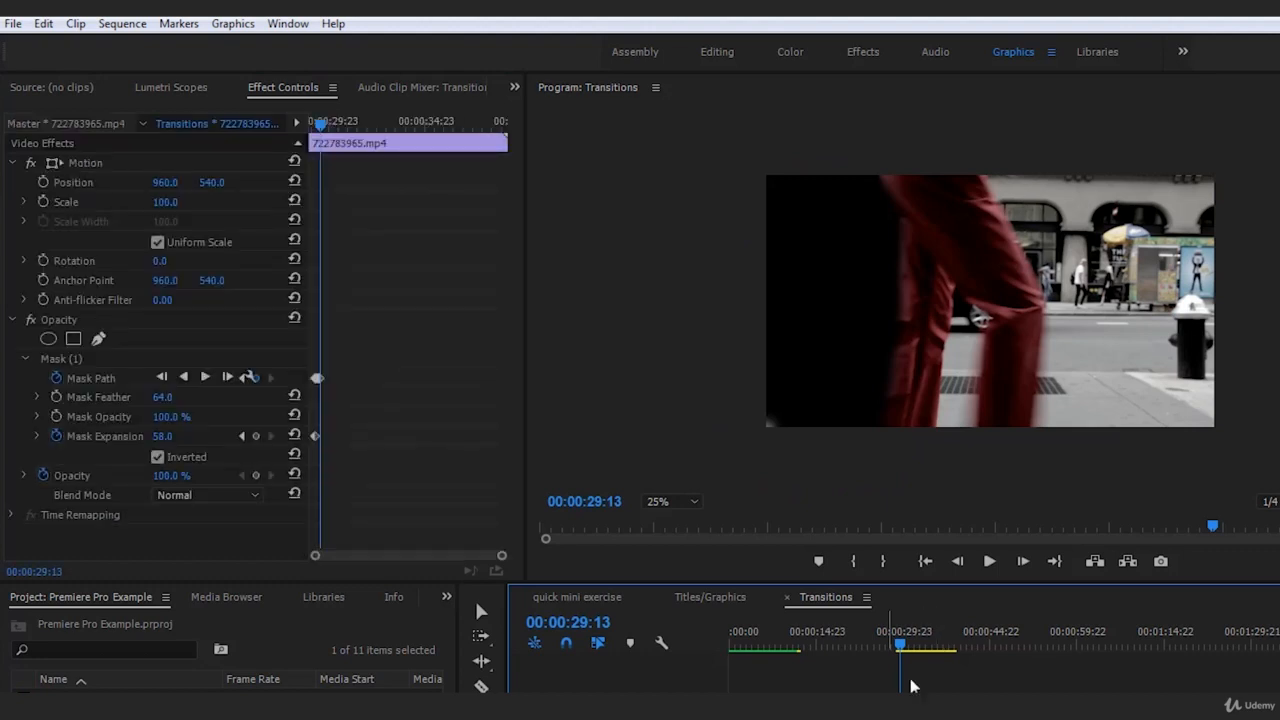
click(56, 357)
drag(785, 415, 645, 474)
drag(765, 366, 551, 306)
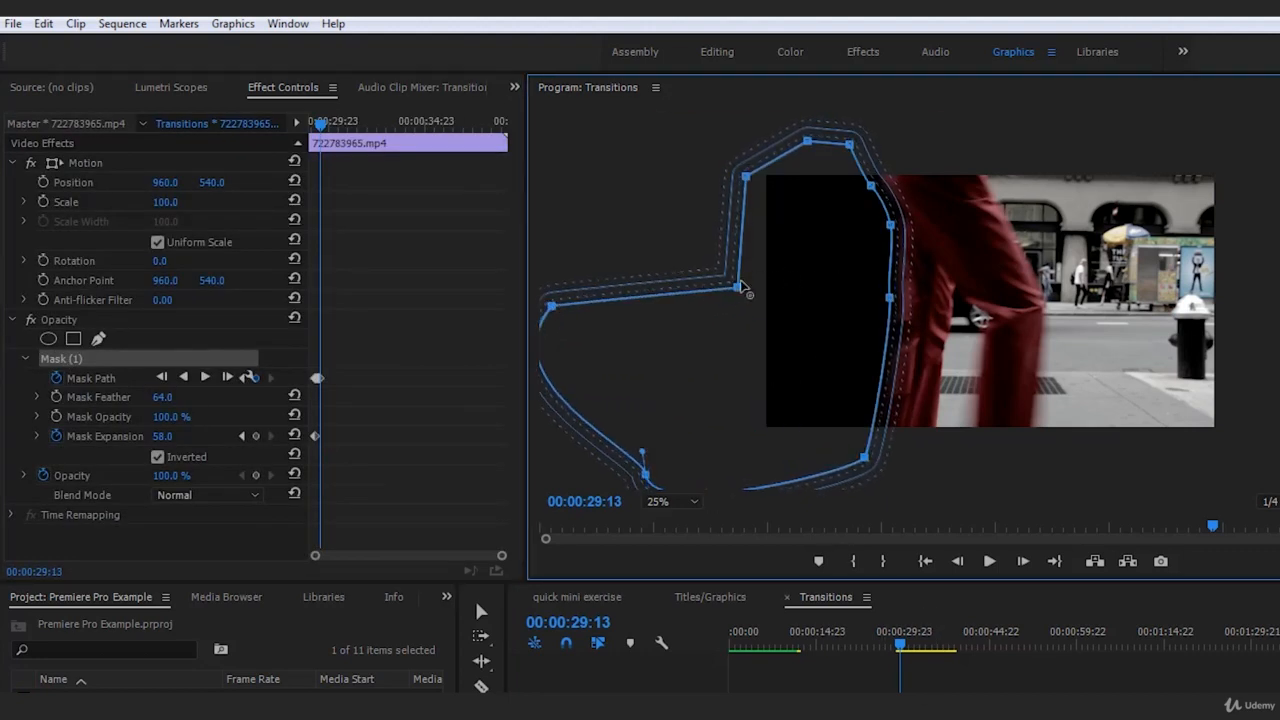
drag(735, 290, 605, 180)
drag(745, 180, 700, 120)
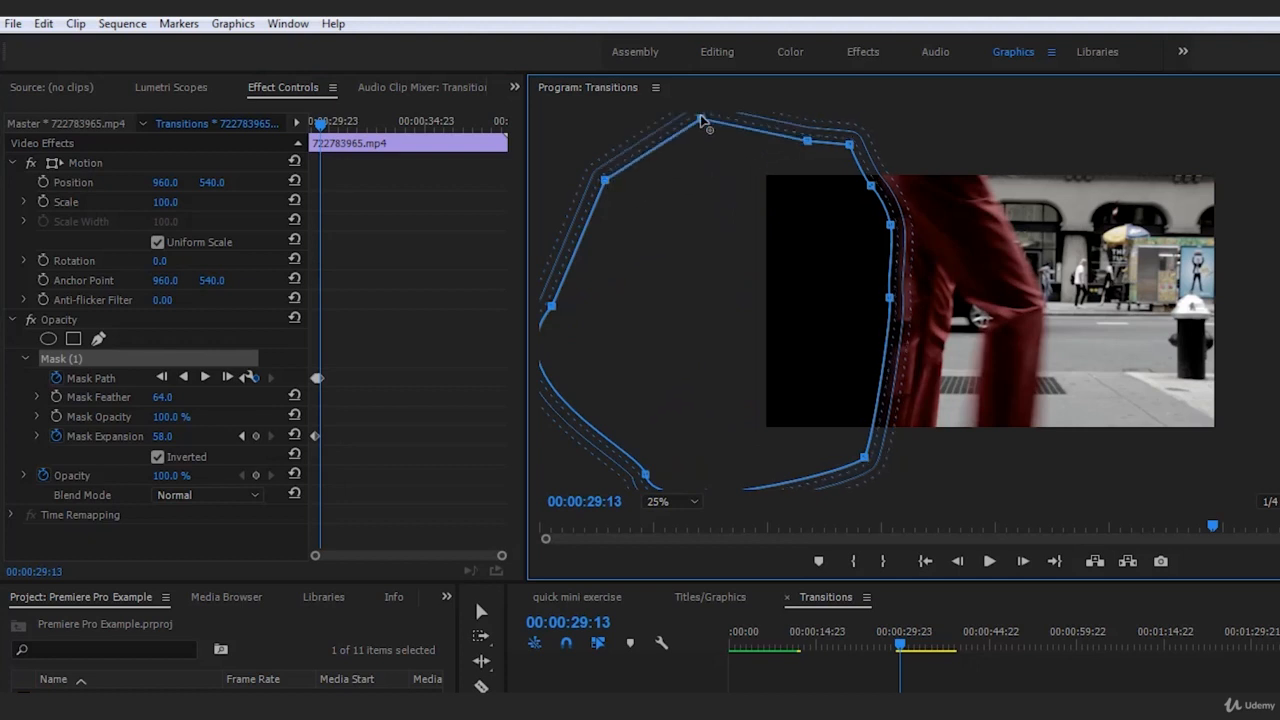
click(1039, 580)
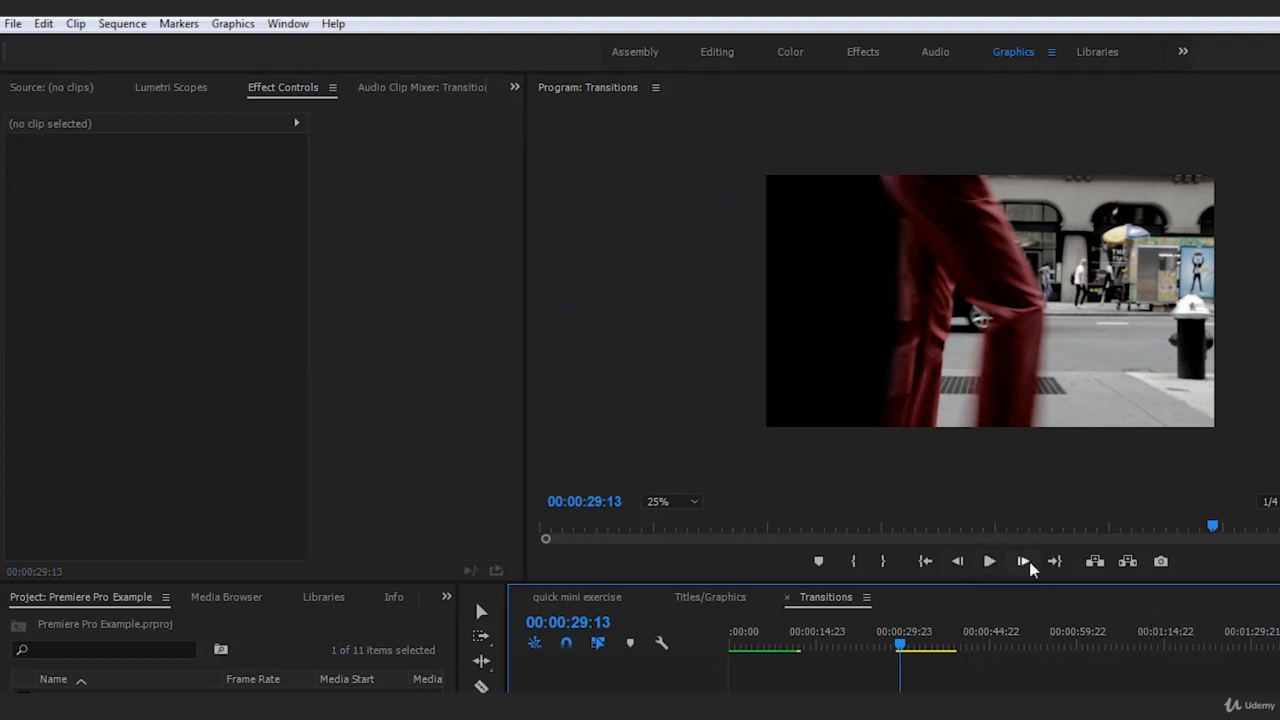
At 00:00:29:14, move the mask with the walker and reshape its thigh and upper points around the hip, deselecting the clip
click(1023, 562)
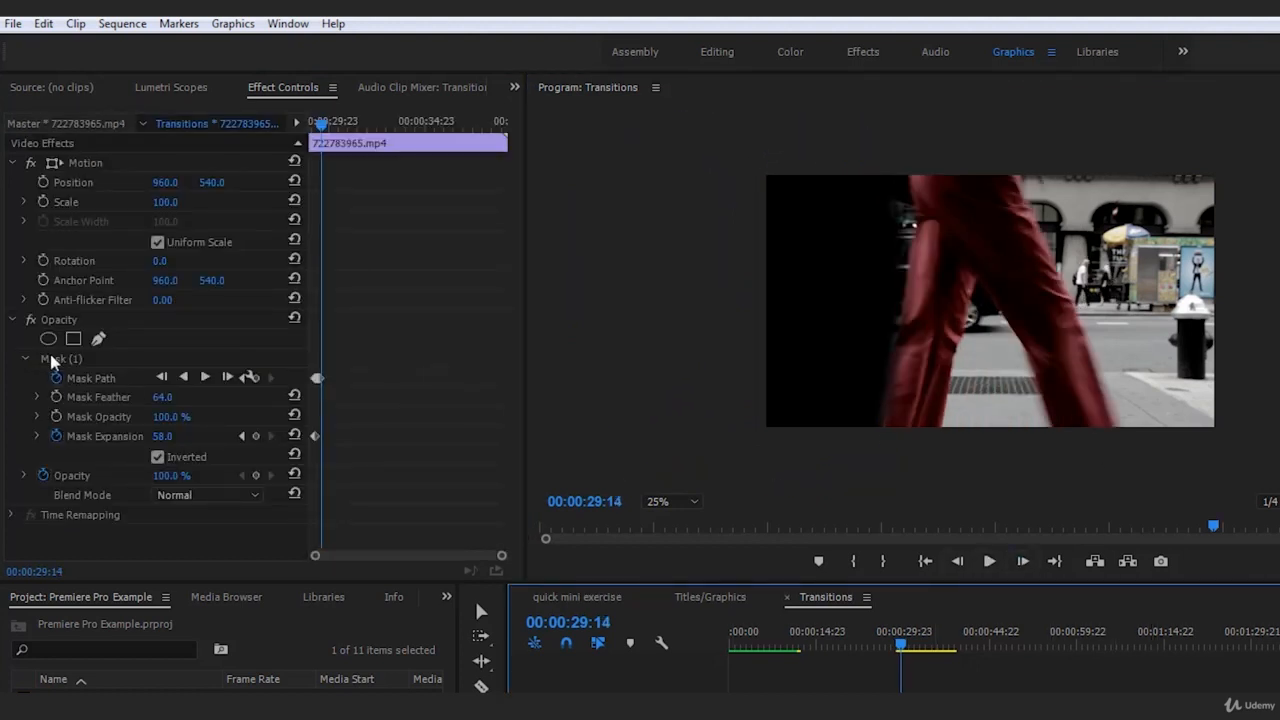
click(92, 362)
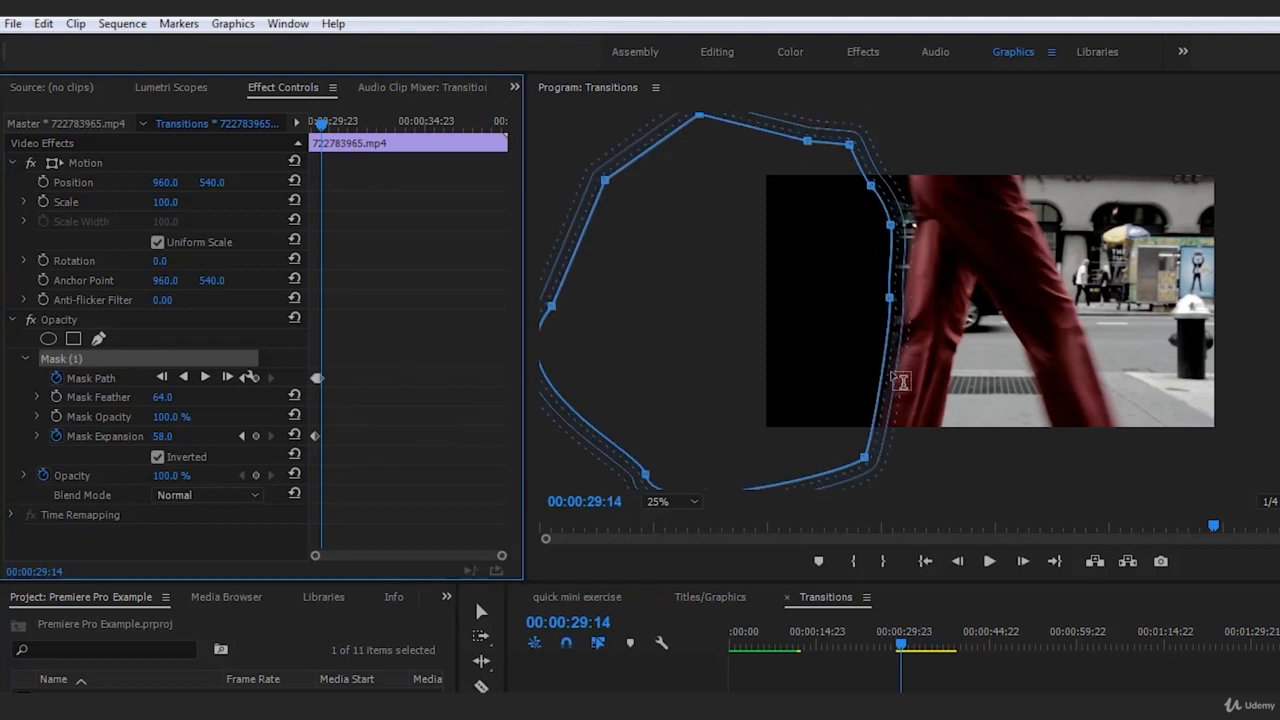
drag(794, 371, 803, 364)
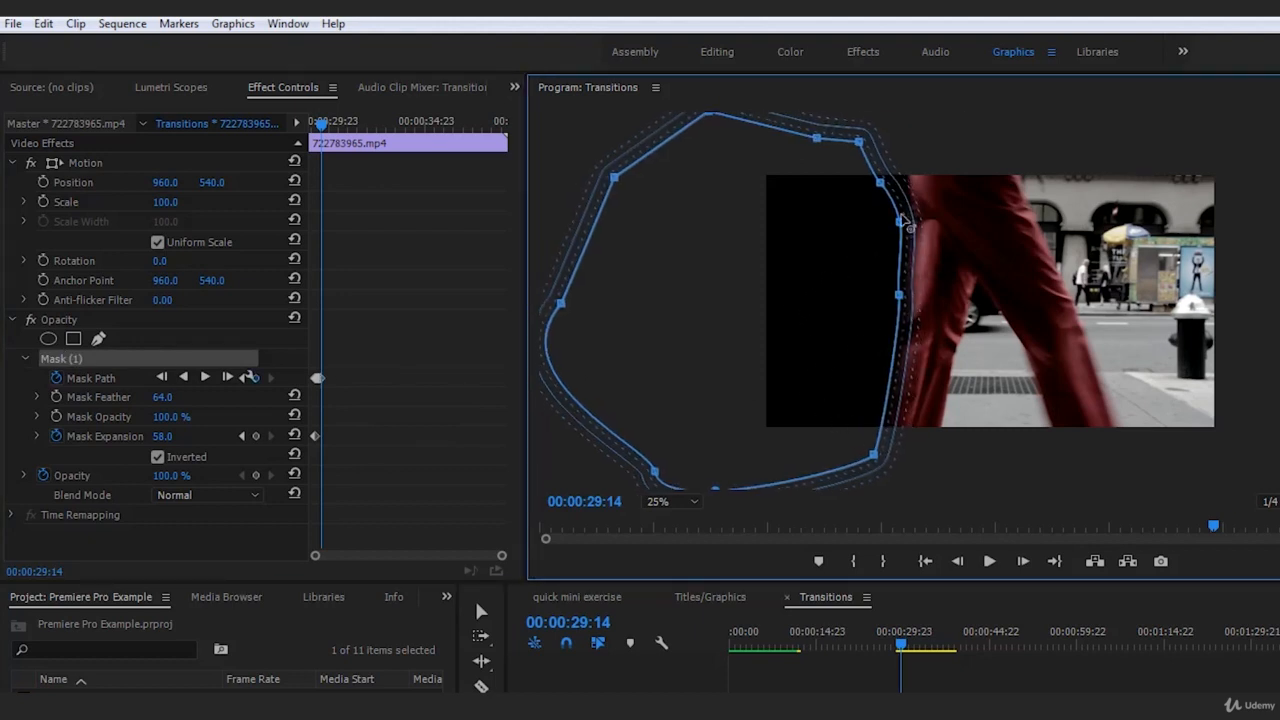
drag(901, 220, 915, 224)
drag(905, 221, 886, 162)
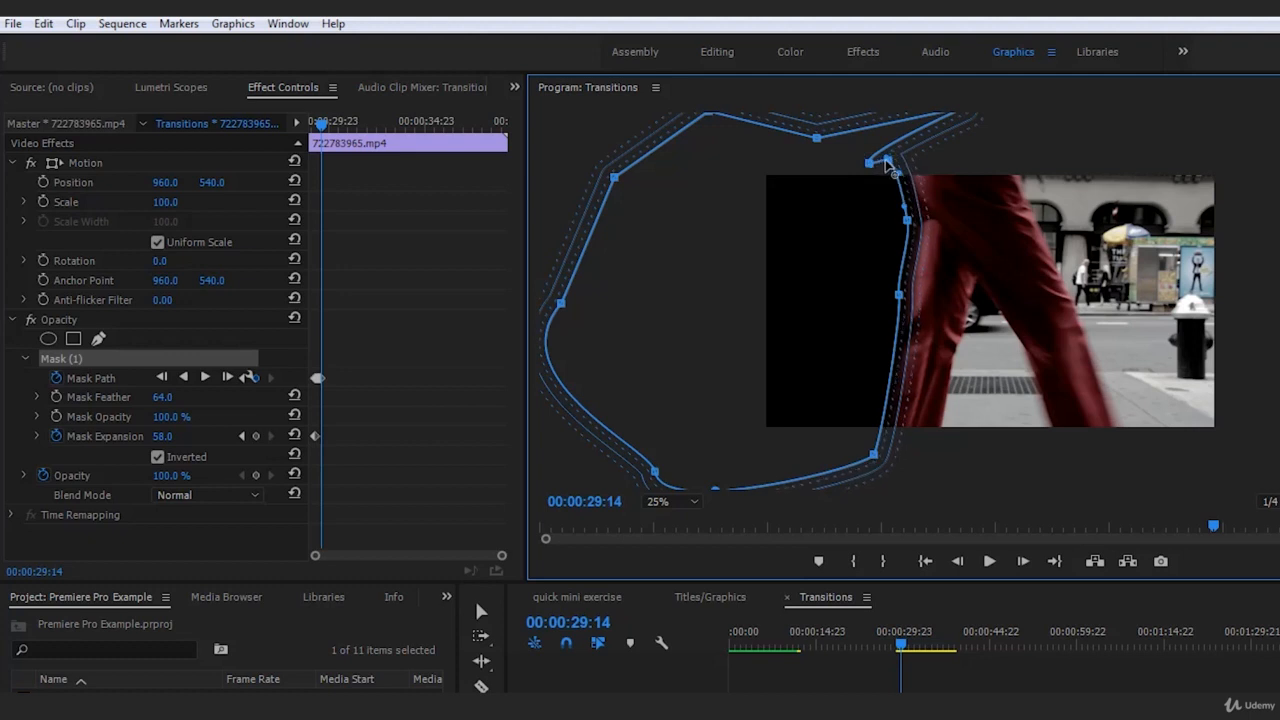
click(1104, 689)
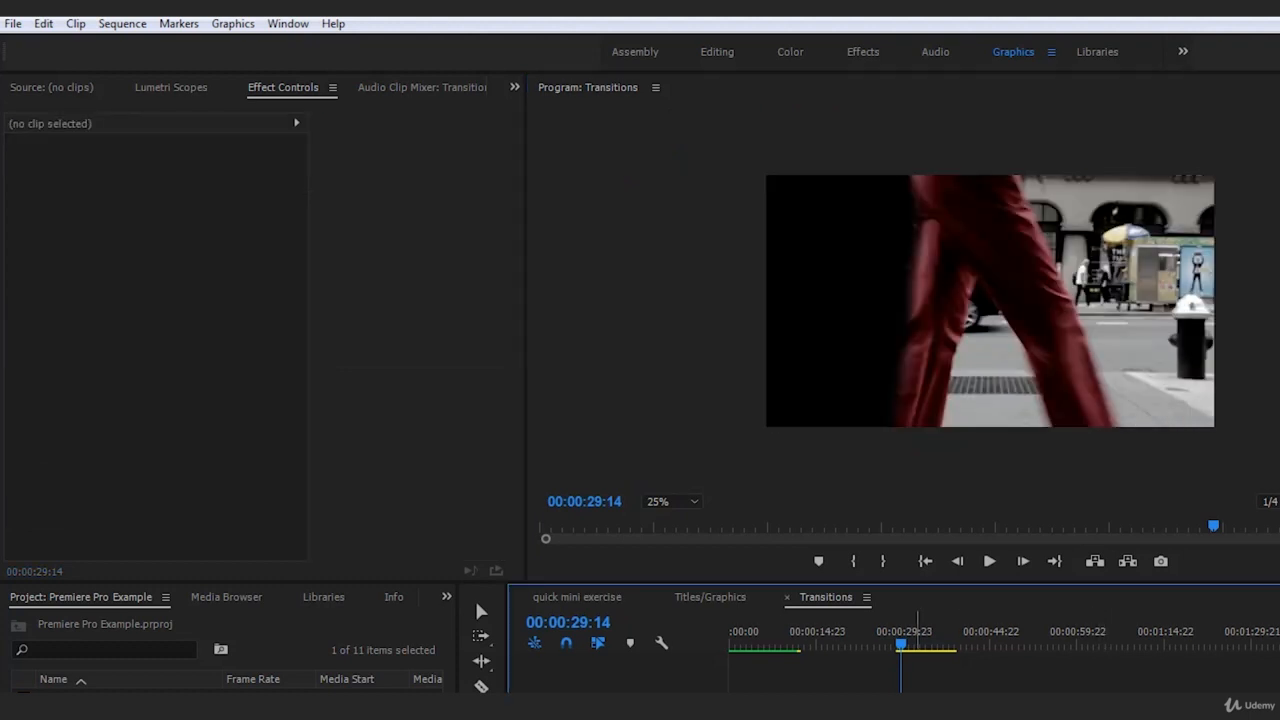
Nudge the mask slightly closer to the trousers at 00:00:29:14, and deselect the clip to check the edge
click(932, 700)
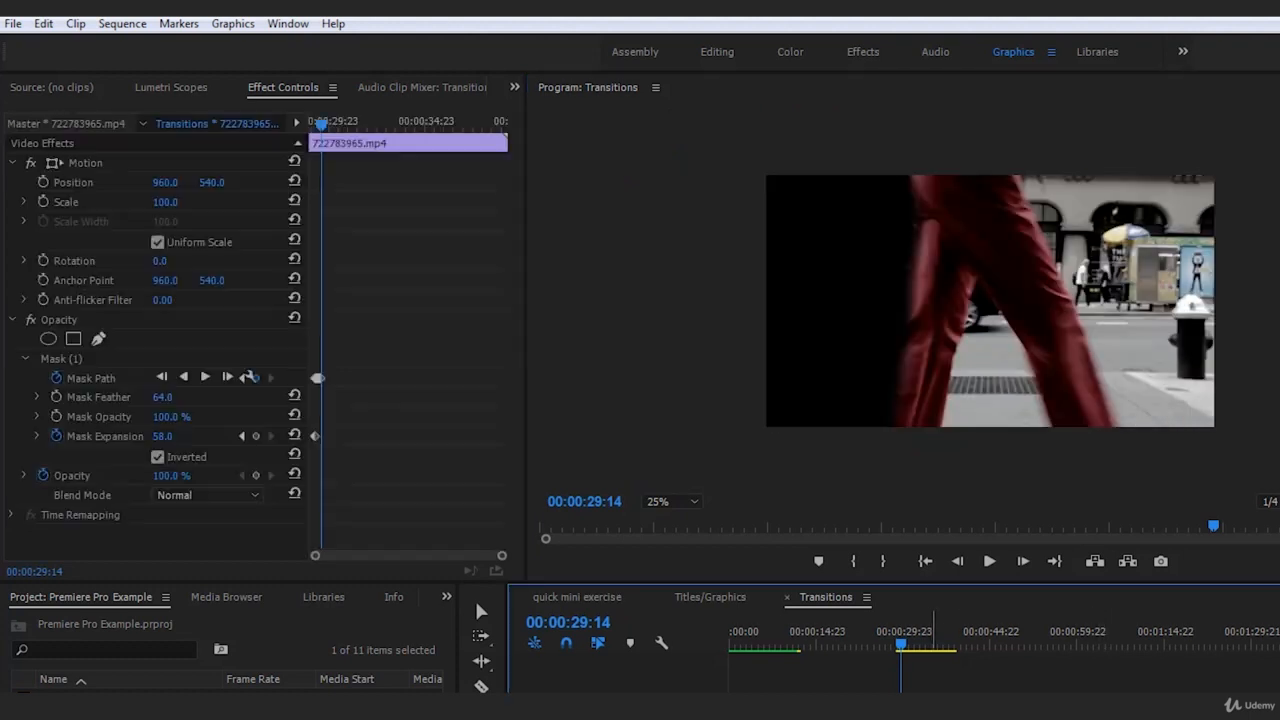
click(104, 321)
click(70, 362)
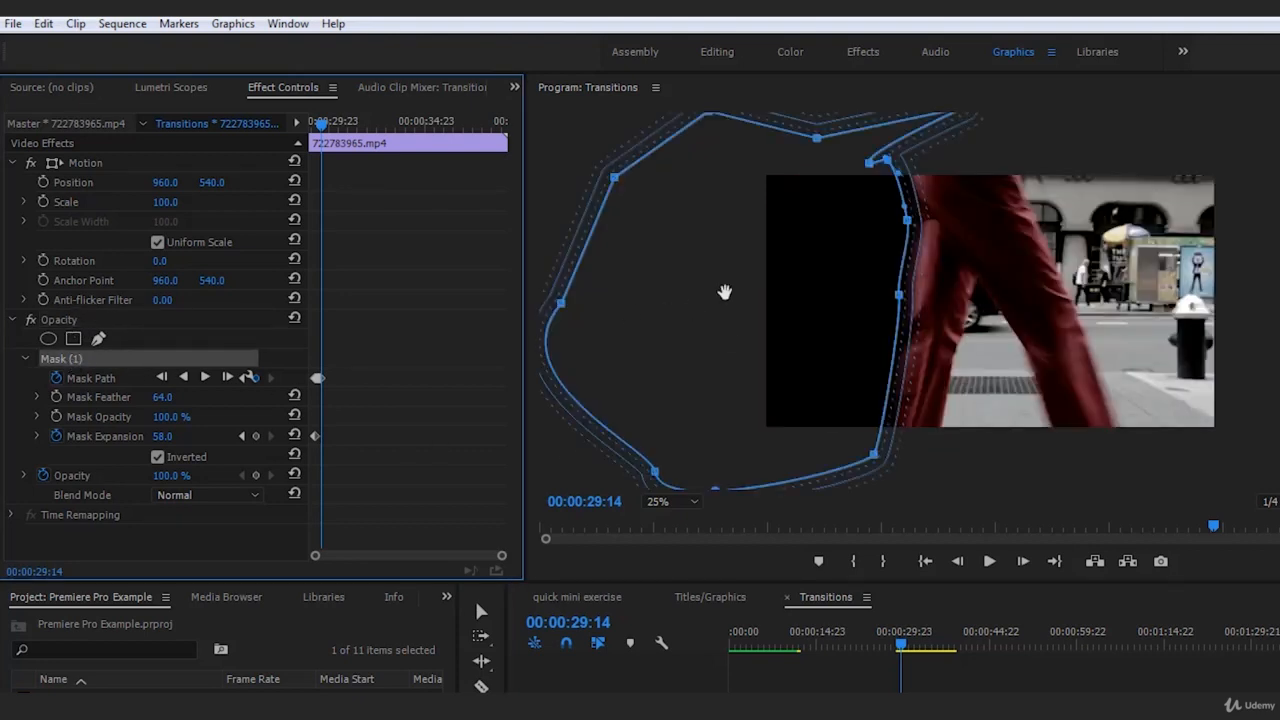
click(1089, 700)
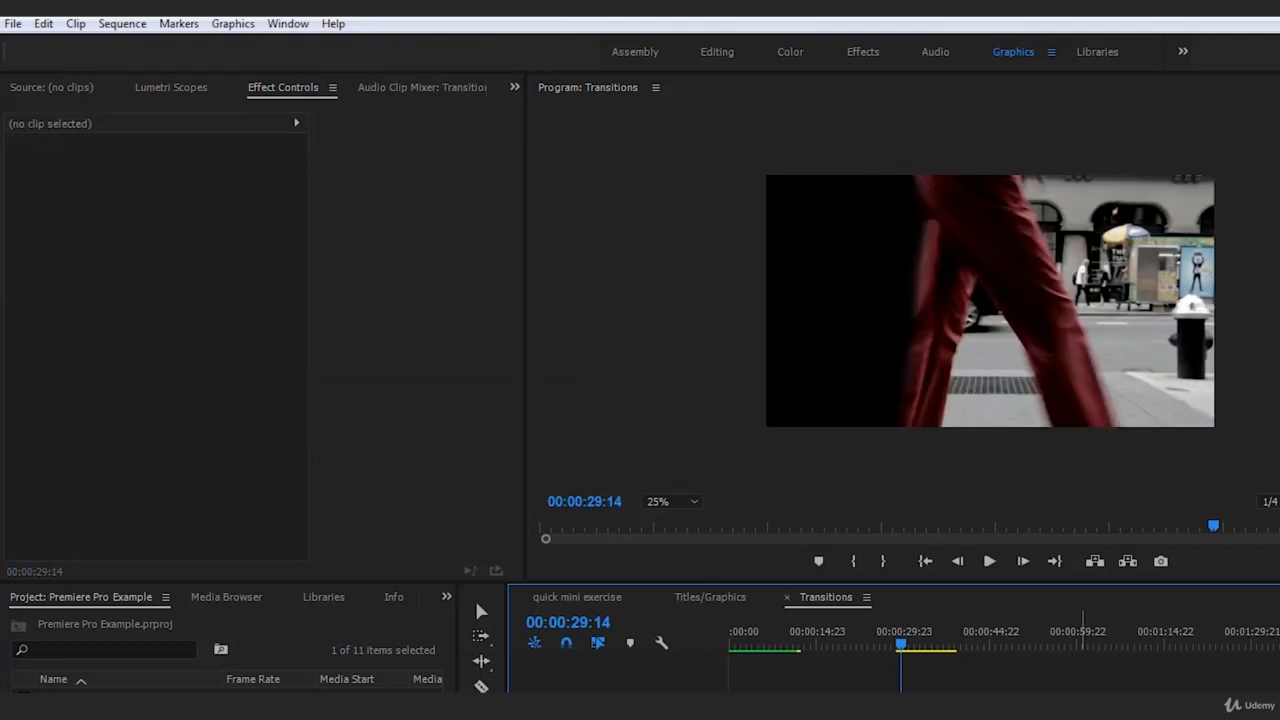
At 00:00:29:15, move the mask with the walker and adjust its thigh, knee and lower points to the trailing leg
click(928, 706)
click(1025, 565)
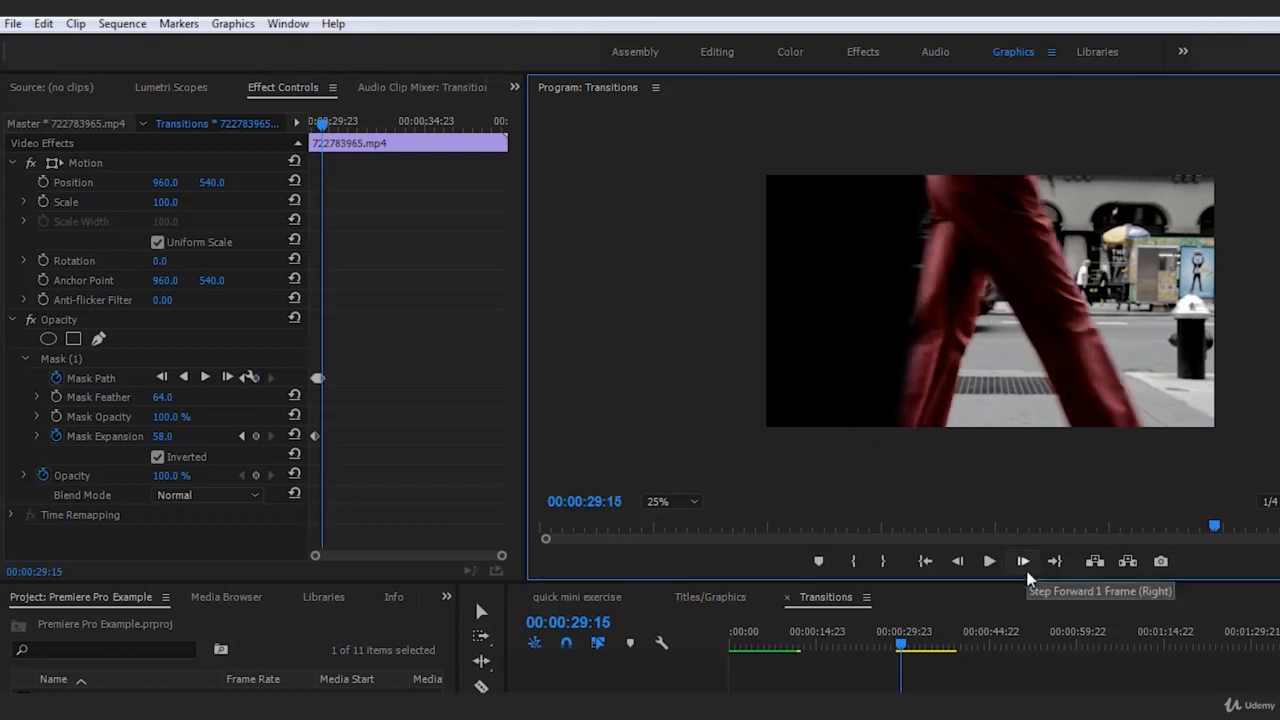
click(82, 360)
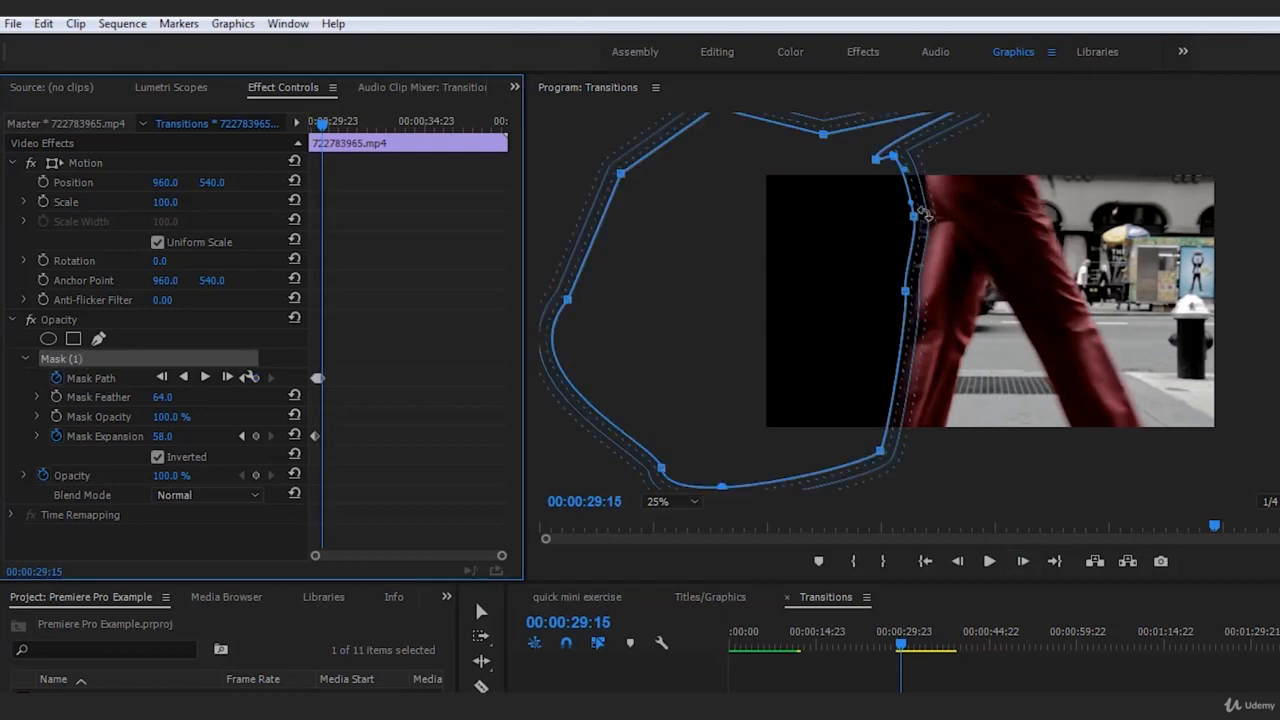
drag(914, 214, 926, 214)
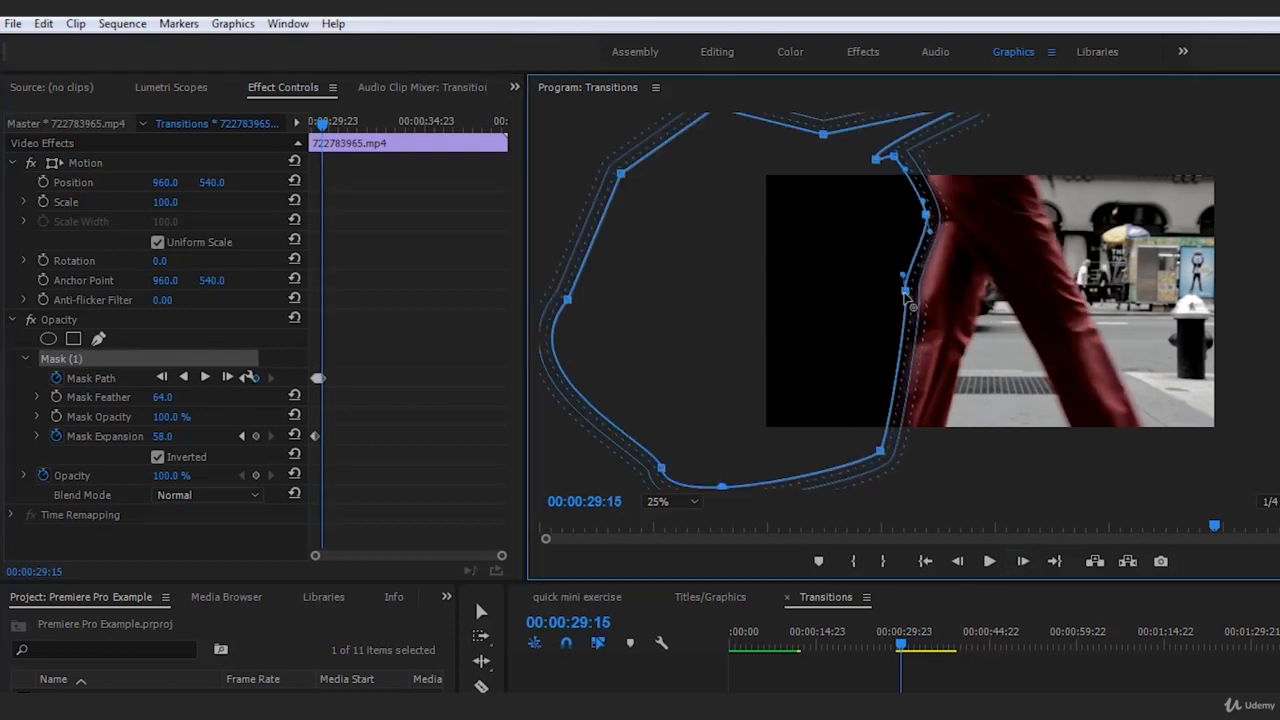
drag(906, 293, 912, 292)
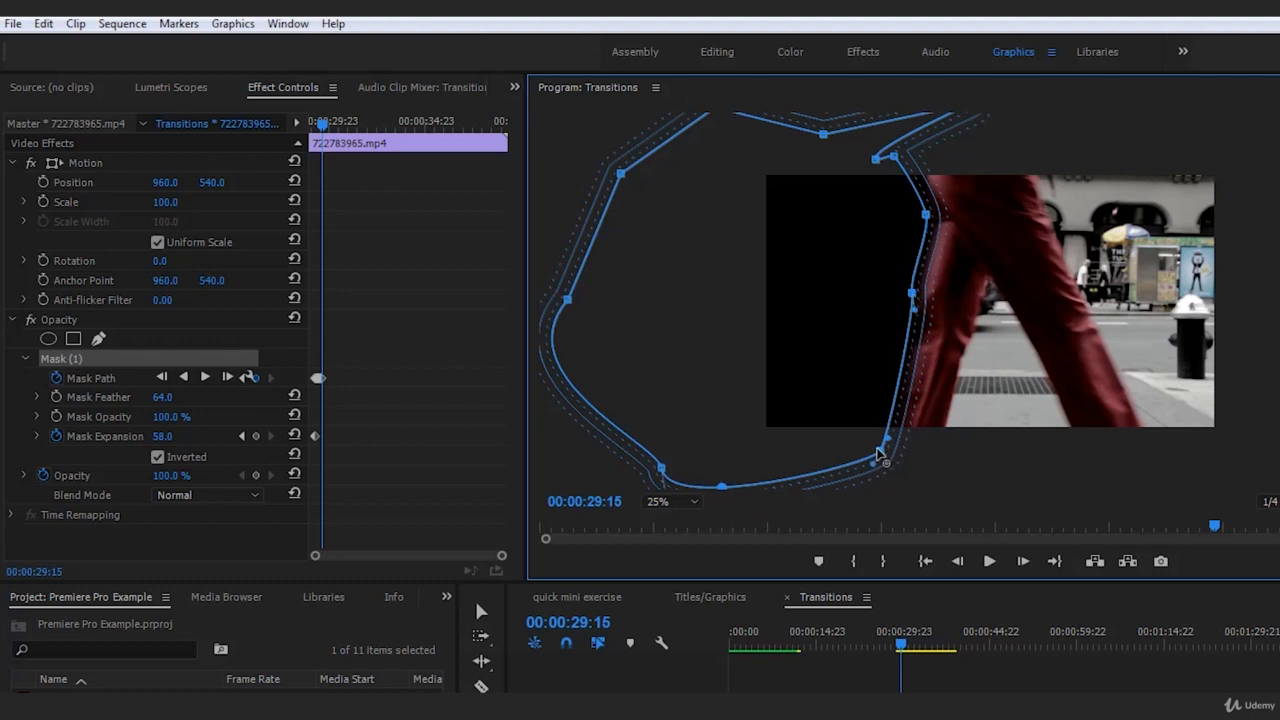
drag(877, 452, 871, 460)
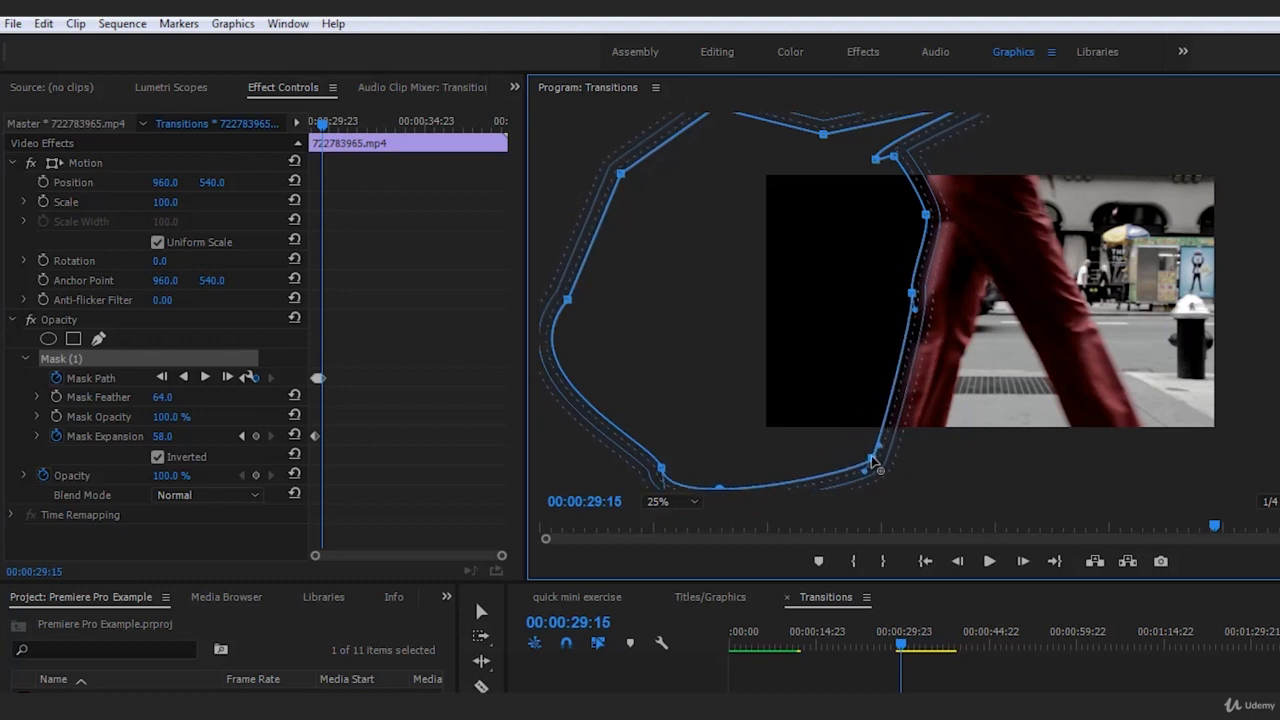
Check the edge at 00:00:29:15 with the clip deselected, and nudge the mask slightly closer to the trousers
click(1035, 662)
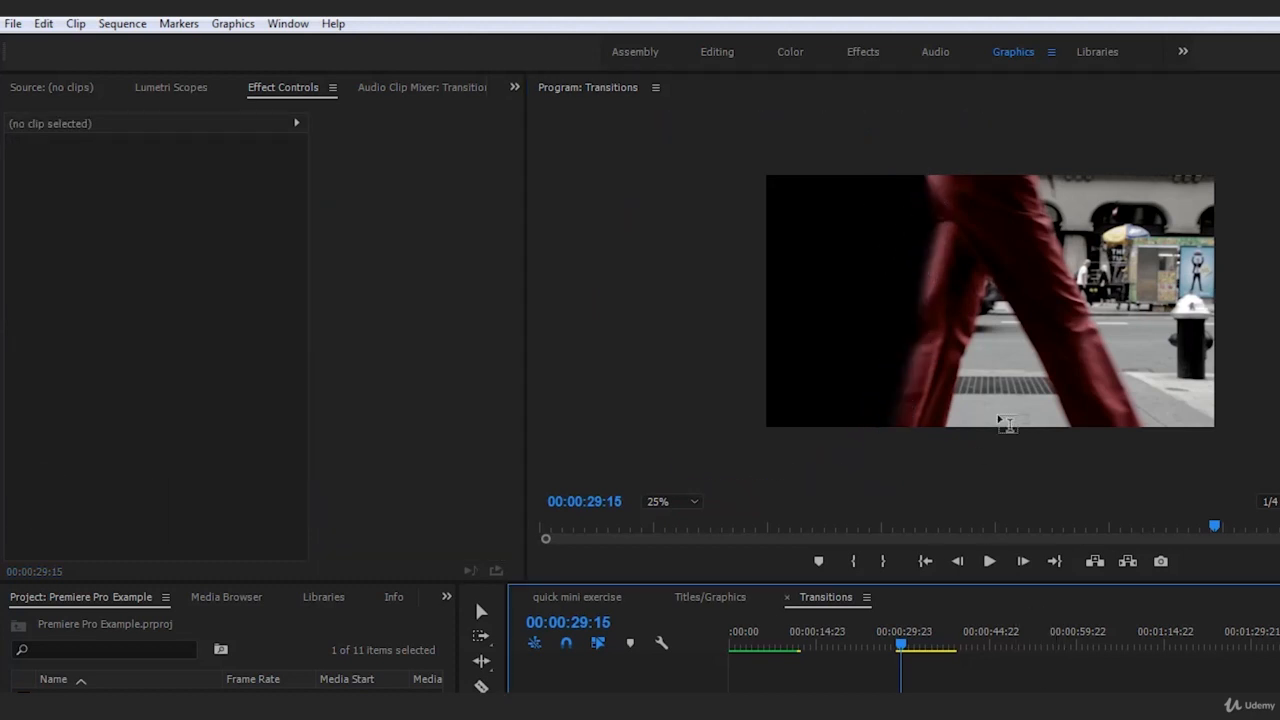
click(1012, 289)
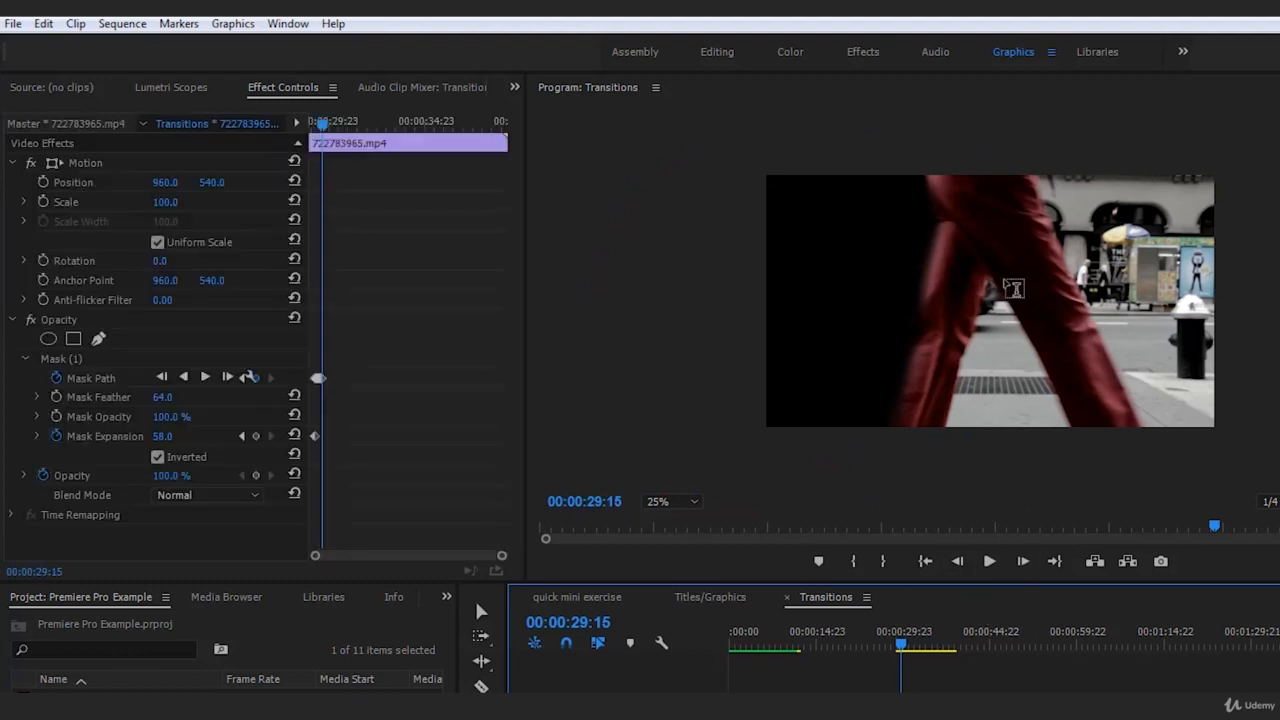
click(35, 359)
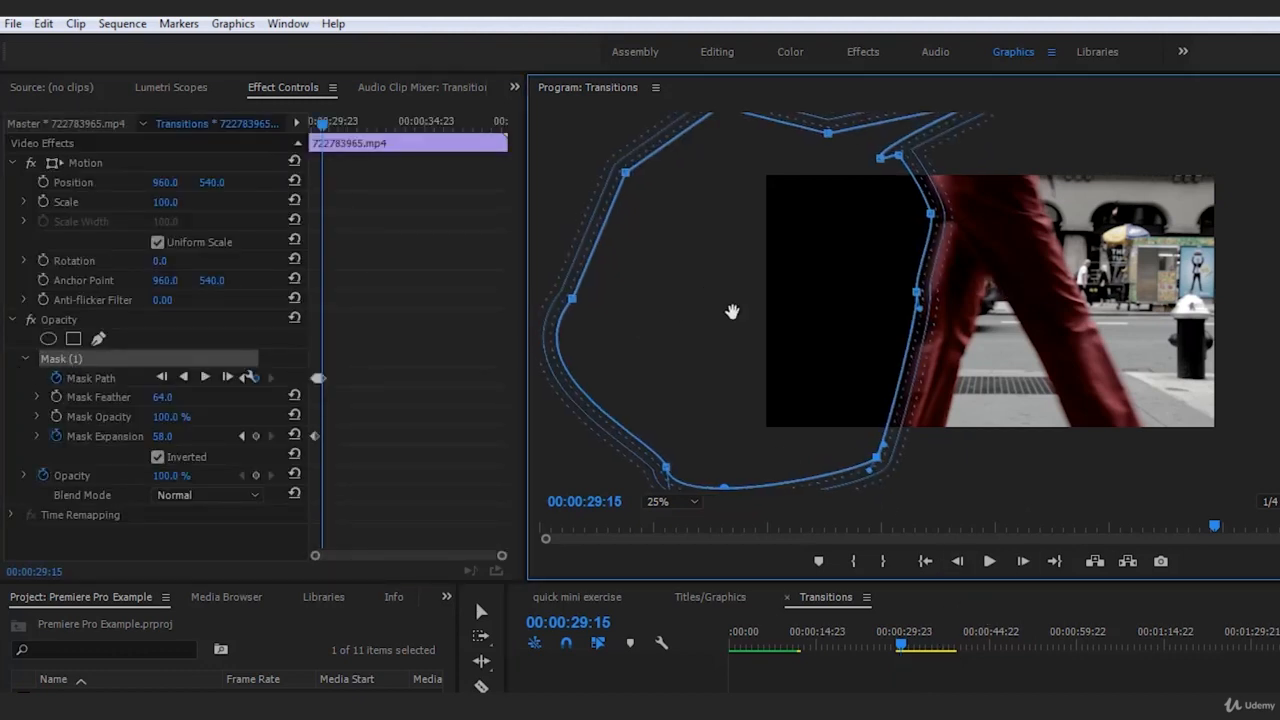
At 00:00:29:16, move the mask with the walker and adjust its thigh, lower and upper points, deselecting the clip to check
key(Right)
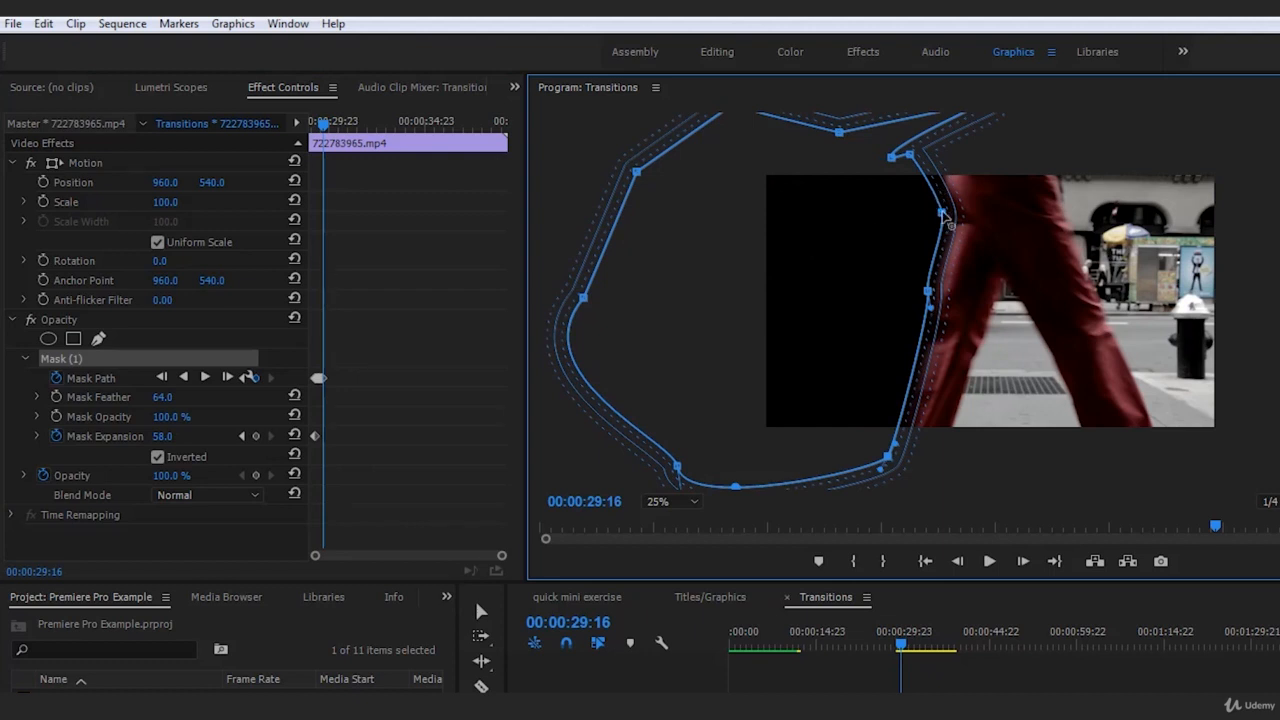
drag(941, 213, 954, 218)
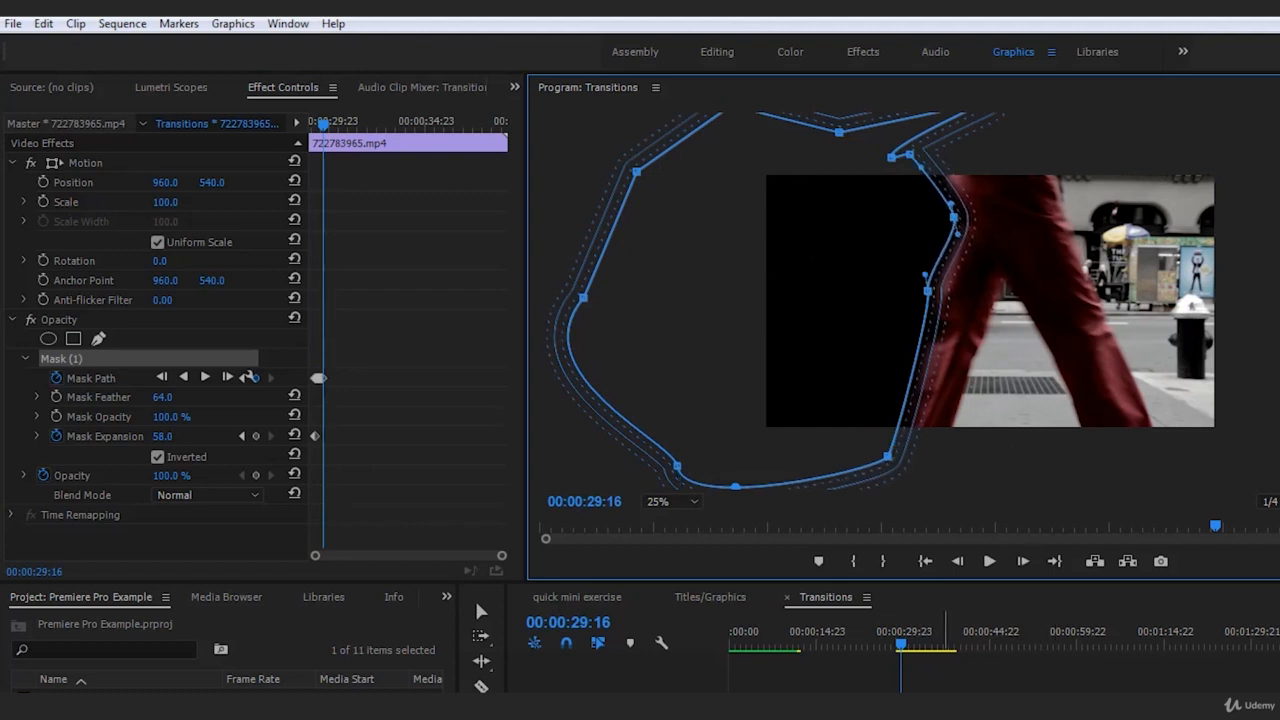
drag(891, 457, 877, 474)
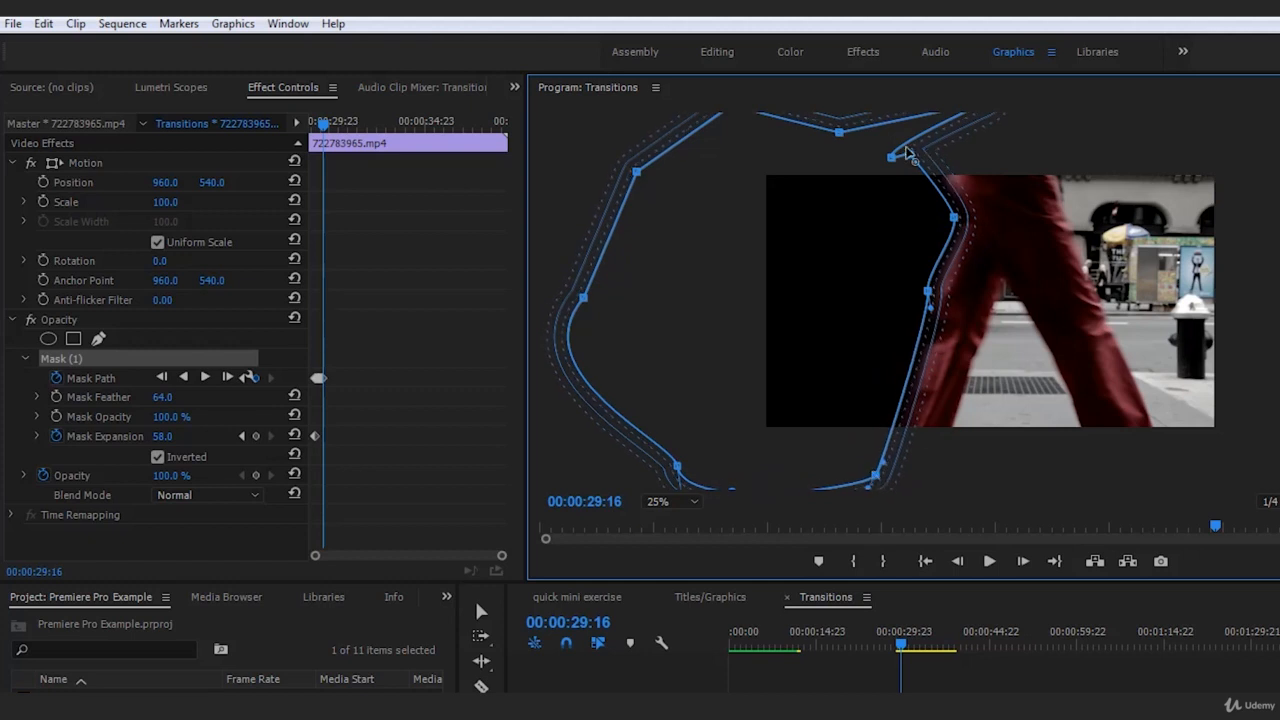
drag(907, 151, 913, 133)
click(1110, 704)
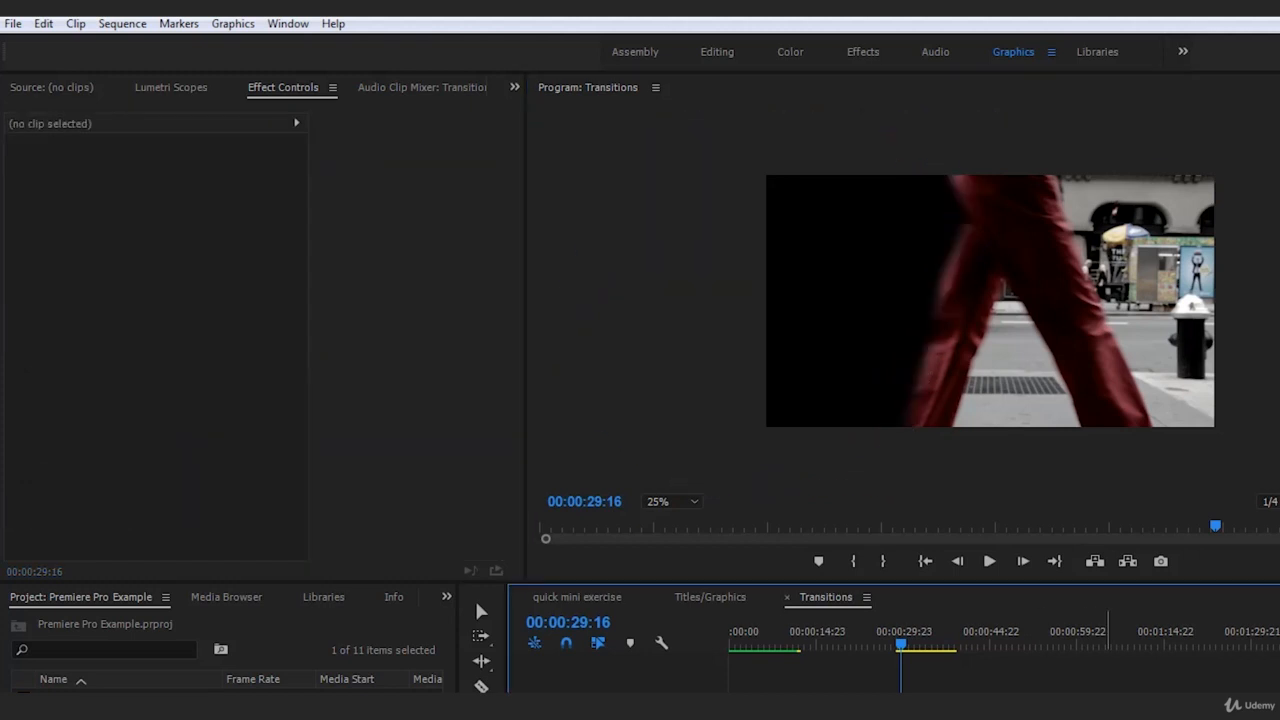
click(943, 706)
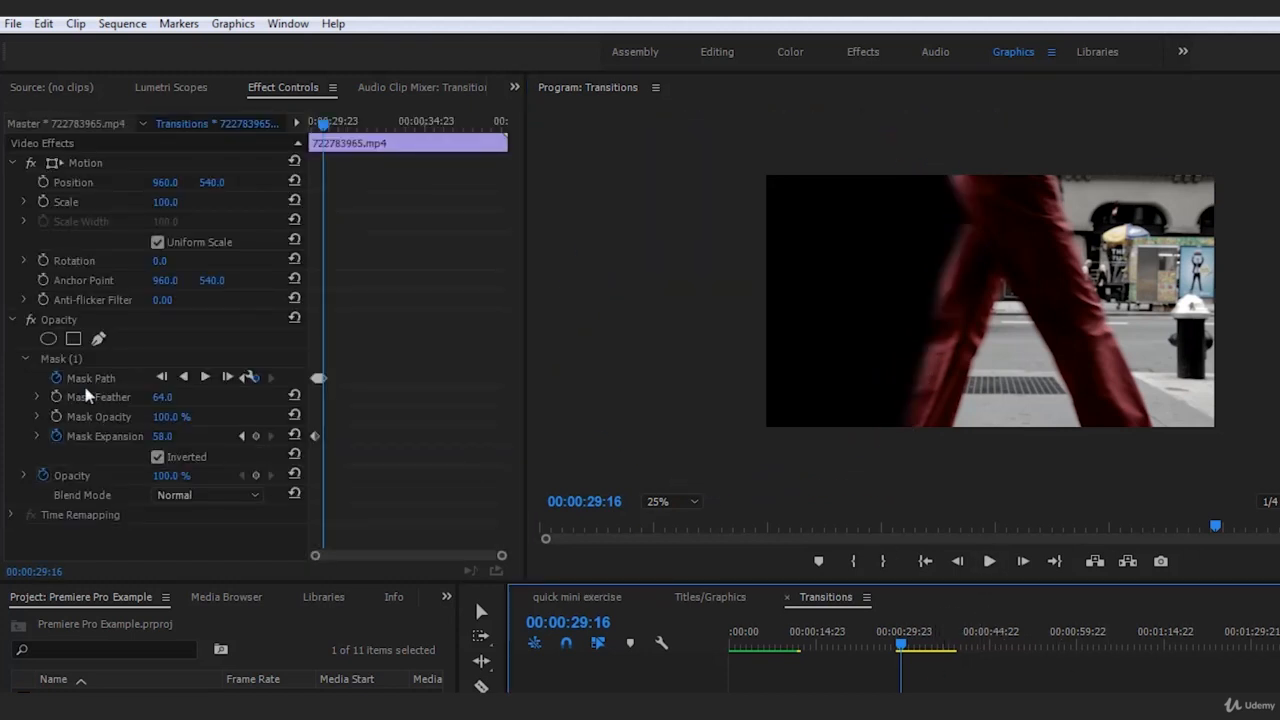
click(61, 358)
click(1063, 704)
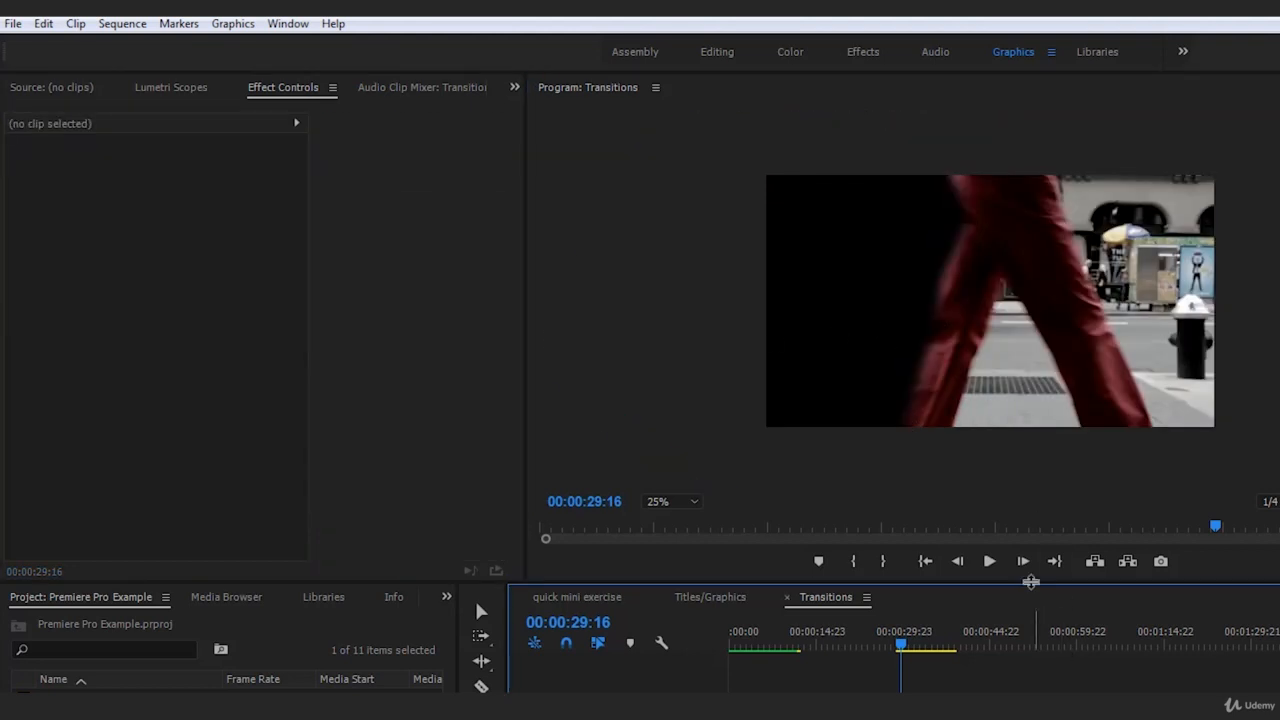
At 00:00:29:17, move the whole mask with the walker up to the trousers, and deselect the clip to check
click(1026, 563)
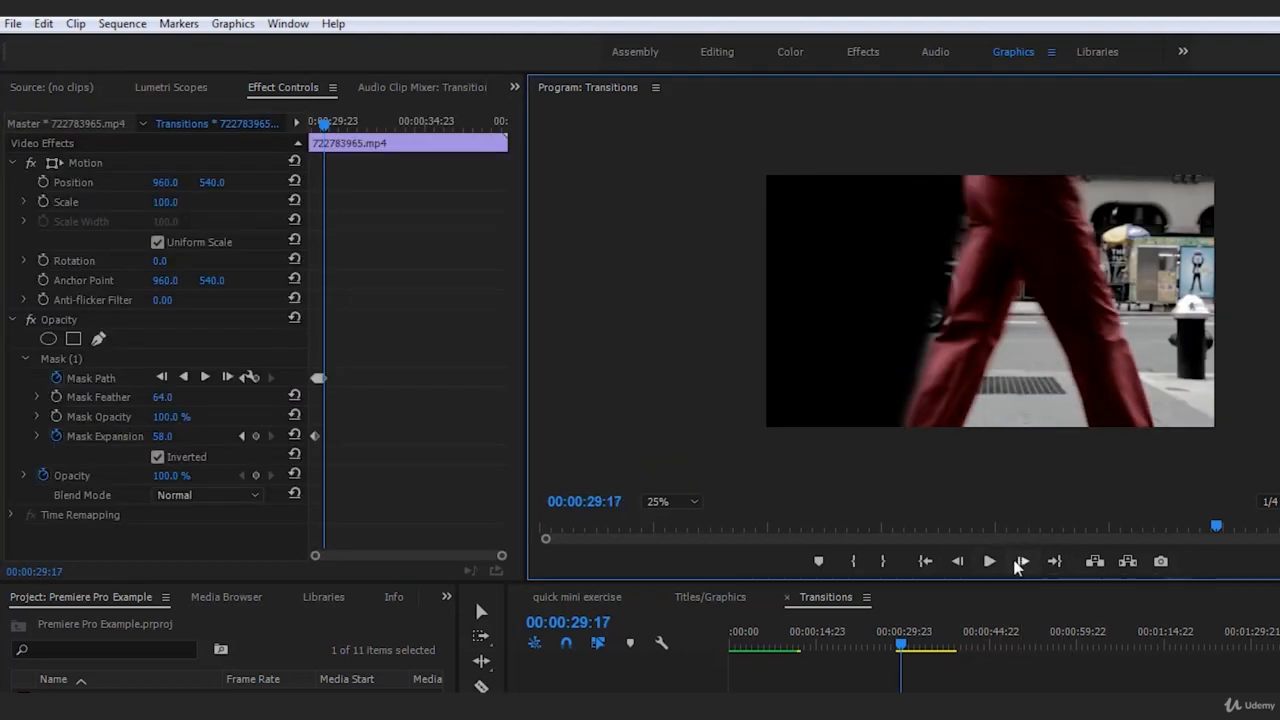
click(935, 704)
click(63, 360)
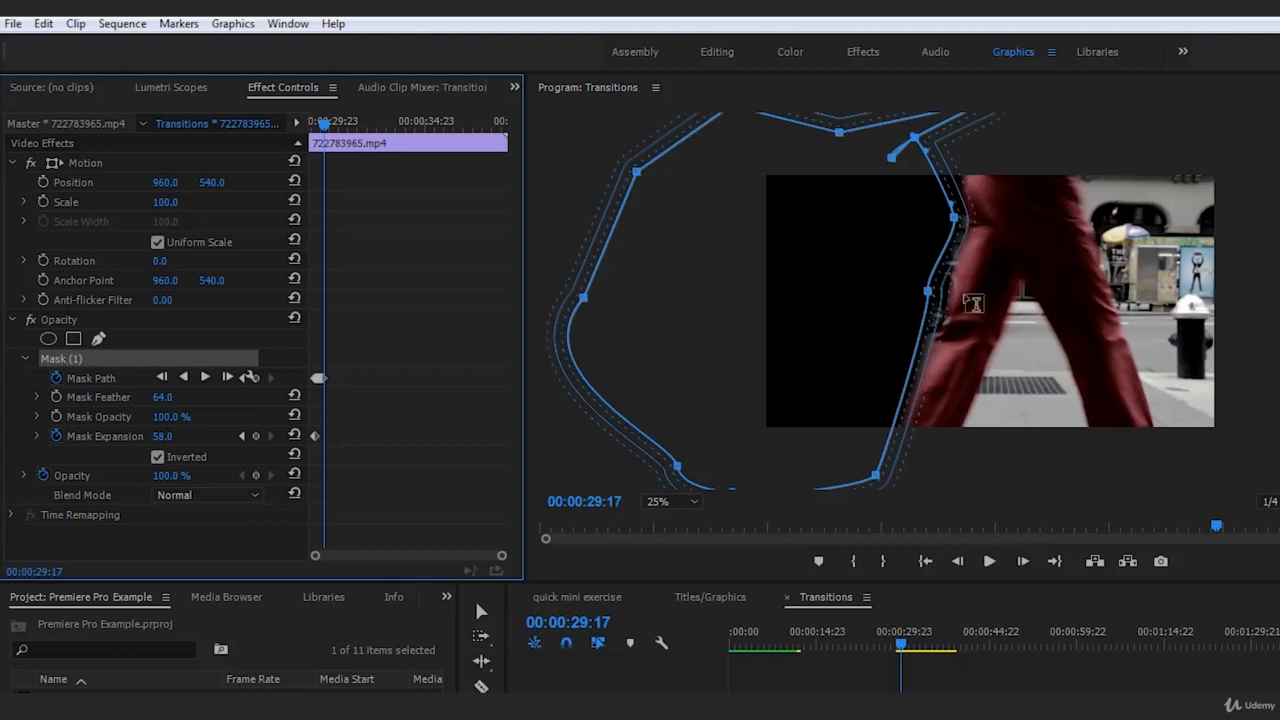
drag(870, 289, 887, 291)
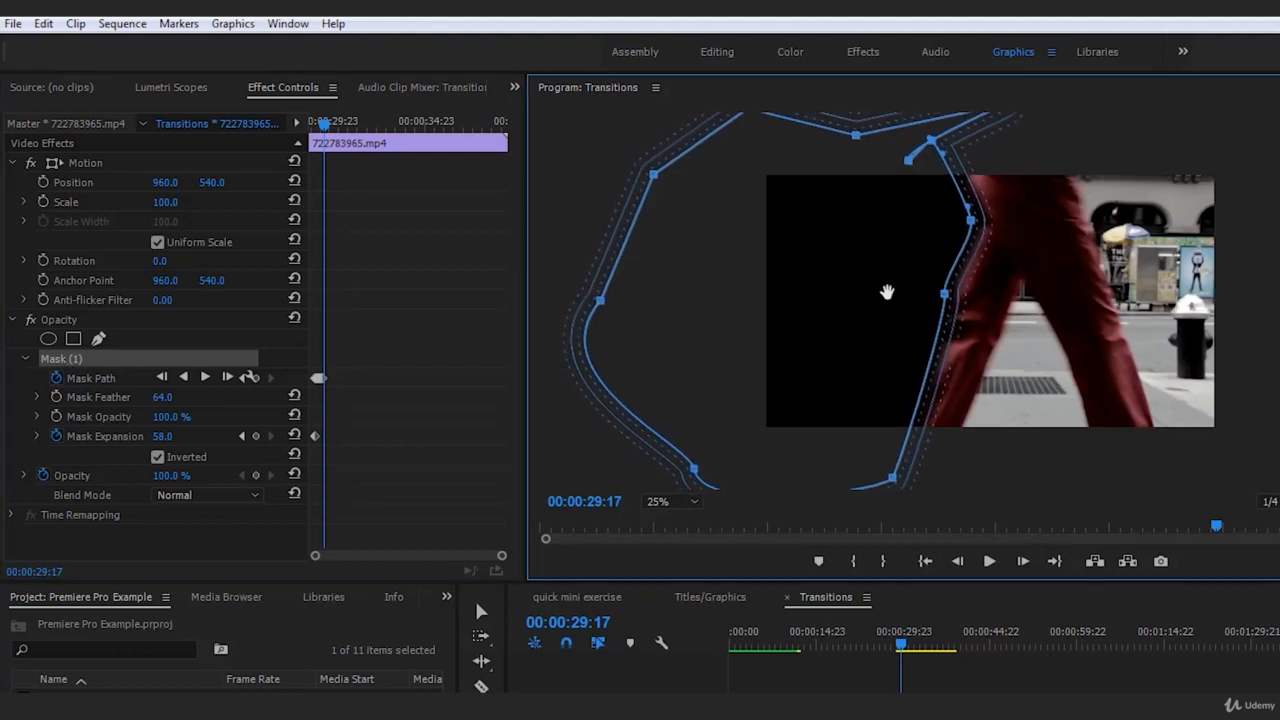
click(1150, 630)
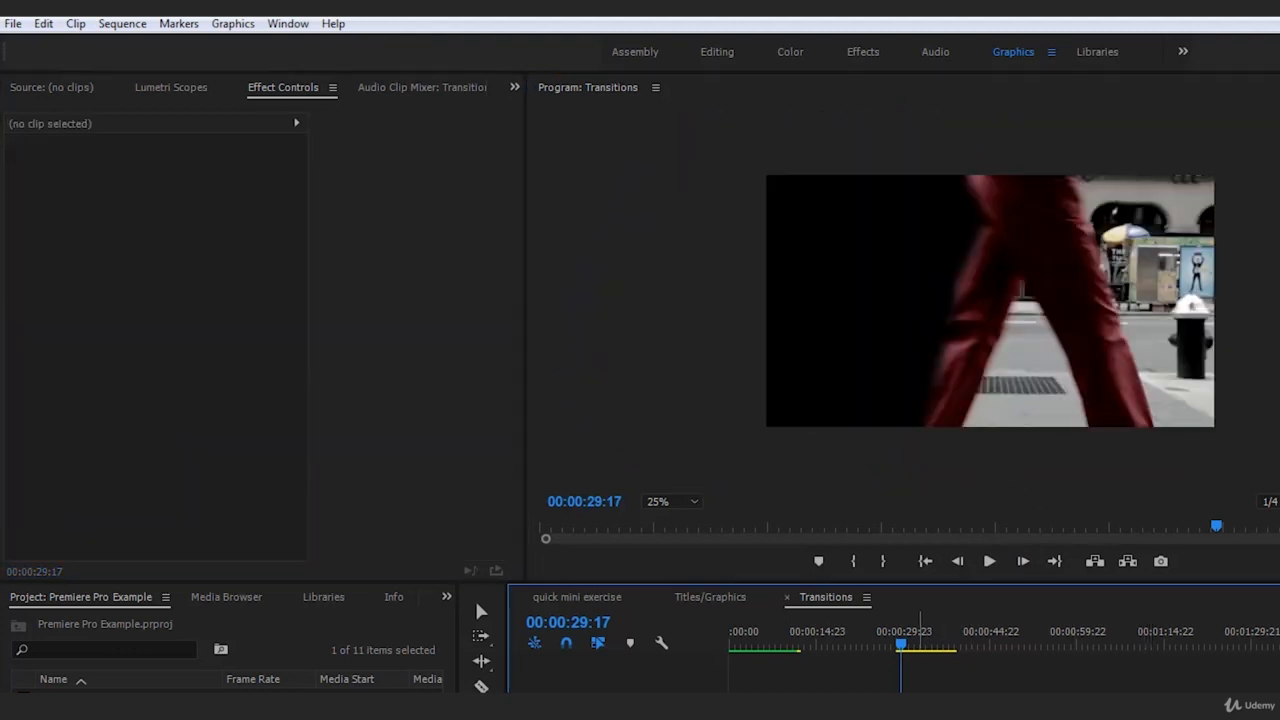
Reposition the mask's lower point to follow the trailing leg at 00:00:29:17, and nudge the mask slightly toward the trousers
click(921, 700)
click(104, 361)
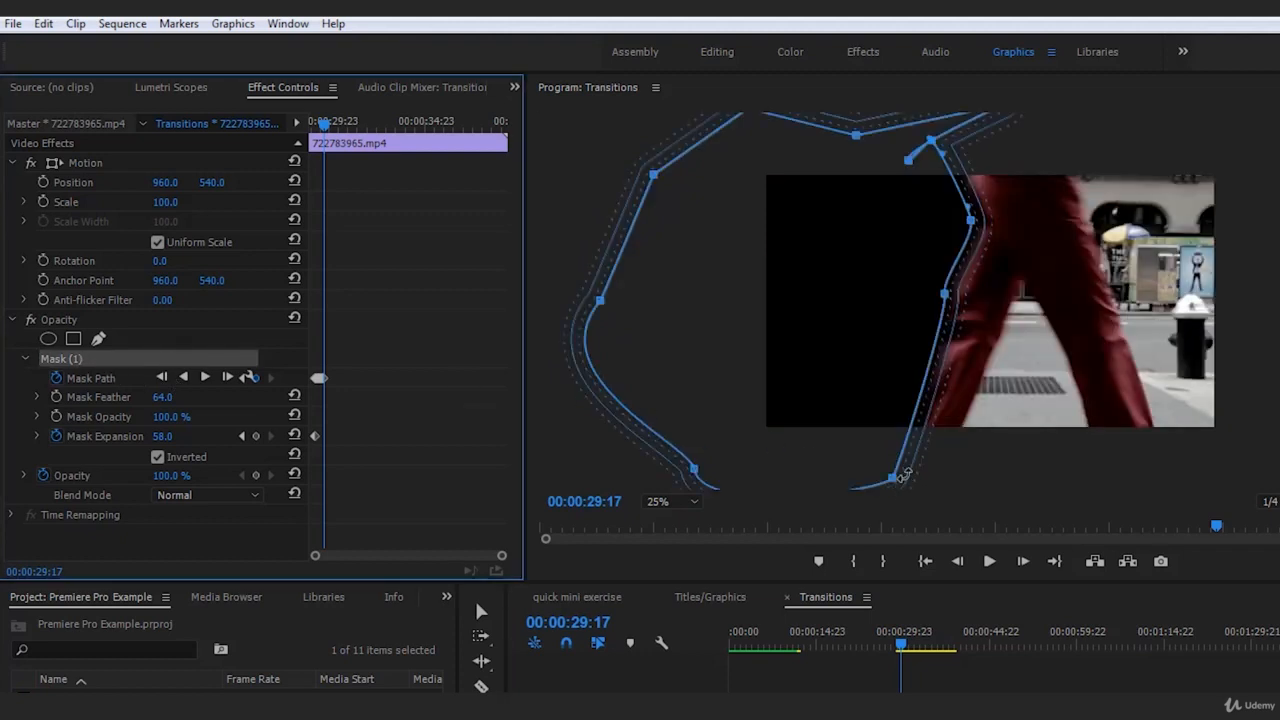
drag(903, 475, 856, 473)
drag(832, 372, 837, 373)
click(1036, 676)
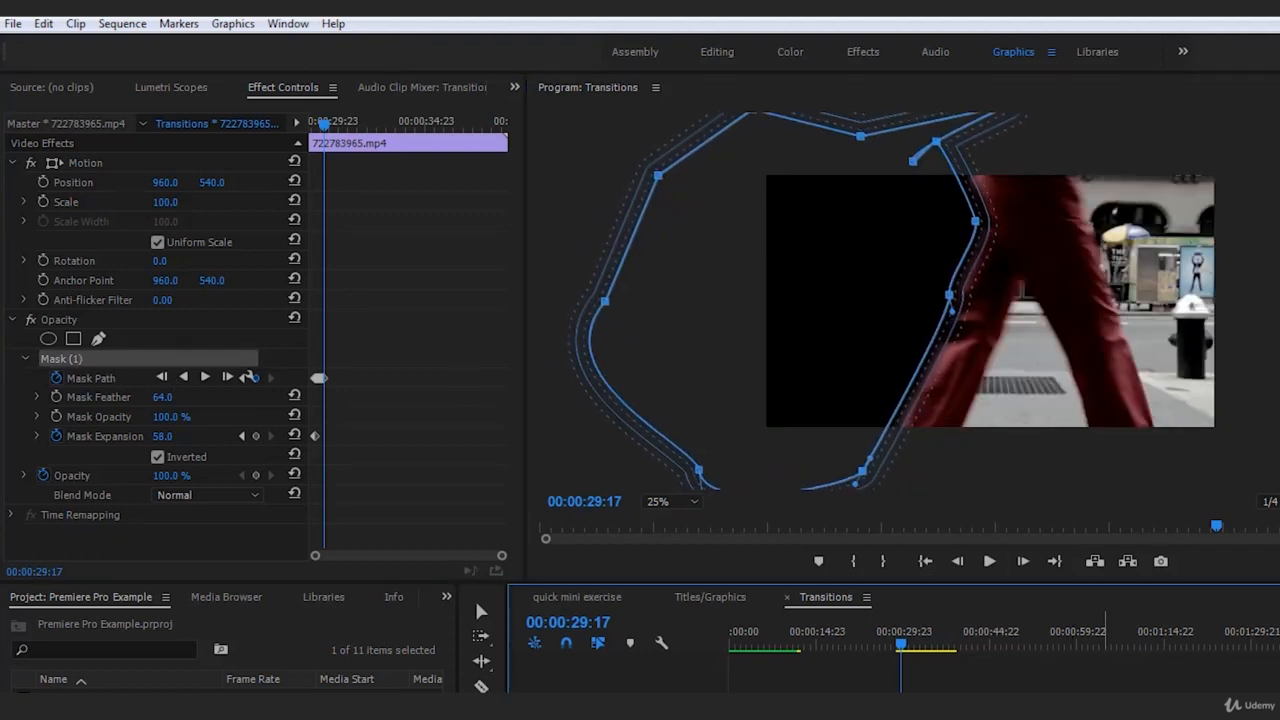
click(787, 641)
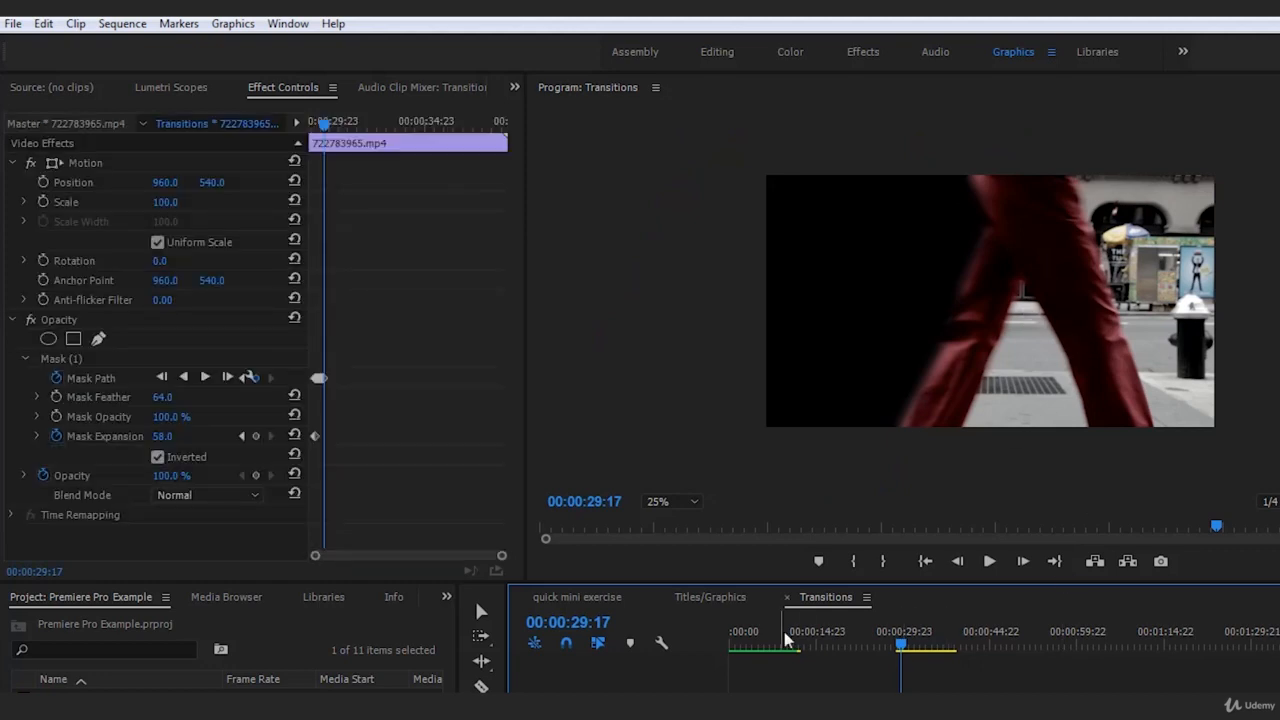
click(122, 360)
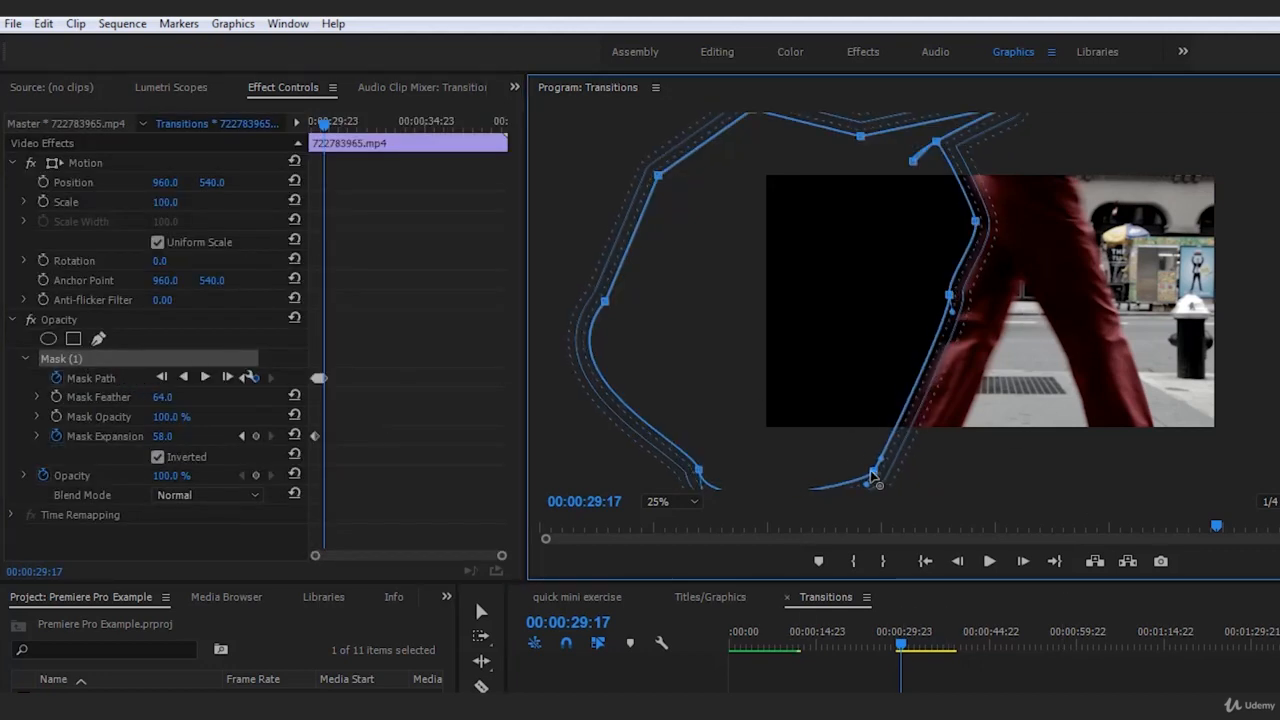
drag(866, 473, 873, 469)
At 00:00:29:18, fit the mask's knee, thigh and lower points to the trailing leg, and deselect the clip to check
click(1022, 561)
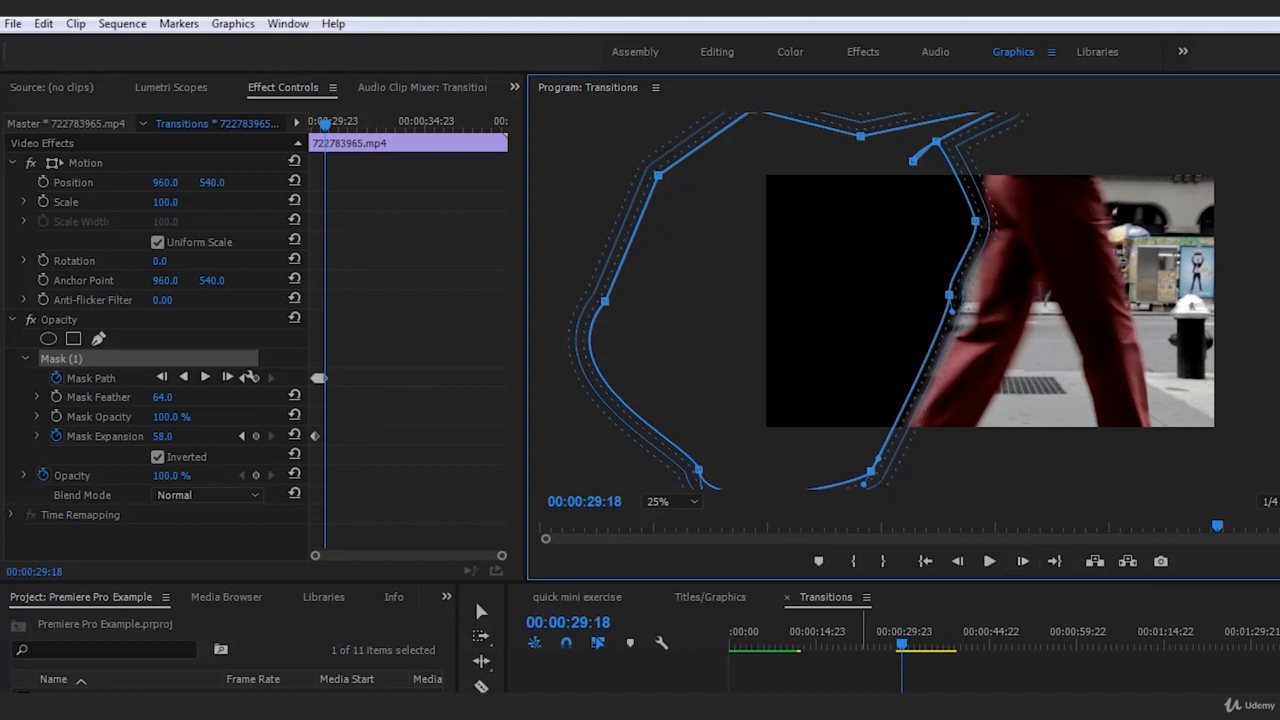
click(128, 360)
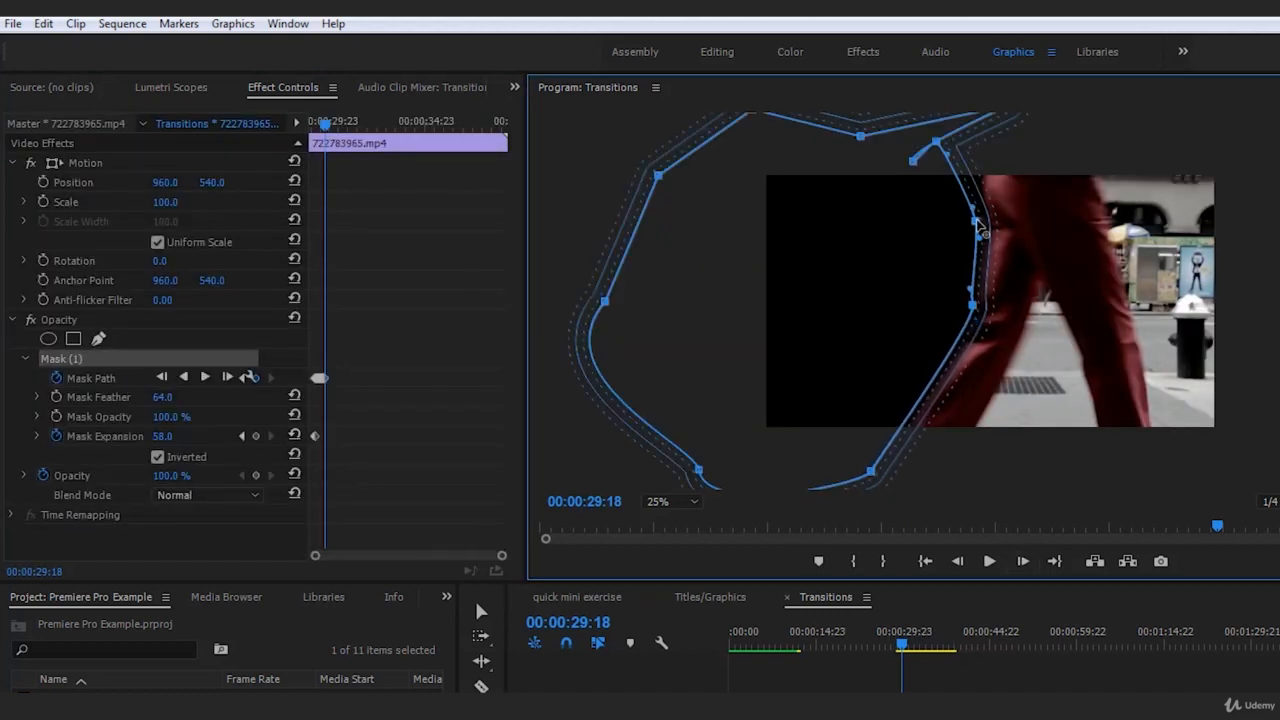
drag(977, 223, 983, 226)
drag(871, 472, 874, 478)
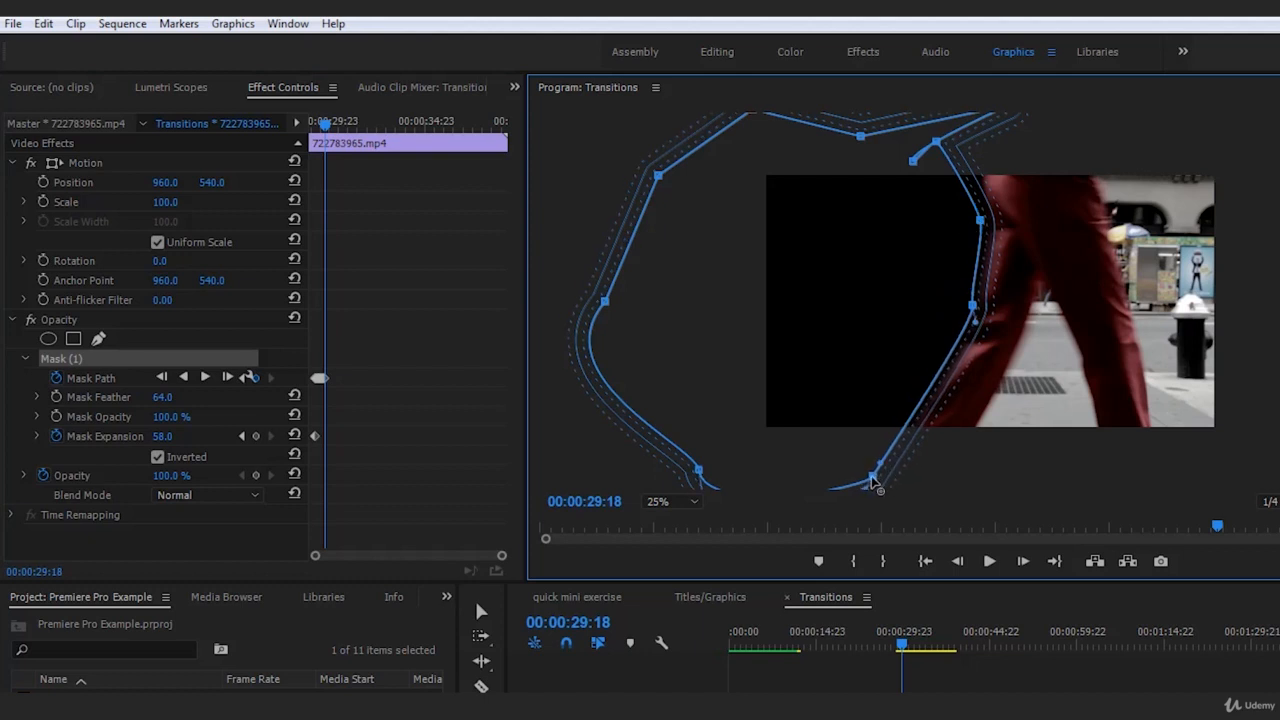
click(1080, 605)
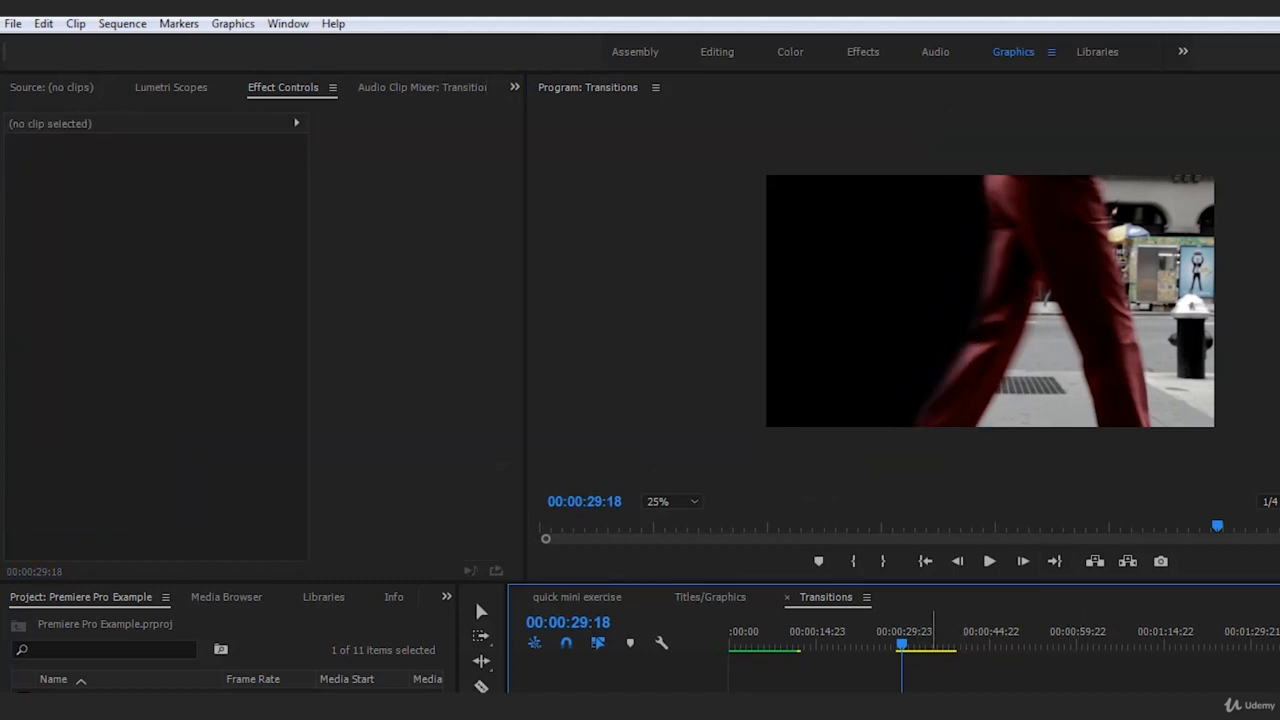
Nudge the mask slightly closer to the trousers at 00:00:29:18, and deselect the clip to check the edge
click(899, 676)
click(75, 358)
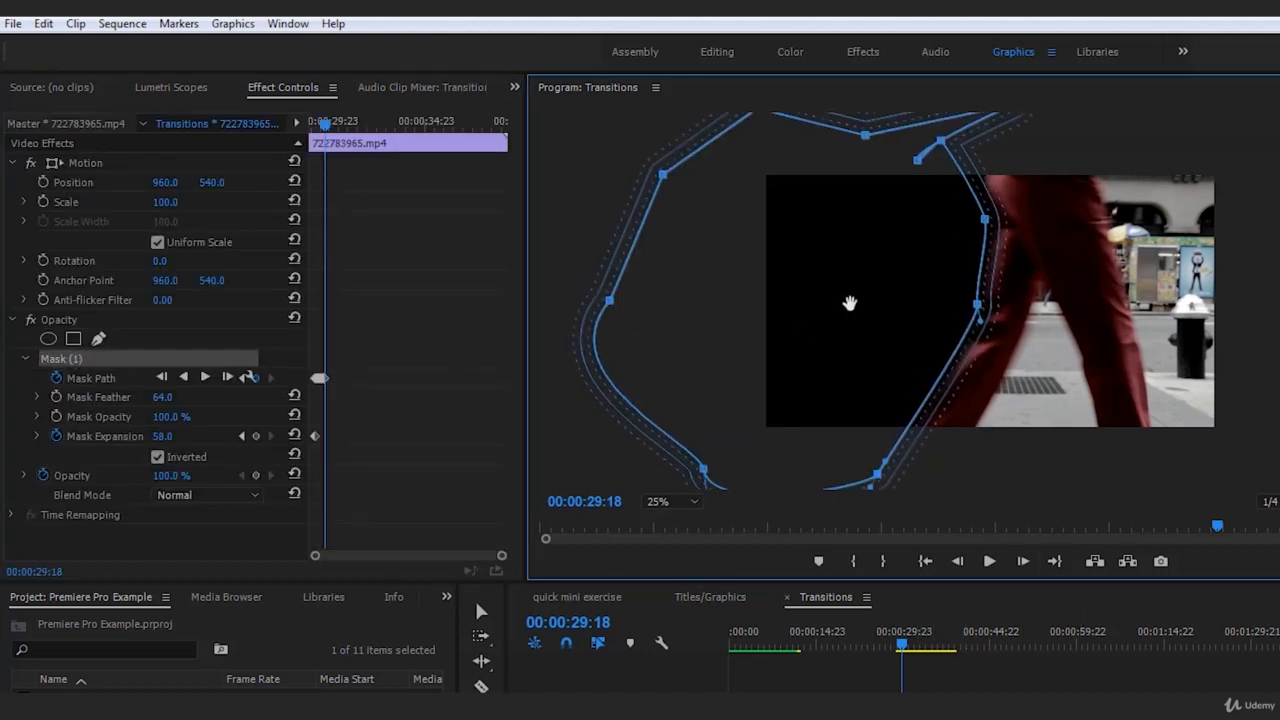
click(1062, 671)
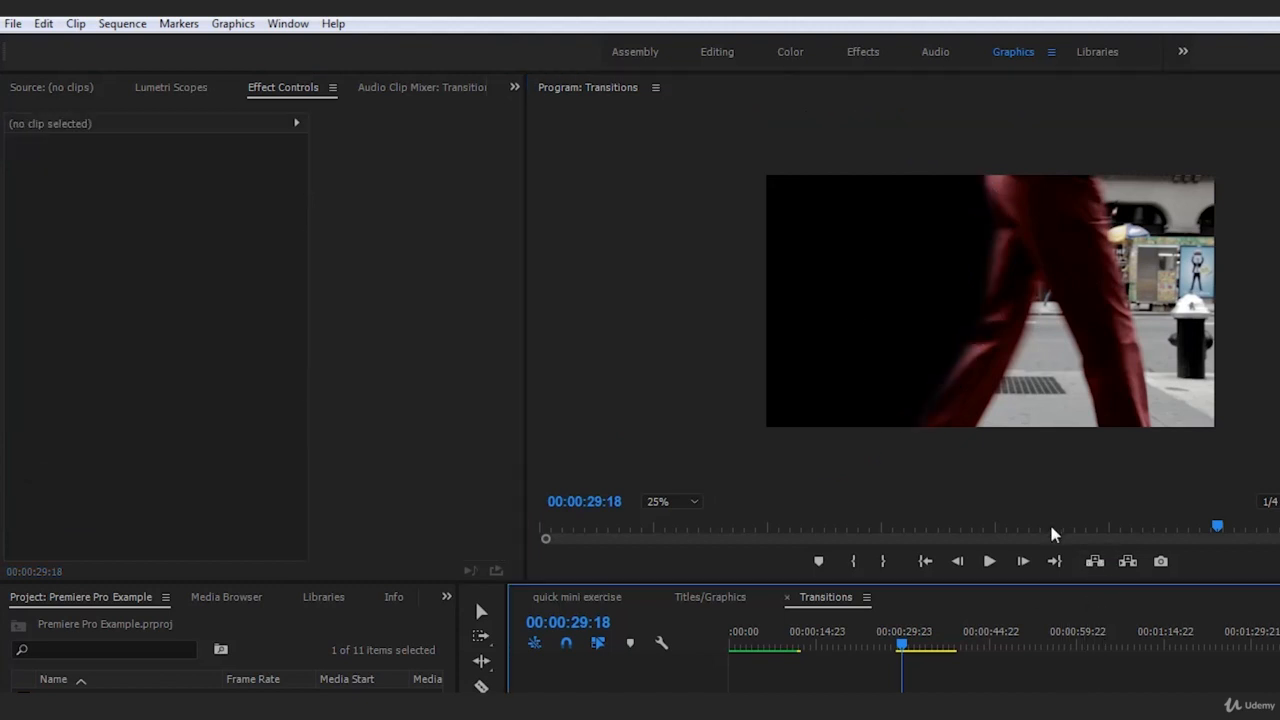
At 00:00:29:19, move the mask with the walker and fit its knee and lower points to the bent trailing leg
click(1022, 561)
click(945, 674)
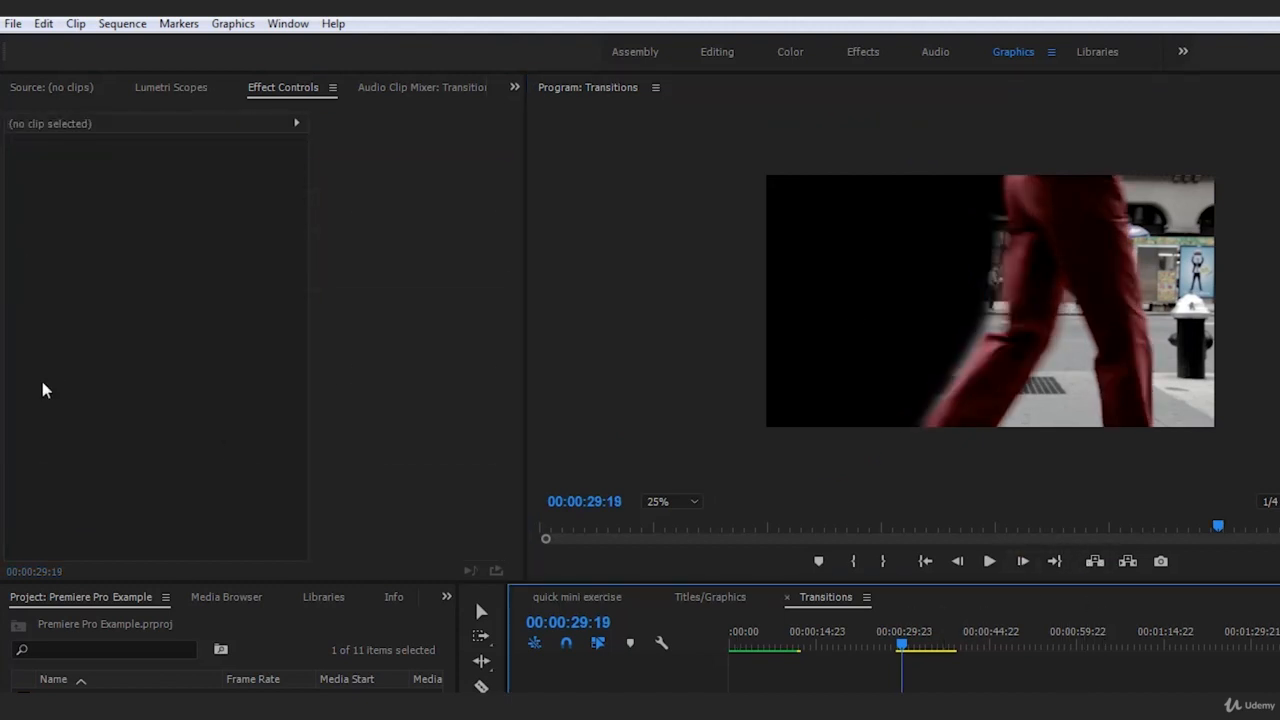
click(944, 690)
click(71, 360)
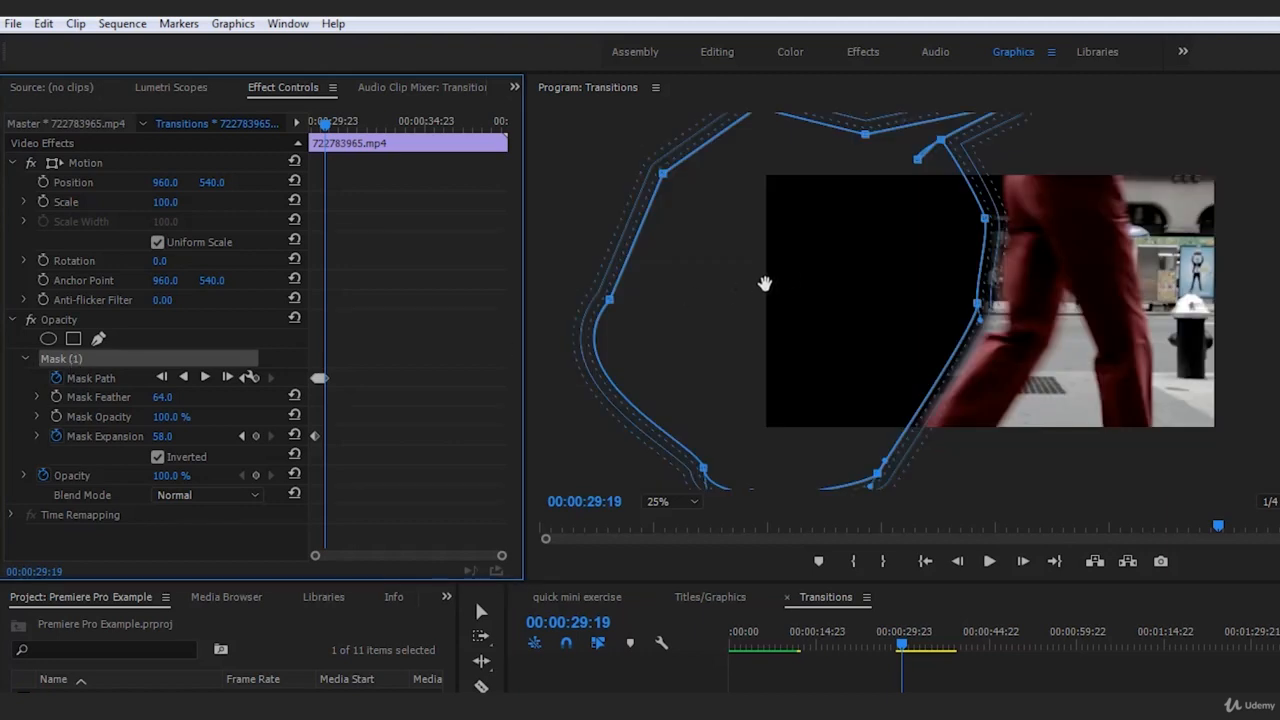
drag(788, 279, 803, 279)
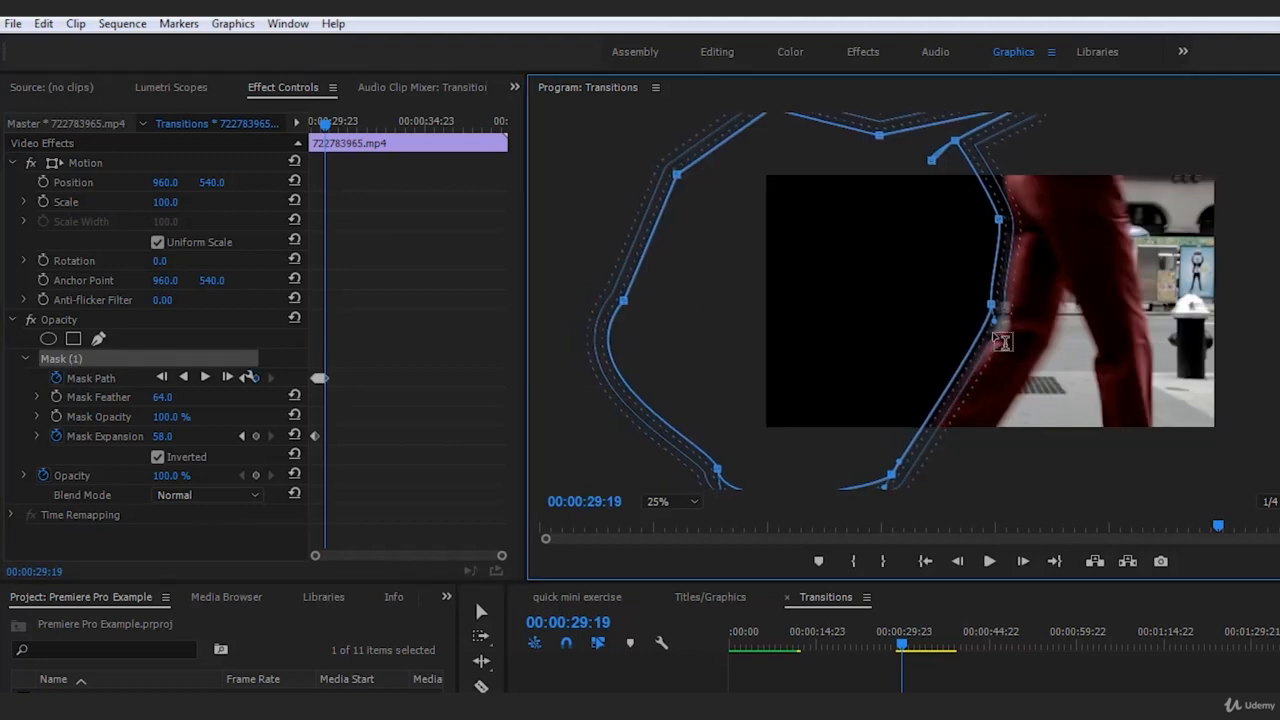
drag(992, 308, 1008, 318)
mouse_move(890, 478)
mouse_down()
mouse_move(837, 451)
mouse_move(868, 480)
mouse_up()
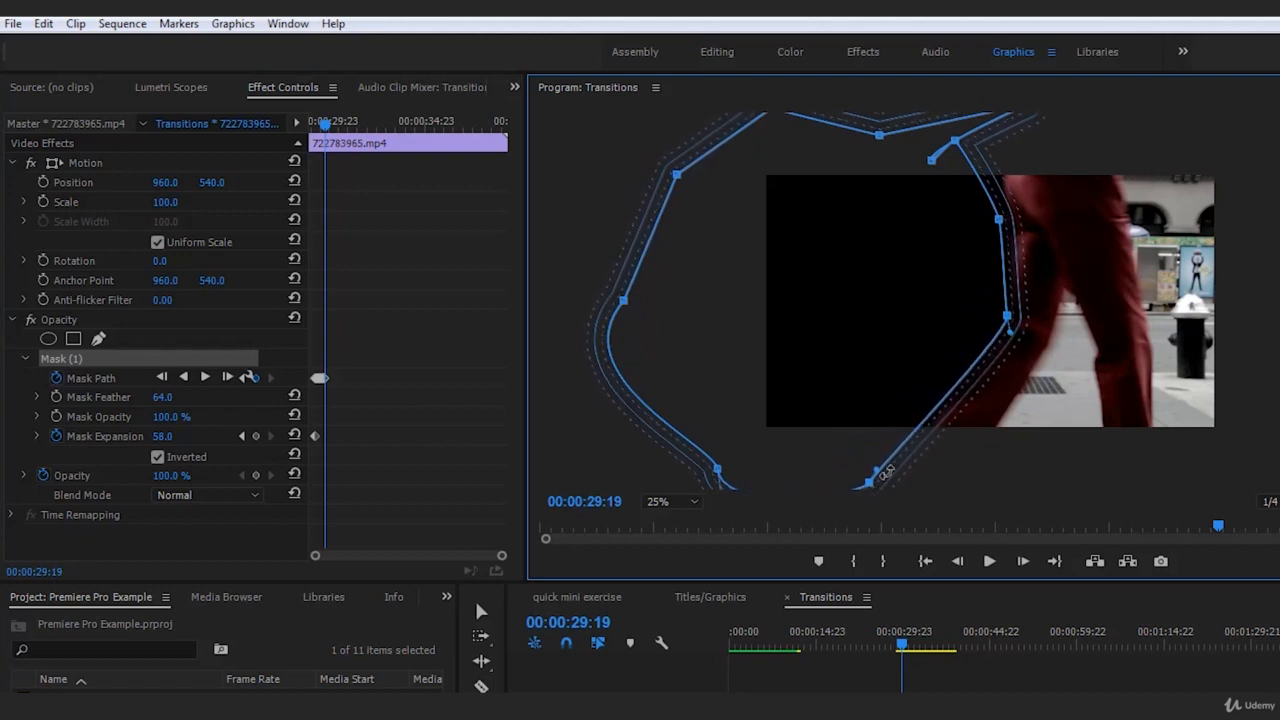
Reshape the mask's upper points above the walker's hip at 00:00:29:19, and deselect the clip to check the result
drag(960, 147, 1004, 84)
drag(931, 160, 1047, 97)
drag(970, 142, 1003, 115)
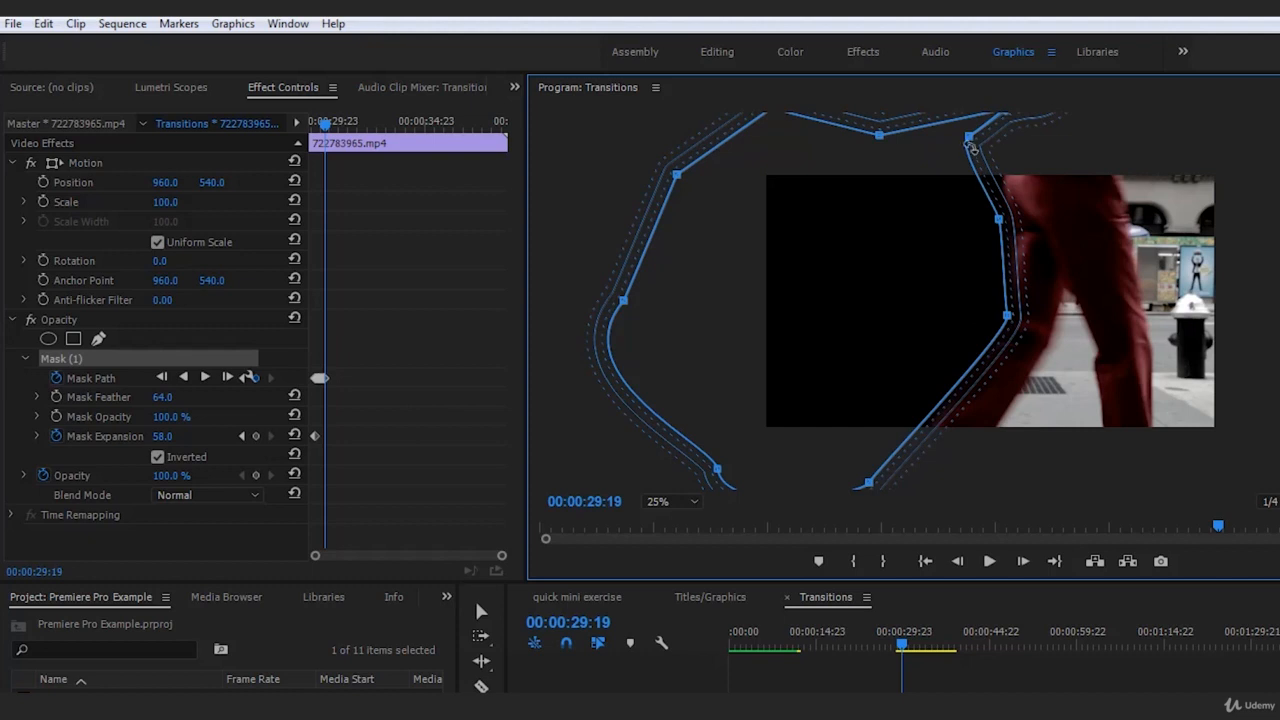
click(1128, 584)
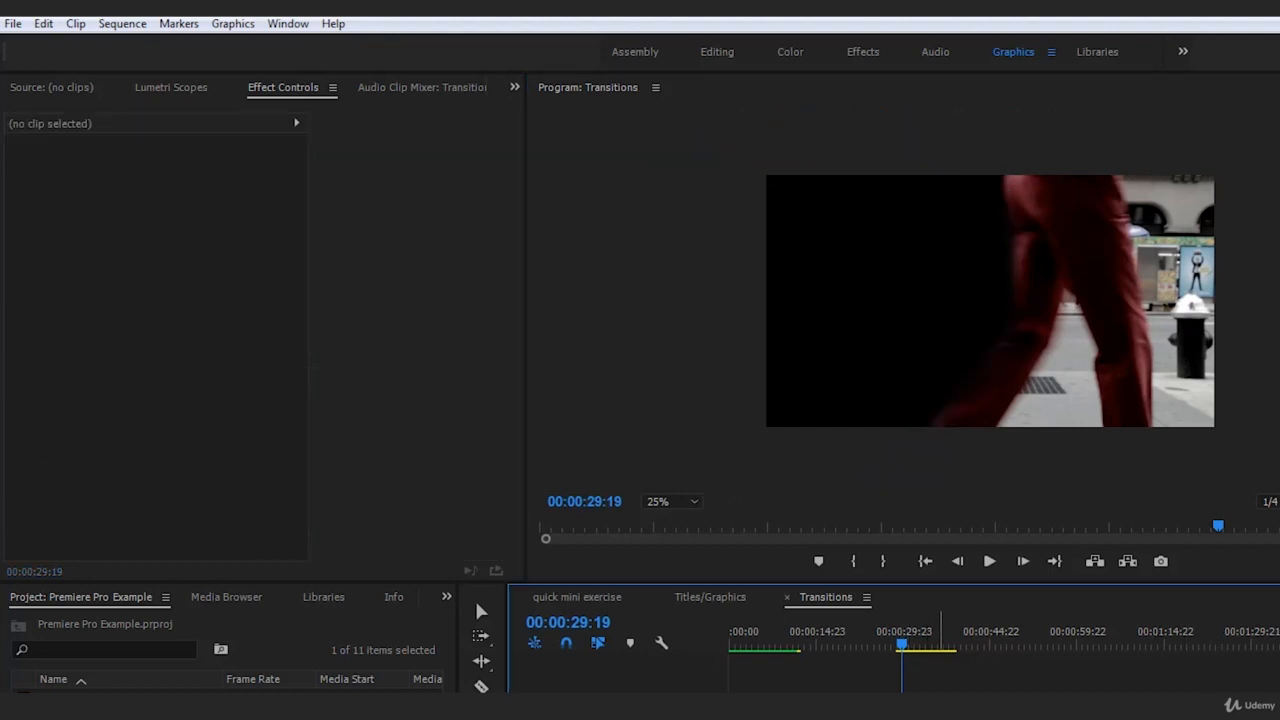
Nudge the whole mask slightly further onto the trousers at 00:00:29:19, and deselect the clip to check the edge
click(930, 706)
click(62, 359)
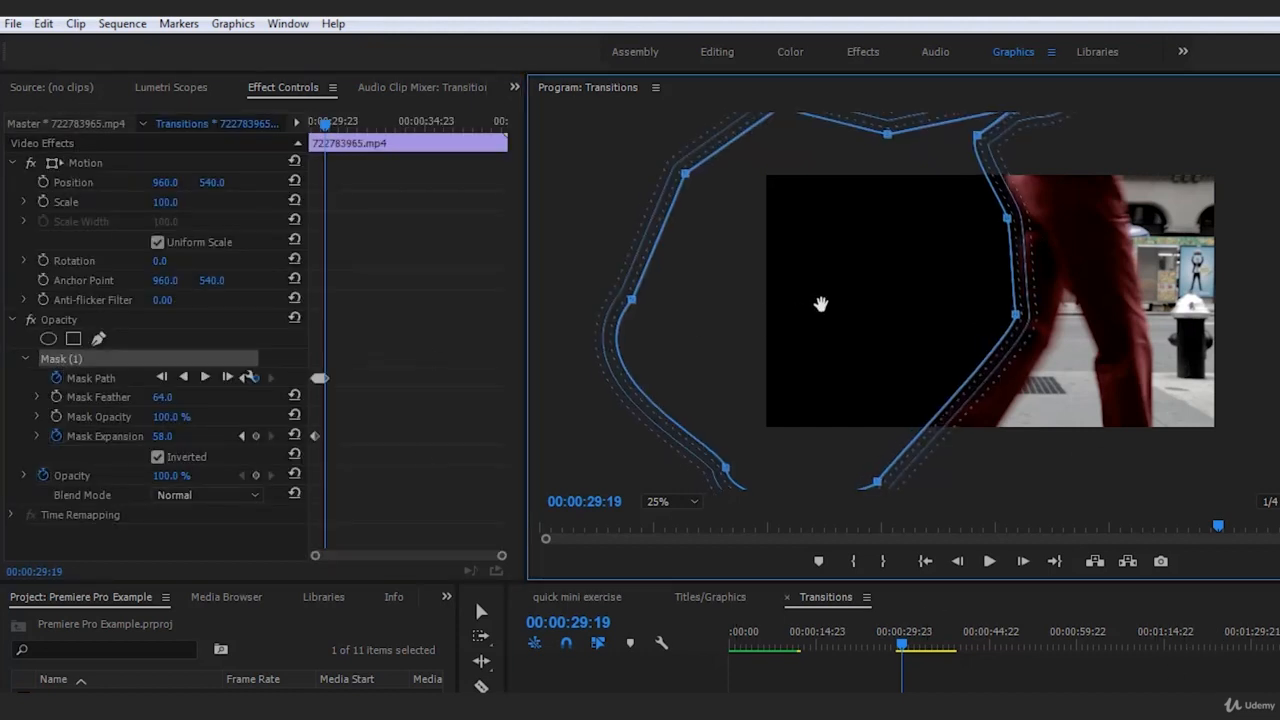
click(1122, 687)
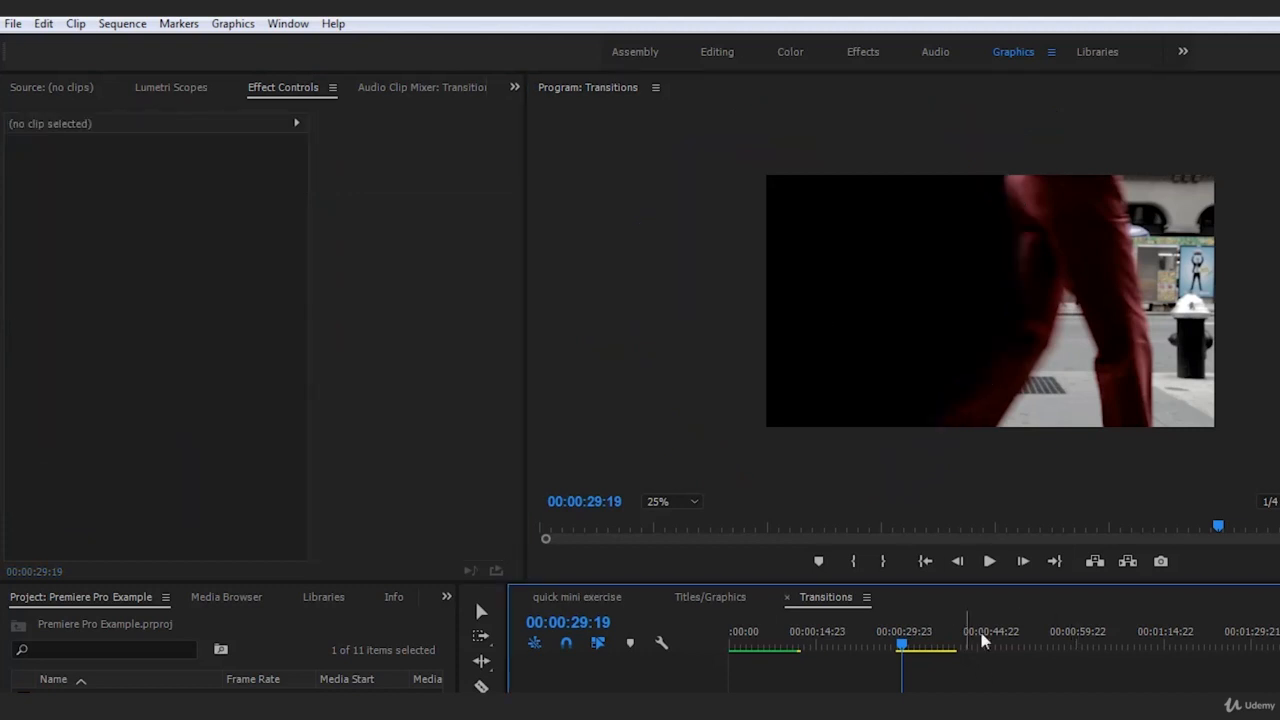
At 00:00:29:20, move the whole mask with the walker onto the trousers' trailing edge, deselecting the clip to check
click(925, 705)
click(1023, 562)
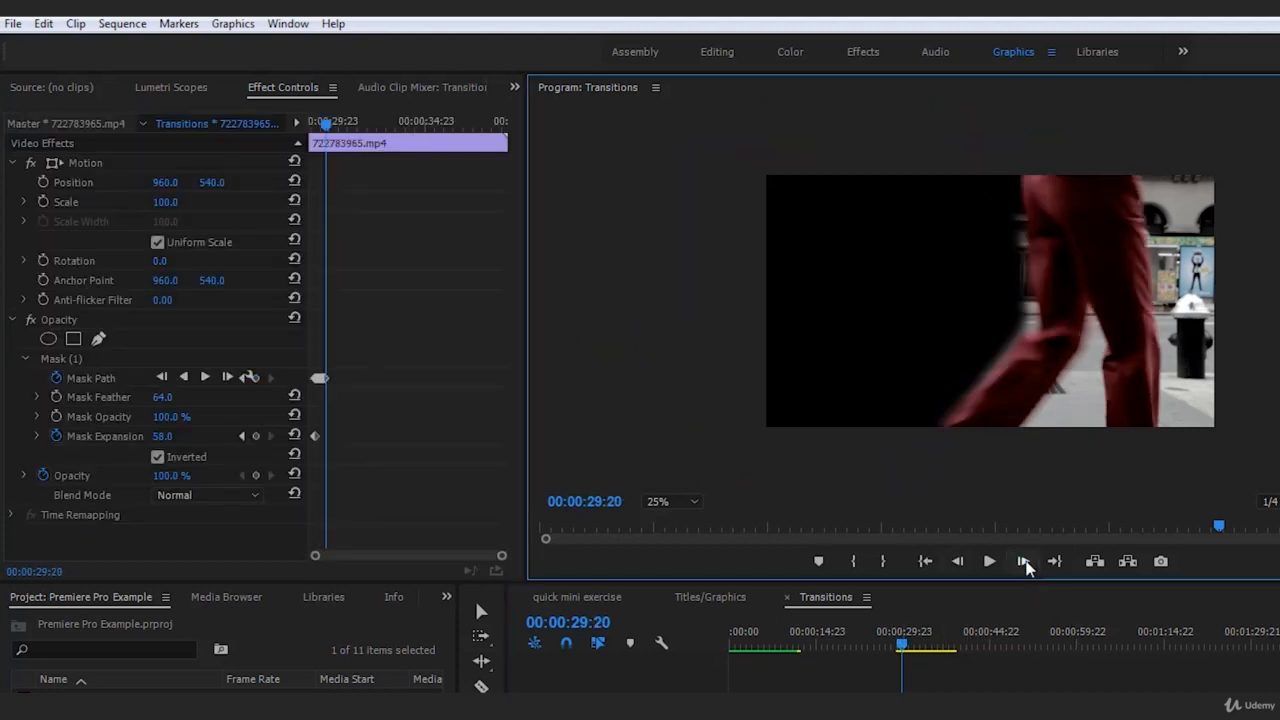
click(82, 357)
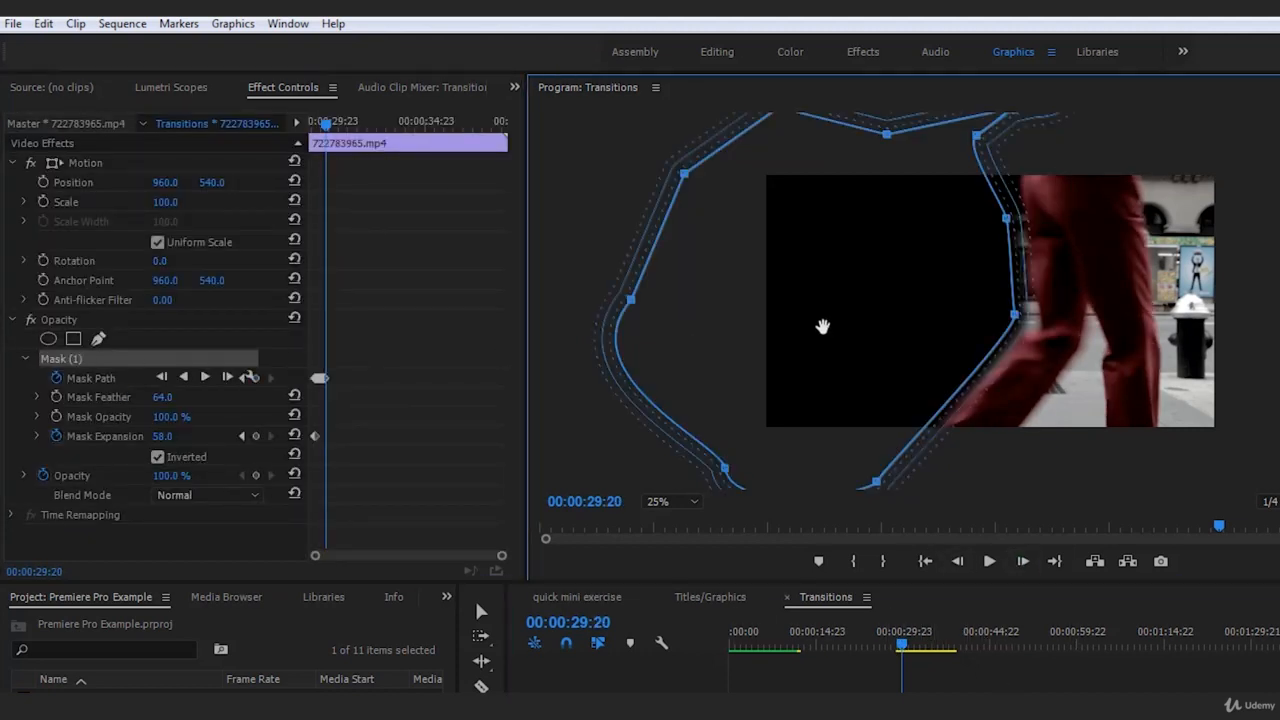
drag(845, 328, 848, 328)
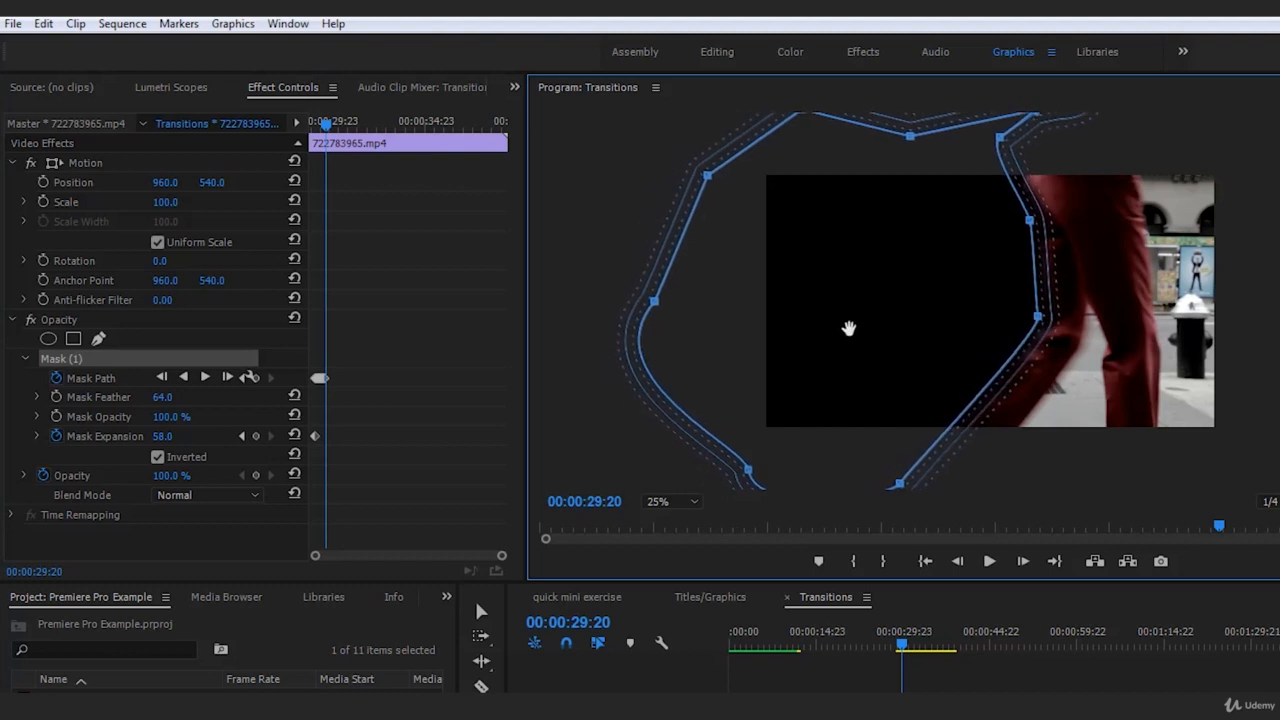
click(1135, 702)
click(922, 704)
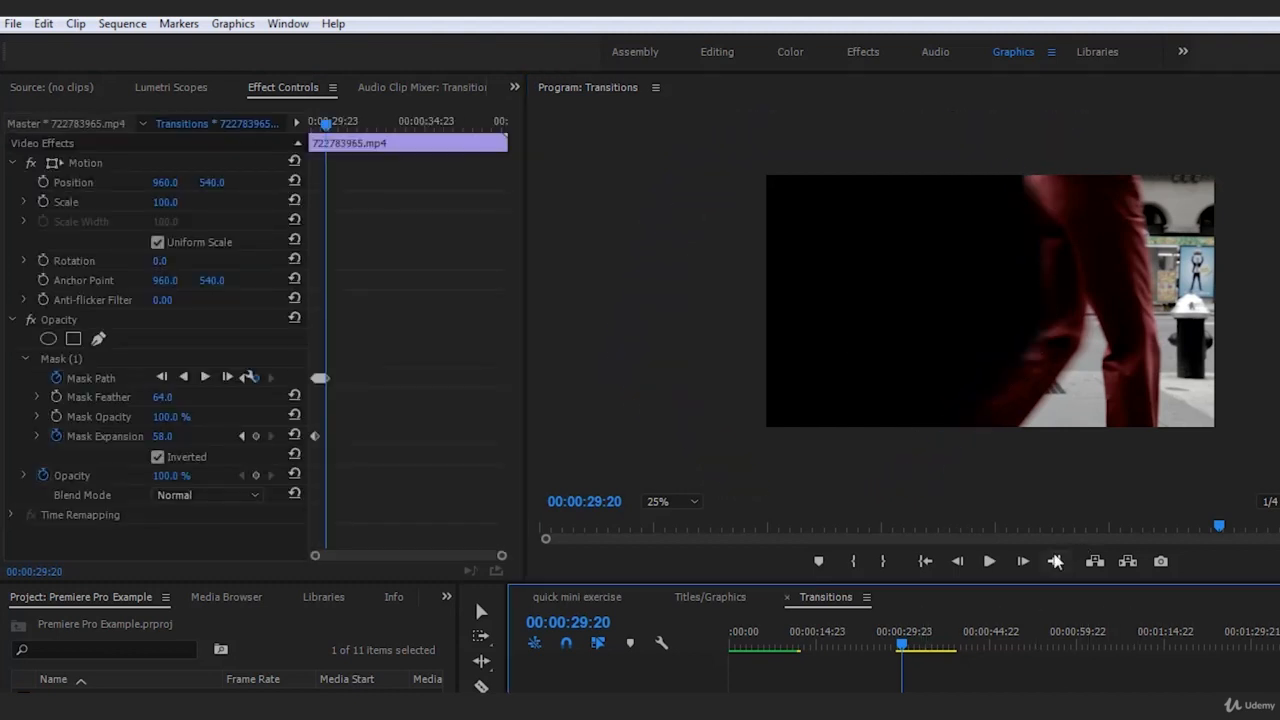
At 00:00:29:21, move the mask with the walker and fit its upper and lower points to the trailing leg, deselecting the clip to check
click(1022, 563)
click(78, 364)
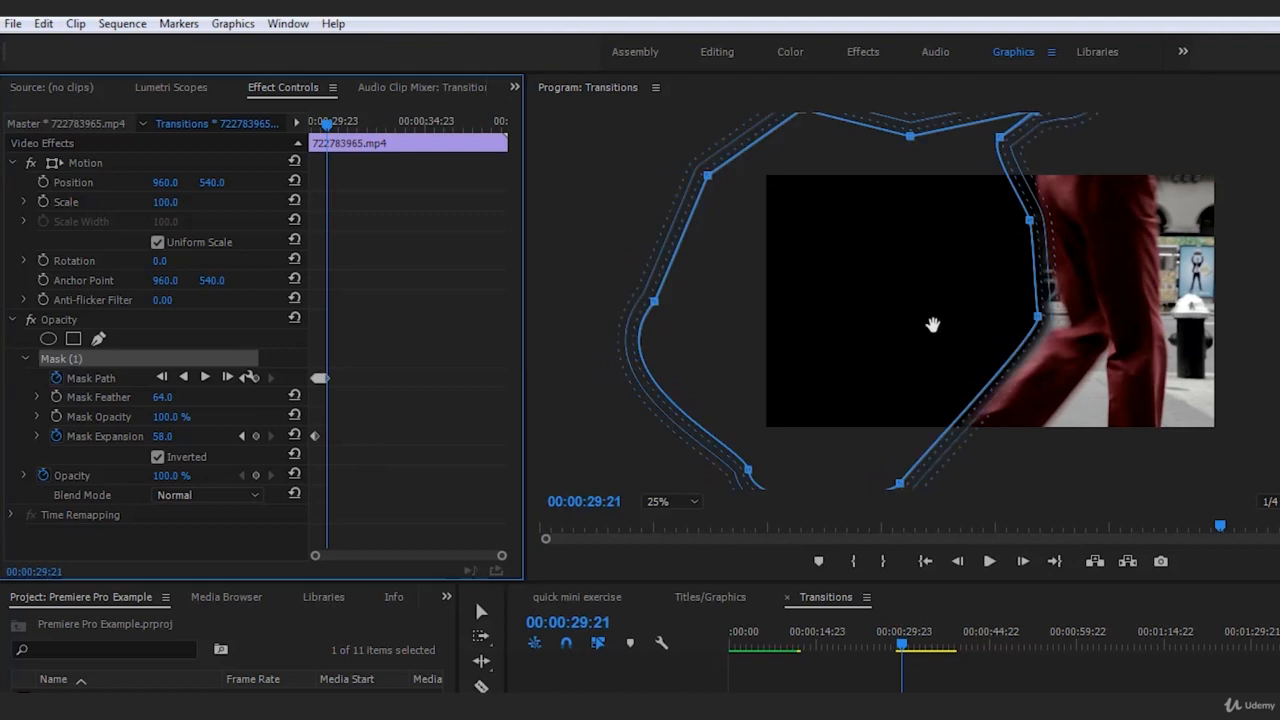
drag(849, 323, 953, 325)
drag(1060, 214, 1038, 130)
mouse_move(922, 490)
mouse_down()
mouse_move(894, 486)
mouse_move(908, 491)
mouse_up()
click(1137, 688)
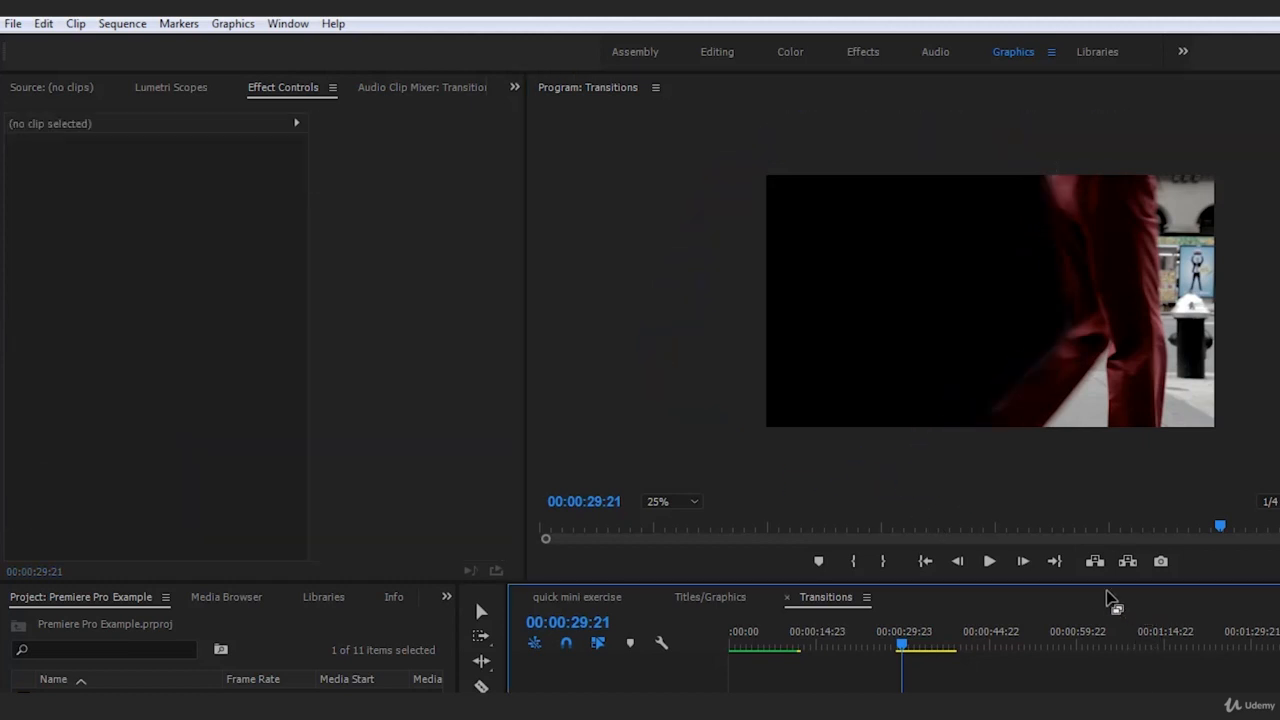
click(933, 690)
click(74, 362)
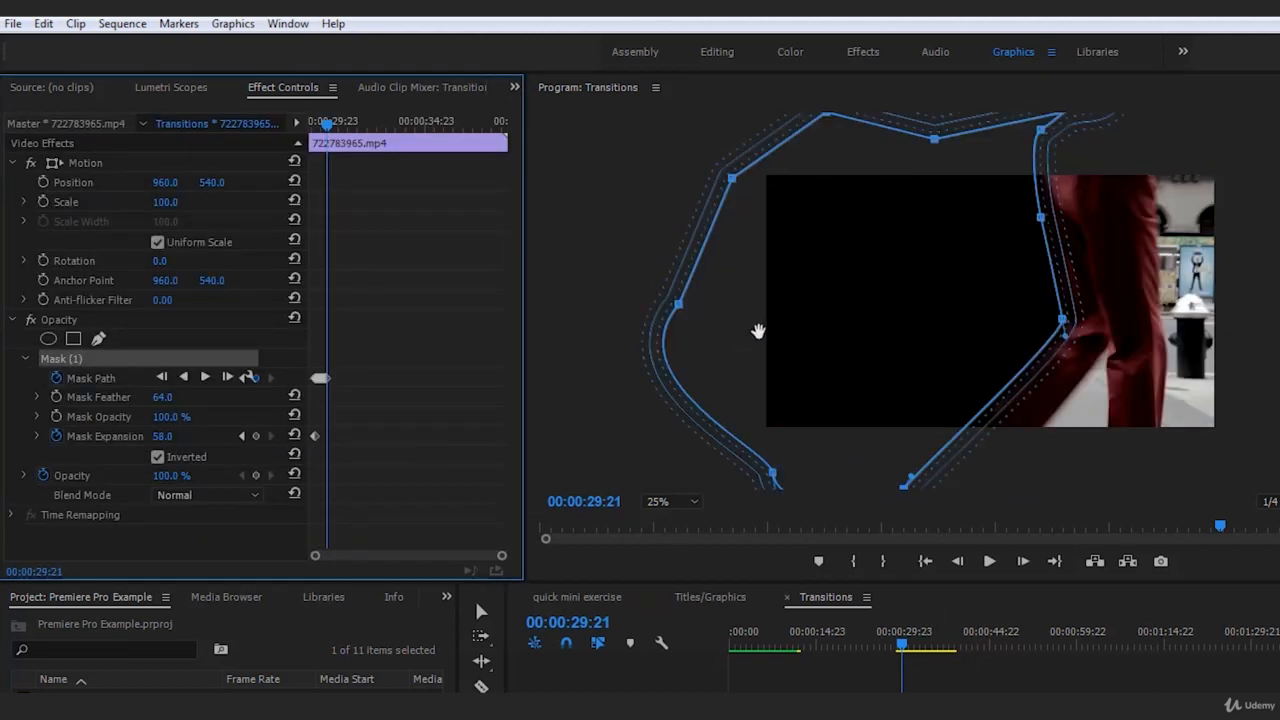
click(1097, 658)
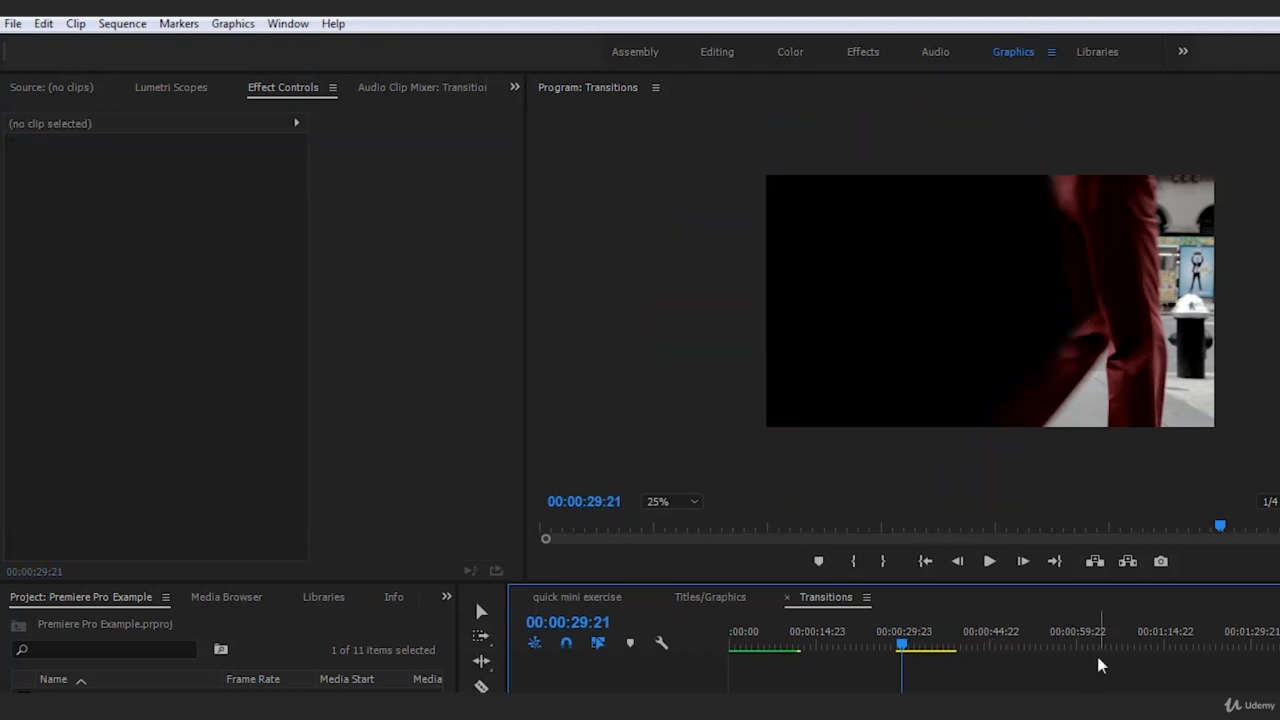
At 00:00:29:22, fit the mask's knee and lower edge to the bent trailing leg, and deselect the clip to check
click(1024, 561)
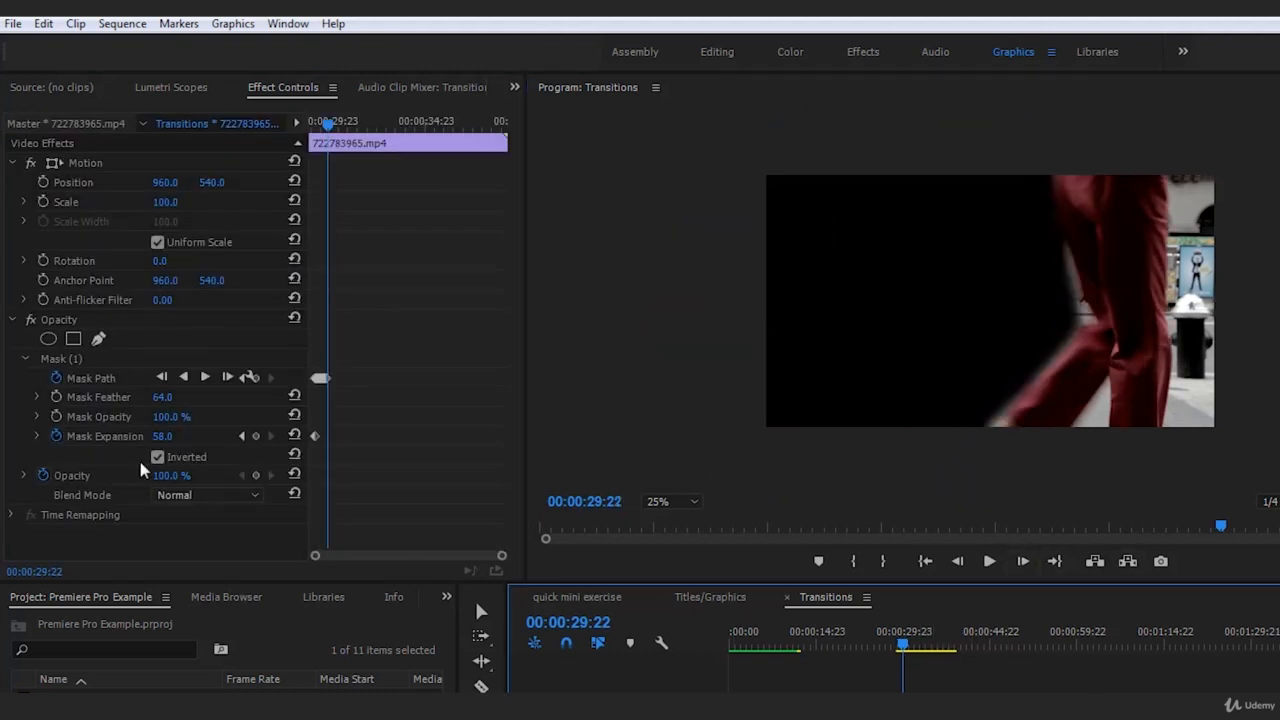
click(62, 360)
drag(1070, 320, 1091, 316)
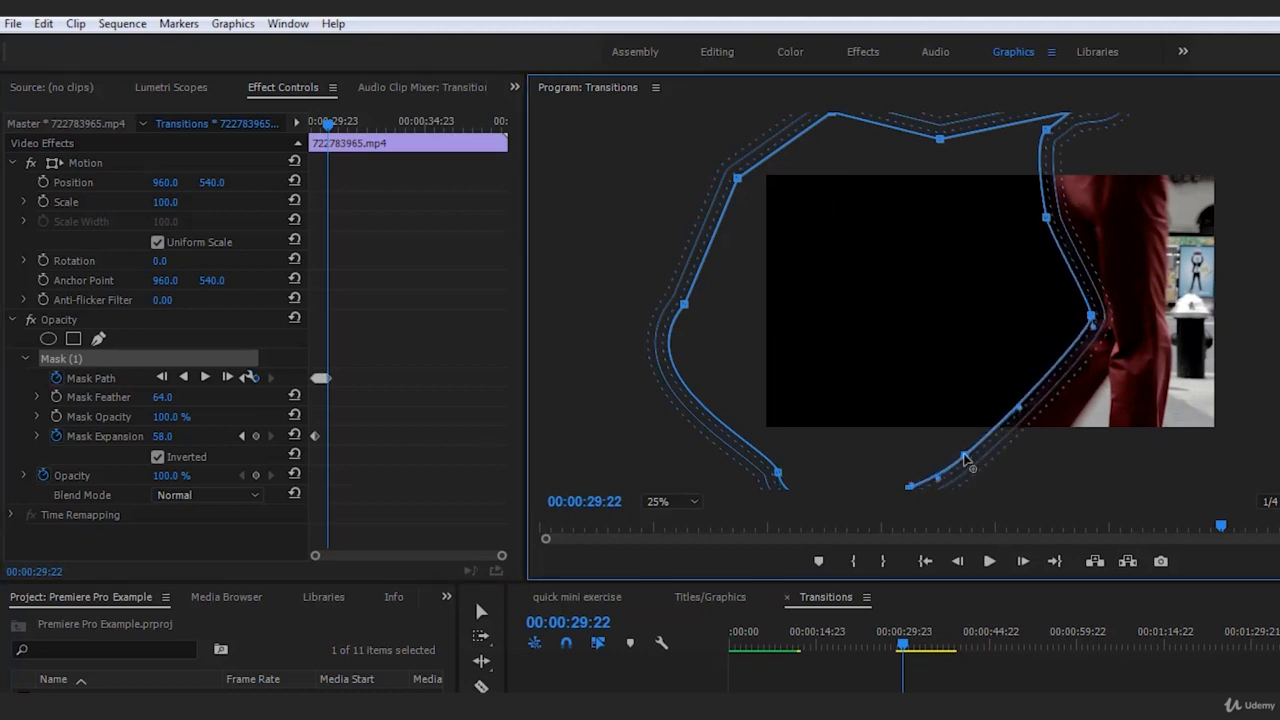
click(1151, 622)
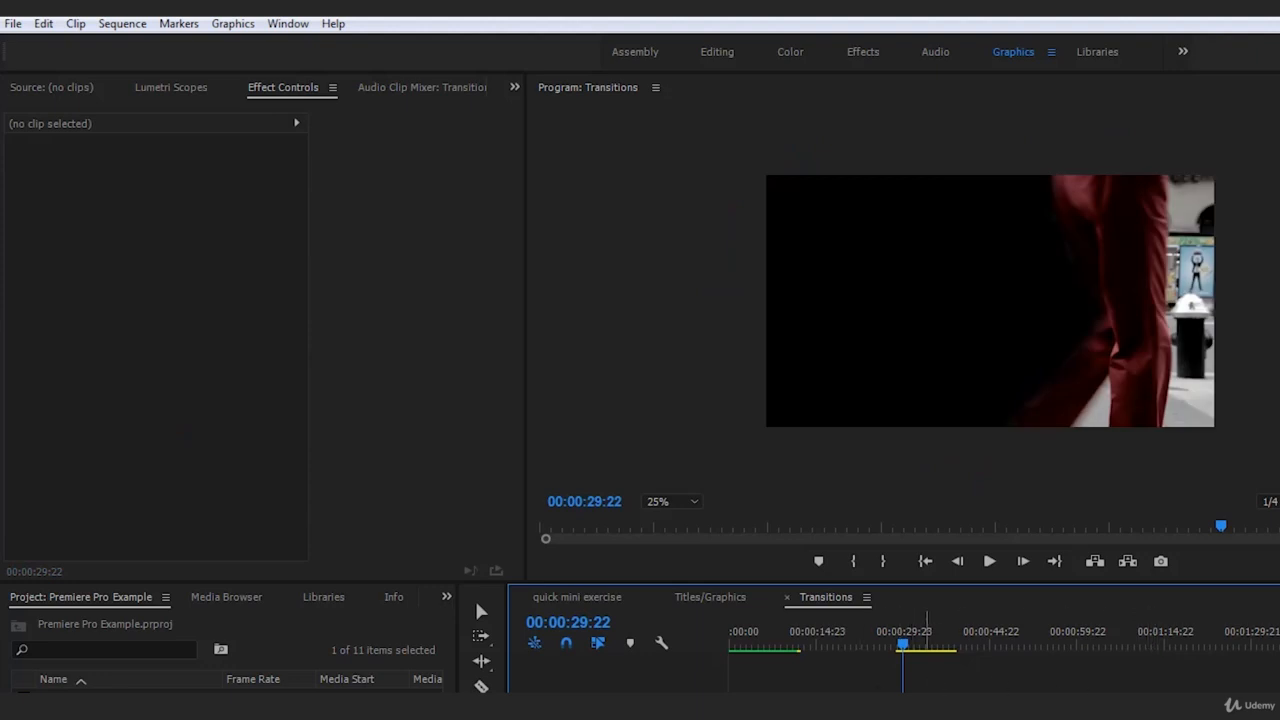
At 00:00:29:23, shift the whole mask with the walker, refine its lower and knee points along the trailing leg, and deselect the clip
click(927, 708)
click(1023, 561)
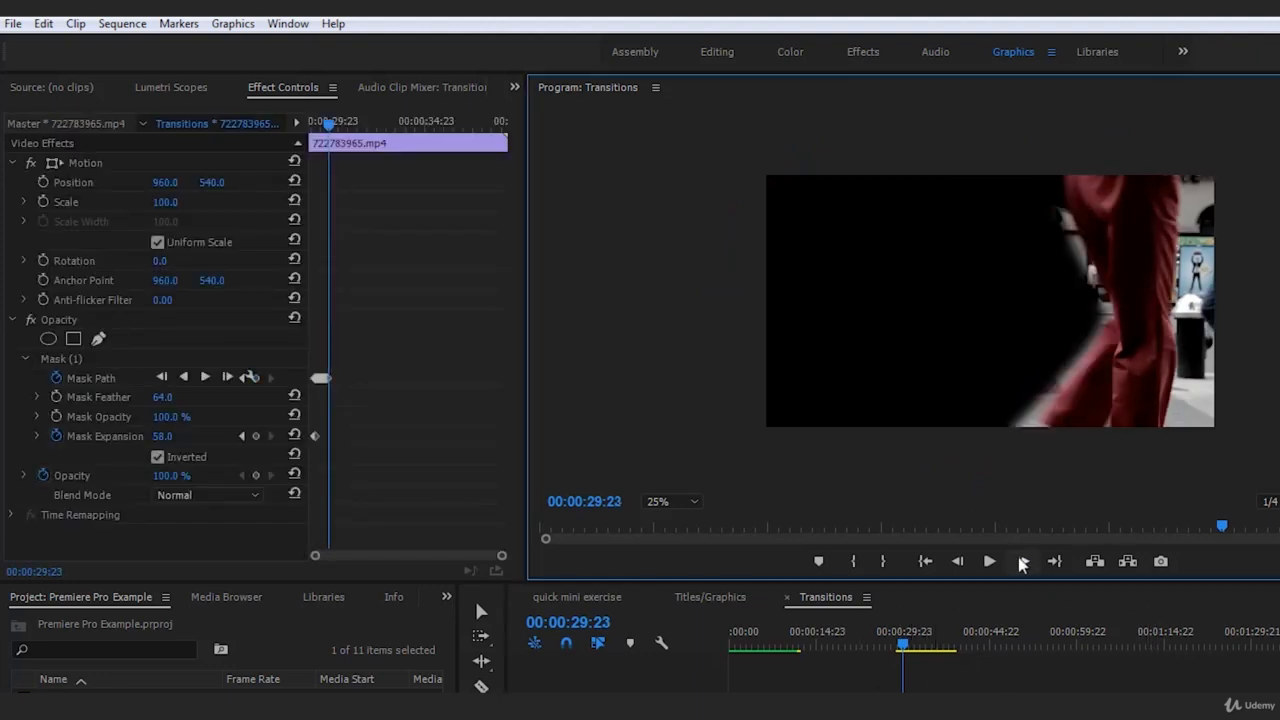
click(60, 358)
drag(919, 341, 929, 323)
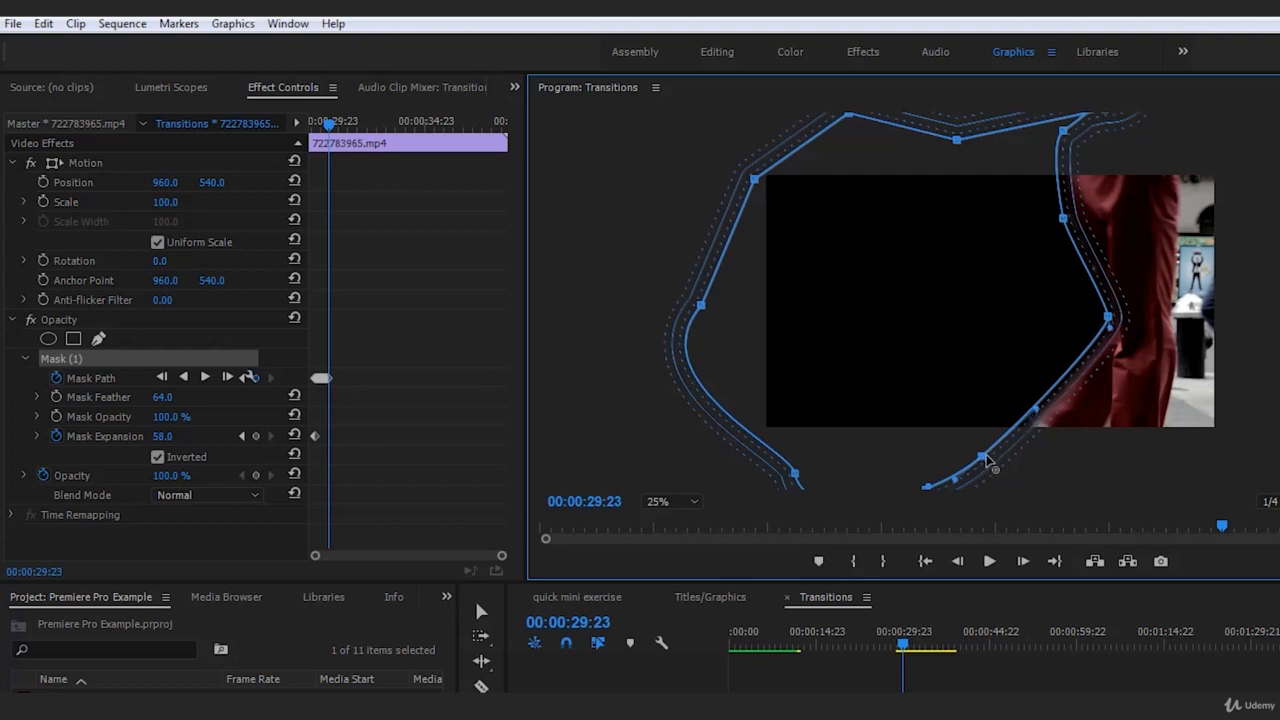
drag(986, 455, 991, 478)
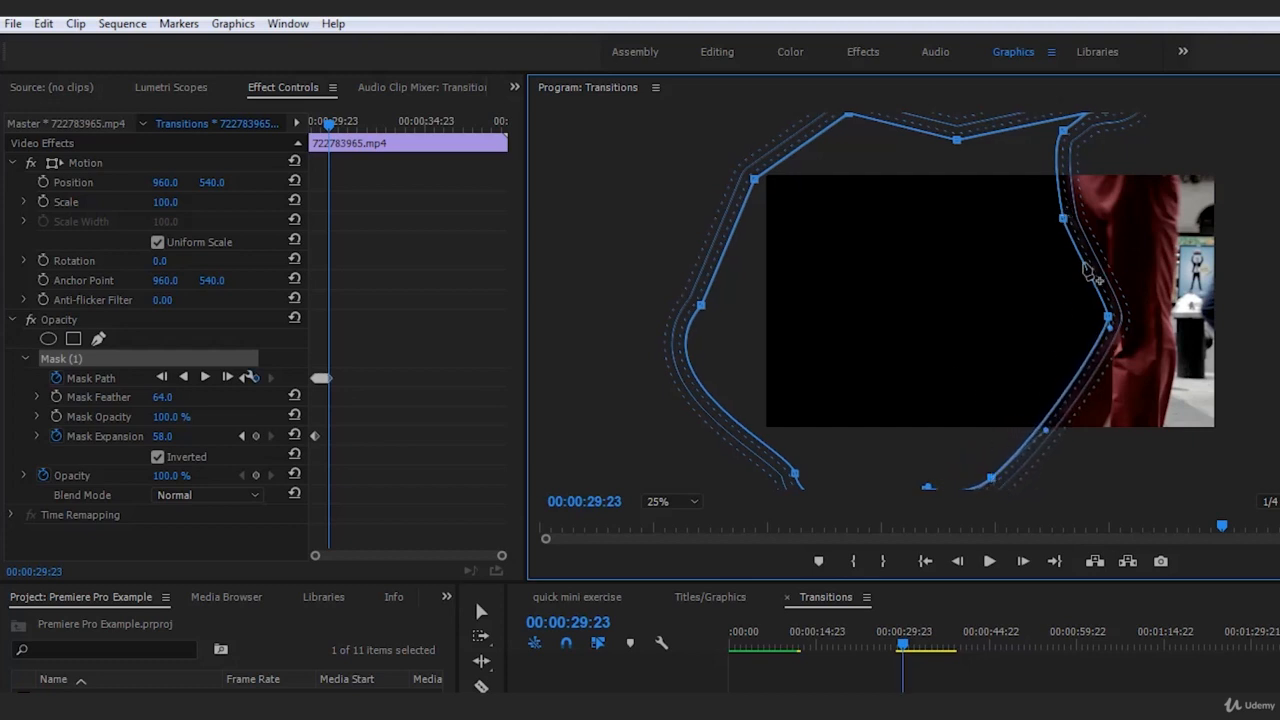
mouse_move(1108, 318)
mouse_down()
mouse_move(1073, 314)
mouse_move(1110, 309)
mouse_up()
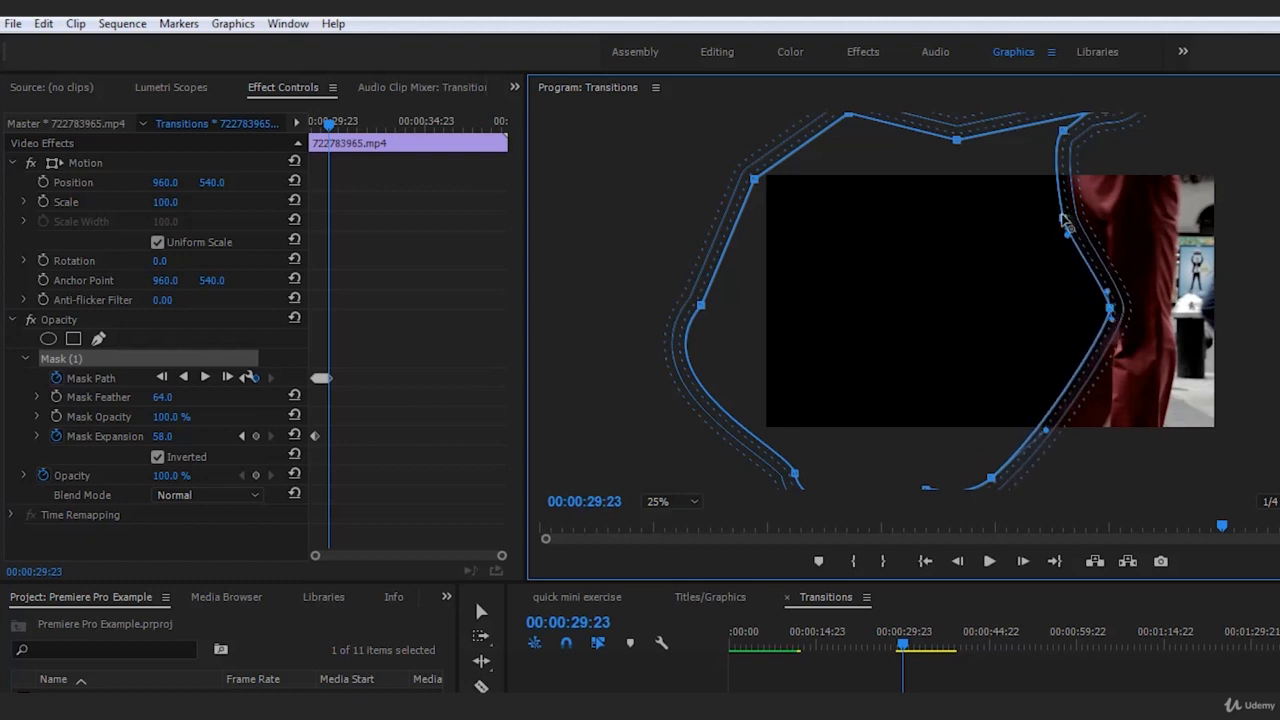
click(1160, 640)
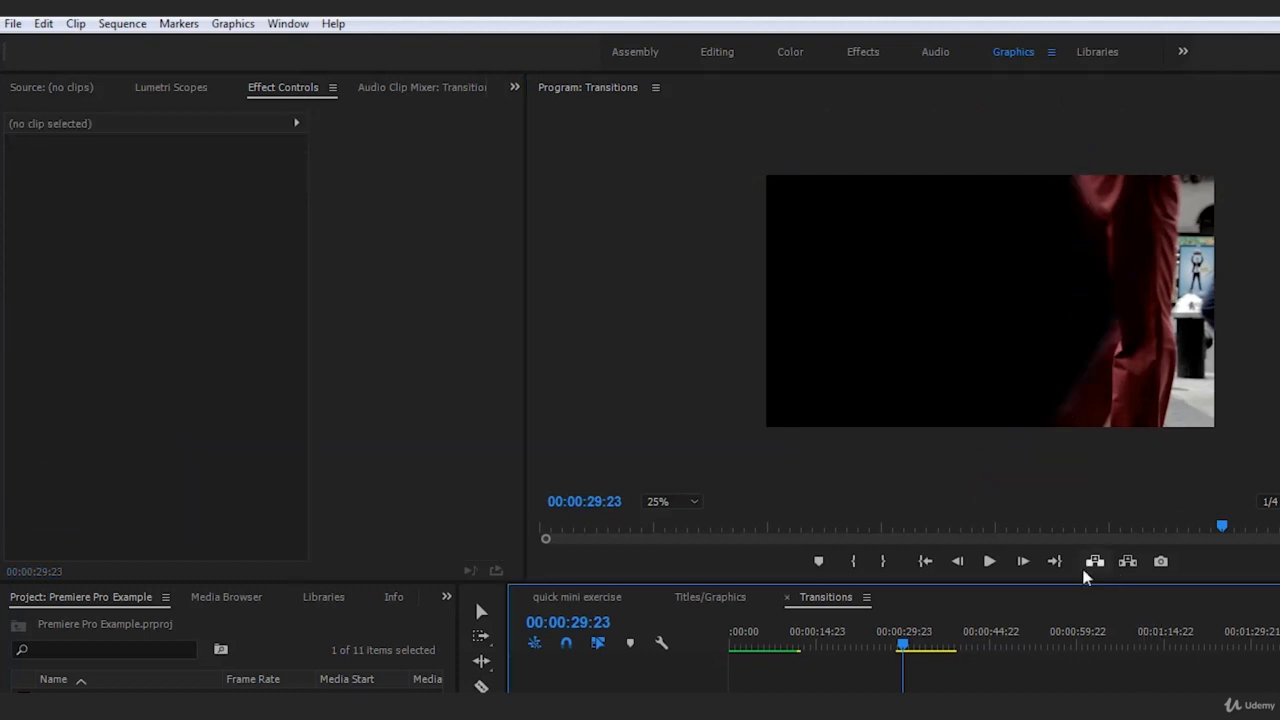
At 00:00:30:00, fit the mask's lower, knee, hip and topmost points to the trousers' trailing edge, and deselect the clip to check
click(908, 702)
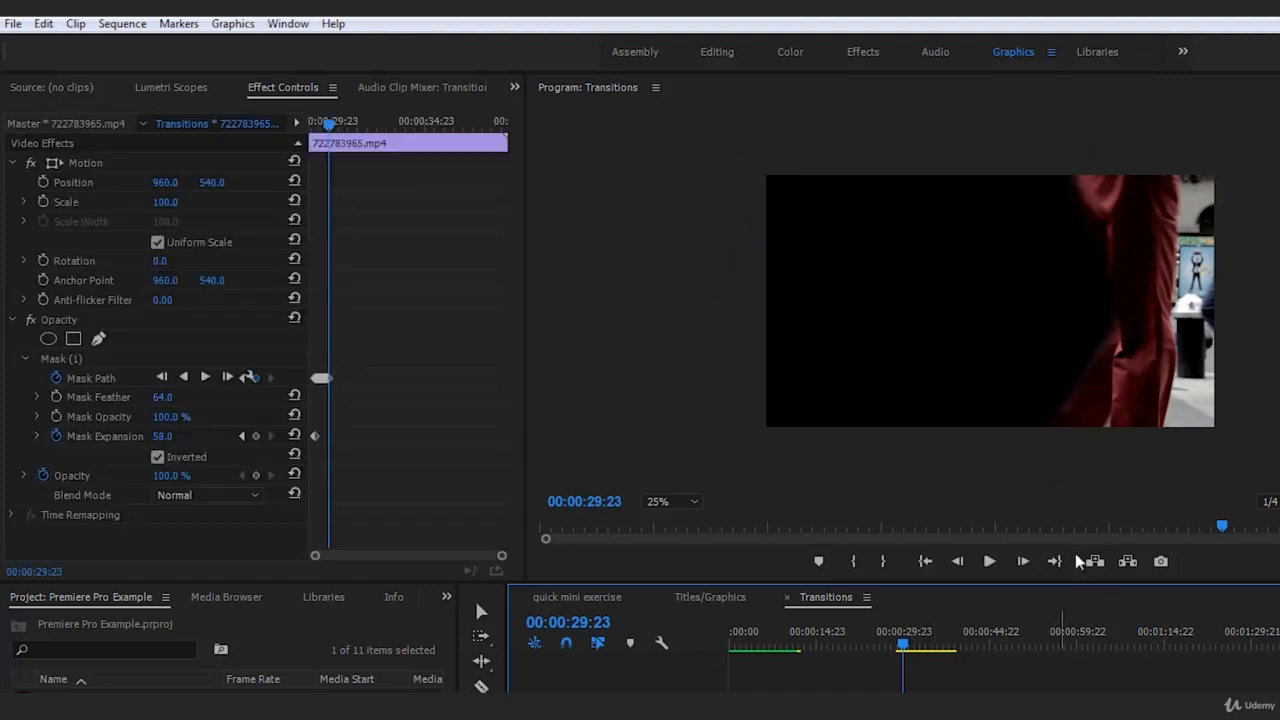
click(1024, 560)
click(60, 360)
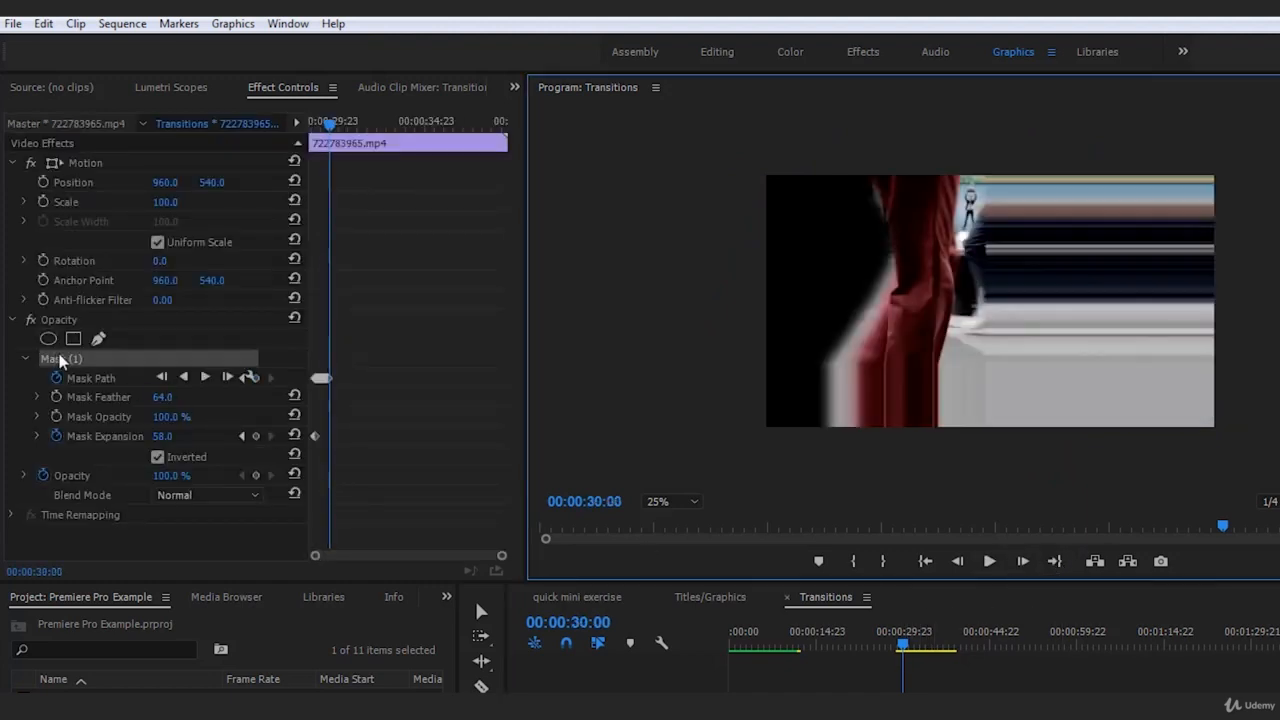
drag(995, 482, 1046, 485)
drag(1111, 309, 1117, 313)
drag(1071, 211, 1085, 203)
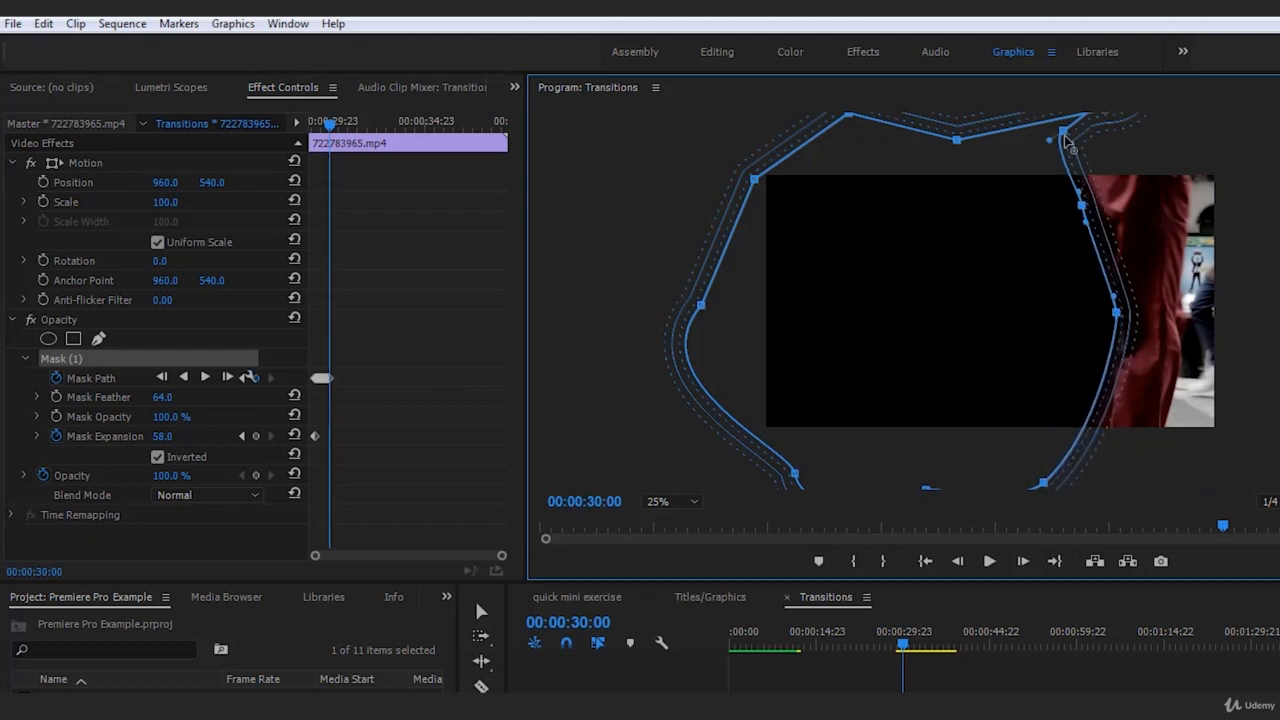
drag(1066, 139, 1078, 118)
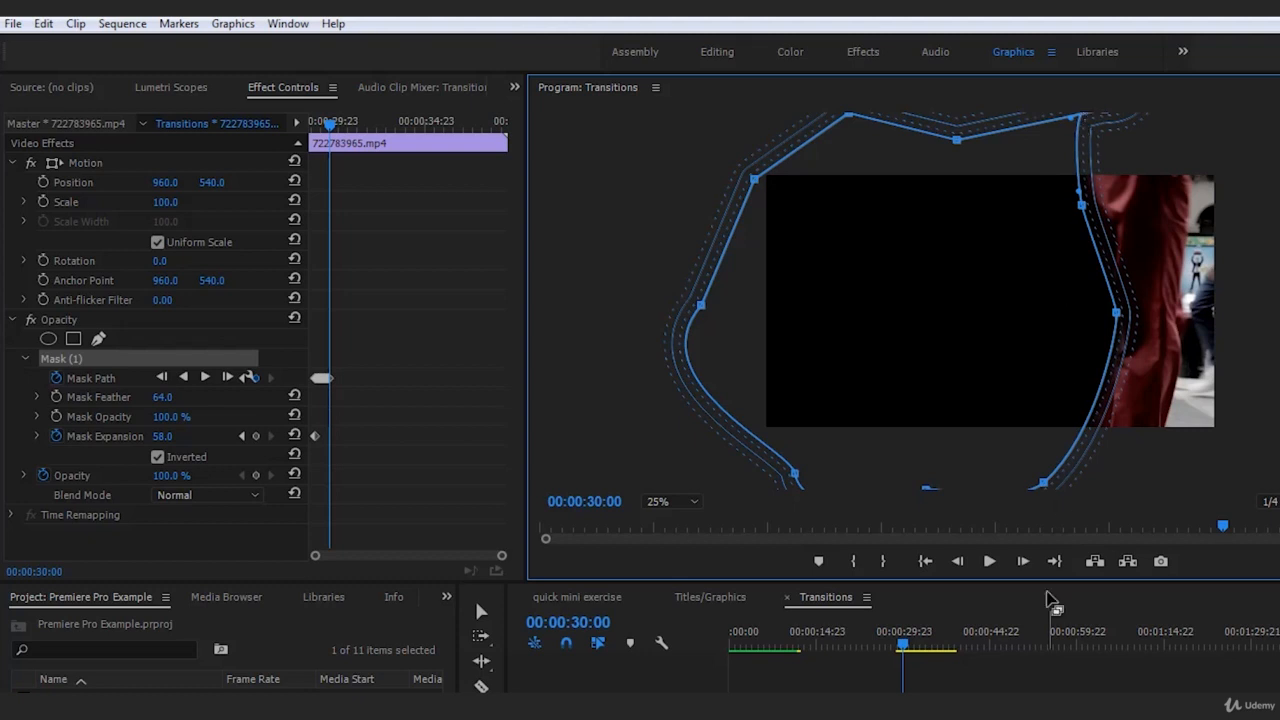
click(1050, 600)
Nudge the mask's knee, hip and lower points slightly further onto the trousers at 00:00:30:00, and deselect the clip to check
click(936, 700)
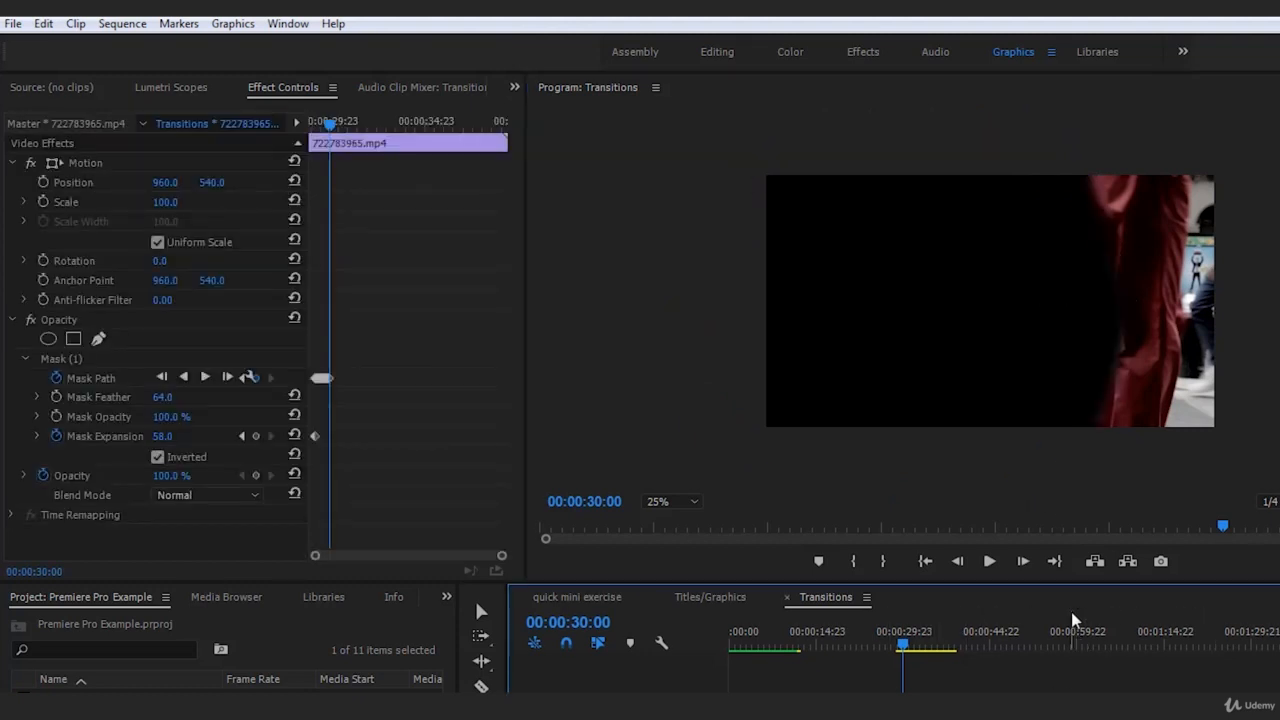
click(62, 358)
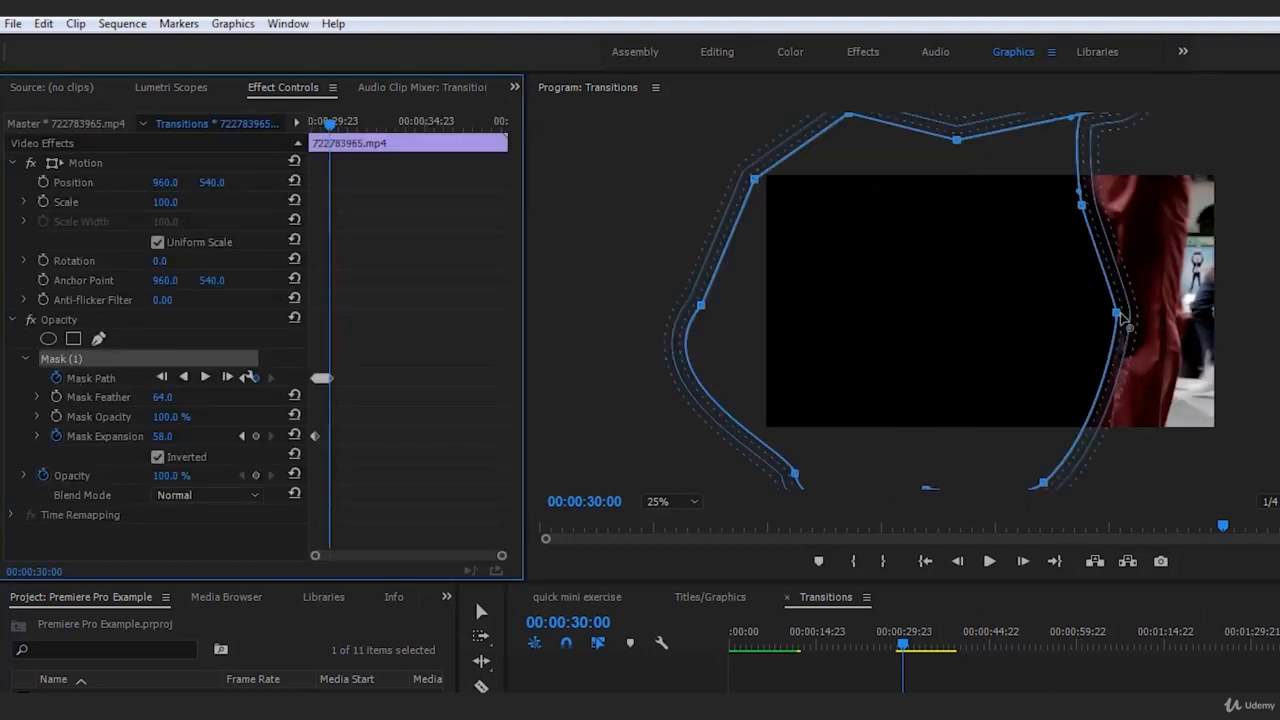
drag(1118, 316, 1124, 324)
drag(1082, 205, 1088, 215)
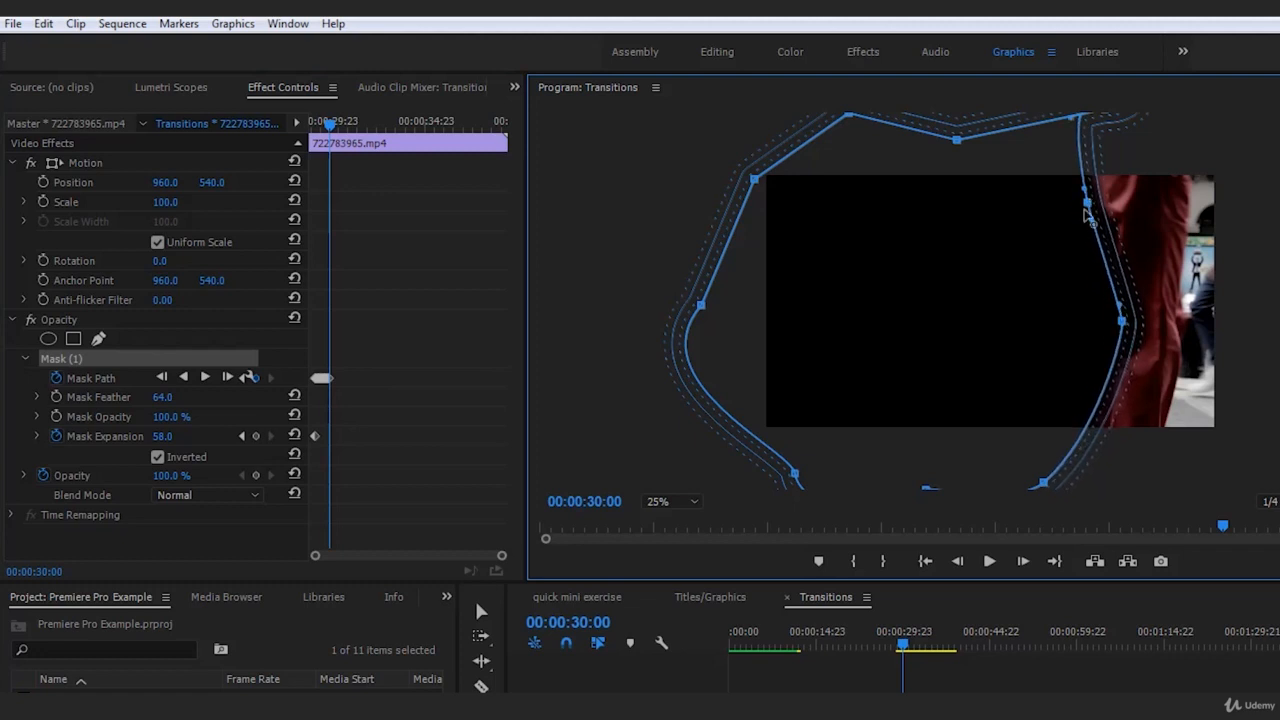
mouse_move(1040, 484)
mouse_down()
mouse_move(1037, 470)
mouse_move(1052, 476)
mouse_up()
click(1066, 688)
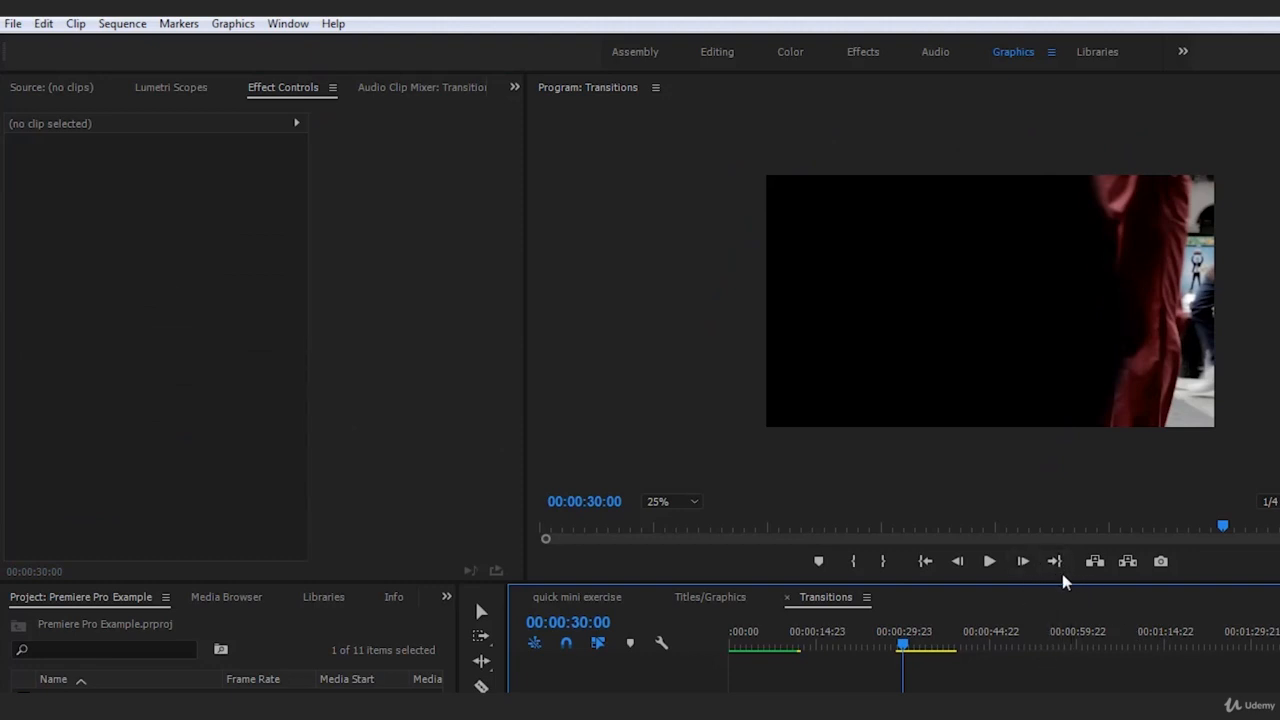
At 00:00:30:01, shift the mask slightly and fit its lower, middle and upper points to the trousers' trailing edge, deselecting the clip to check
click(1022, 562)
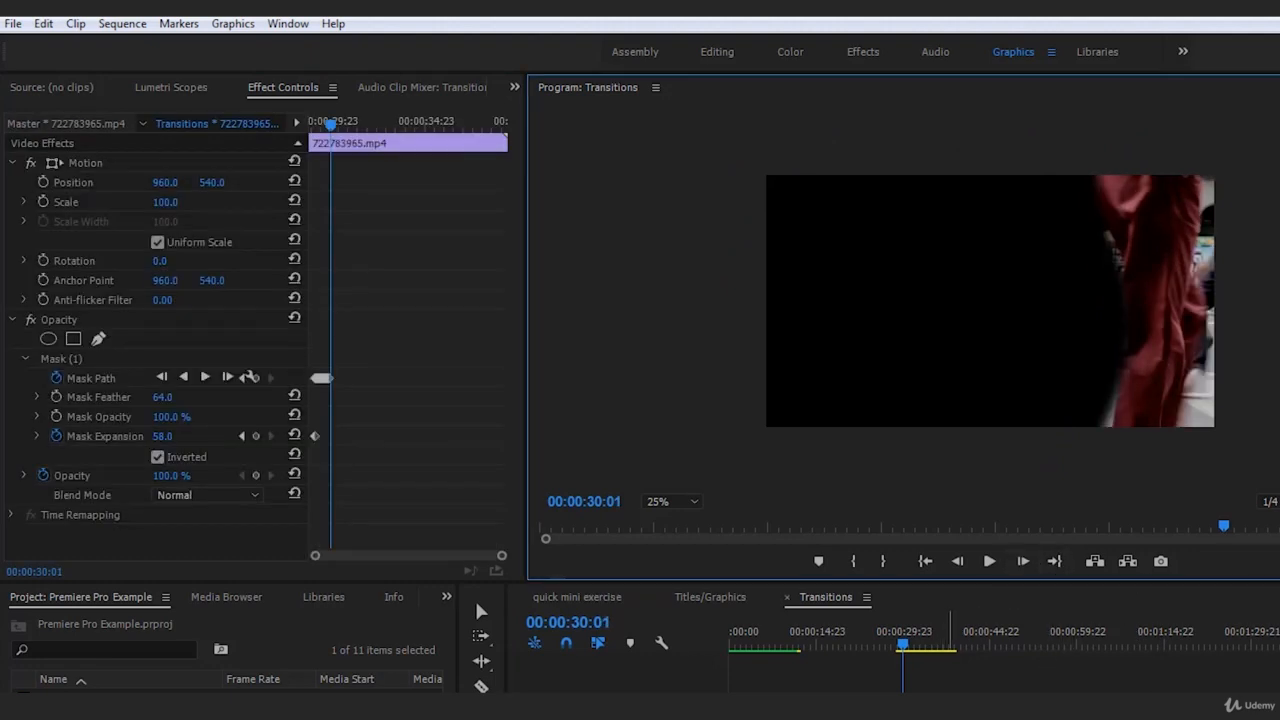
click(64, 358)
drag(949, 363, 943, 360)
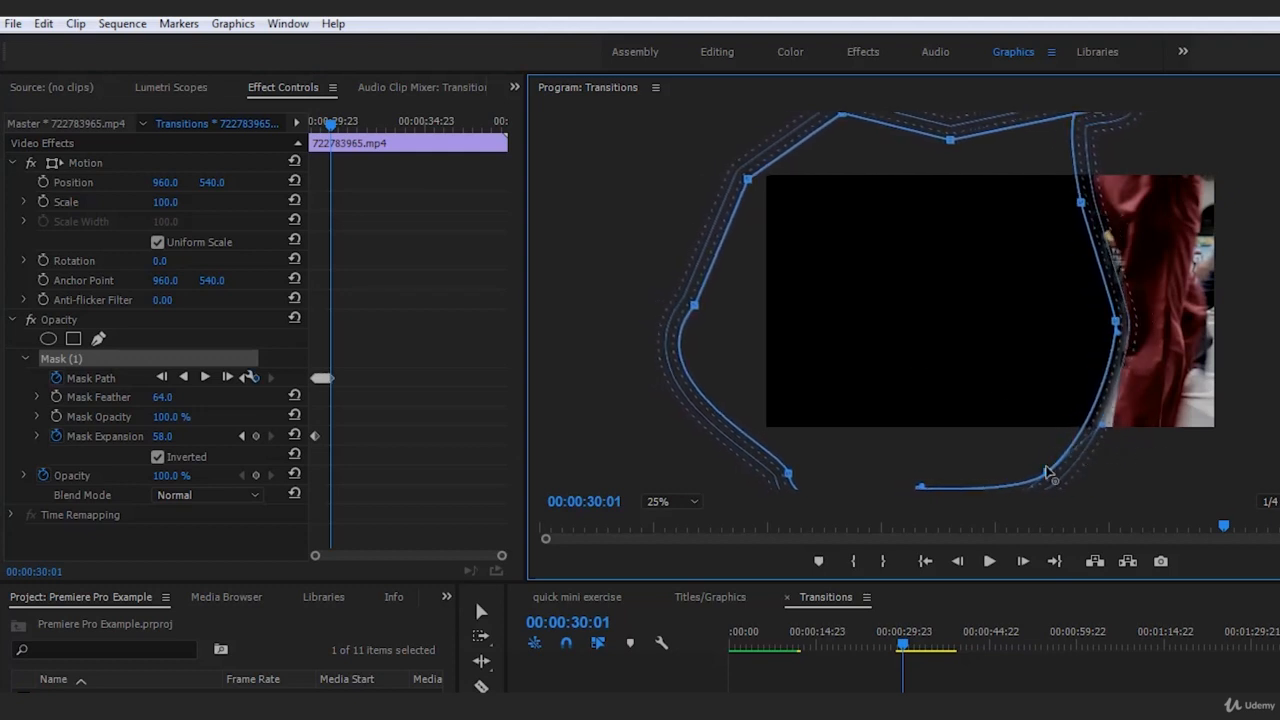
drag(1045, 472, 1091, 422)
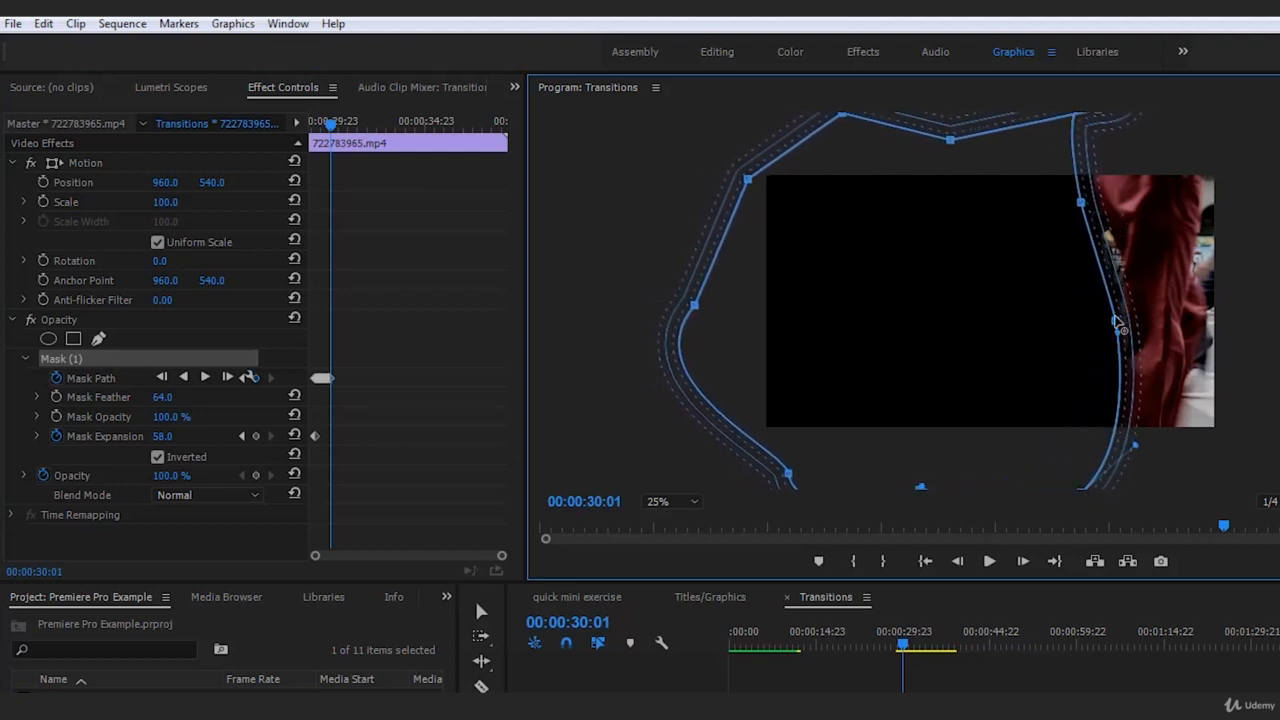
drag(1116, 319, 1121, 304)
drag(1080, 203, 1093, 203)
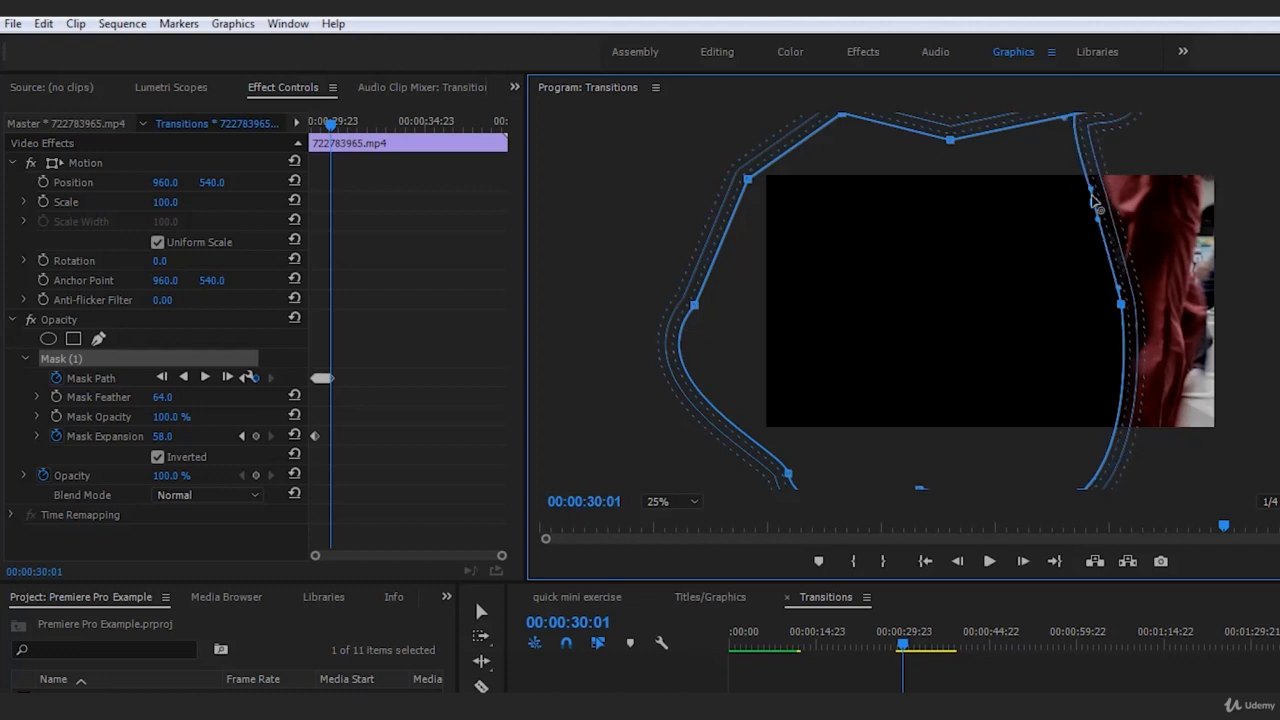
drag(1121, 304, 1115, 242)
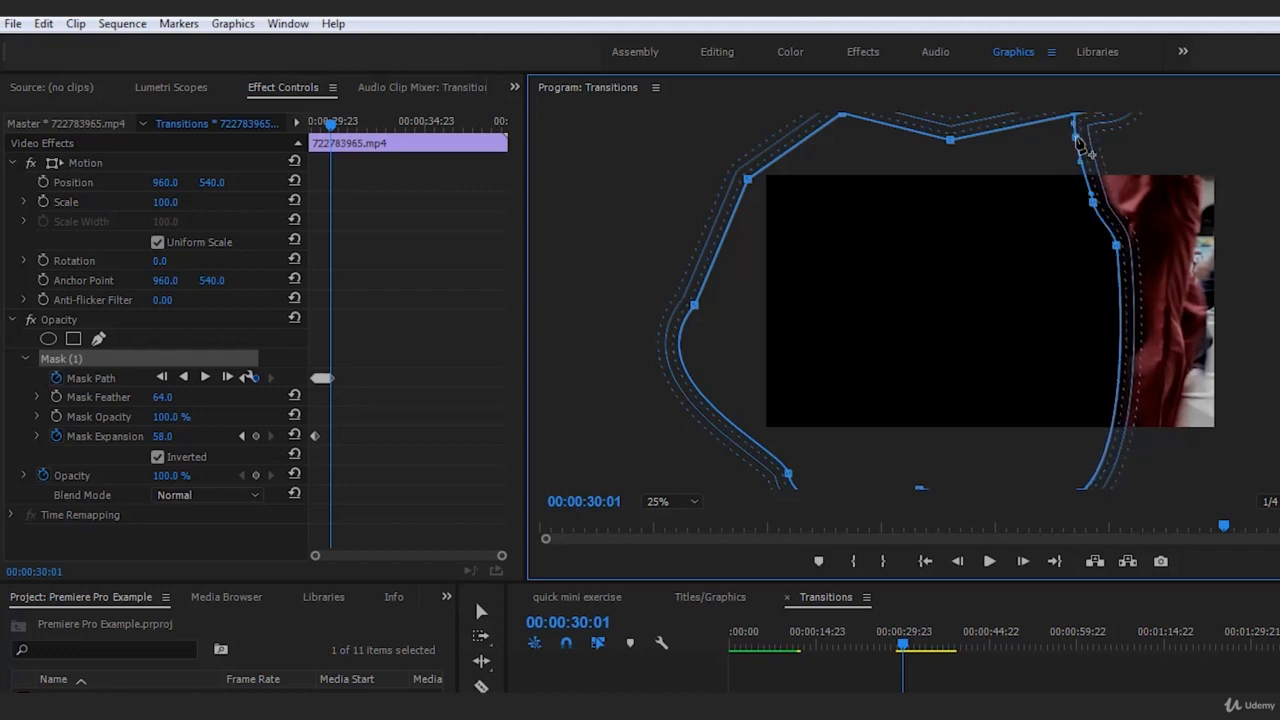
drag(1077, 138, 1082, 129)
click(1125, 688)
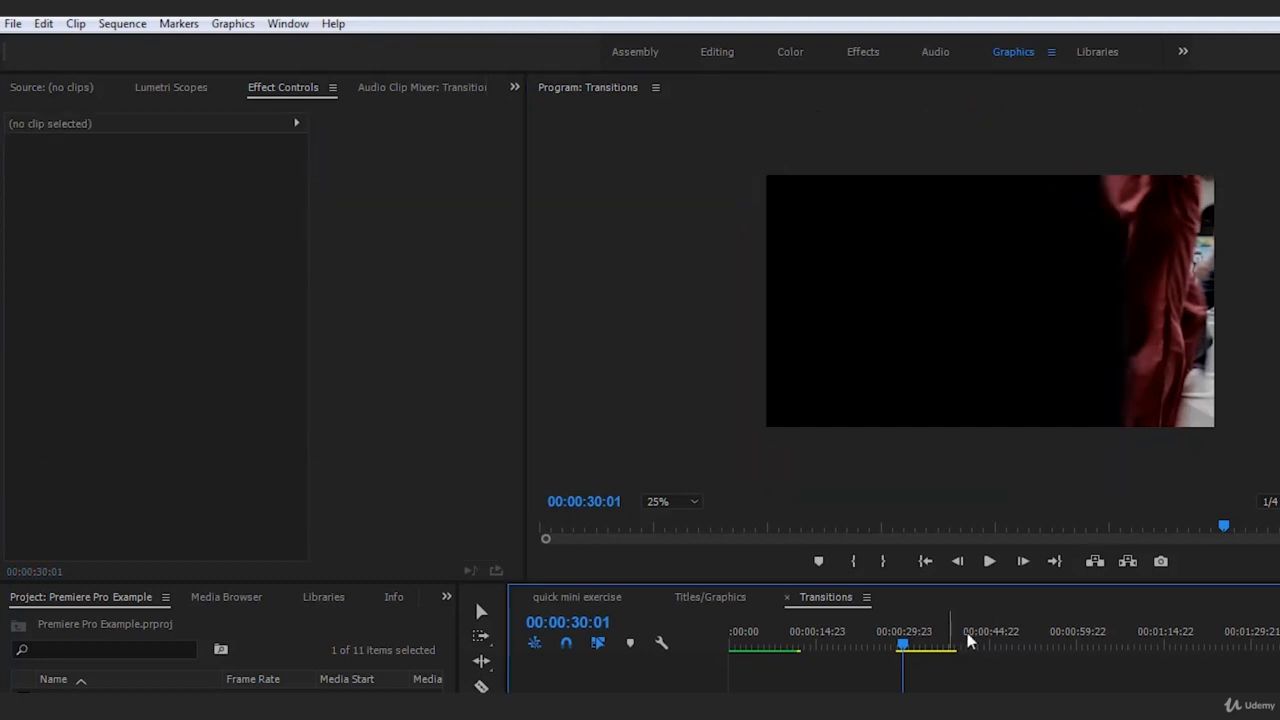
Nudge the mask's lower point slightly further onto the trouser leg at 00:00:30:01, and deselect the clip
click(936, 690)
click(67, 361)
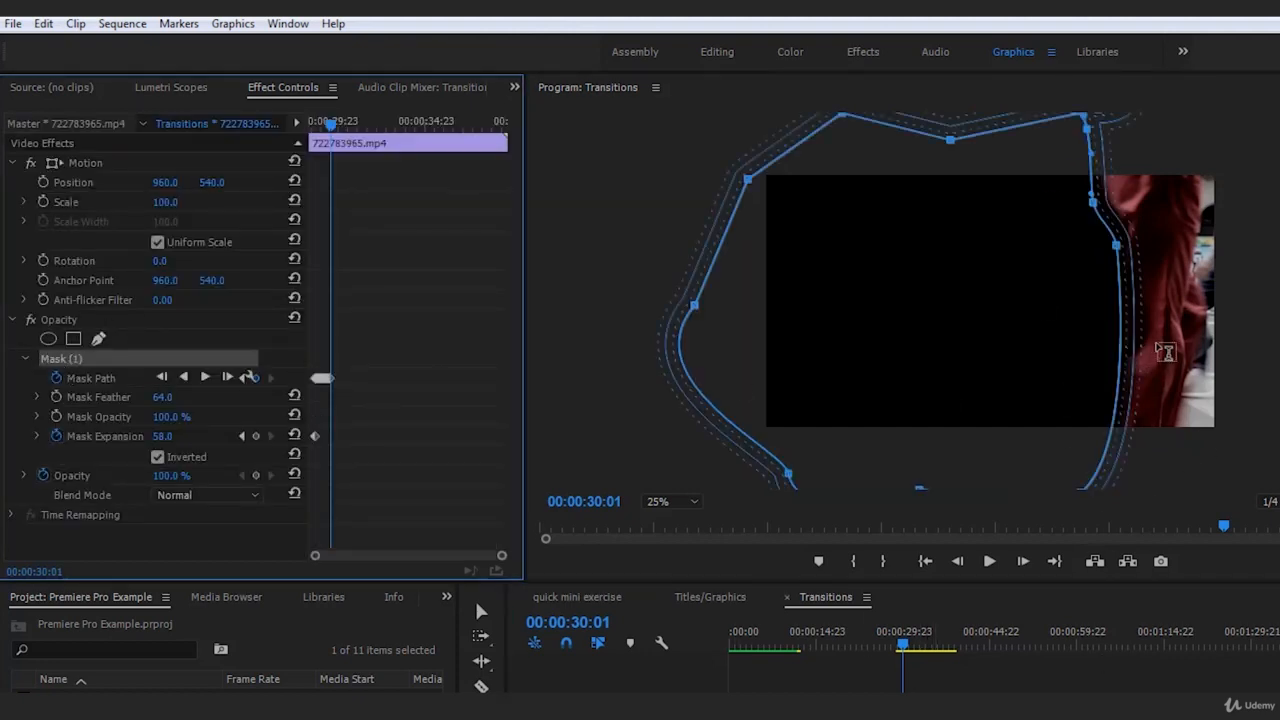
drag(1102, 466, 1114, 466)
click(1074, 686)
At 00:00:30:02, move the whole mask with the walker, pull its lower point back to the trouser edge, and deselect the clip
click(1020, 564)
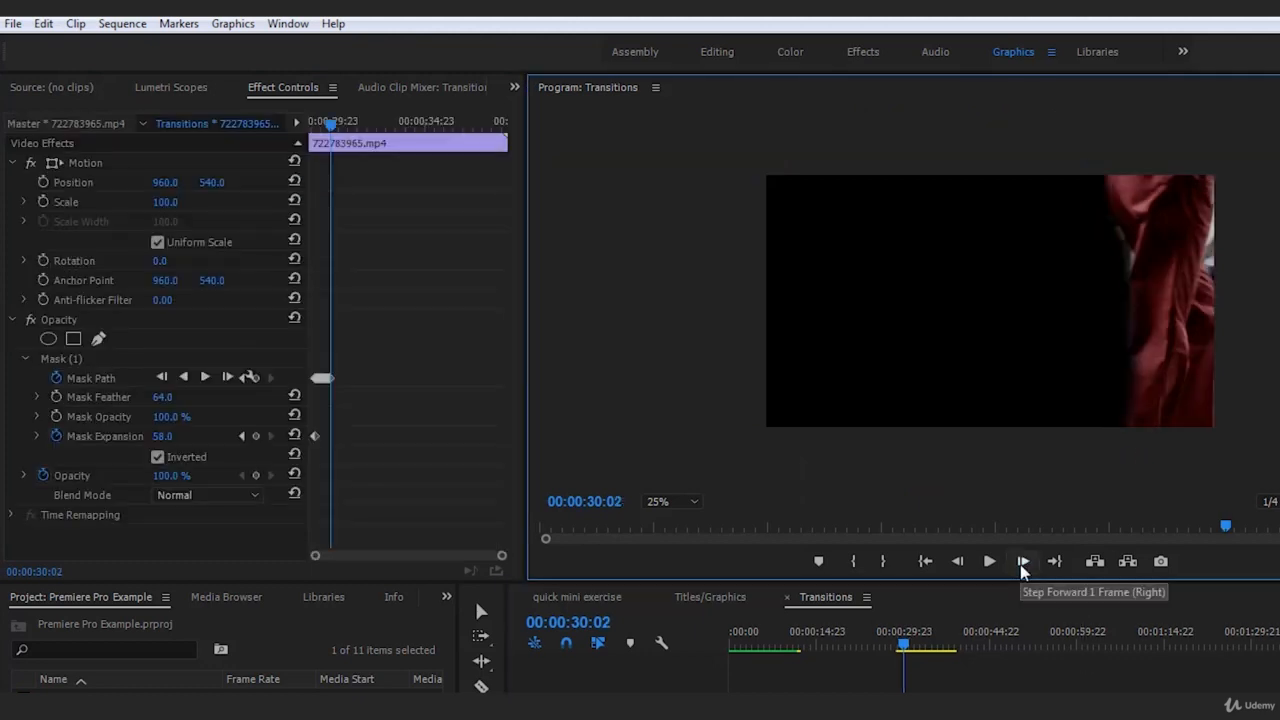
click(68, 360)
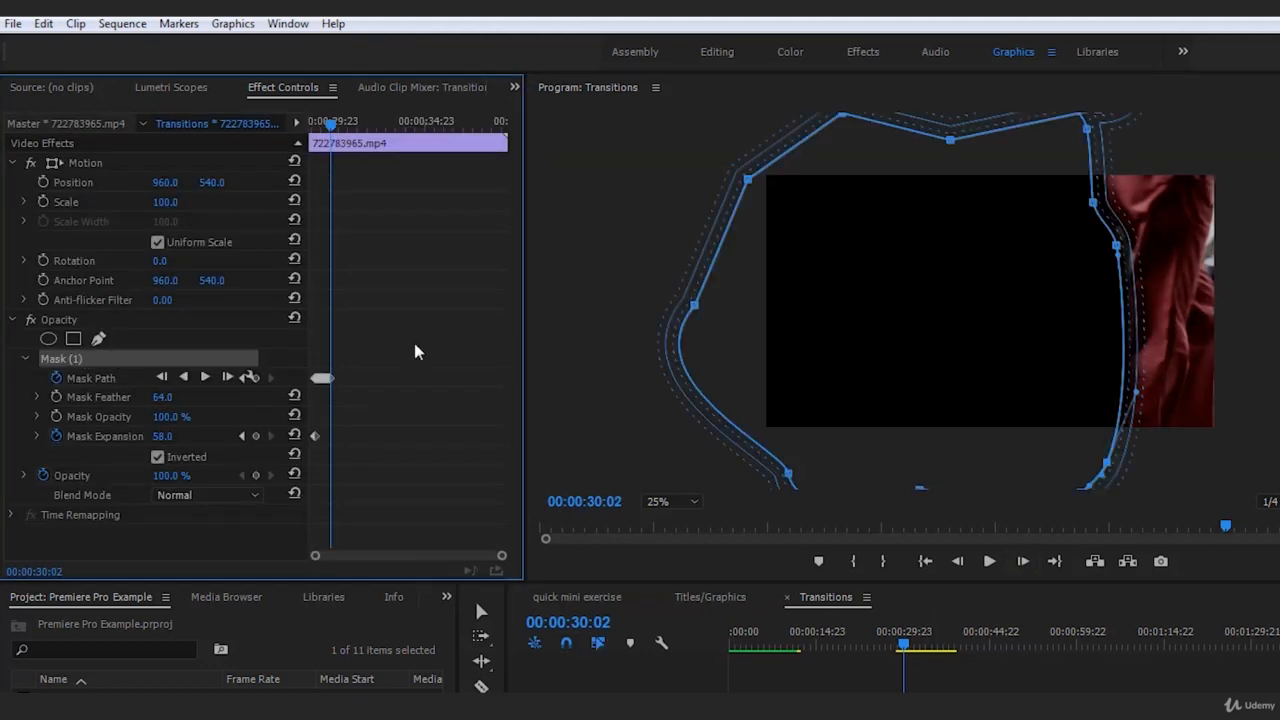
drag(908, 315, 924, 304)
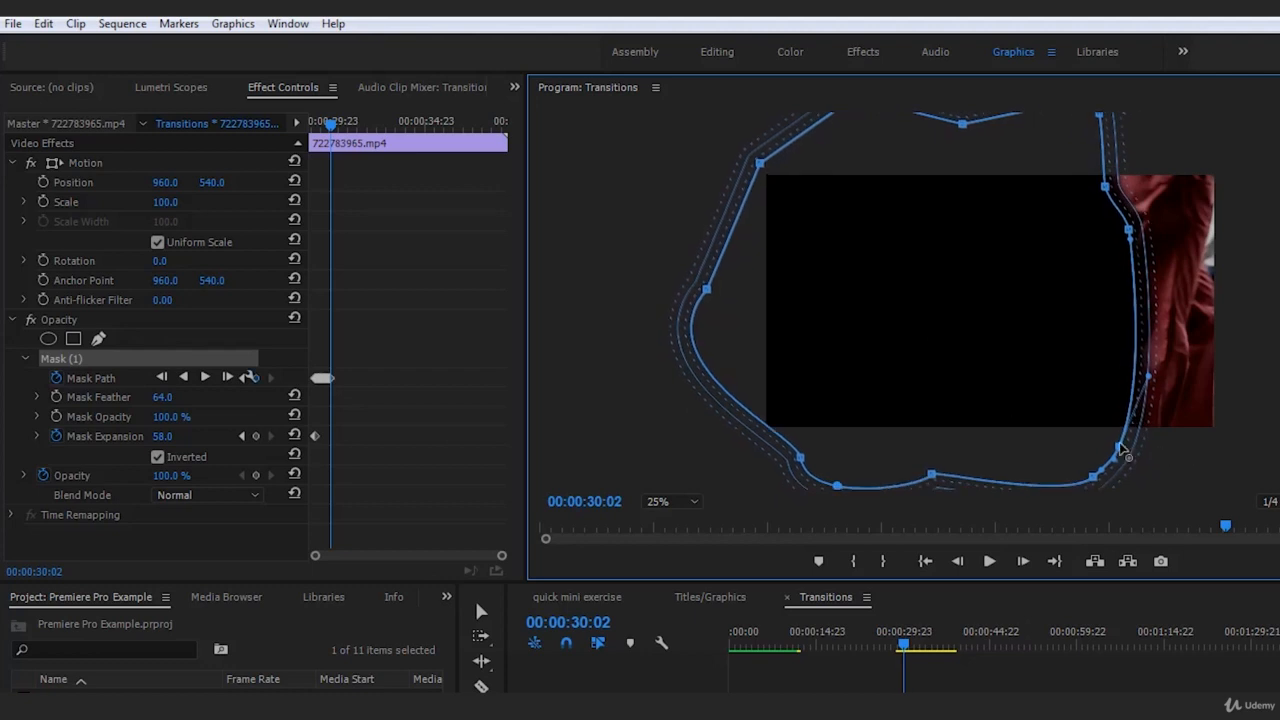
drag(1118, 446, 1093, 455)
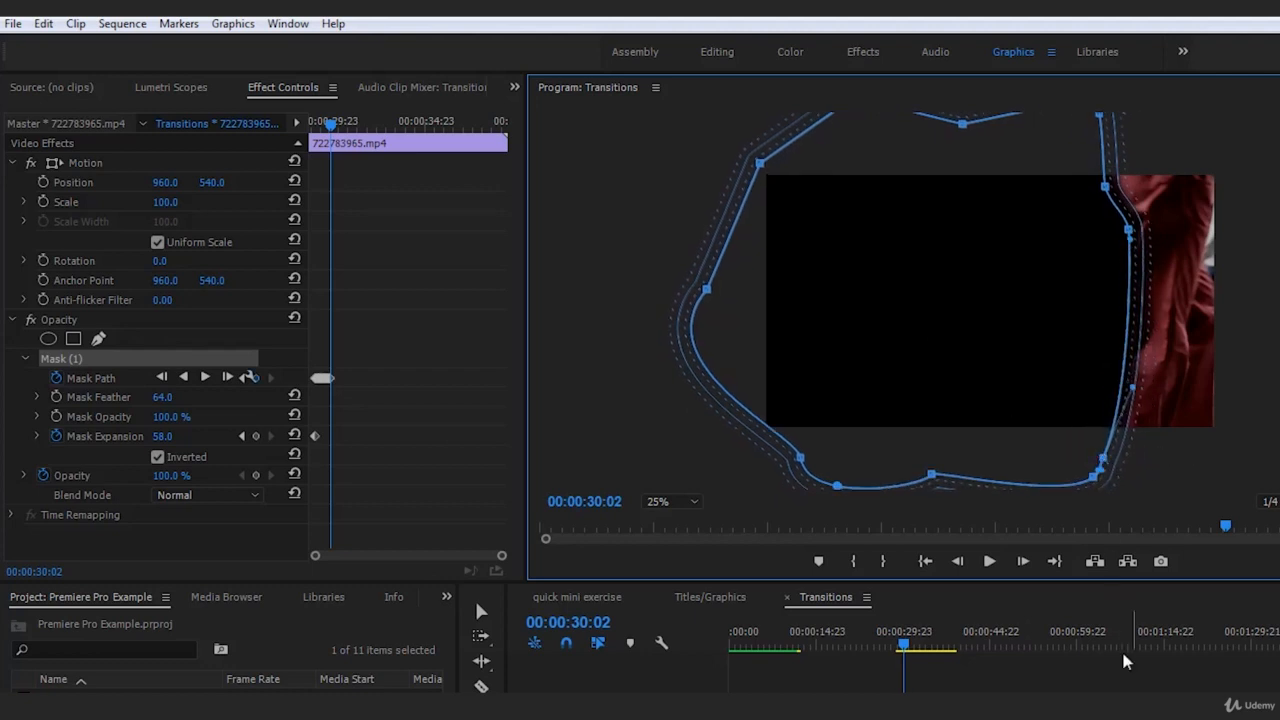
click(1110, 617)
At 00:00:30:03, move the whole mask with the walker and fit its lower point to the trouser leg, deselecting the clip to check
click(1023, 561)
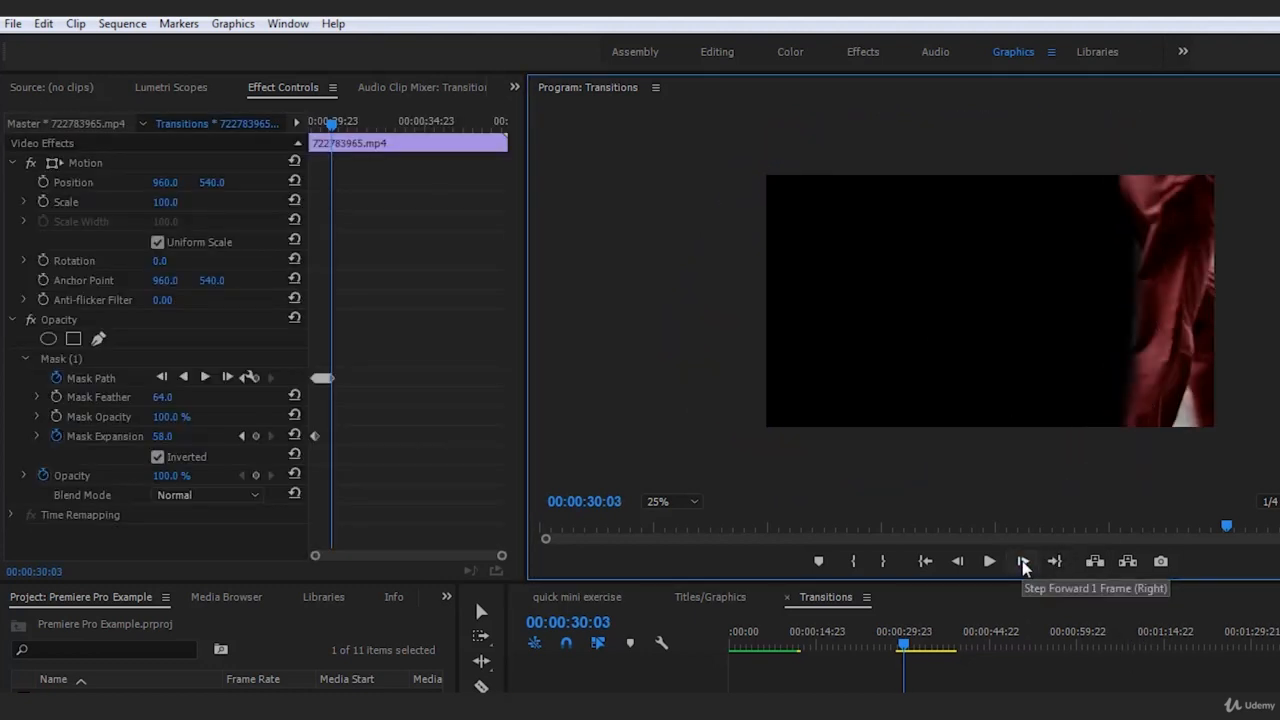
click(66, 362)
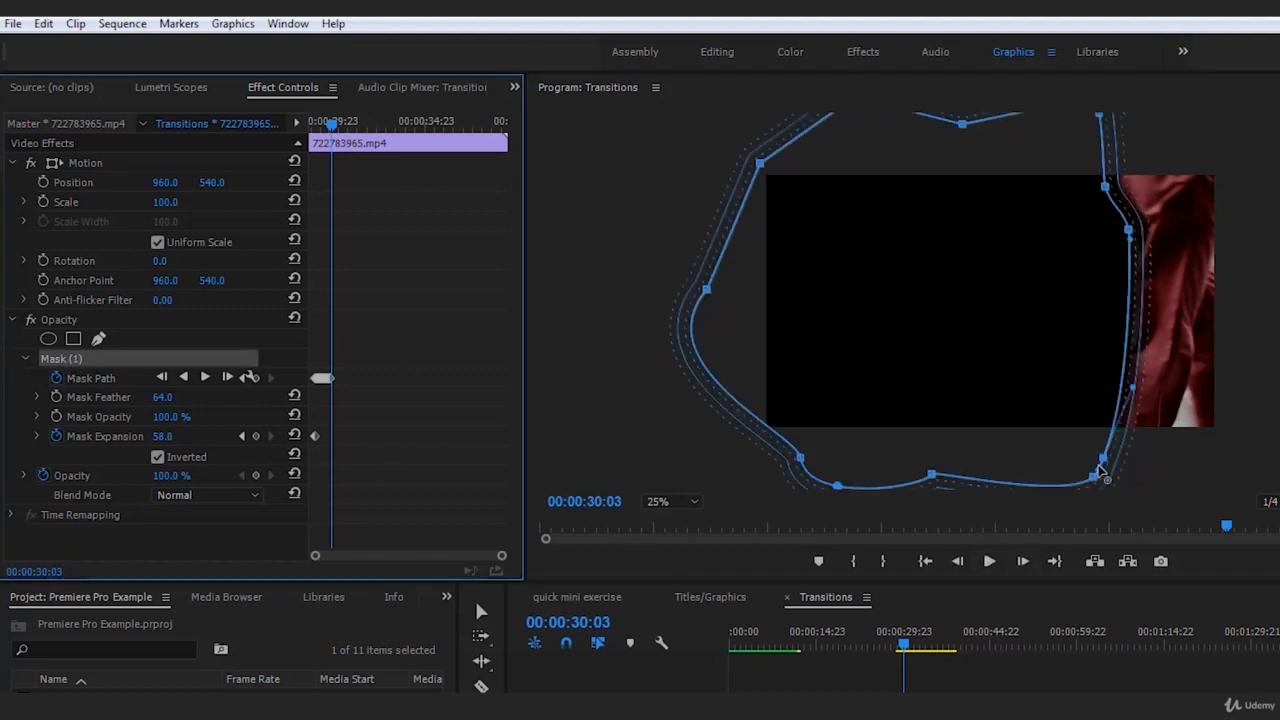
drag(1103, 459, 1077, 445)
drag(1042, 341, 1061, 341)
drag(1099, 443, 1109, 450)
click(1164, 688)
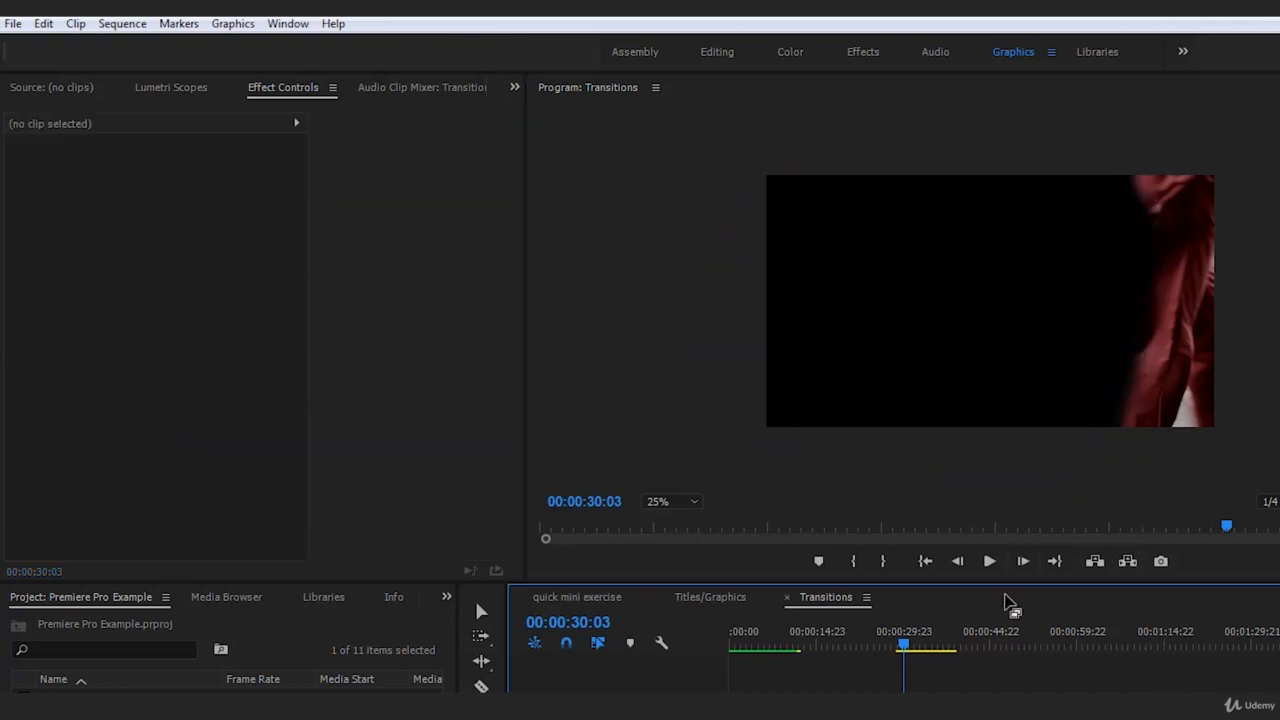
Nudge the mask's lower point slightly further onto the trouser leg at 00:00:30:03, and deselect the clip
click(931, 700)
click(67, 361)
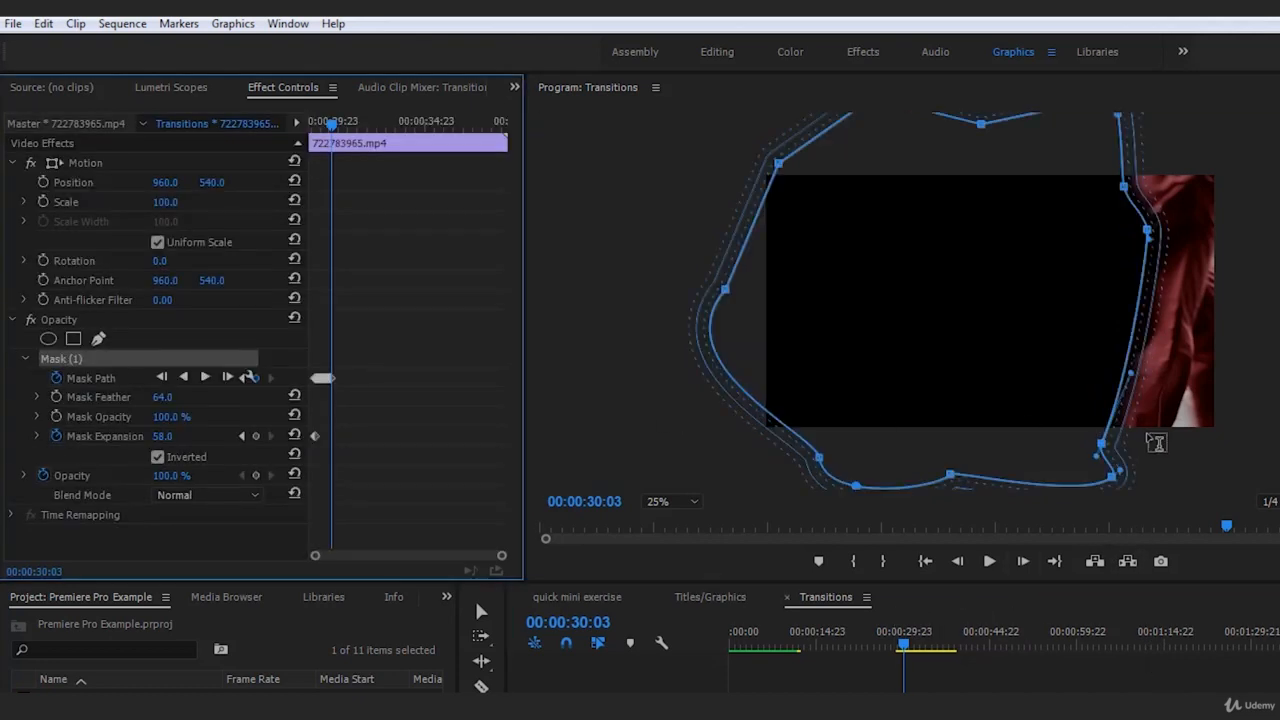
drag(1102, 444, 1107, 446)
click(1148, 692)
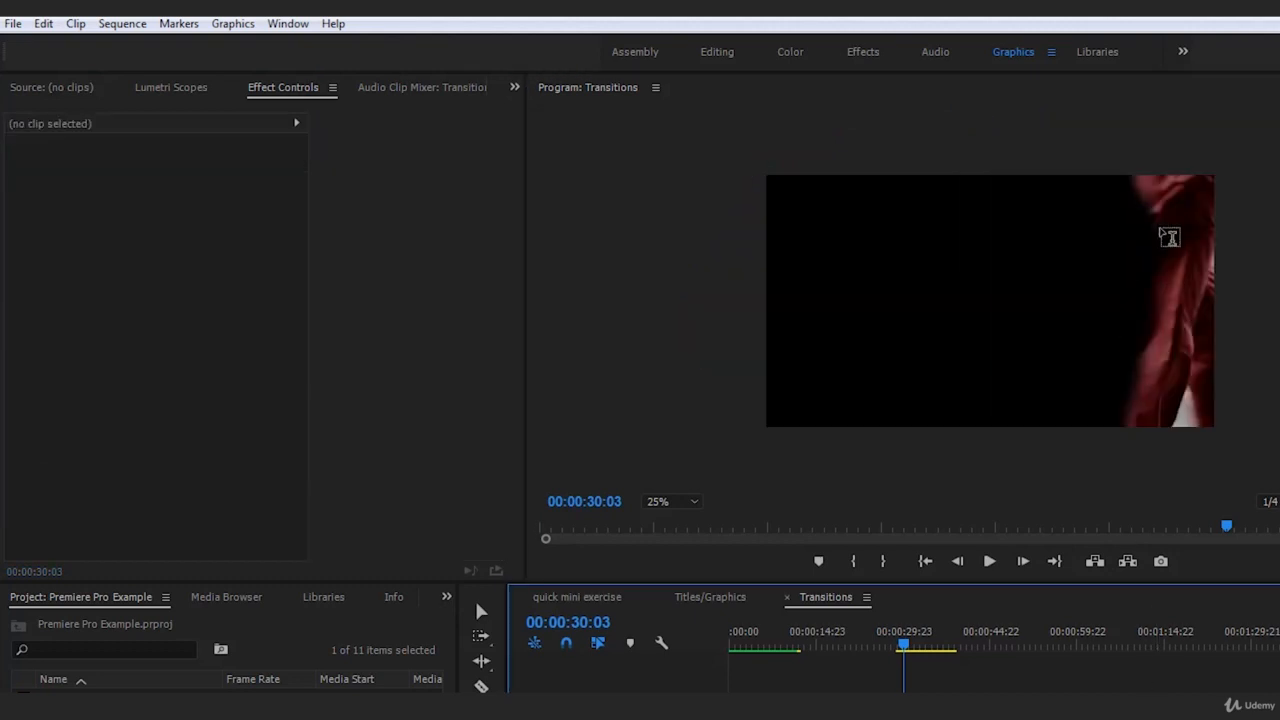
Move the whole mask forward with the walker at 00:00:30:04 and again at 00:00:30:05, deselecting the clip to check the trouser edge
click(1022, 561)
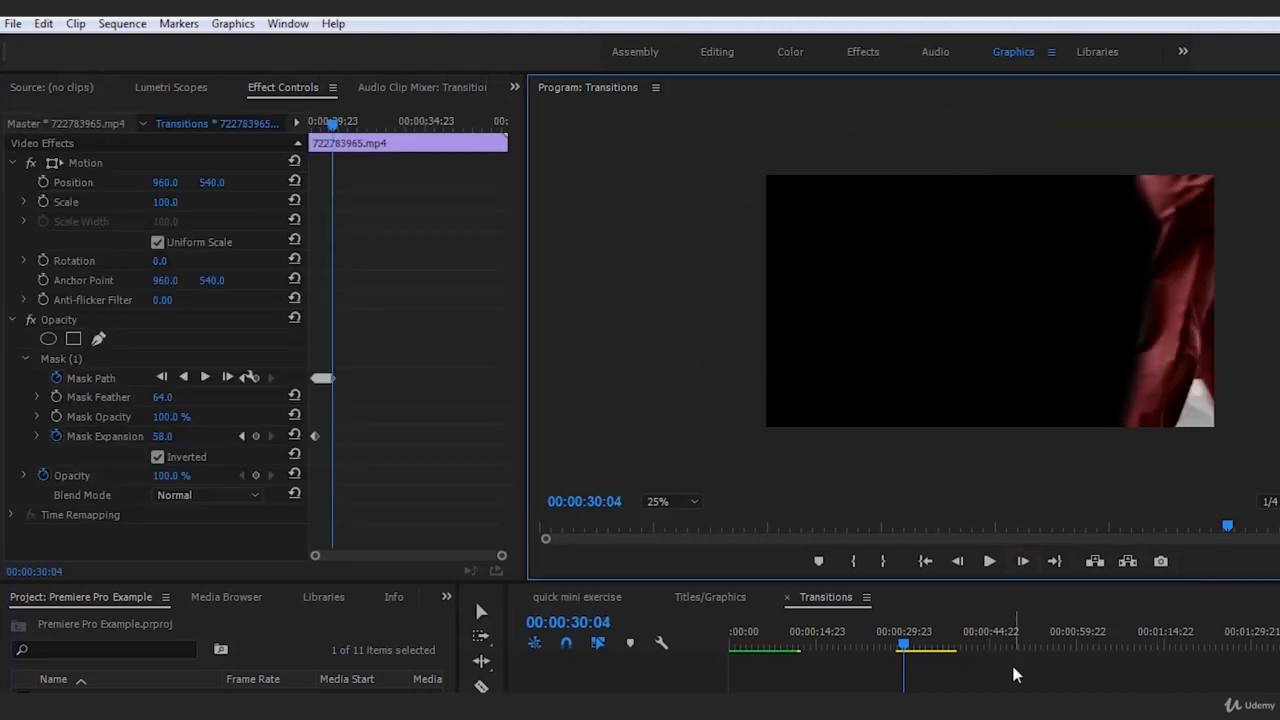
click(120, 362)
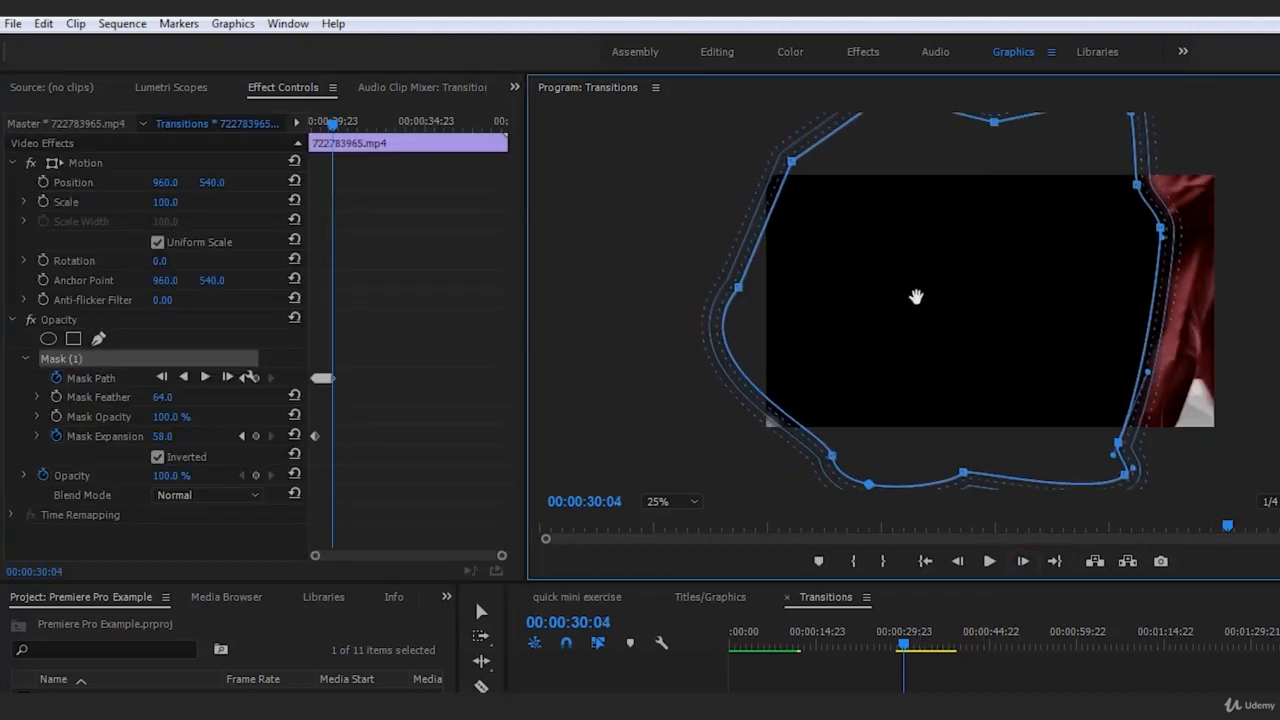
click(1025, 564)
click(1112, 692)
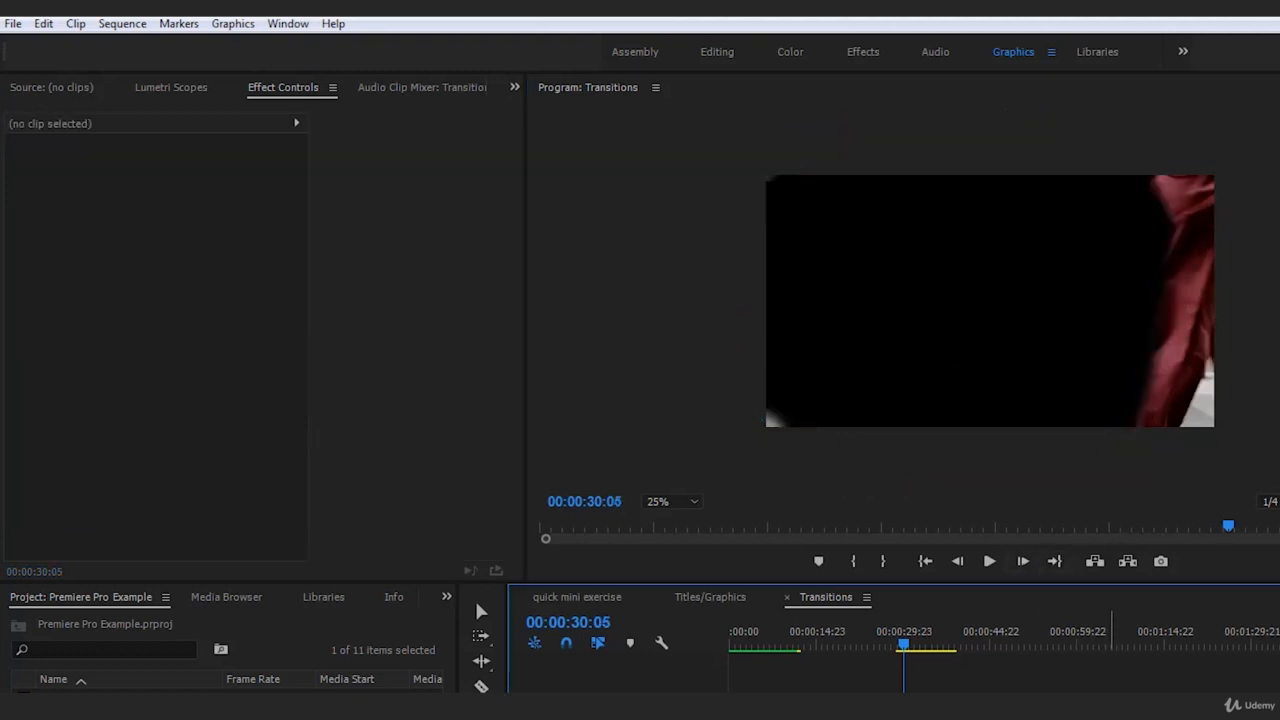
click(927, 692)
click(92, 358)
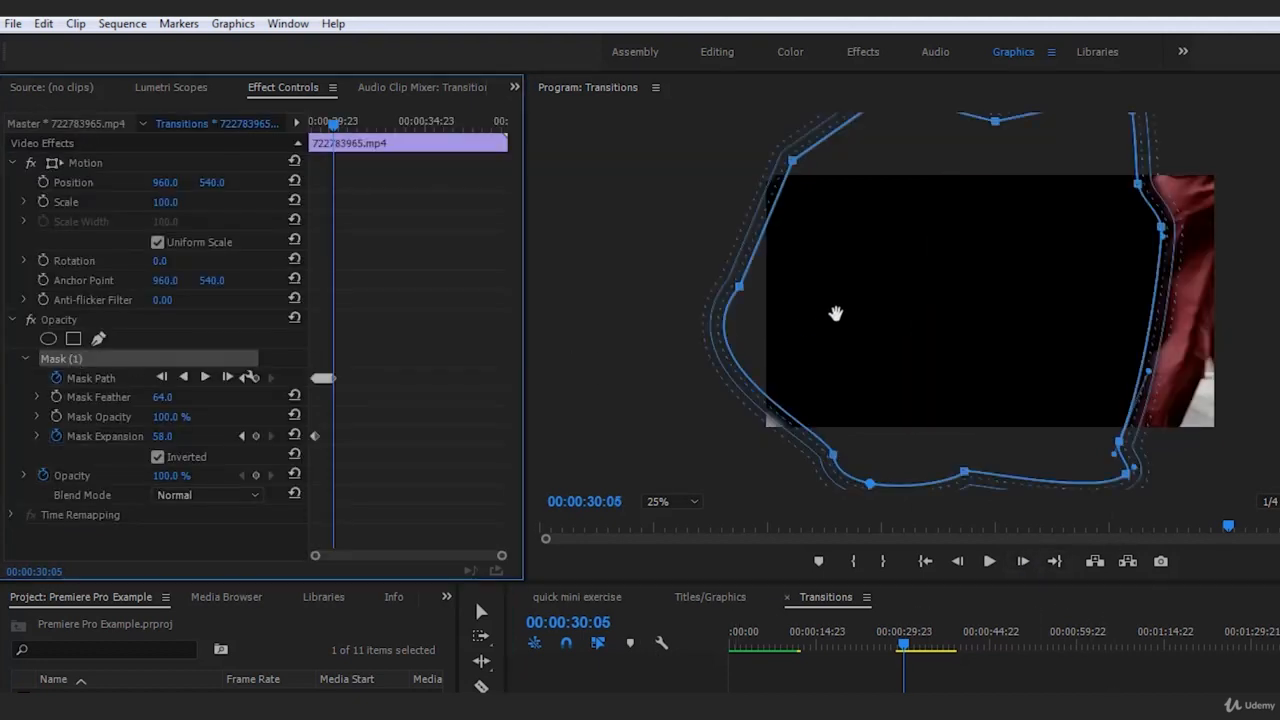
click(1026, 561)
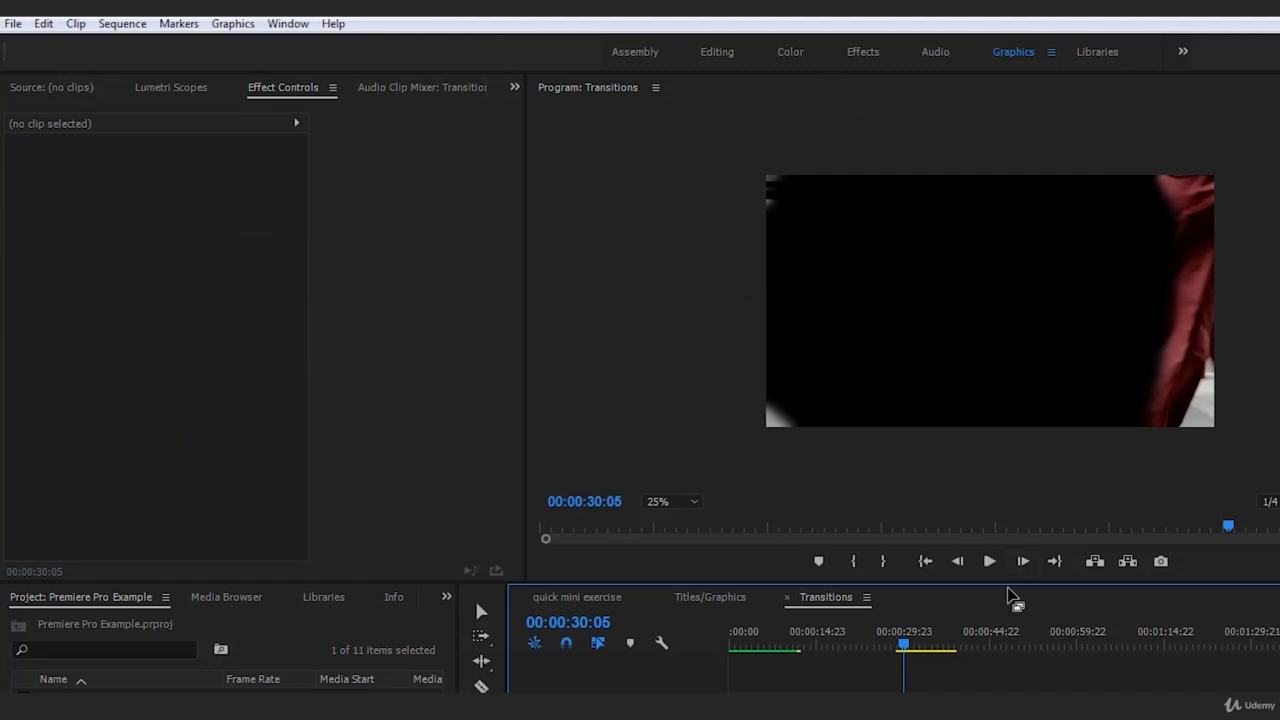
At 00:00:30:05, pull the mask's lower-left and upper-left points well outside the frame to cover its exposed corners, and deselect the clip
click(927, 692)
click(76, 358)
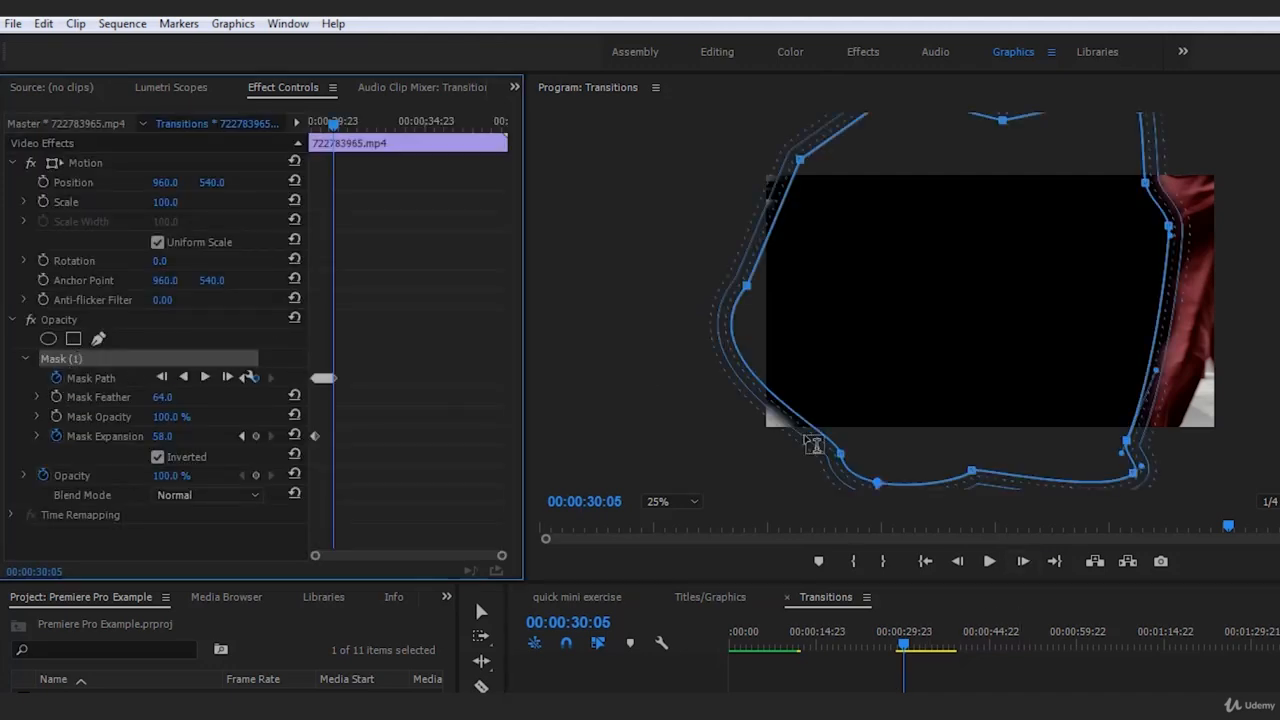
drag(808, 412, 787, 329)
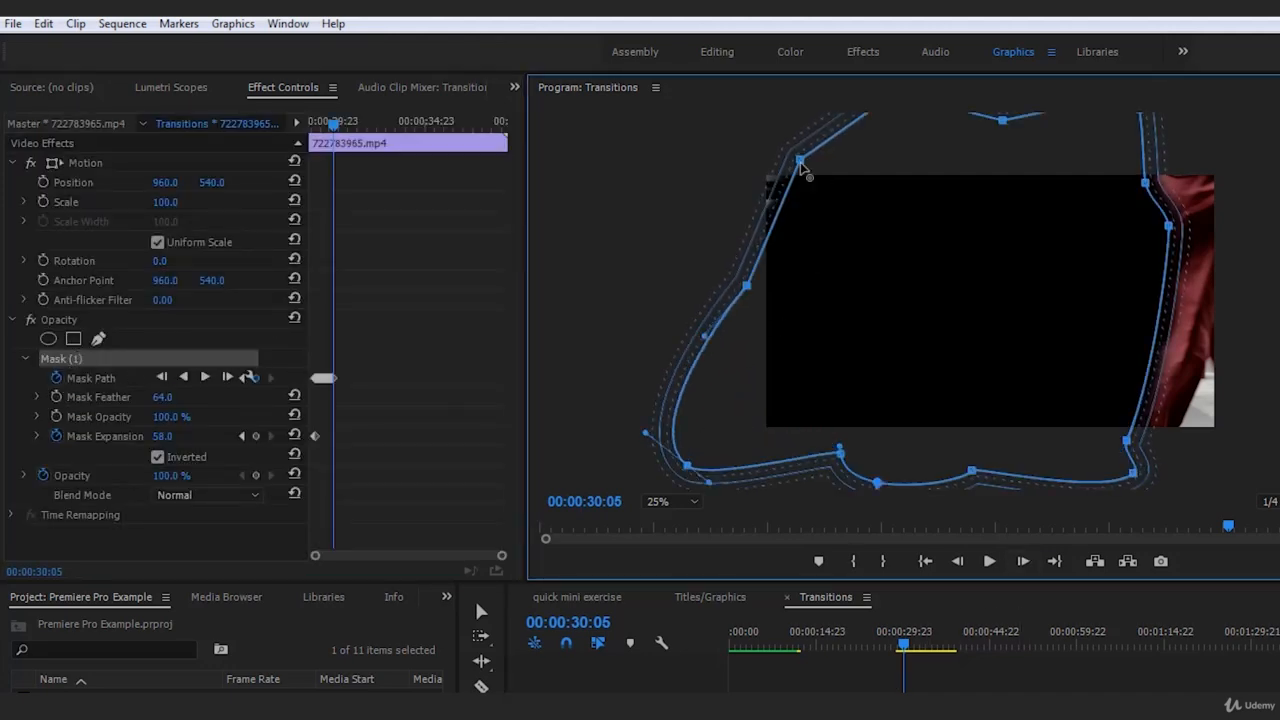
drag(801, 162, 665, 106)
click(1045, 672)
Go back to 00:00:30:04, pull the mask's lower-left and upper-left points outside the frame, and deselect the clip
click(960, 561)
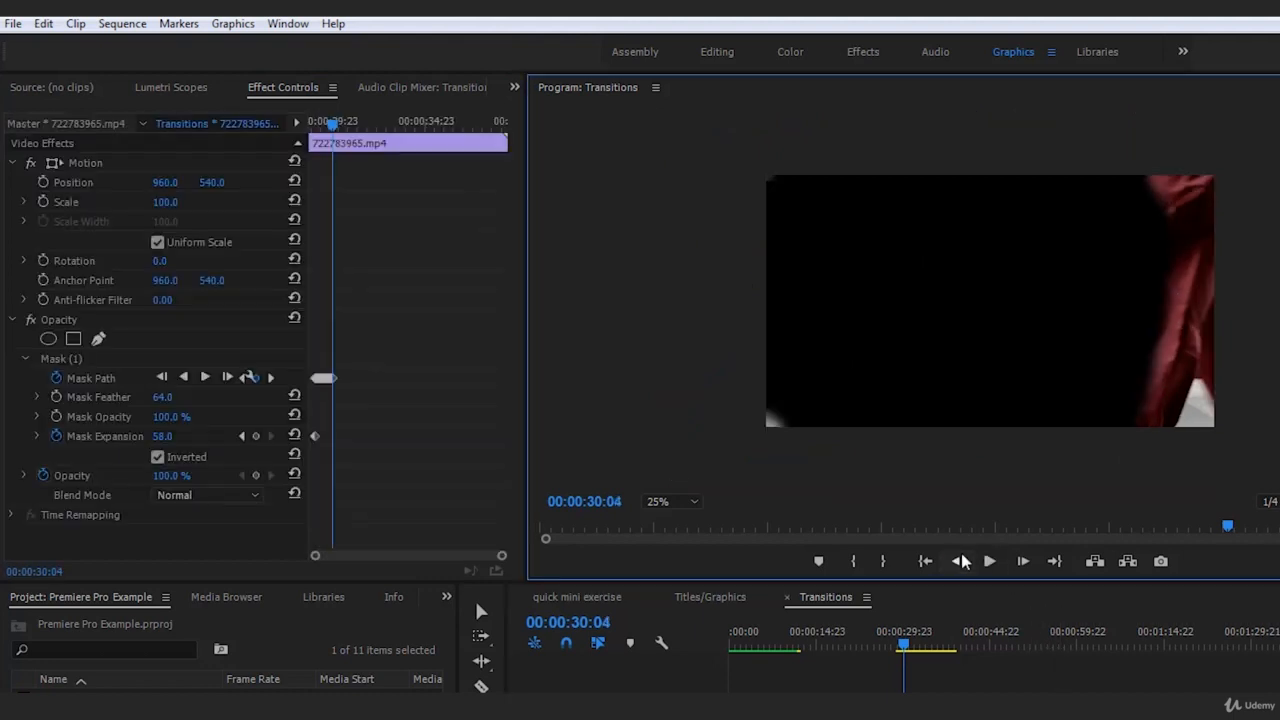
drag(902, 643, 921, 643)
click(62, 358)
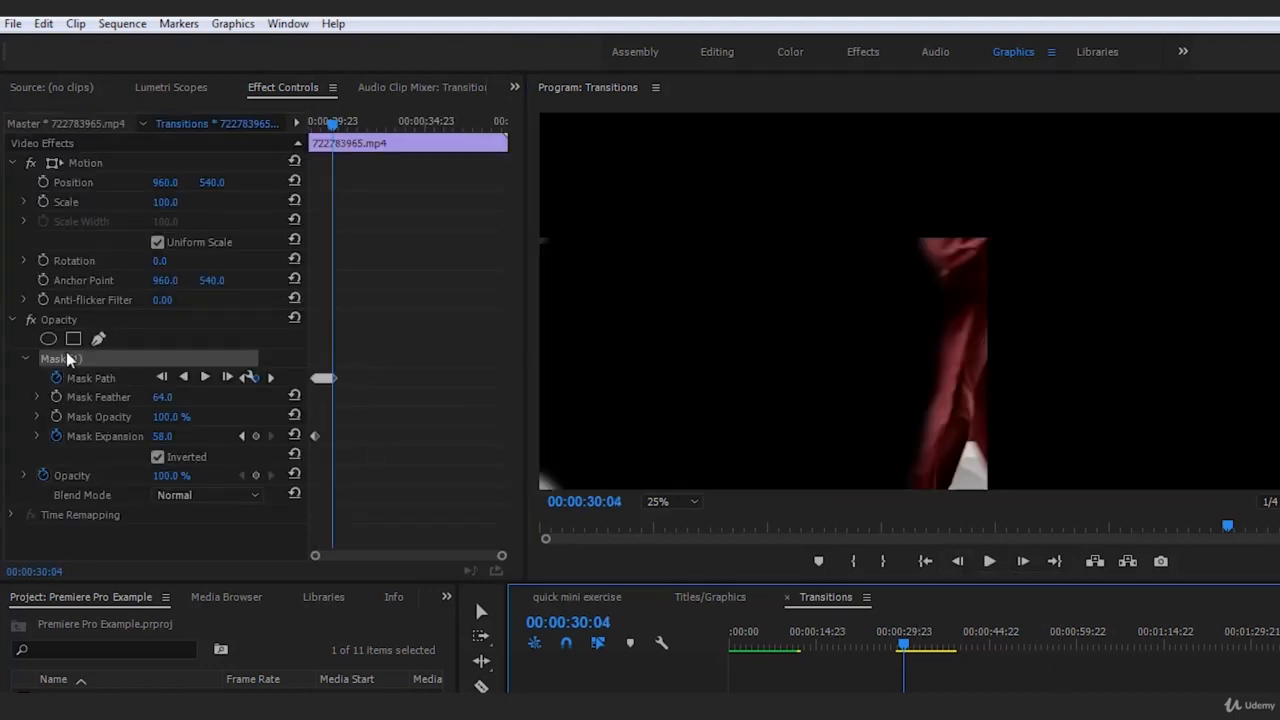
click(743, 316)
drag(793, 163, 702, 124)
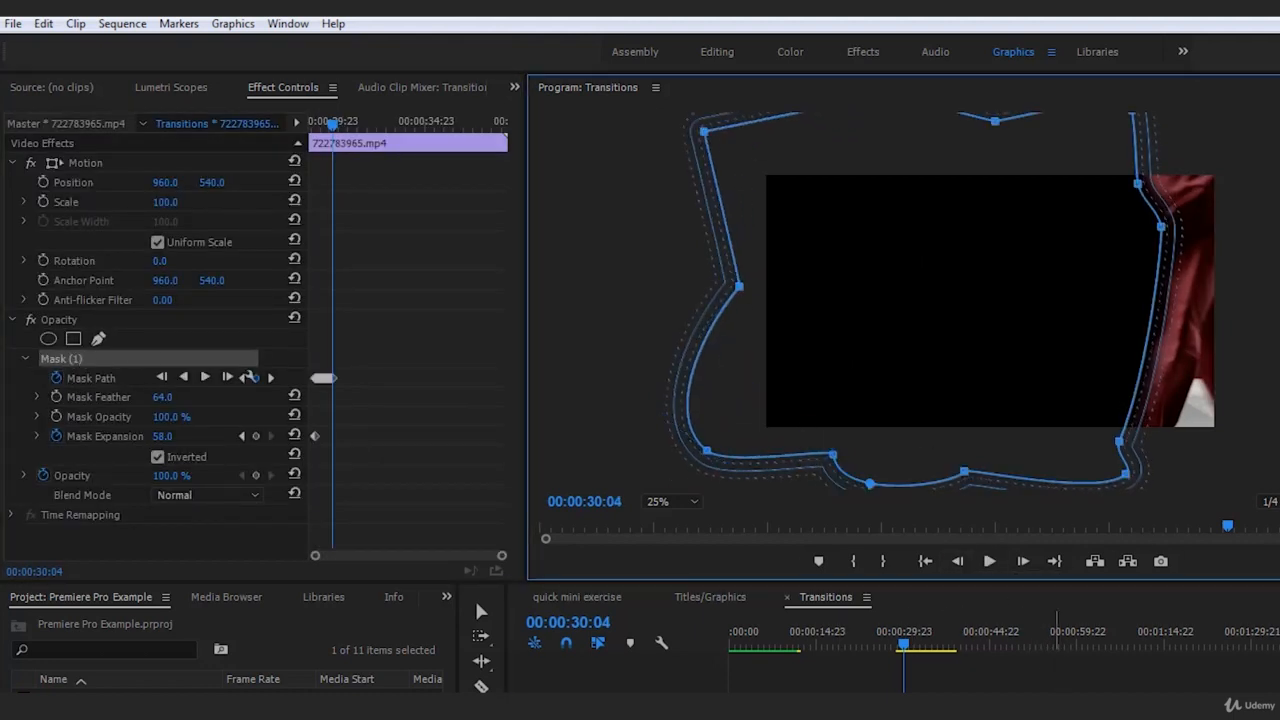
click(1041, 675)
At 00:00:30:03, shift the mask's upper-left and lower-left edges slightly outward from the frame, and deselect the clip
click(958, 562)
click(741, 672)
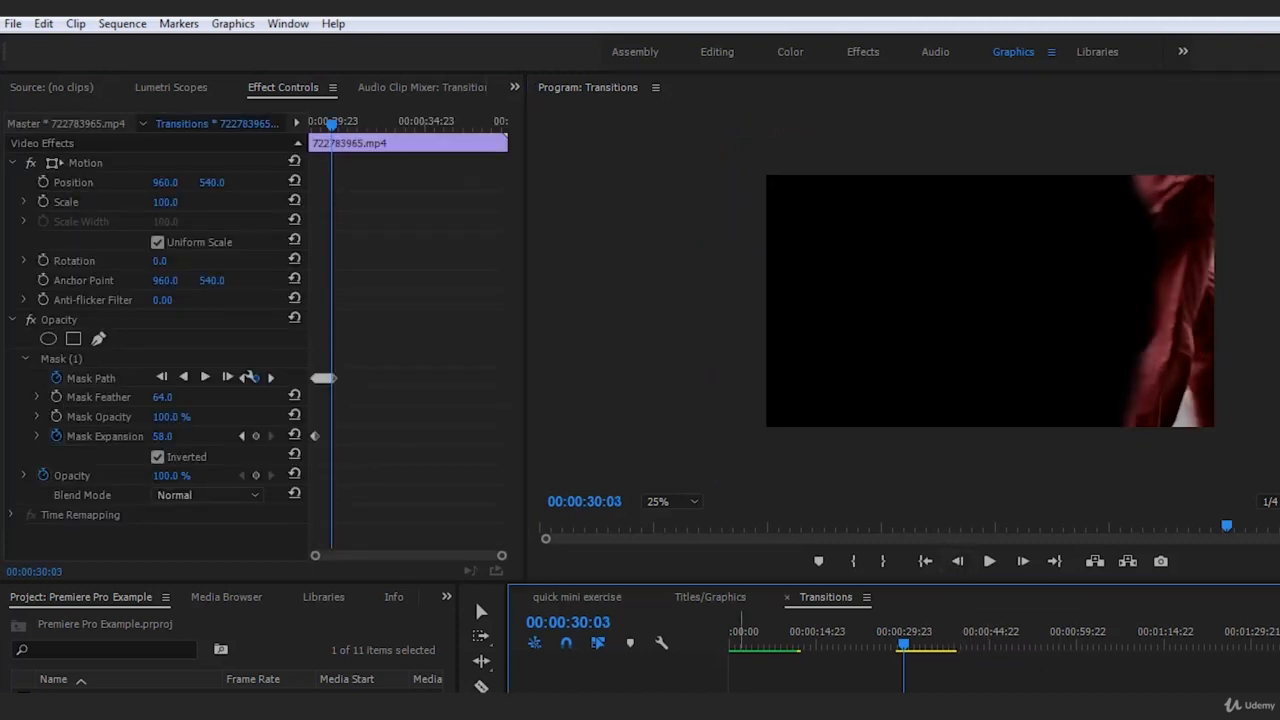
click(62, 360)
drag(778, 162, 752, 155)
drag(776, 417, 752, 433)
click(1013, 680)
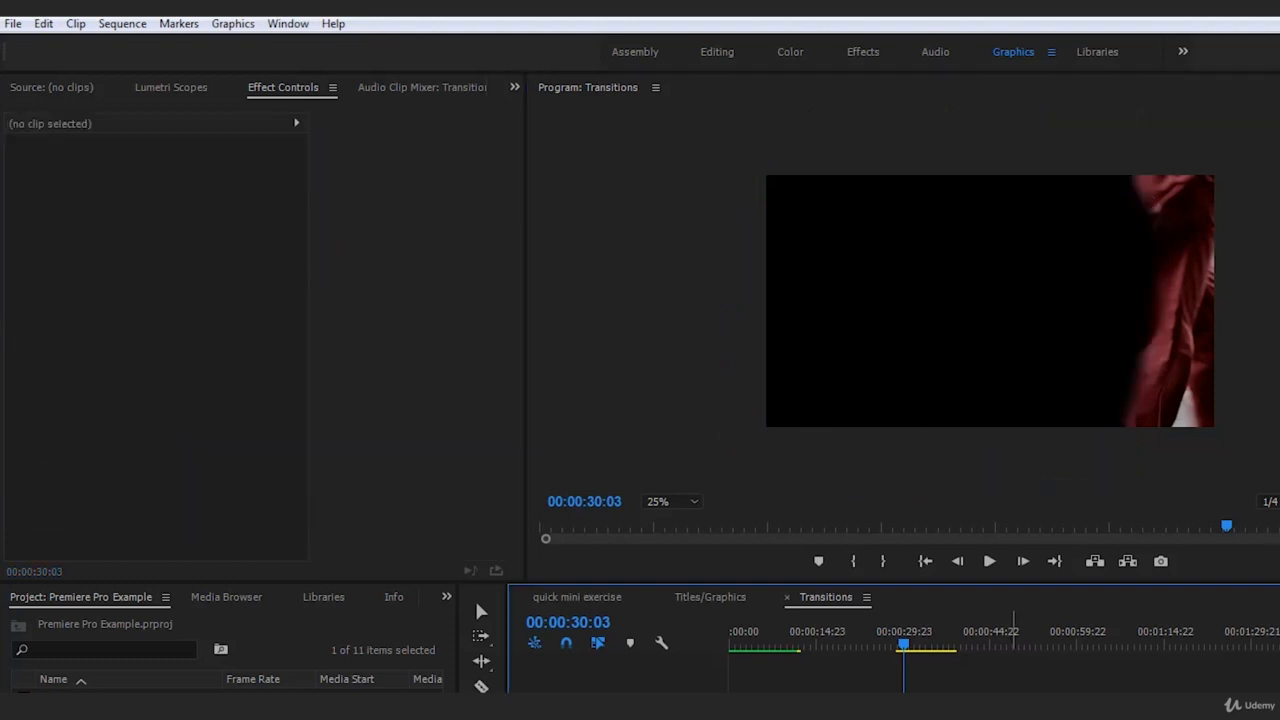
Check the corrected frames up to 00:00:30:06, and move the whole mask there forward with the walker
click(1022, 562)
click(1023, 562)
click(1023, 562)
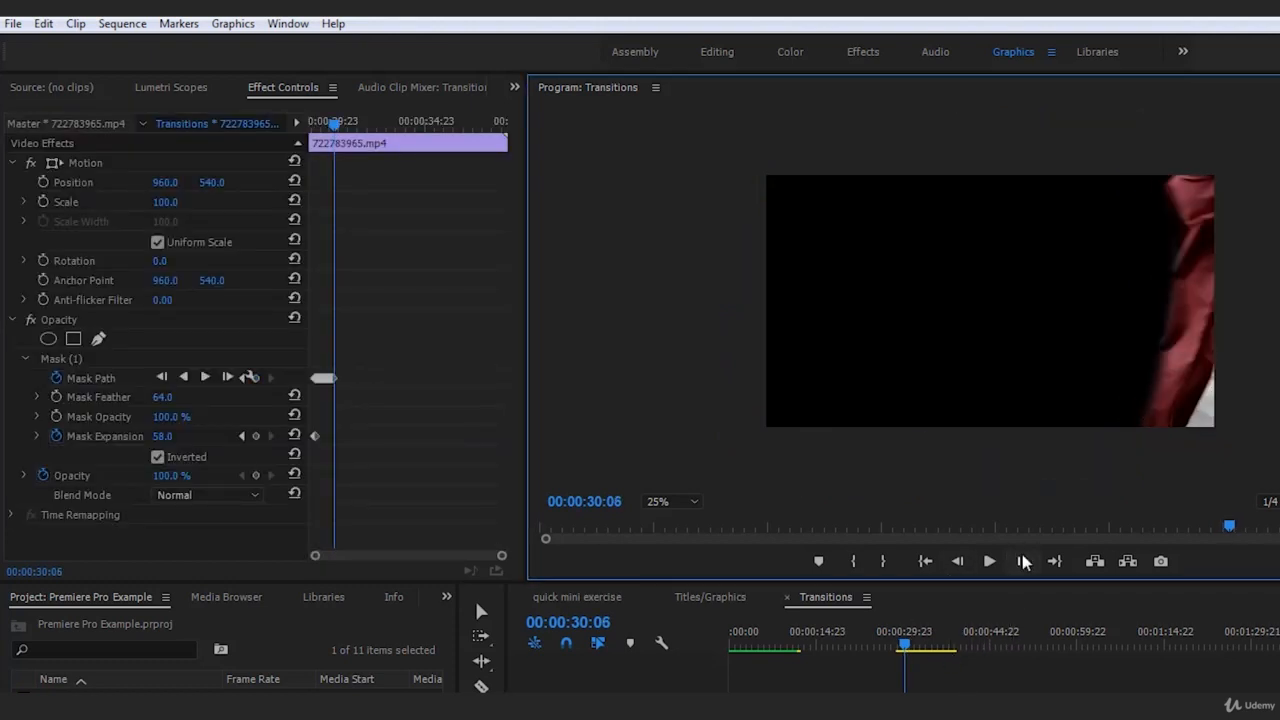
click(961, 562)
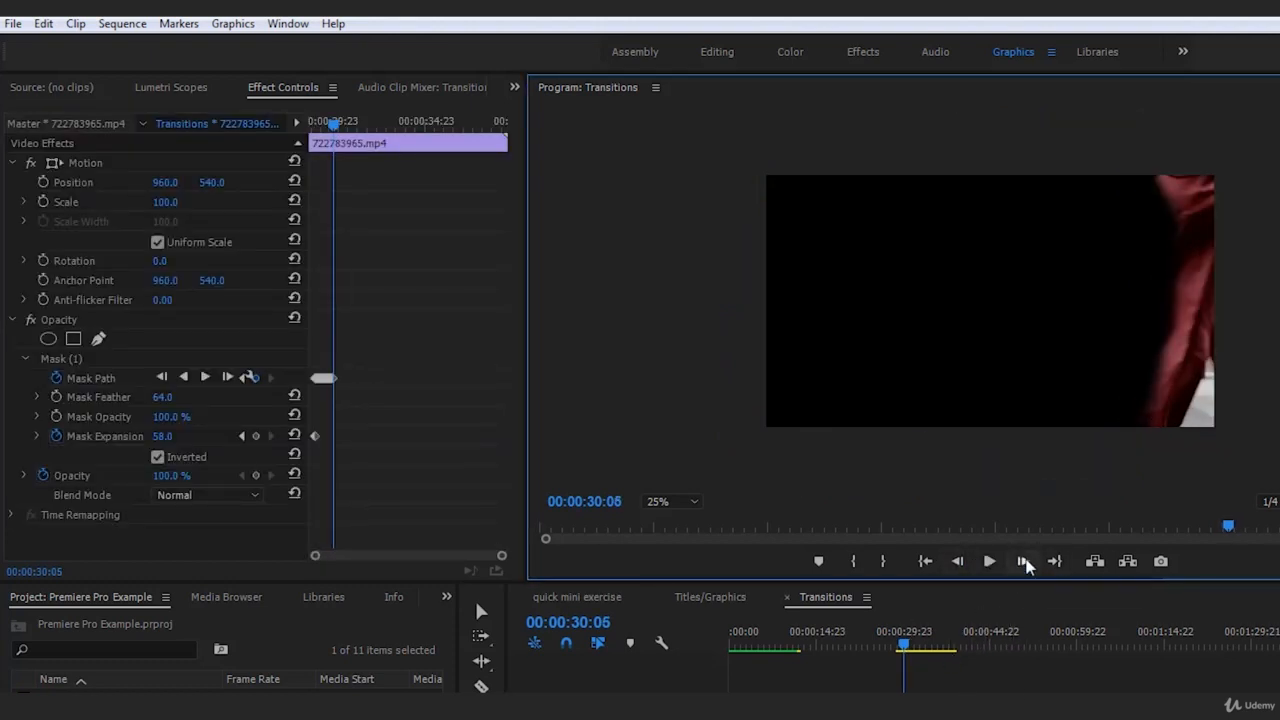
click(1024, 562)
click(944, 689)
click(60, 358)
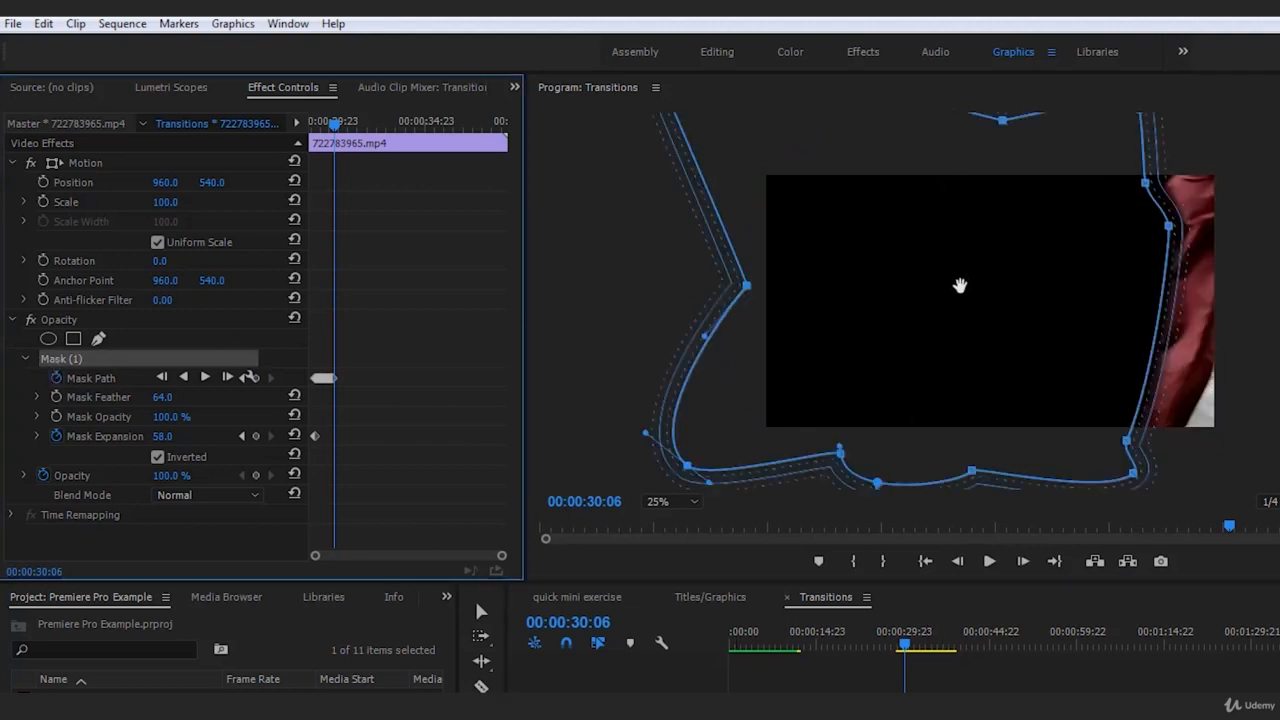
drag(960, 286, 982, 291)
At 00:00:30:07, move the mask with the walker, pull its middle-left point far outside the frame, and deselect the clip
click(1022, 562)
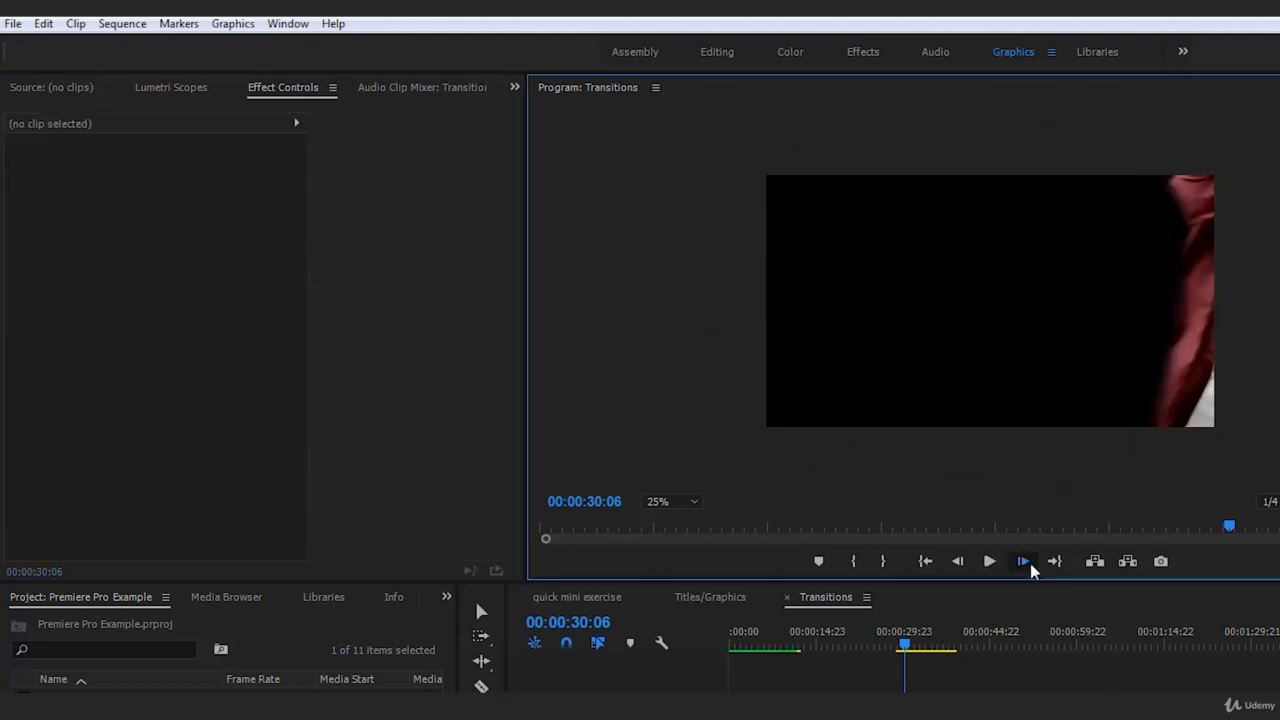
click(77, 360)
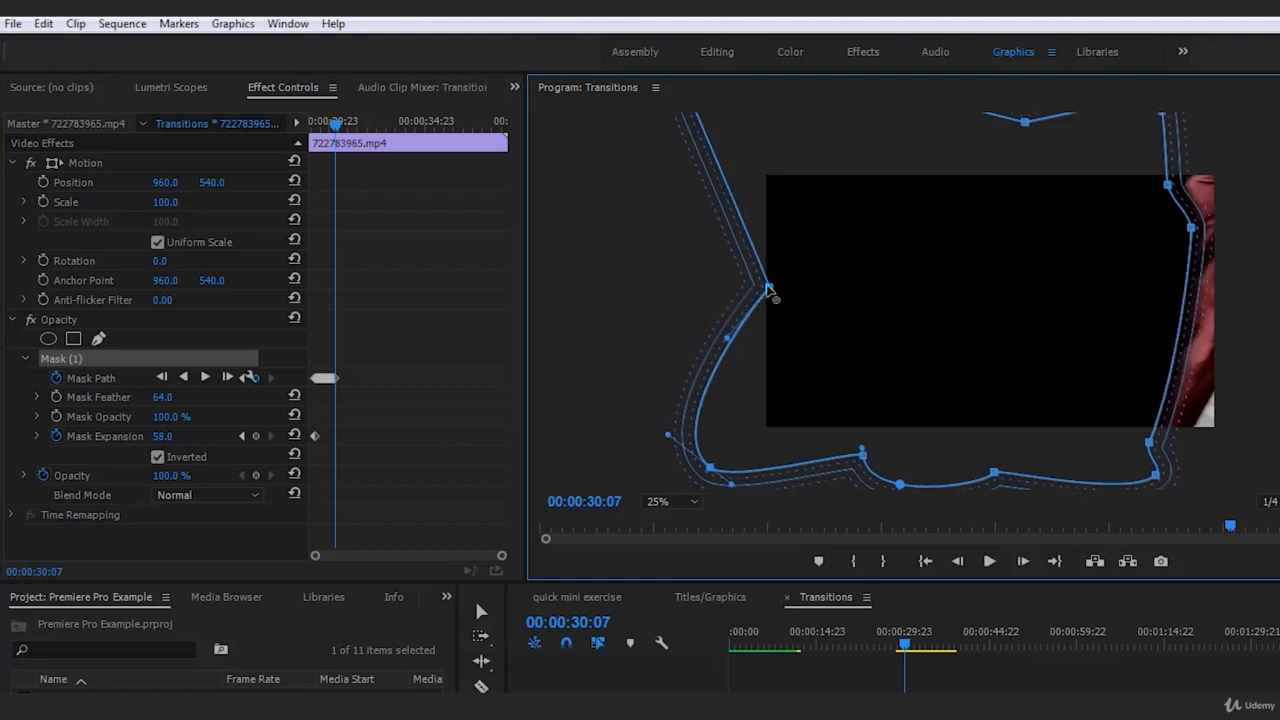
drag(769, 288, 487, 277)
drag(1046, 271, 1051, 271)
click(1152, 672)
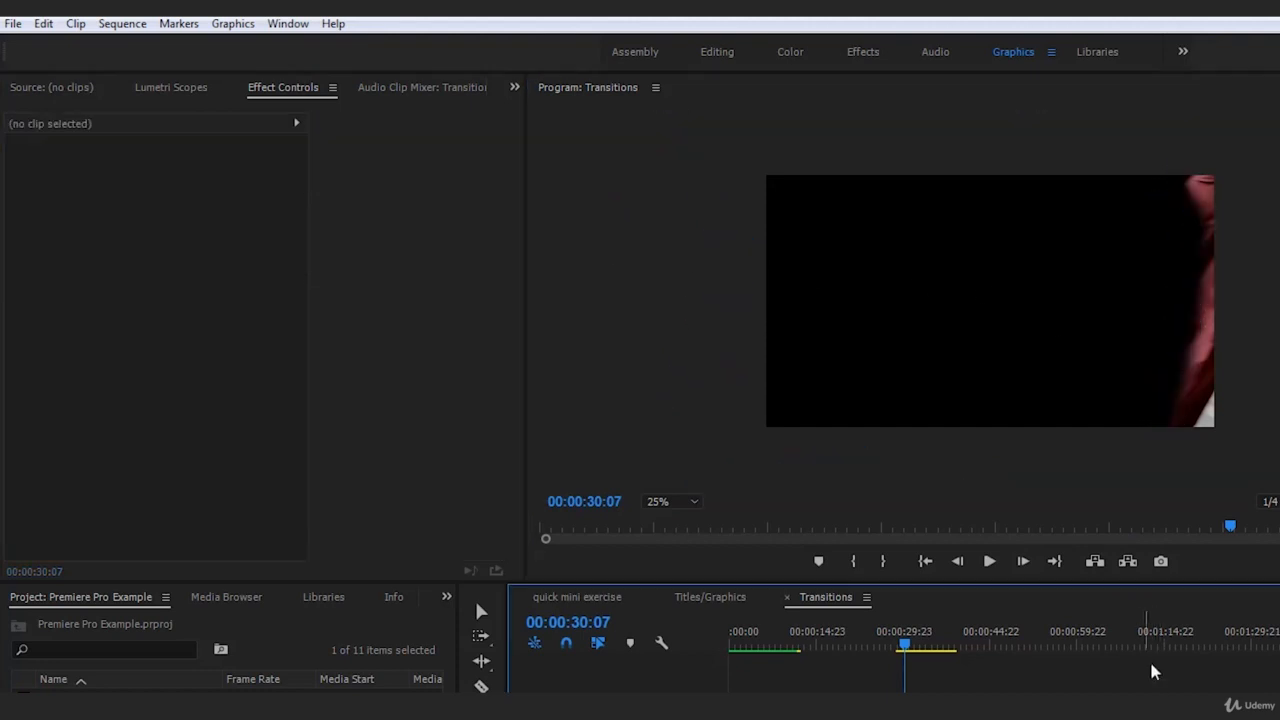
Pull the mask's lower point back to the trouser leg's trailing edge at 00:00:30:07, and deselect the clip
click(938, 692)
click(61, 361)
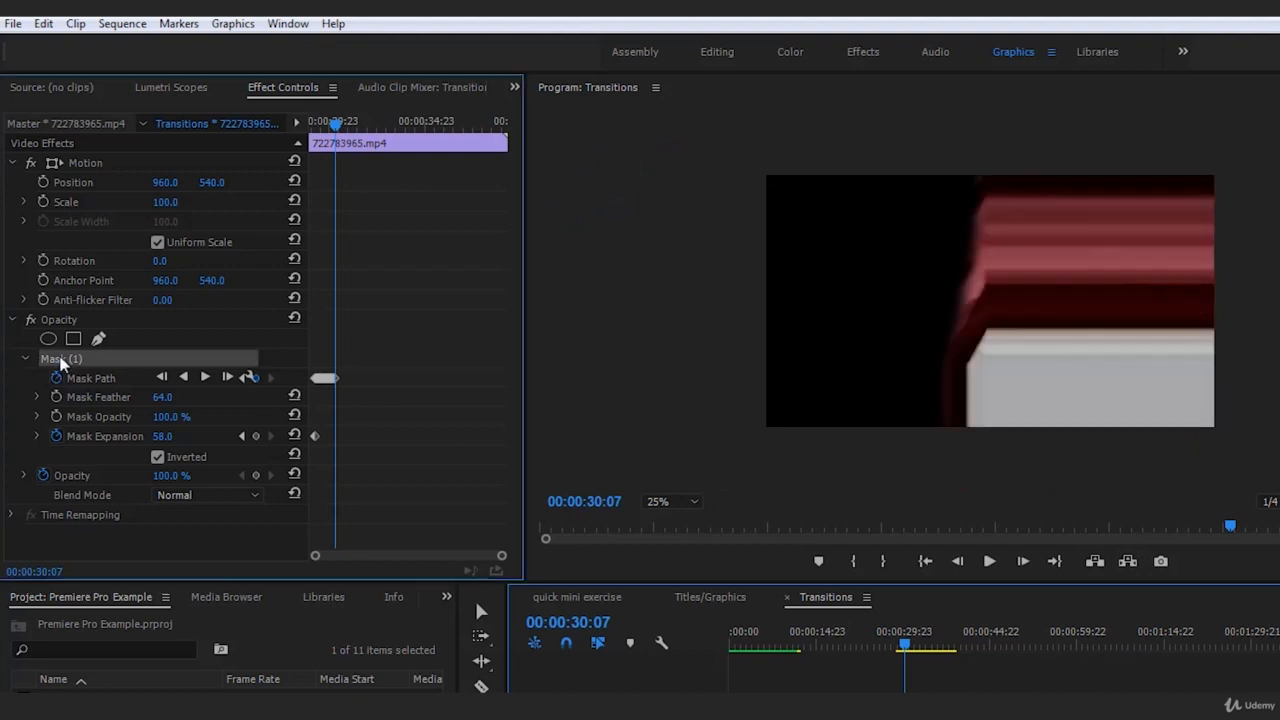
drag(1162, 447, 1127, 459)
click(1035, 600)
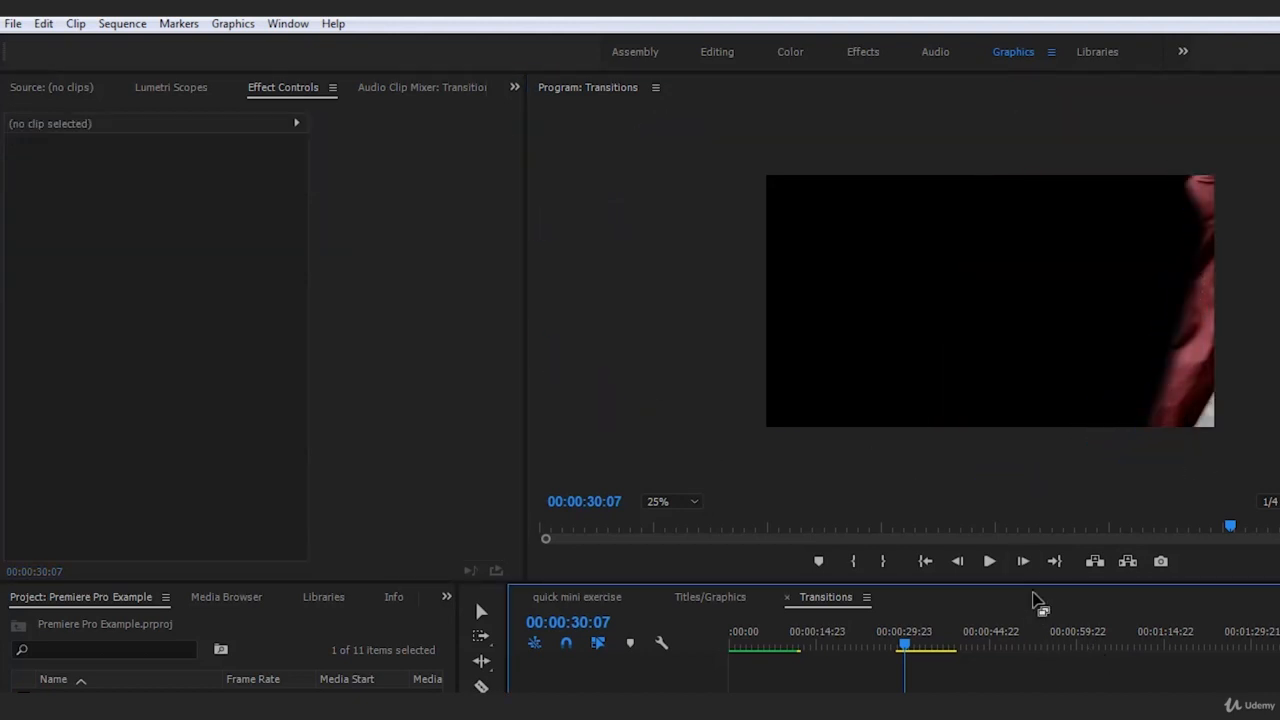
At 00:00:30:08, move the whole mask with the walker and fit its lower point to the trouser leg, deselecting the clip to check
click(1021, 561)
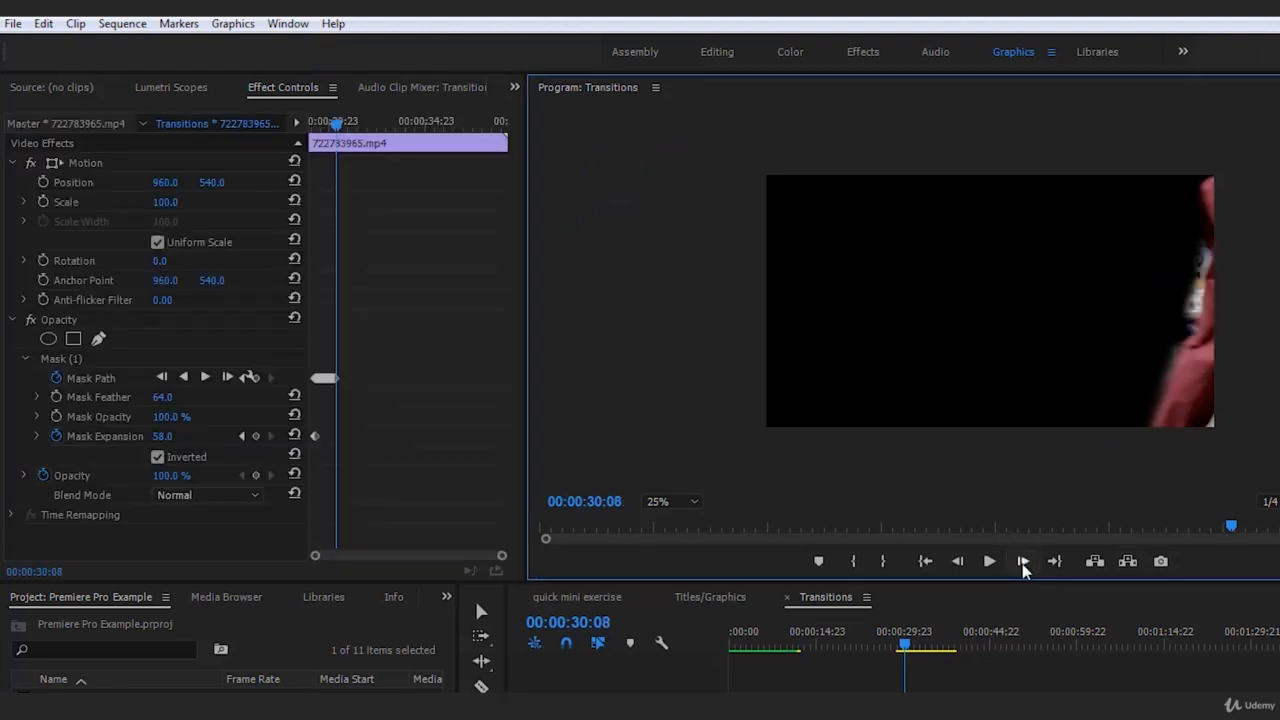
click(66, 368)
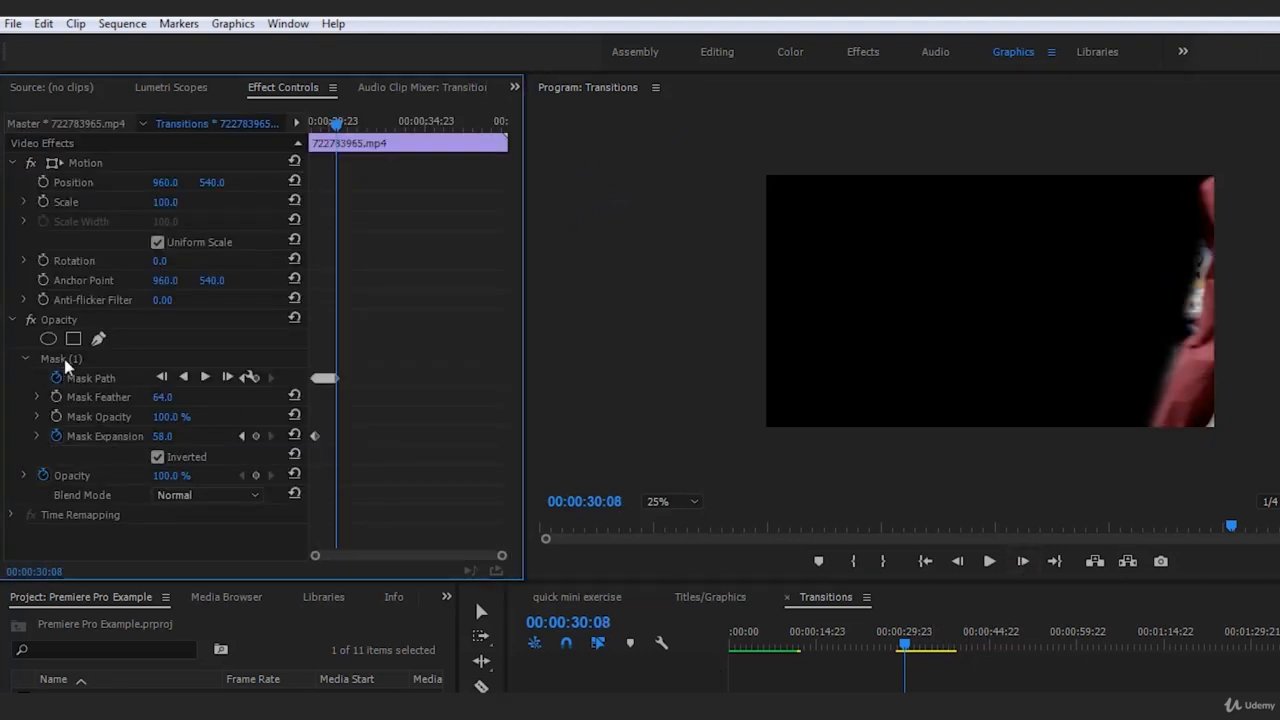
click(84, 360)
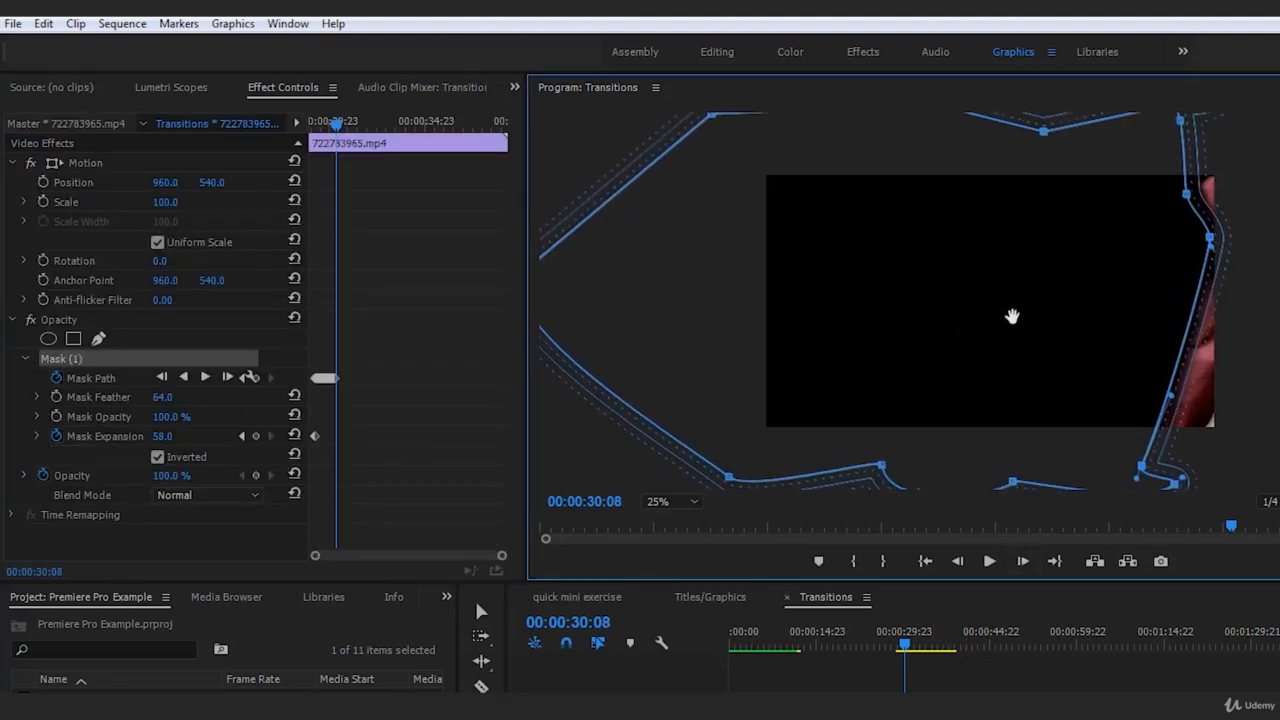
drag(1014, 316, 1014, 317)
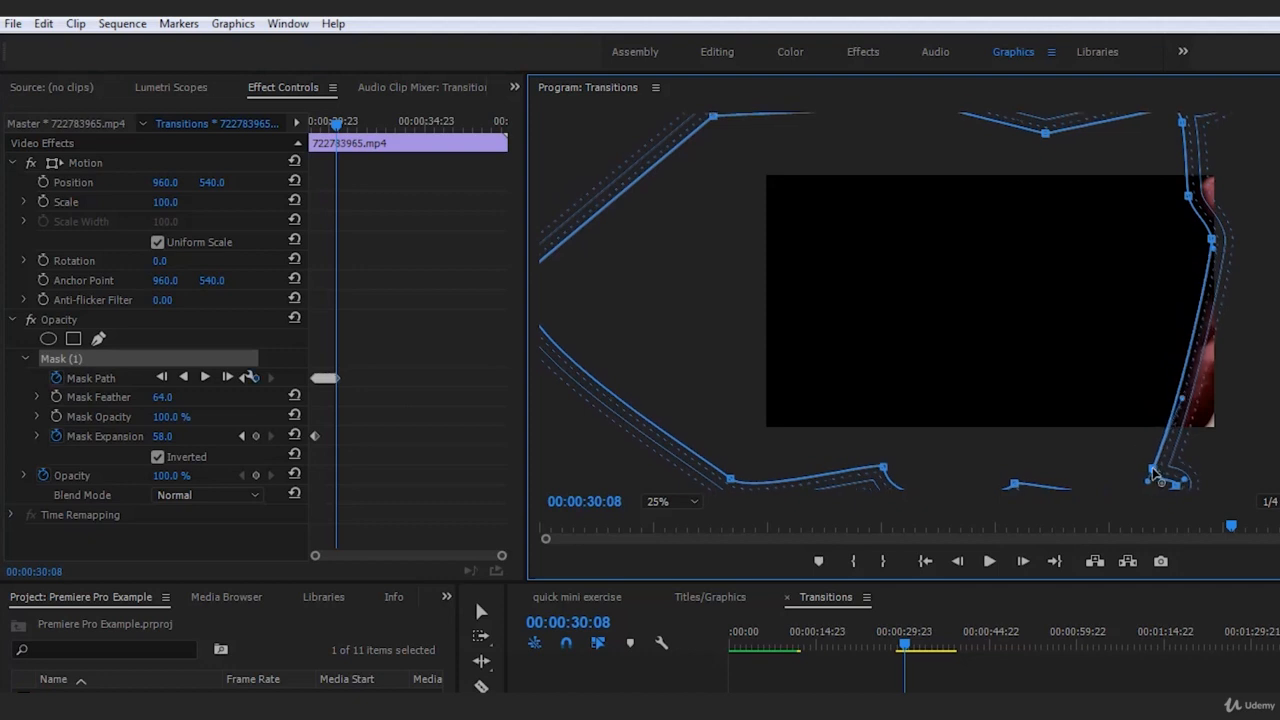
click(1268, 277)
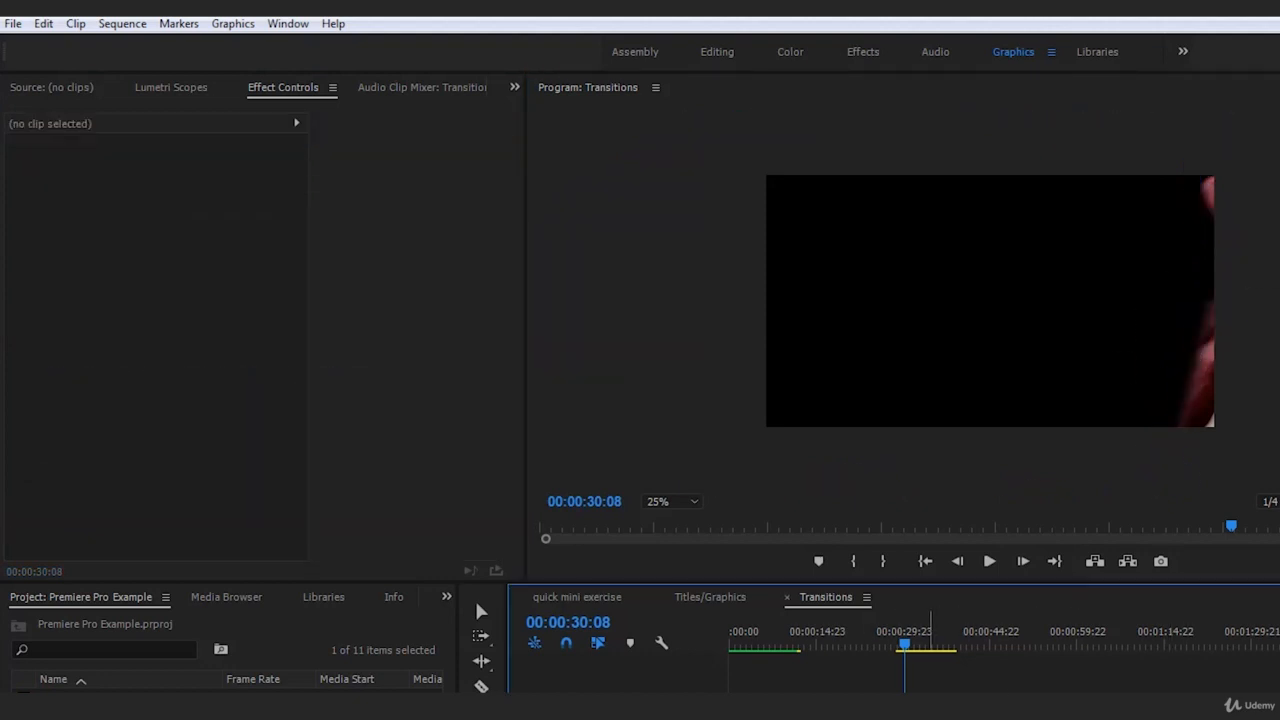
At 00:00:30:09, move the whole mask forward and pull its upper edge point outside the frame, deselecting the clip to check
click(928, 700)
click(57, 360)
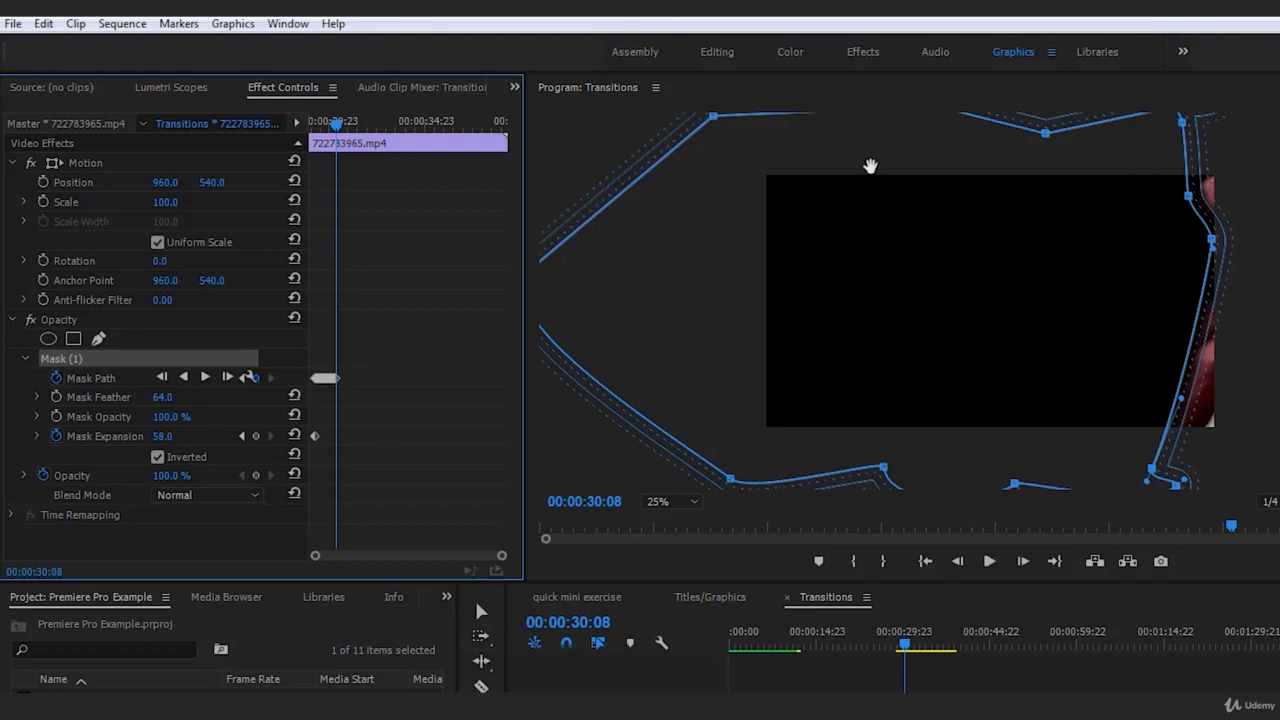
click(1023, 561)
click(928, 700)
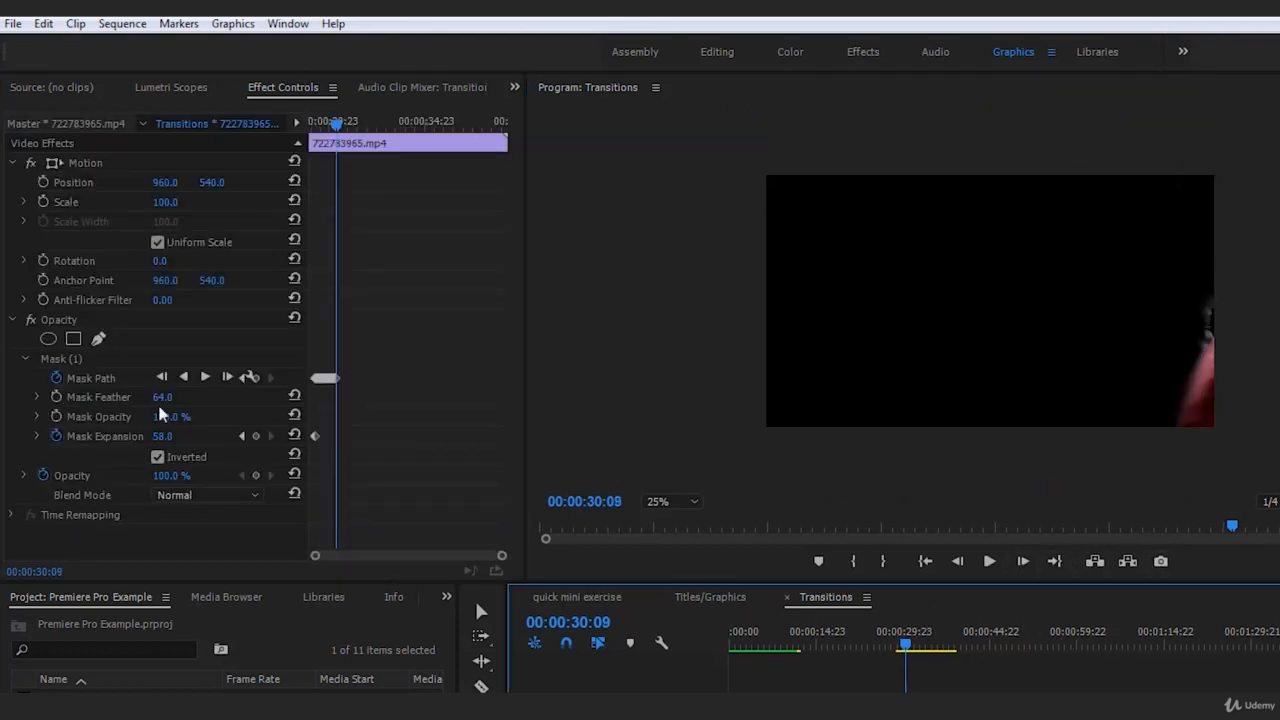
click(60, 358)
drag(917, 296, 913, 295)
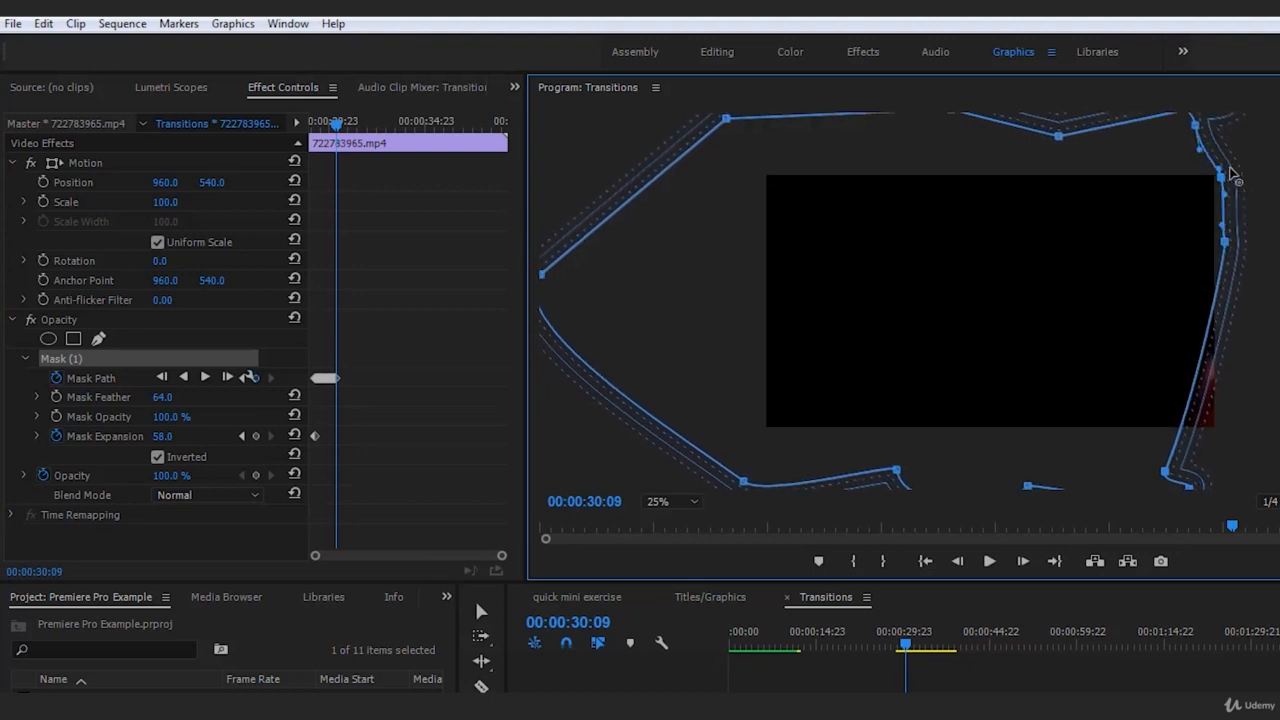
click(1150, 483)
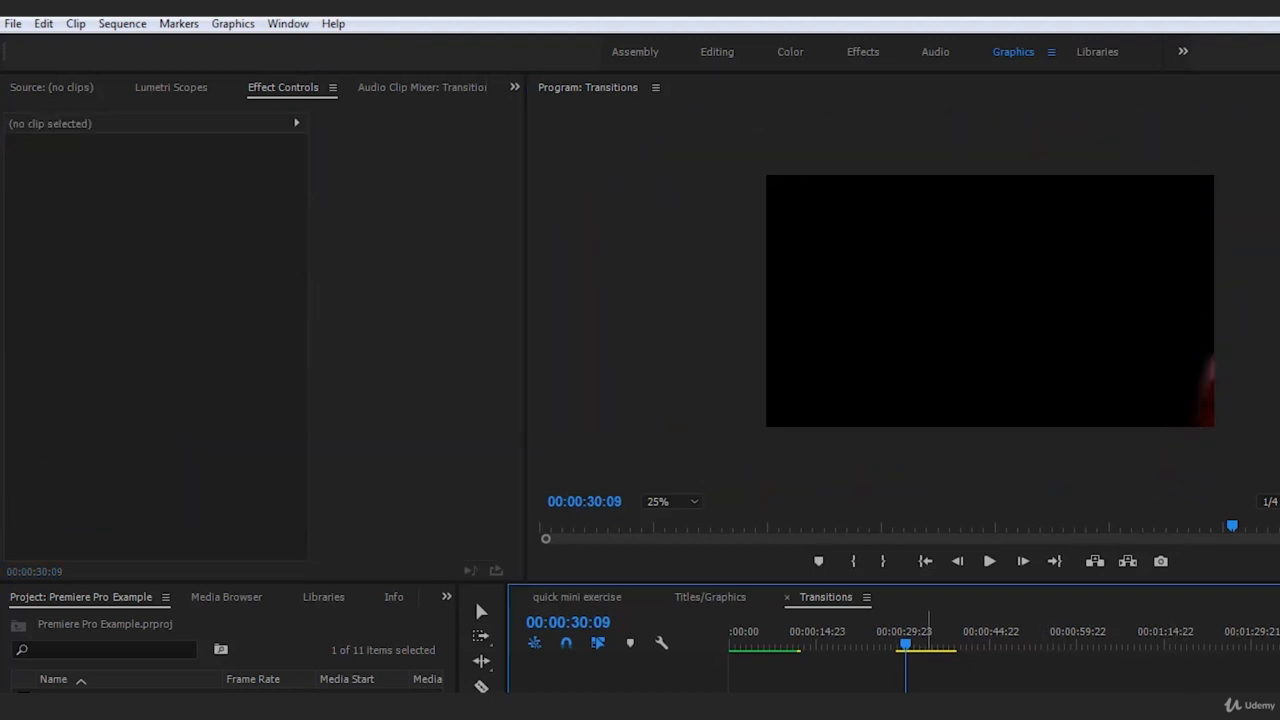
At 00:00:30:10, move the whole mask forward over most of the remaining trouser leg, and deselect the clip
click(1022, 561)
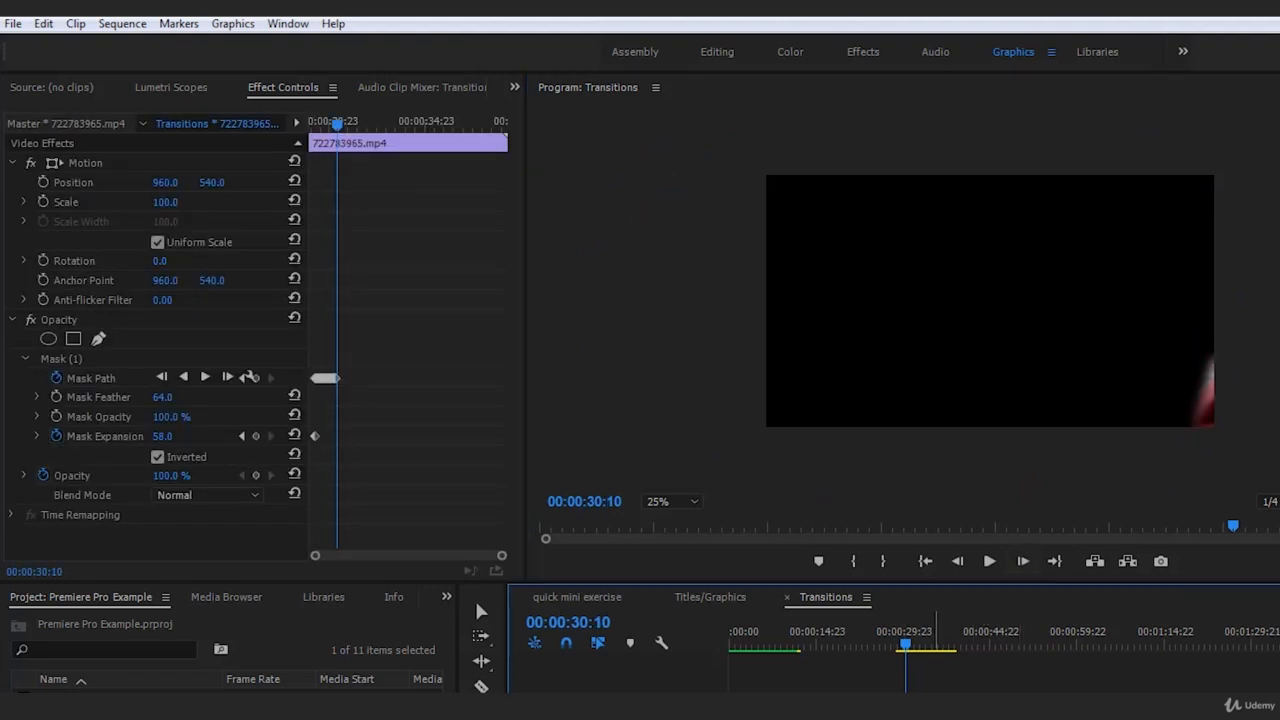
click(92, 360)
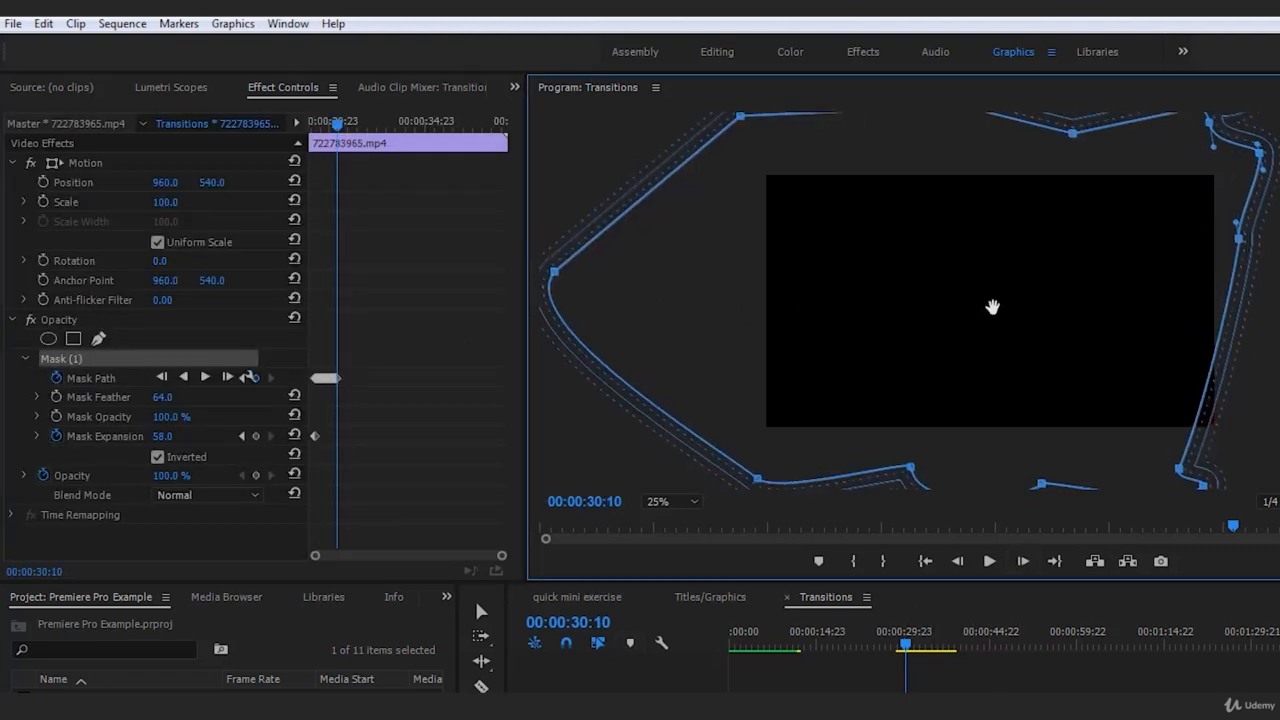
click(1113, 658)
At 00:00:30:11, move the whole mask forward past the last bit of trouser leg at the frame's edge, and deselect the clip
click(1021, 564)
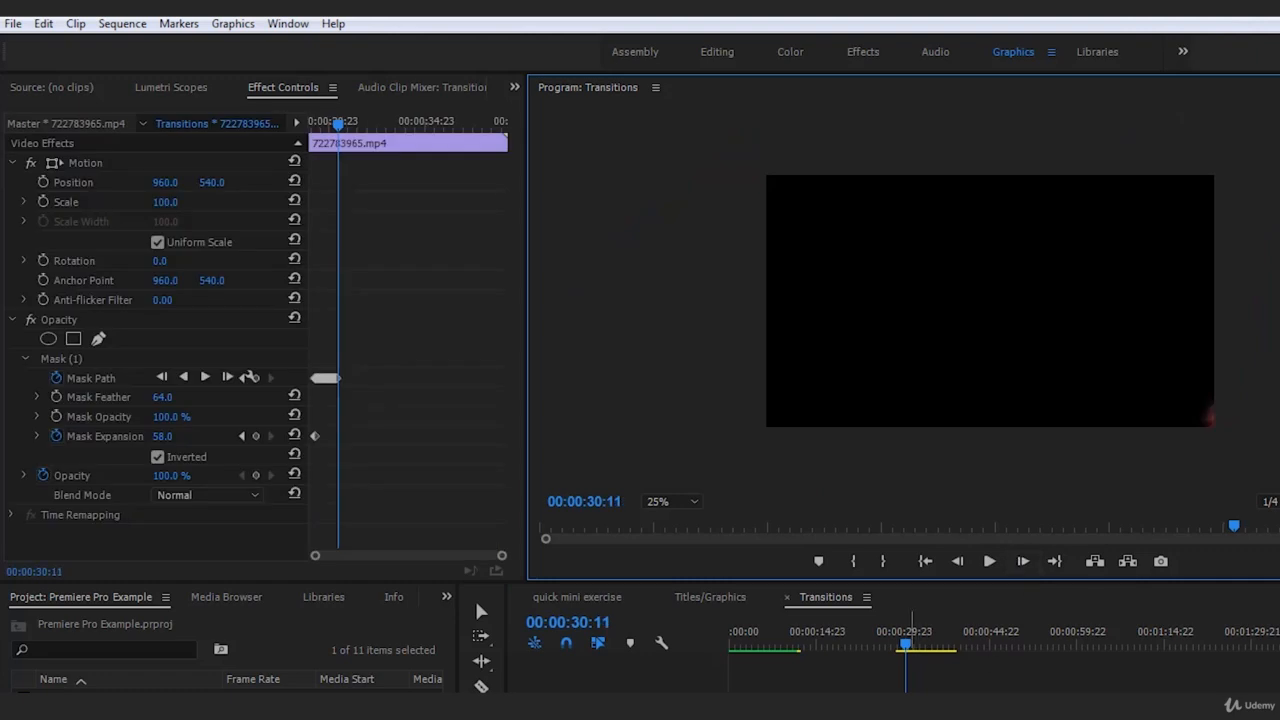
click(955, 700)
click(906, 700)
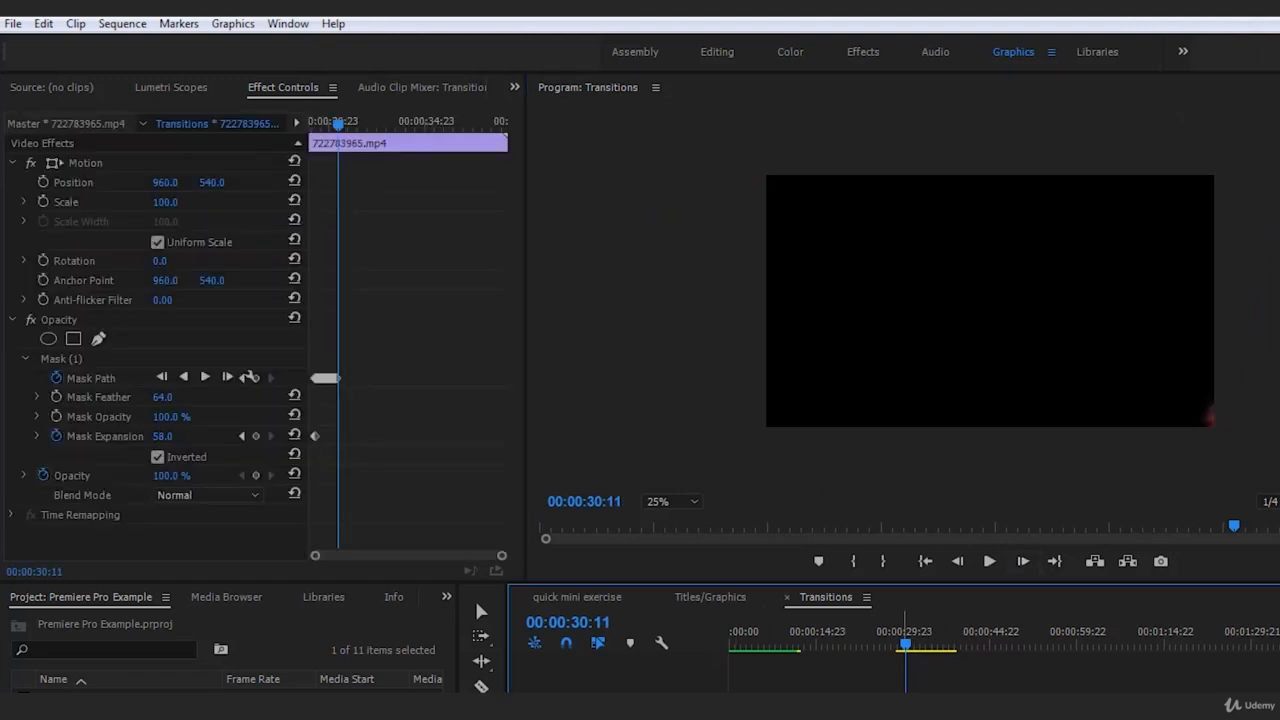
click(84, 359)
drag(945, 383, 993, 374)
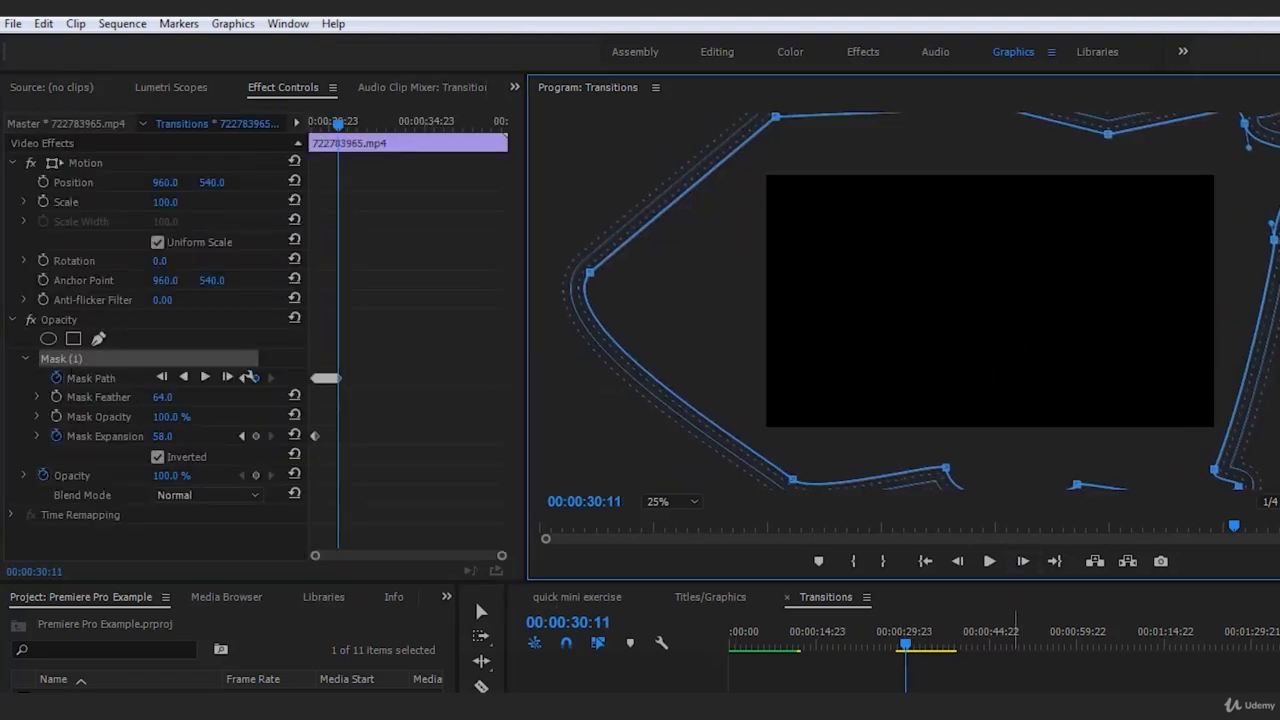
click(1008, 700)
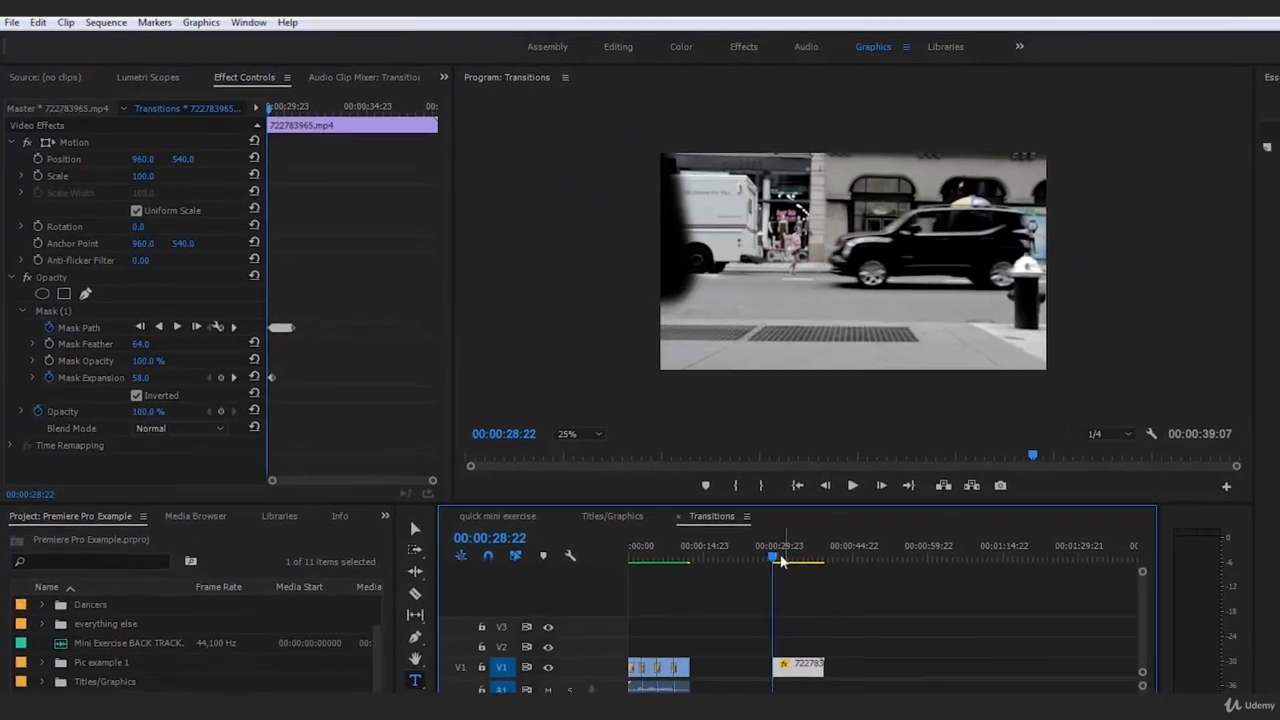
At 00:00:28:22, move the whole mask completely outside the frame on the side the walker enters from, and deselect the clip
click(688, 588)
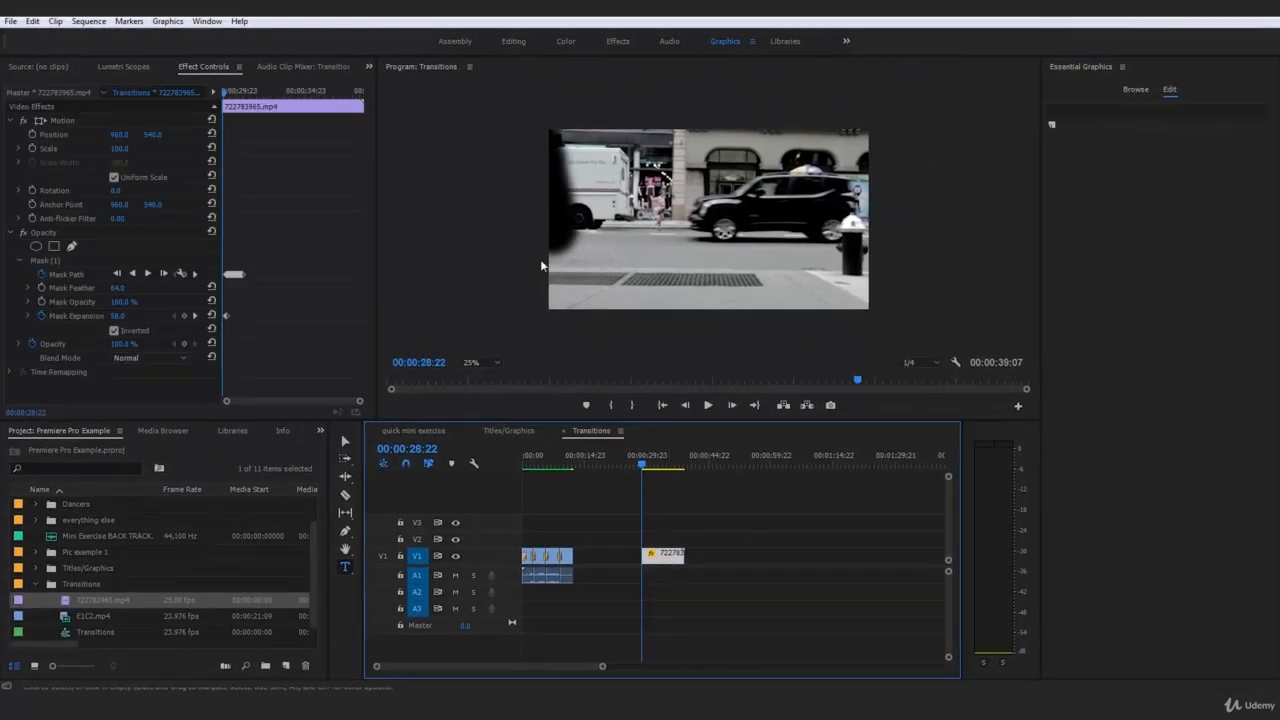
click(37, 260)
drag(529, 194, 490, 181)
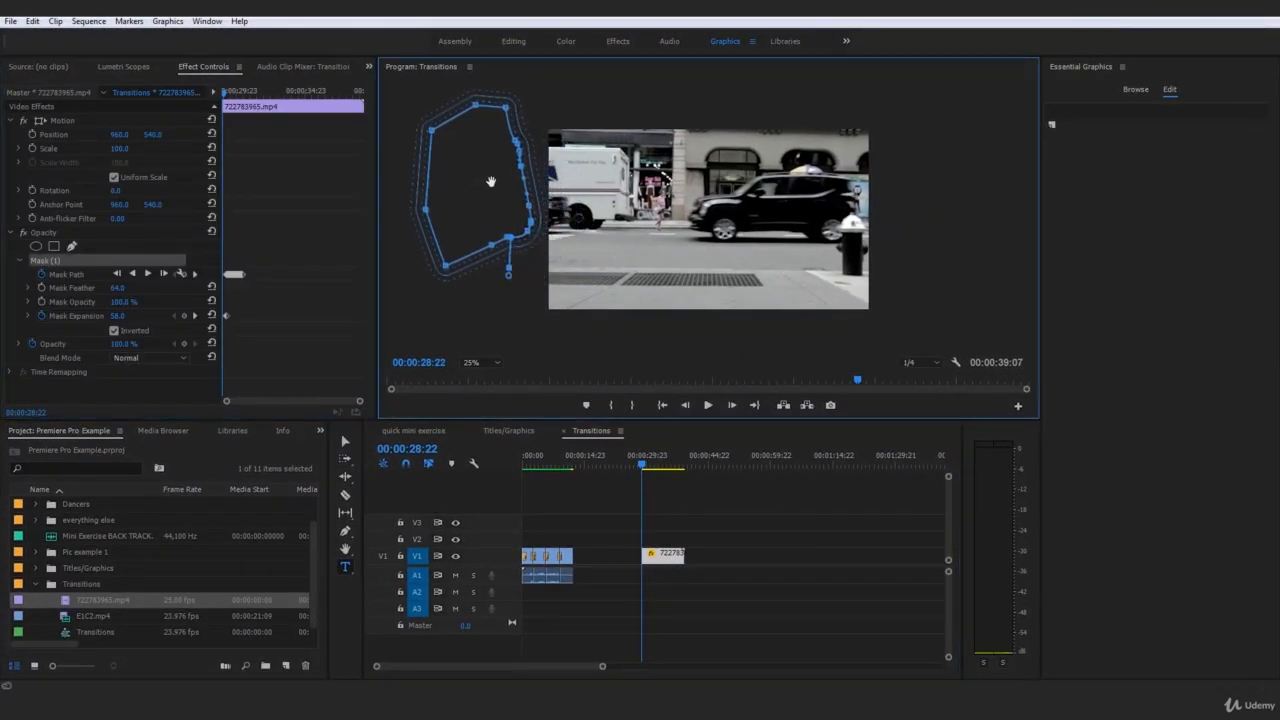
click(769, 545)
Advance one frame and play the masked street clip to check the mask's movement
click(735, 404)
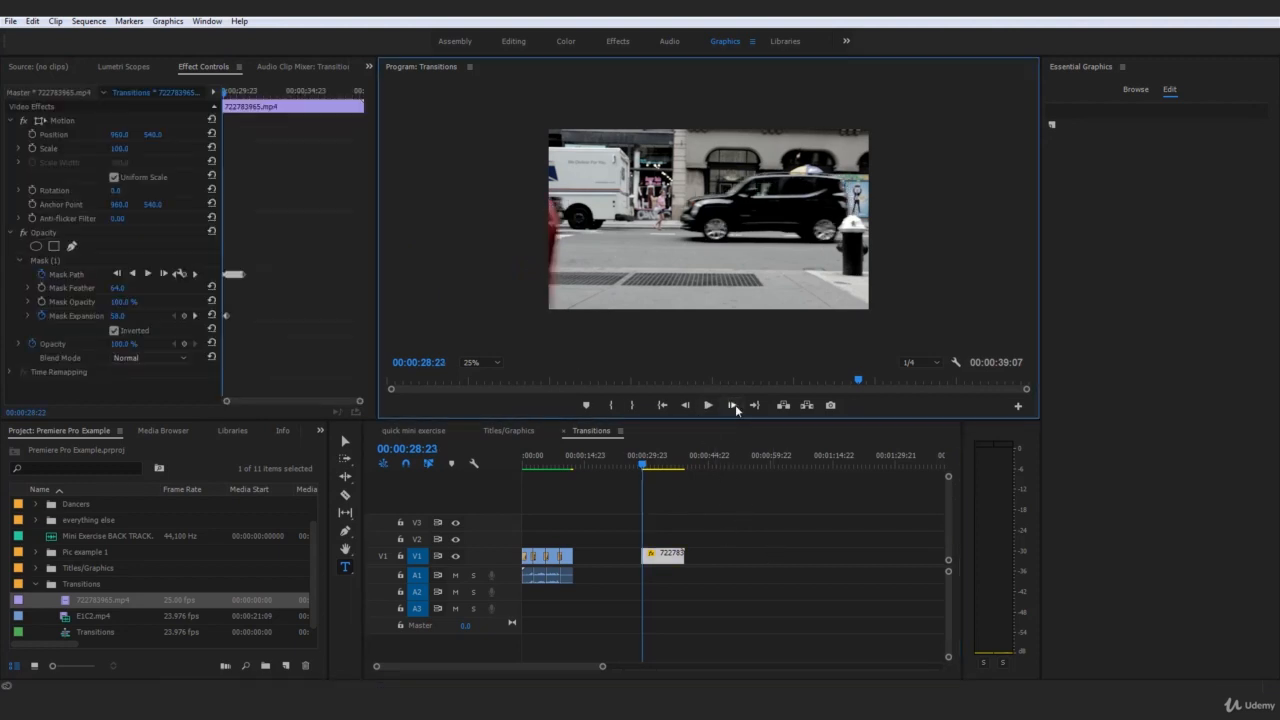
key(space)
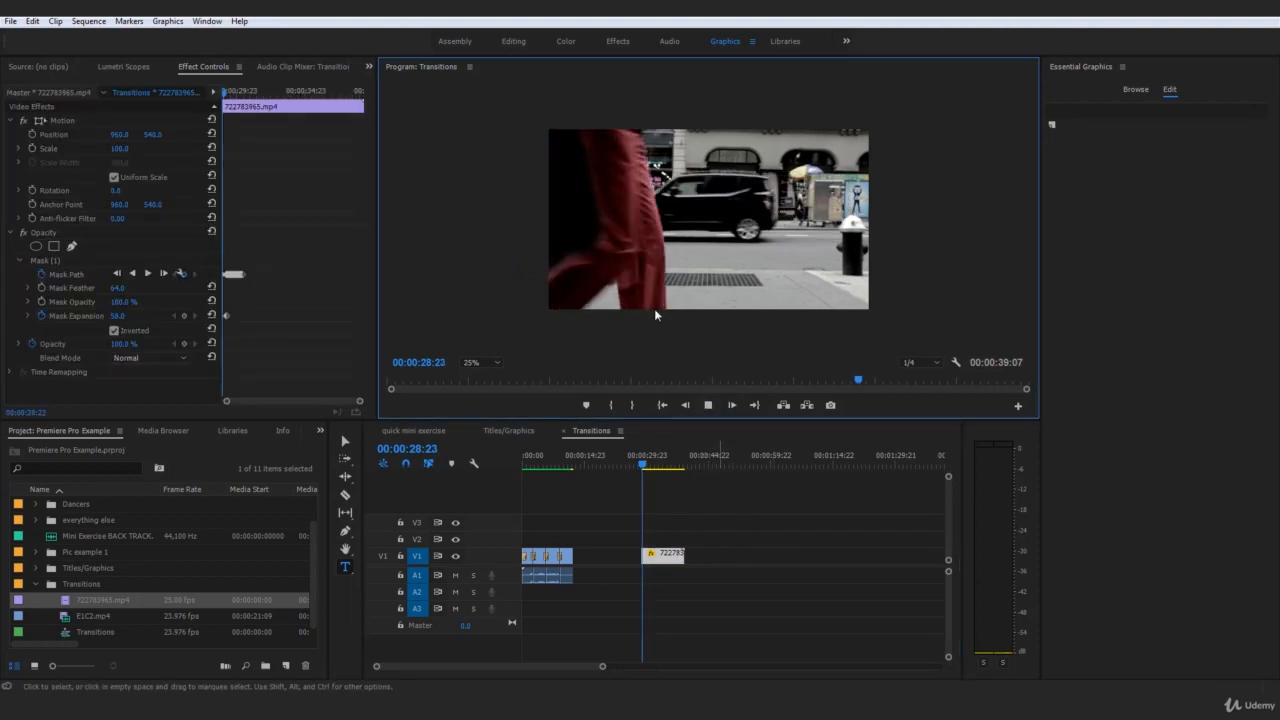
key(space)
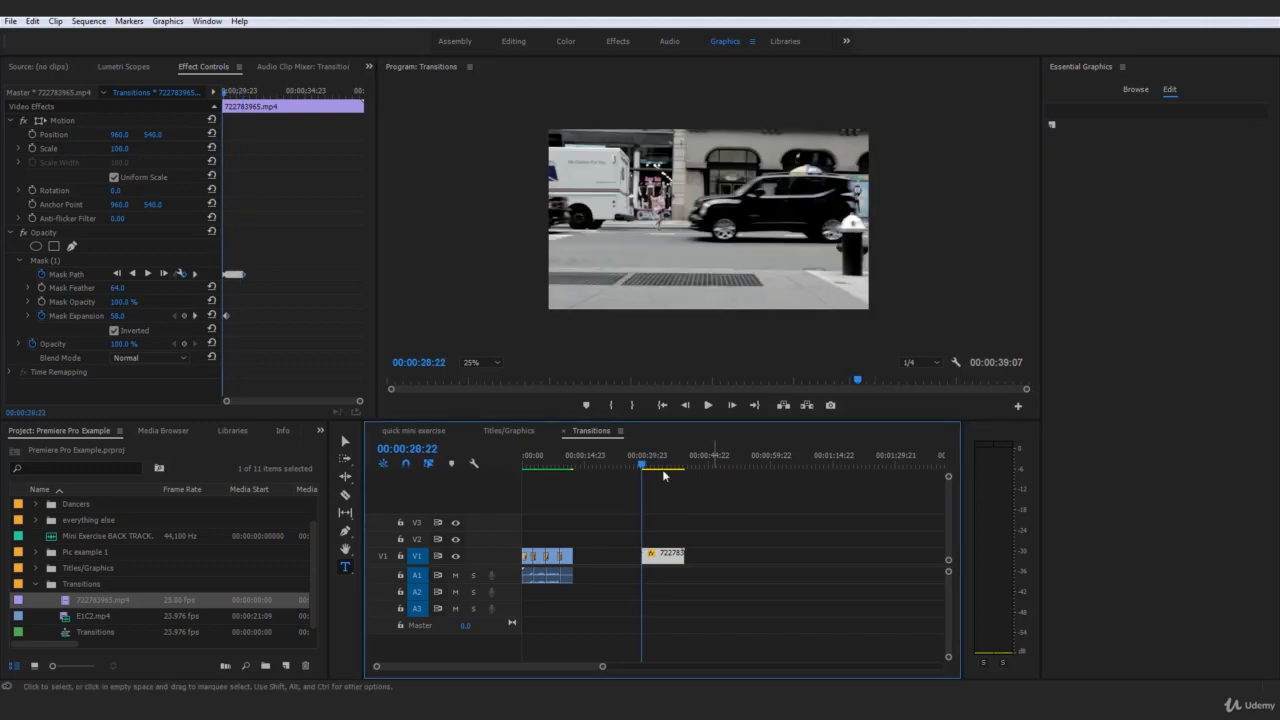
Move the masked street clip up to V2 and place E1C2.mp4 beneath it on V1, starting at 00:00:28:22
click(585, 557)
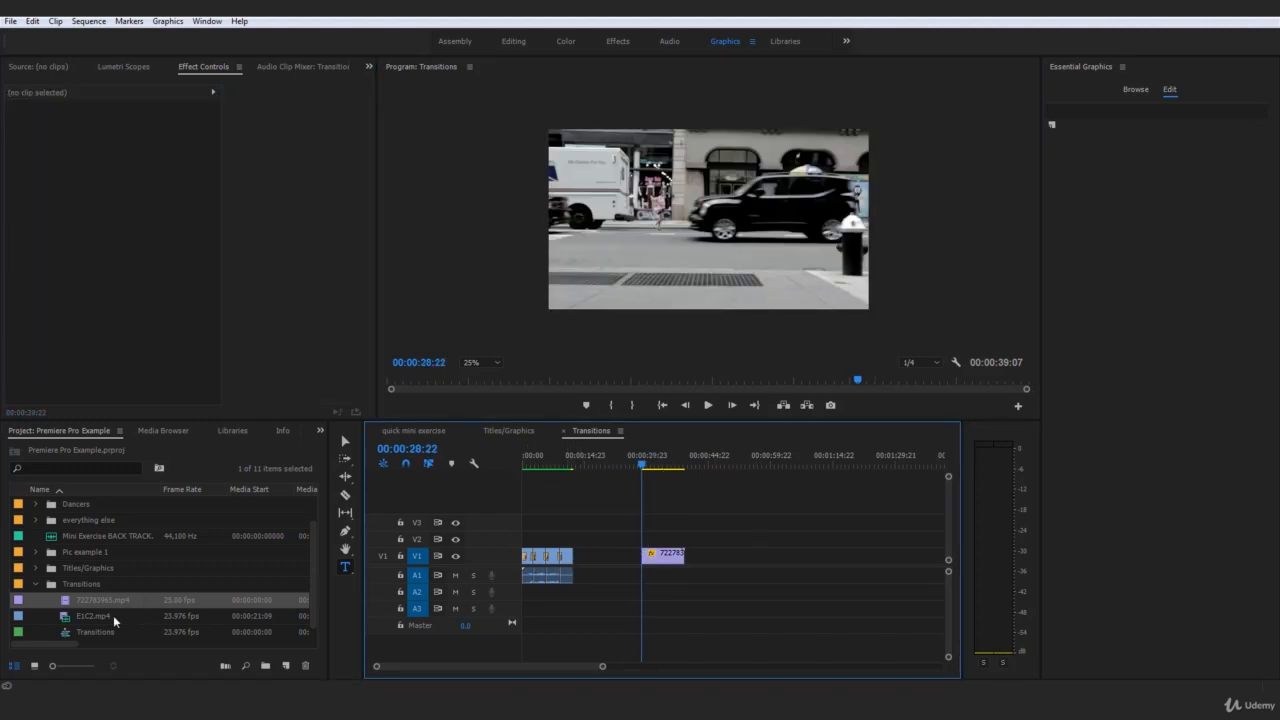
drag(666, 563, 668, 545)
click(605, 553)
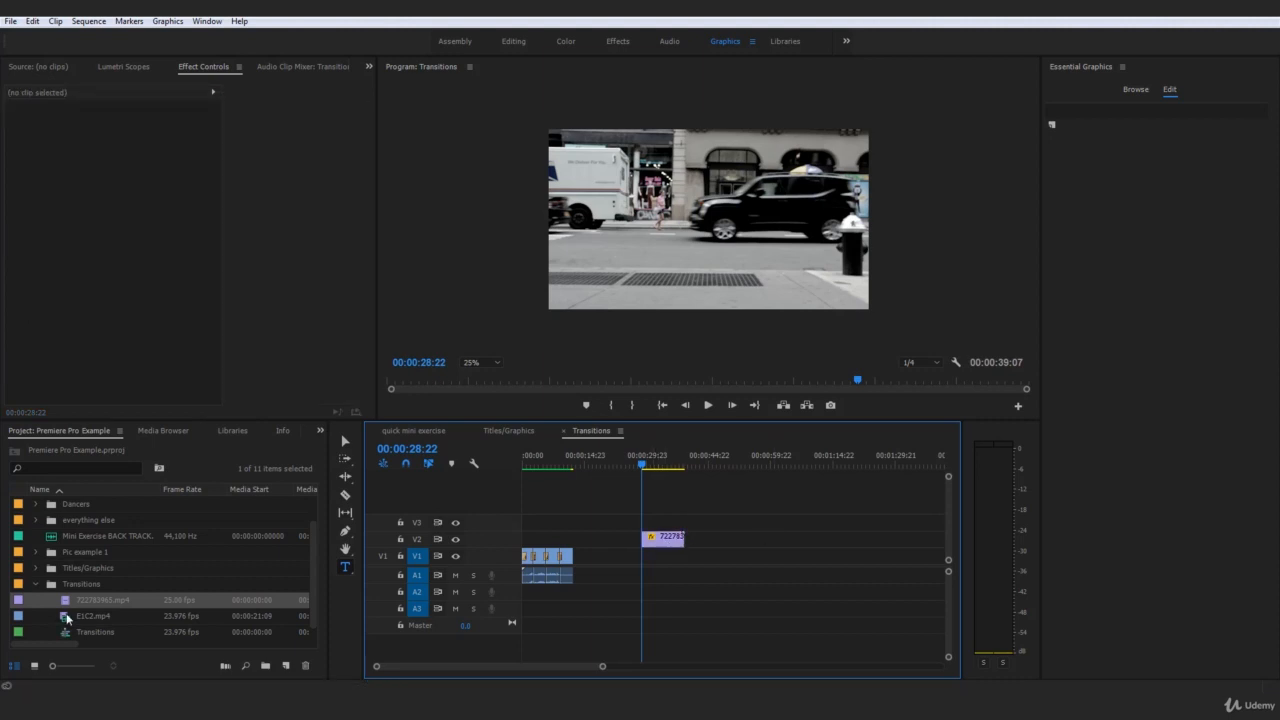
drag(66, 617, 655, 574)
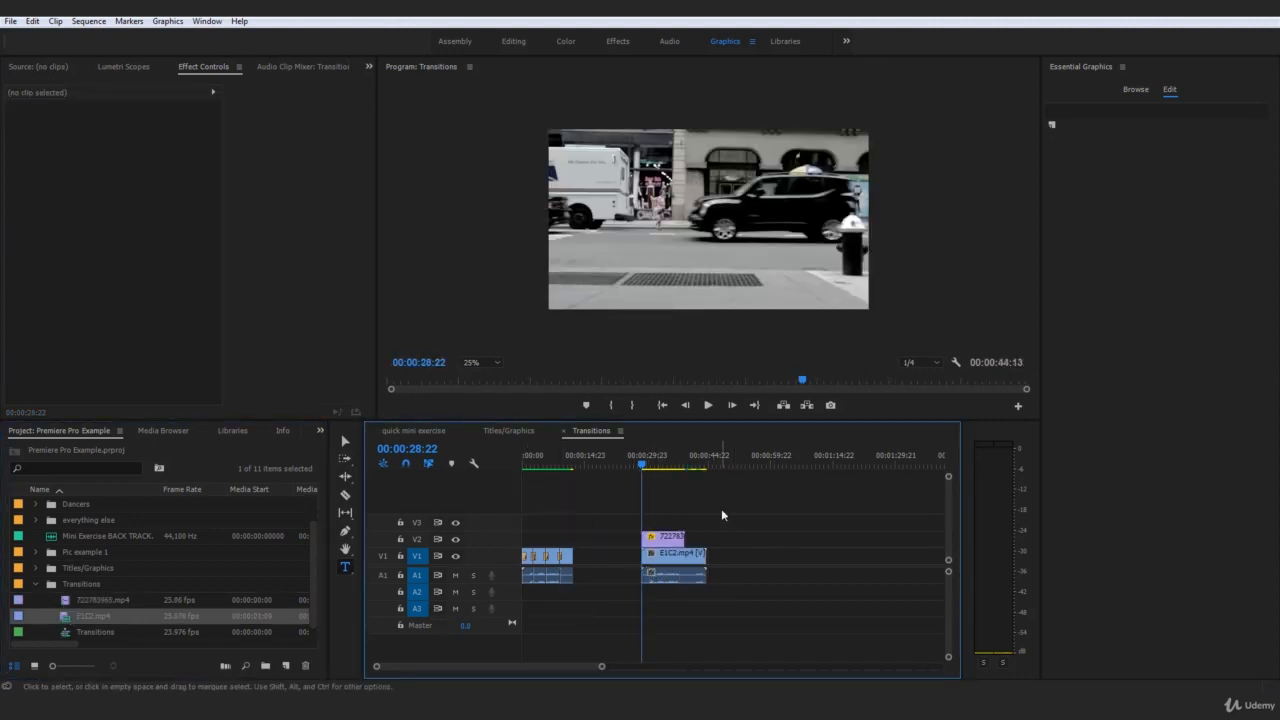
click(679, 566)
click(815, 525)
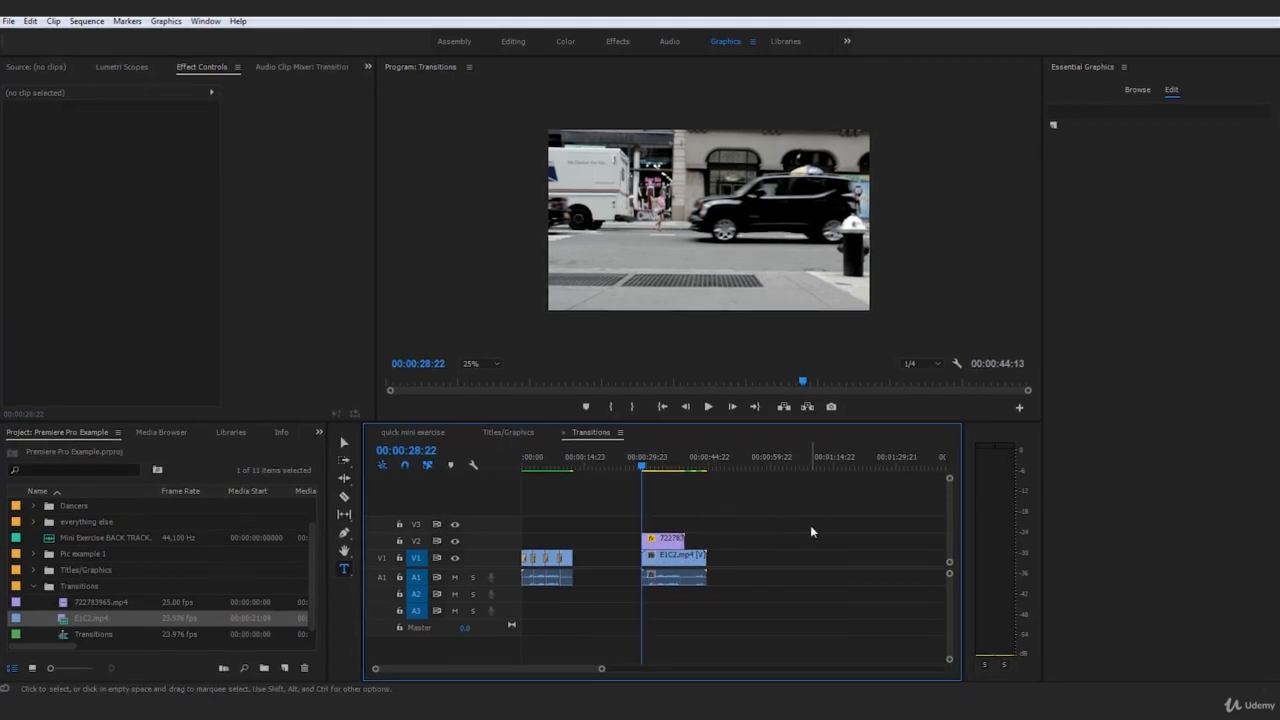
Step through the first frames of the transition to examine where the mask reveals E1C2.mp4 behind the walker
key(space)
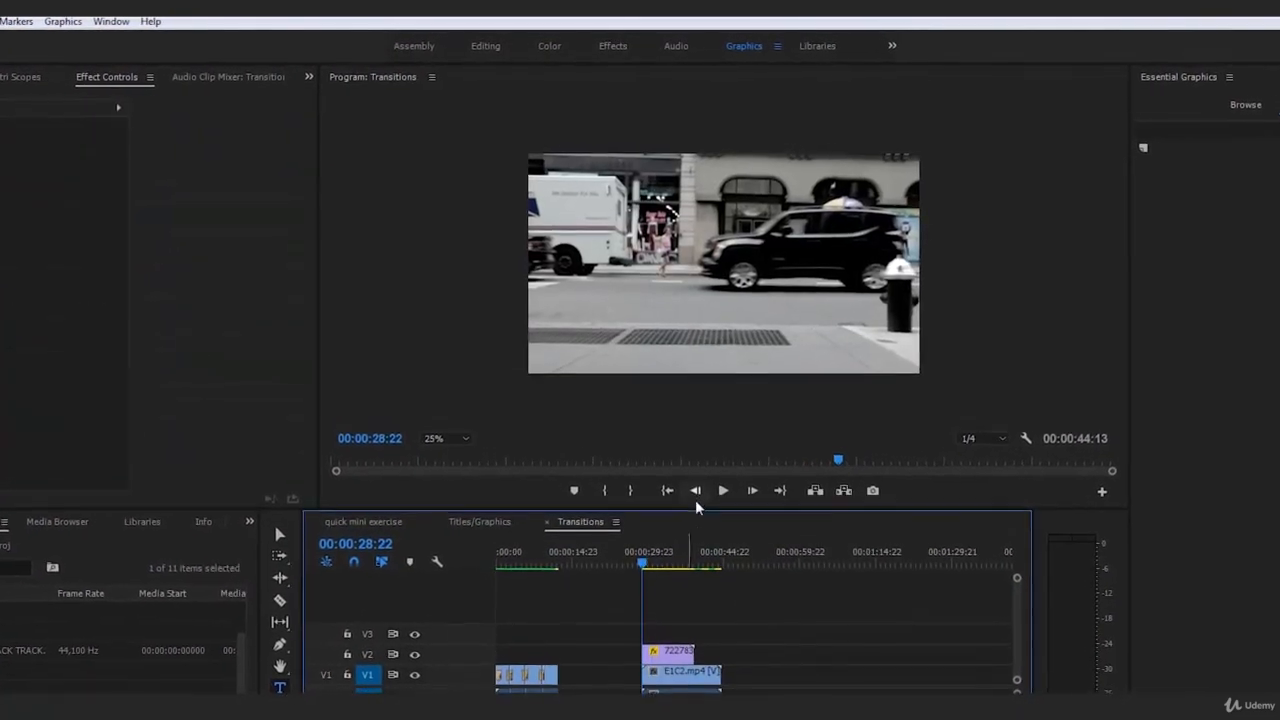
click(754, 492)
click(754, 492)
click(754, 492)
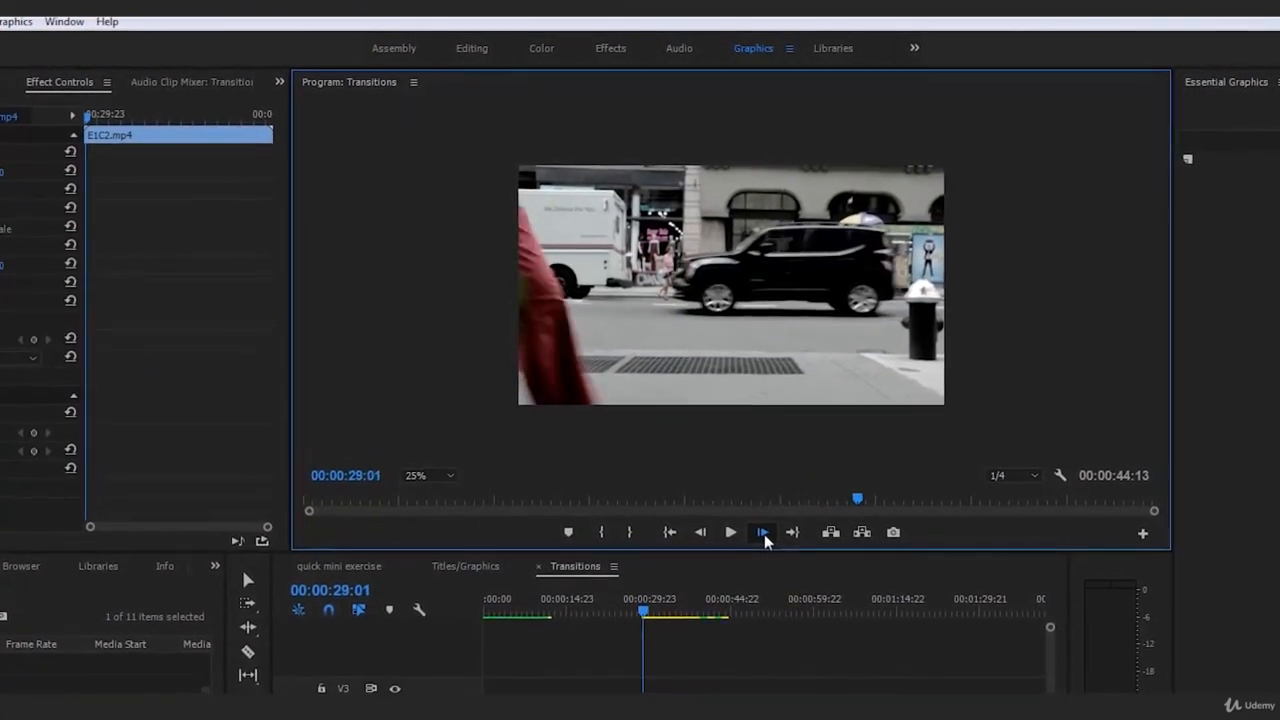
click(763, 532)
click(763, 532)
click(763, 532)
click(763, 532)
click(763, 532)
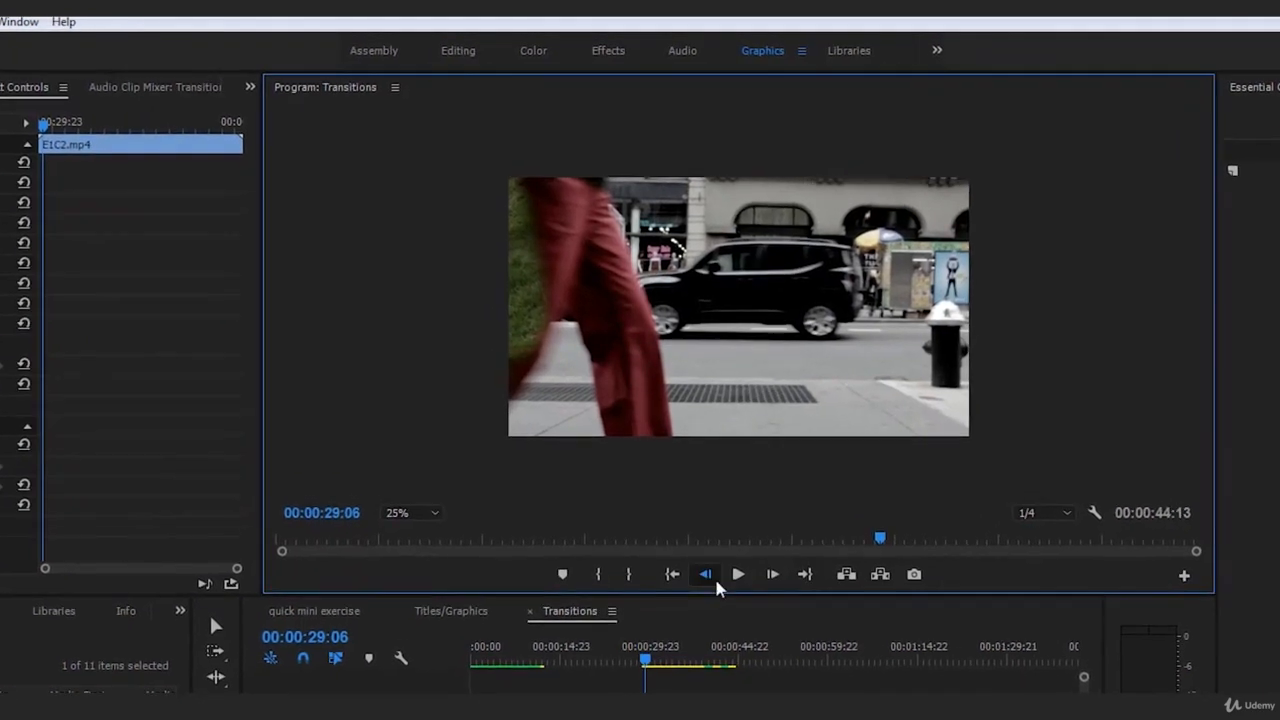
click(705, 574)
click(705, 574)
click(705, 574)
click(705, 574)
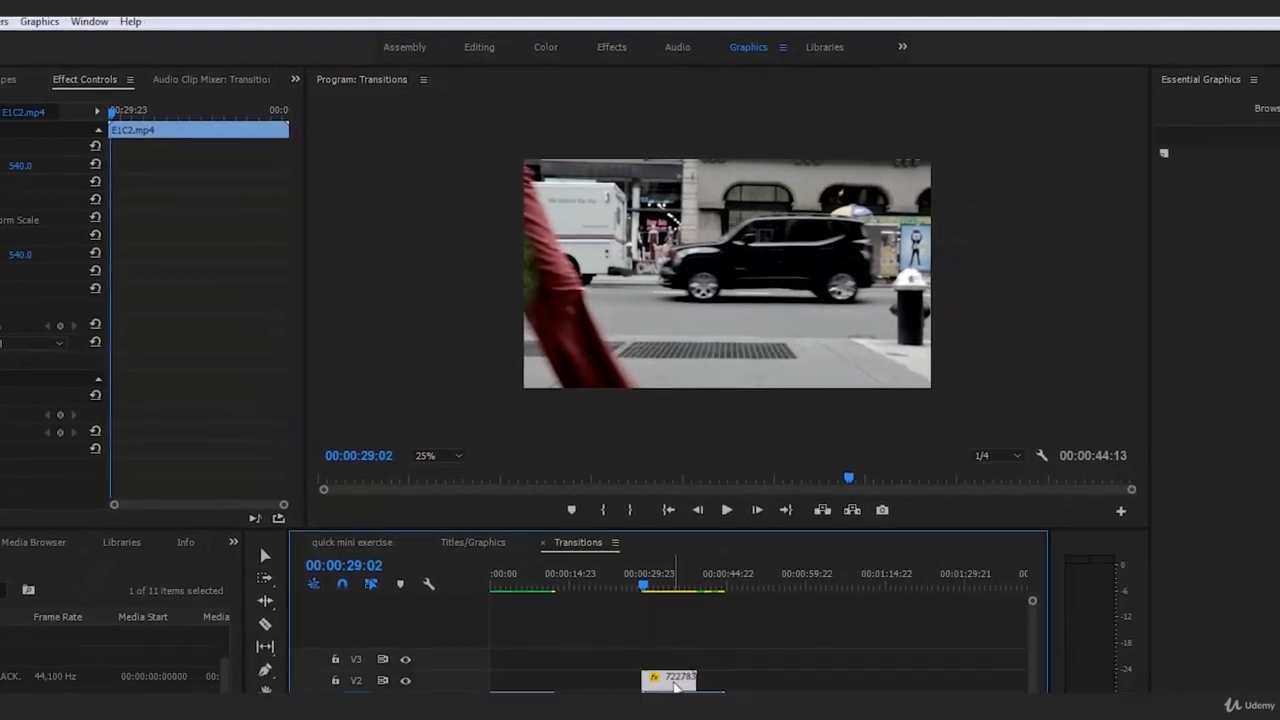
Move the masked clip's first Mask Path keyframe to the frame just before the keyframe at 00:00:29:07
click(675, 683)
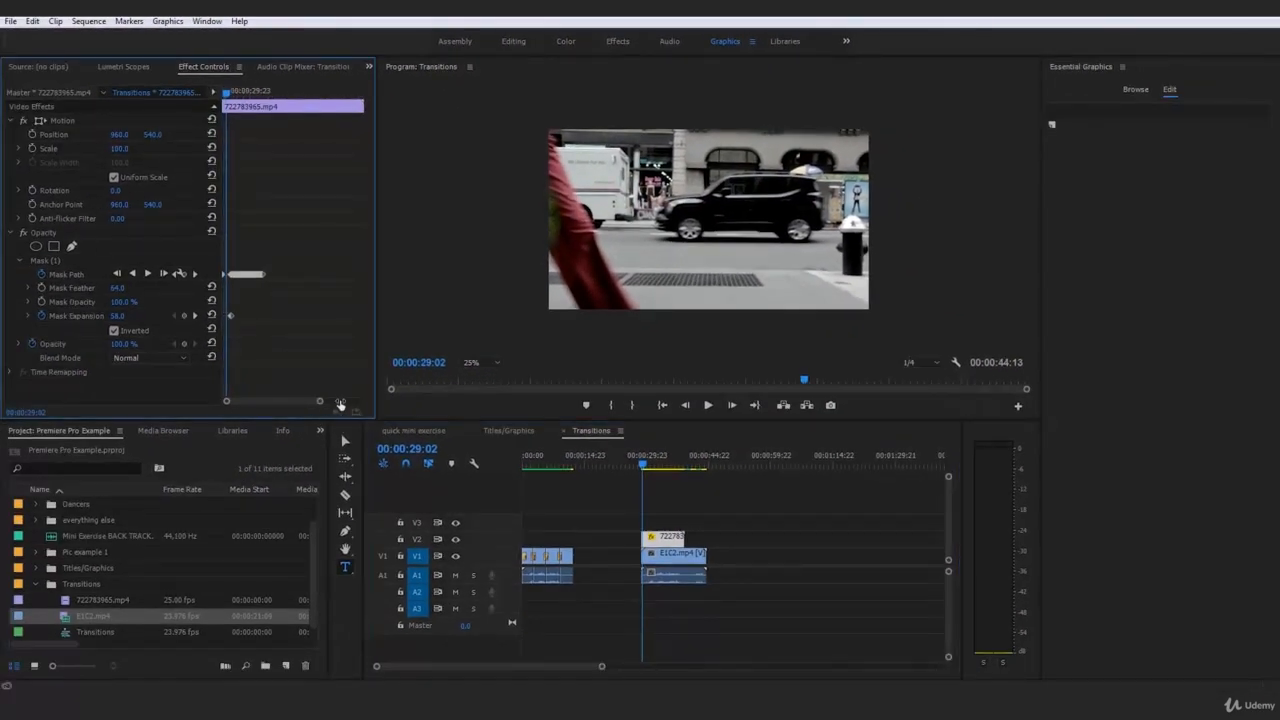
drag(340, 404, 312, 407)
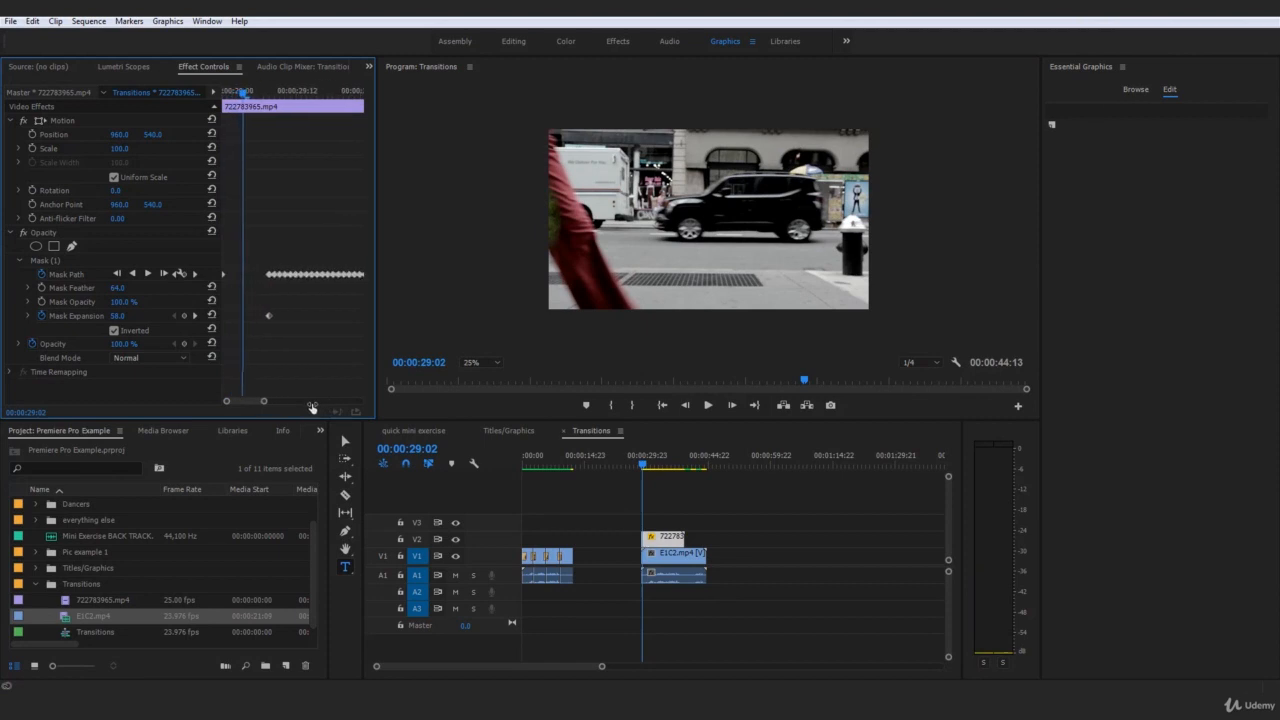
click(324, 96)
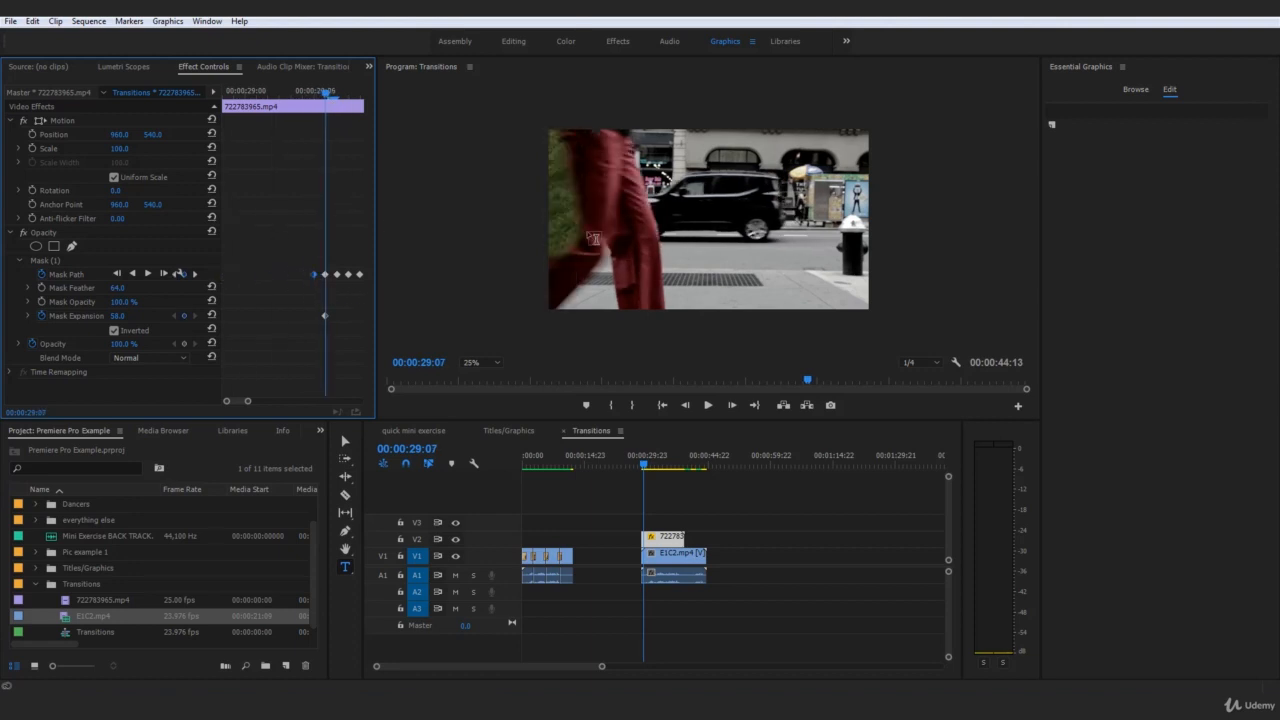
Replay the transition several times from its start to examine how cleanly the walker reveals the E1C2.mp4 clip
drag(322, 94, 149, 91)
click(771, 532)
key(space)
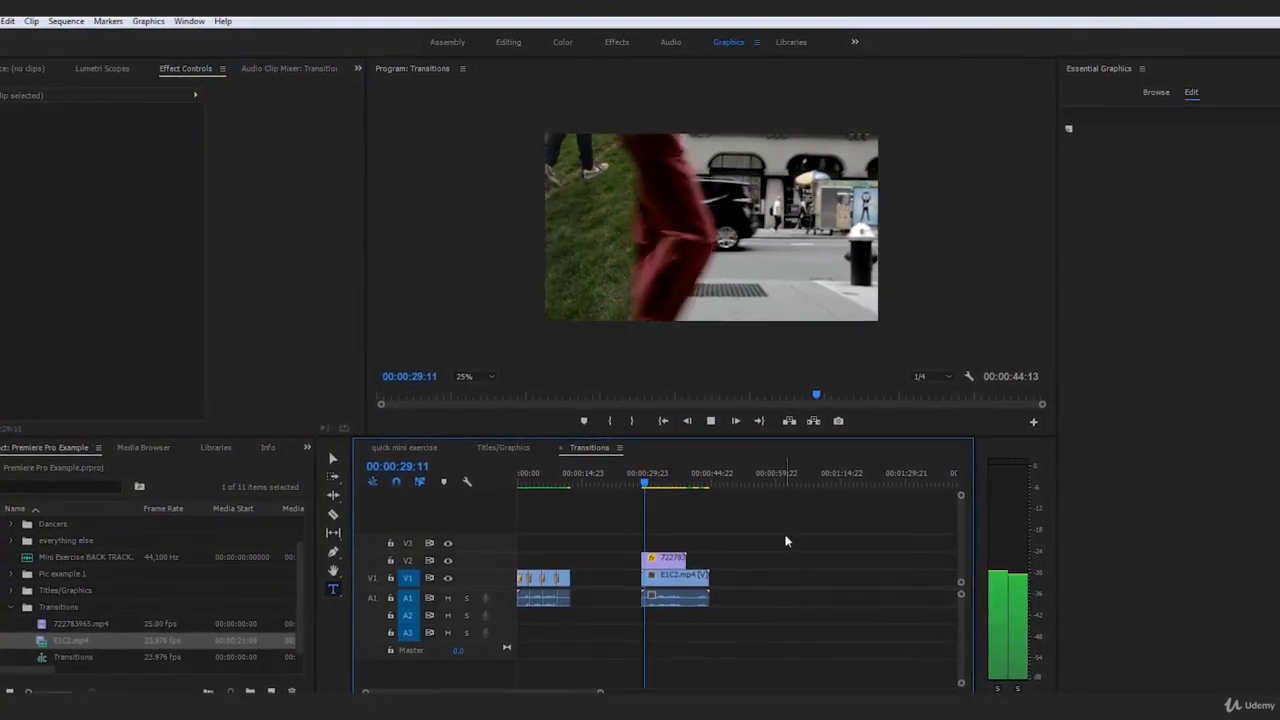
click(646, 471)
key(space)
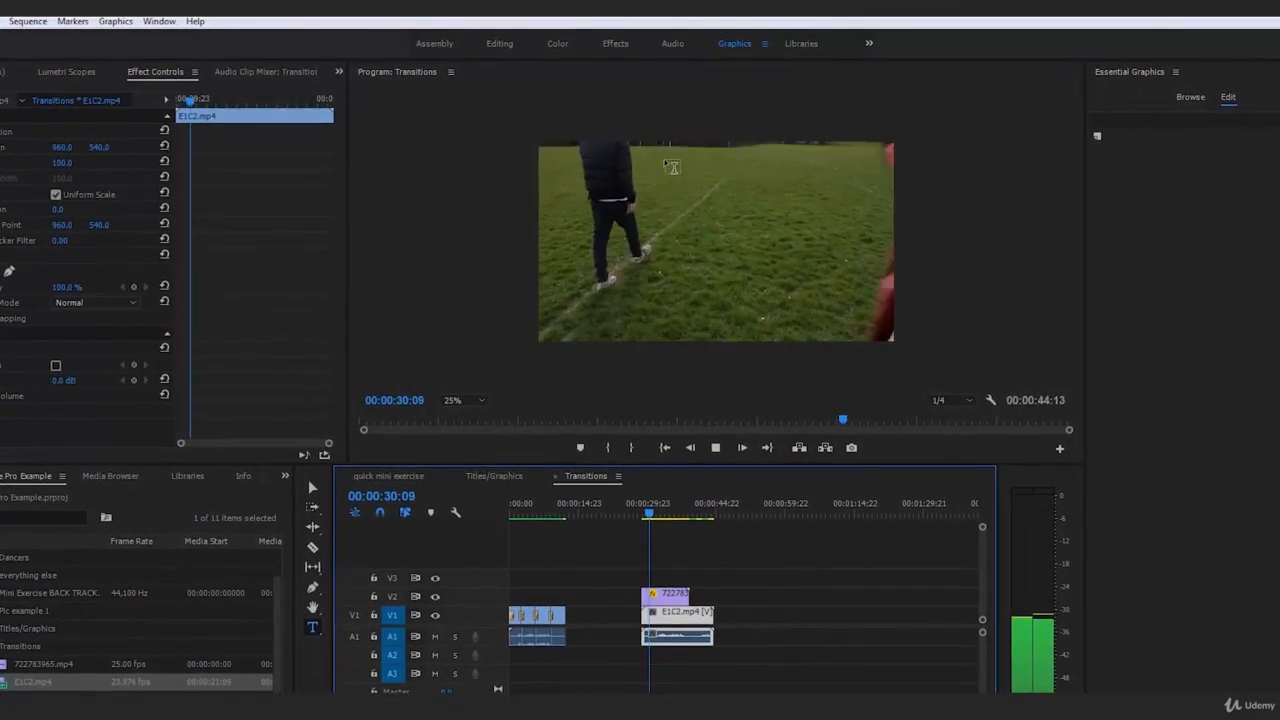
drag(654, 511, 642, 513)
click(742, 558)
key(space)
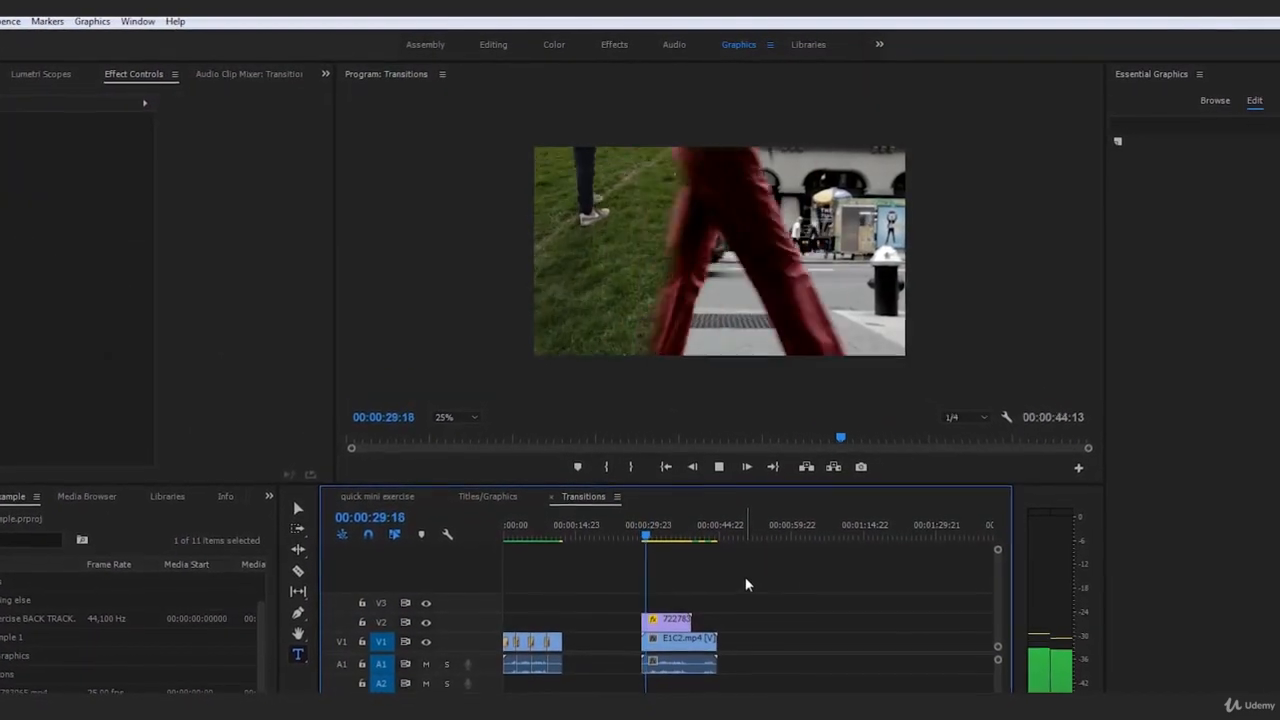
click(655, 540)
drag(655, 556, 642, 562)
click(769, 604)
key(space)
Extend the start of the street clip on V2 back to about 00:00:23:17, and play the result
drag(637, 683, 609, 683)
click(615, 575)
key(space)
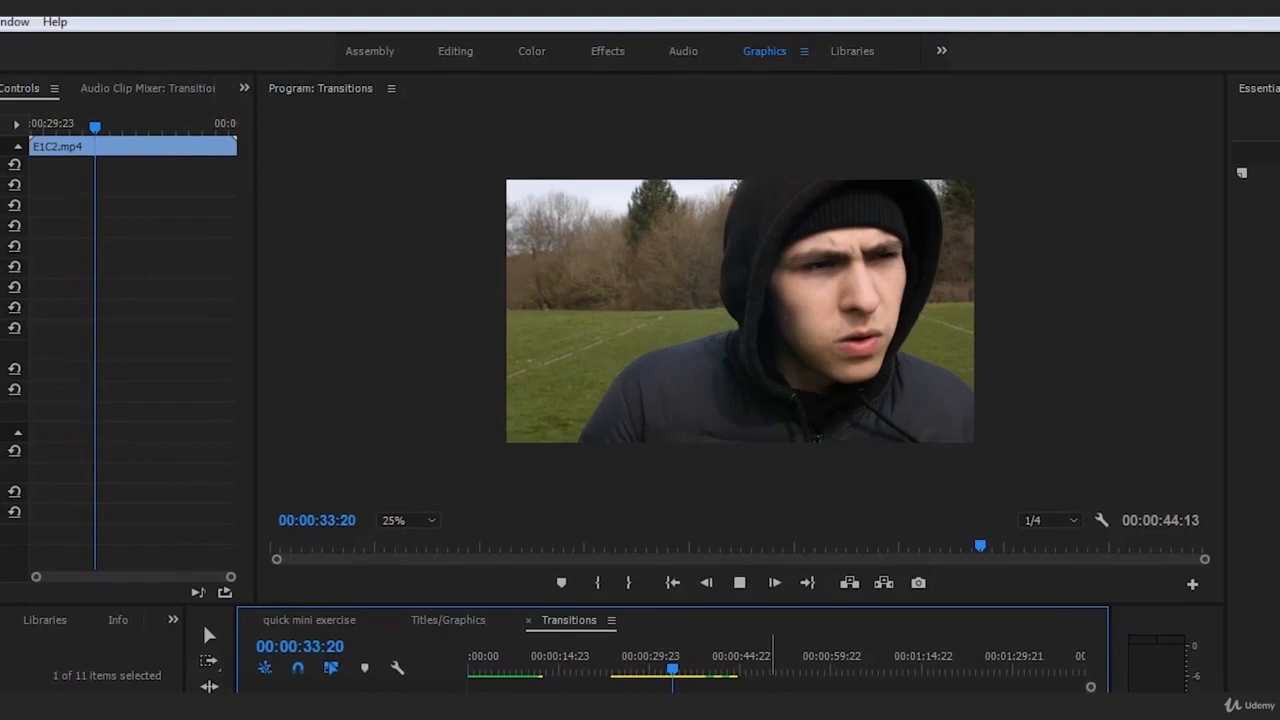
click(744, 648)
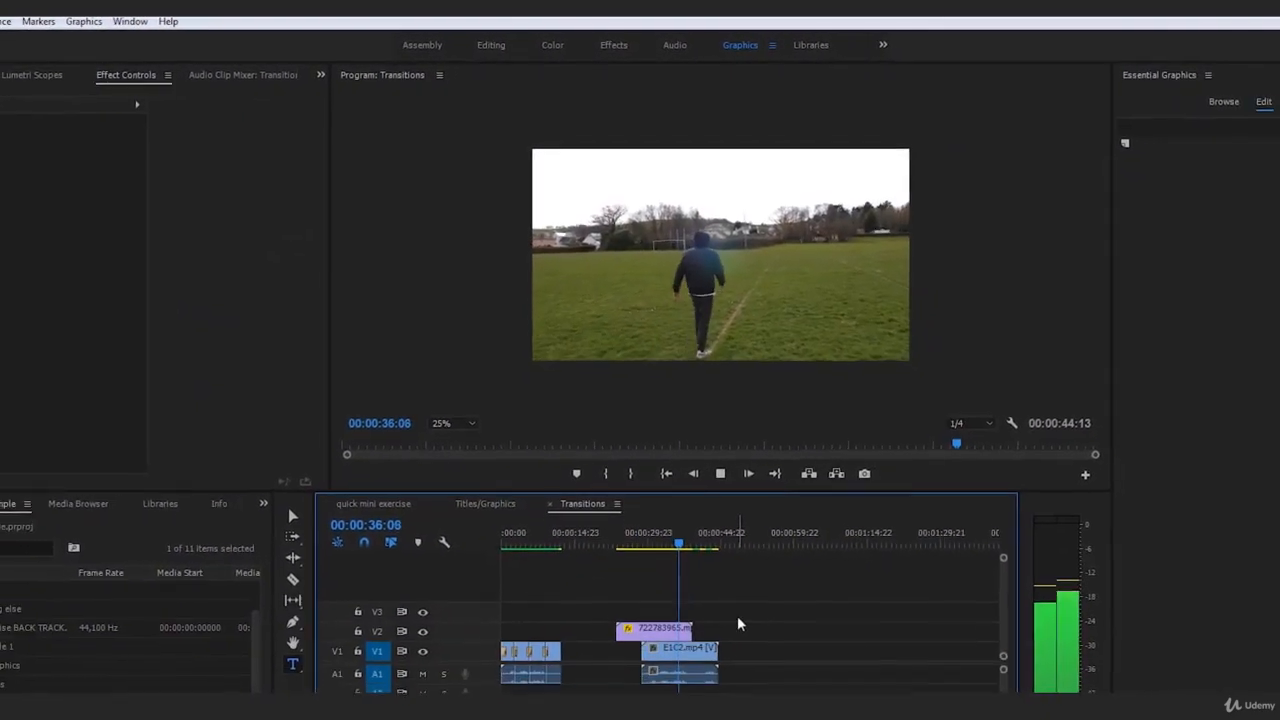
key(space)
Replay the finished transition from the extended street footage into E1C2.mp4 to review the complete reveal
click(622, 467)
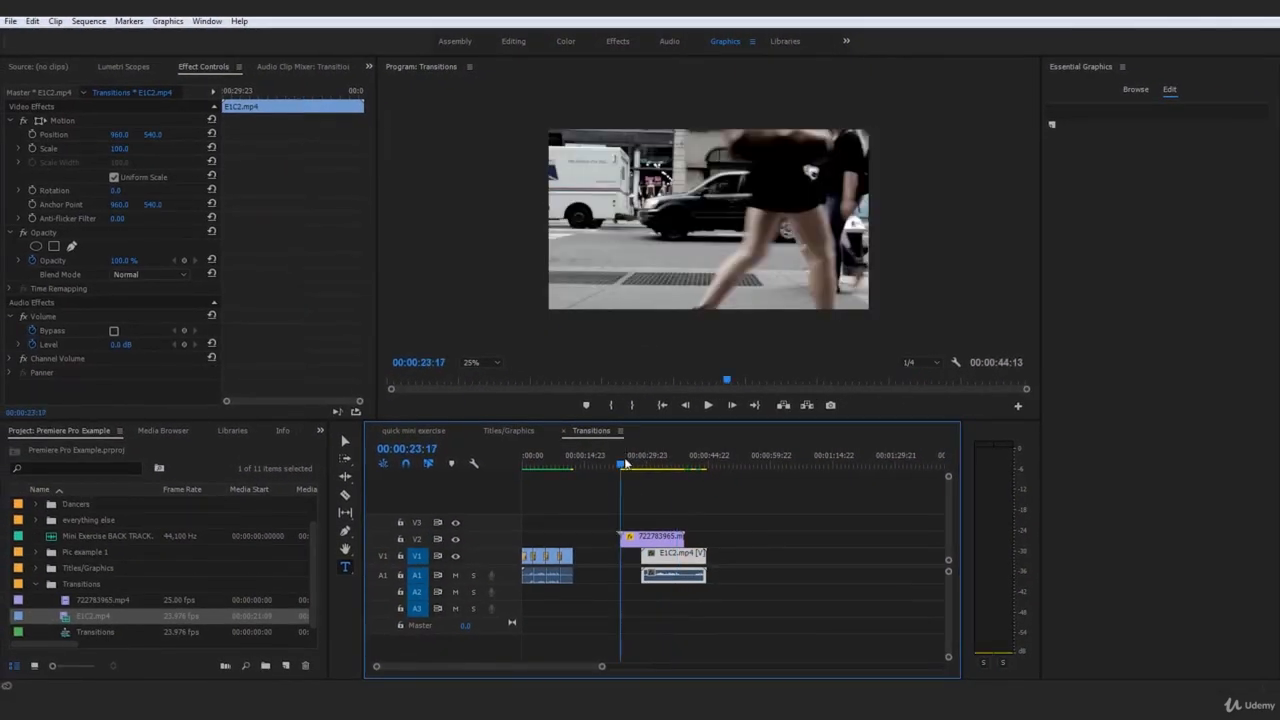
click(744, 531)
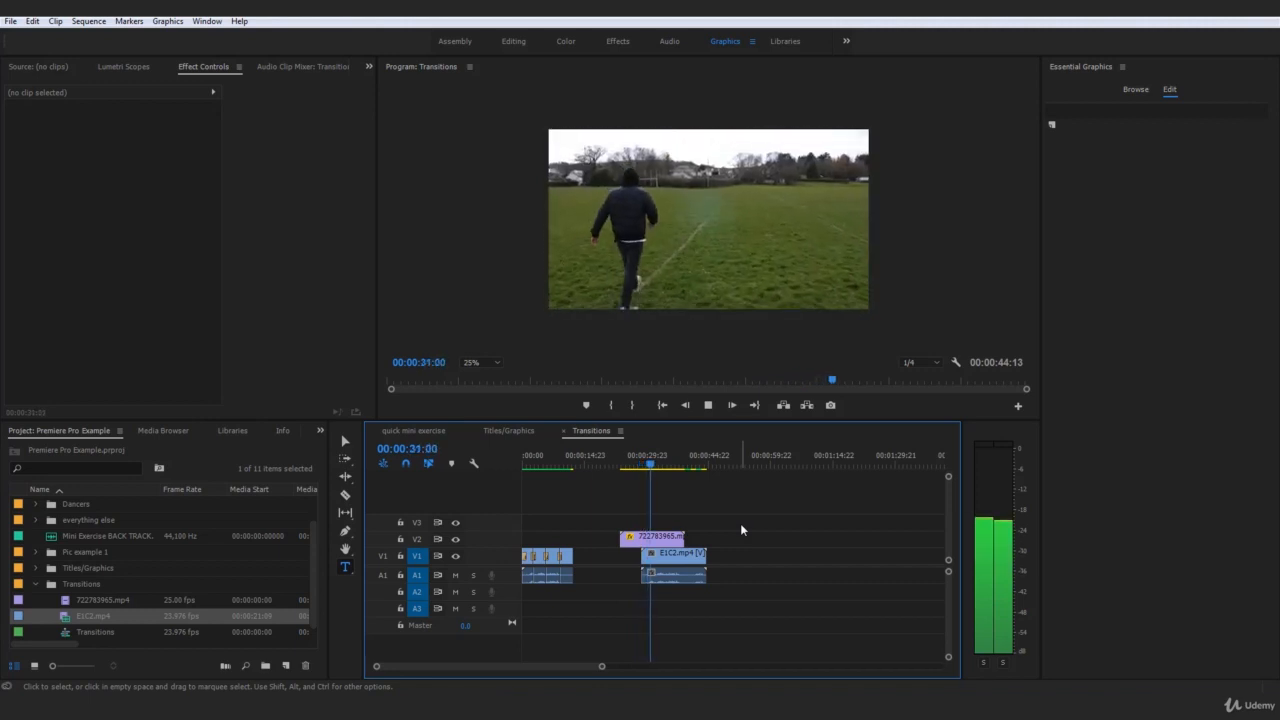
key(space)
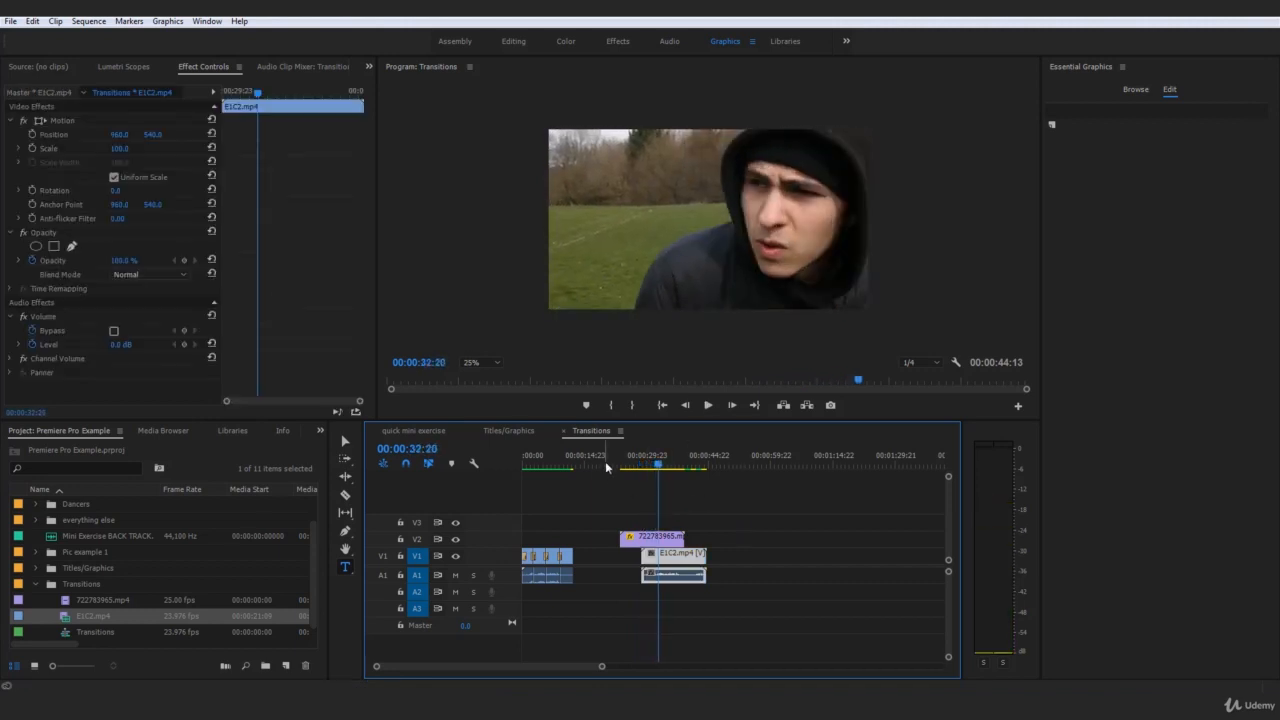
click(632, 461)
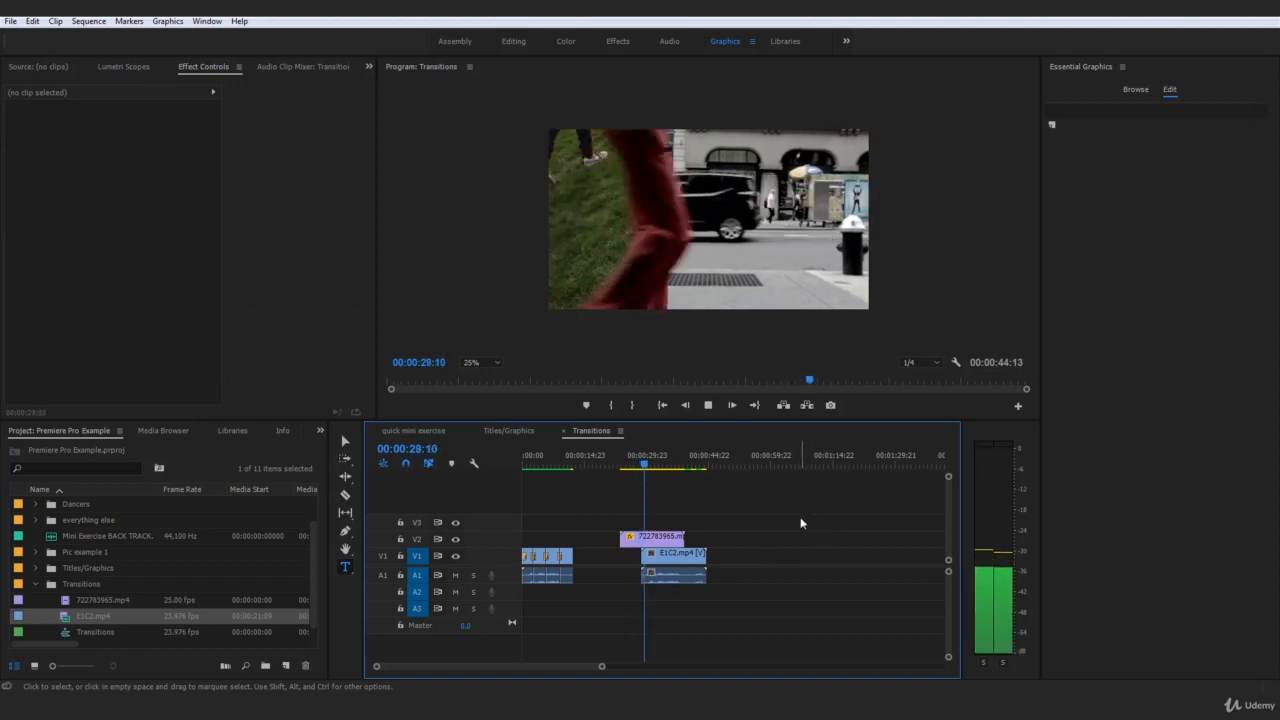
key(space)
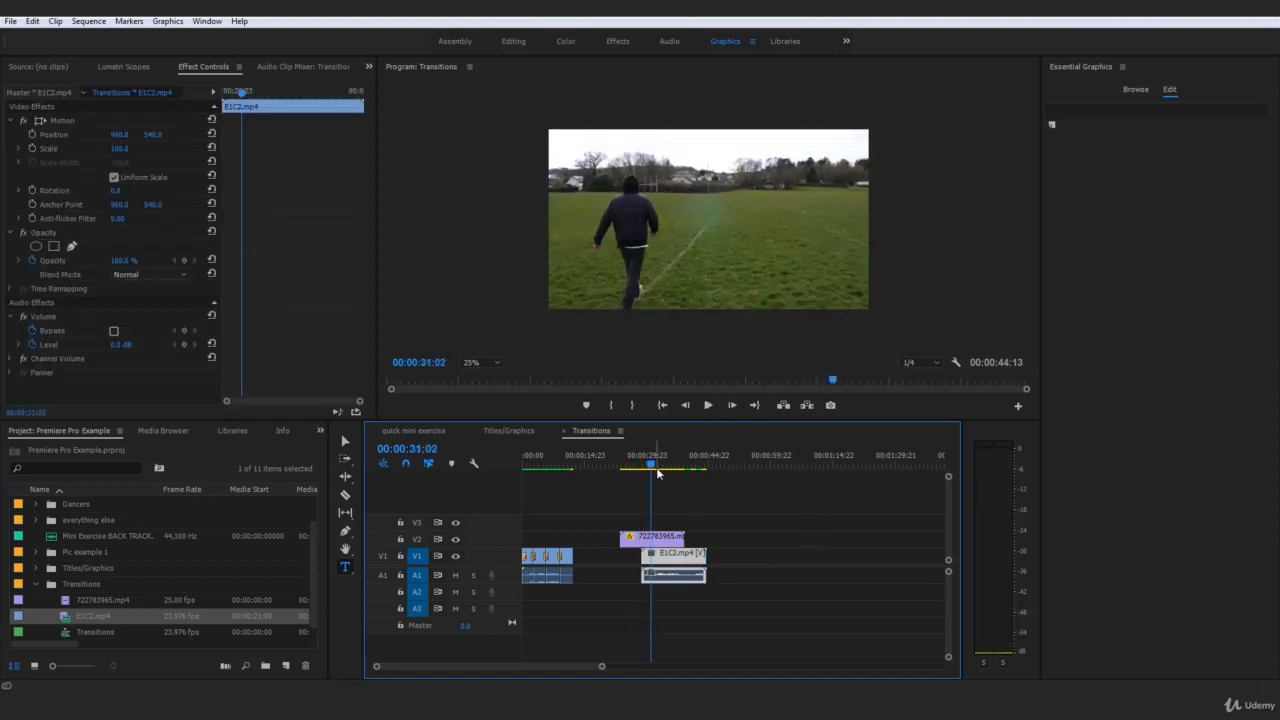
drag(654, 464, 631, 463)
key(space)
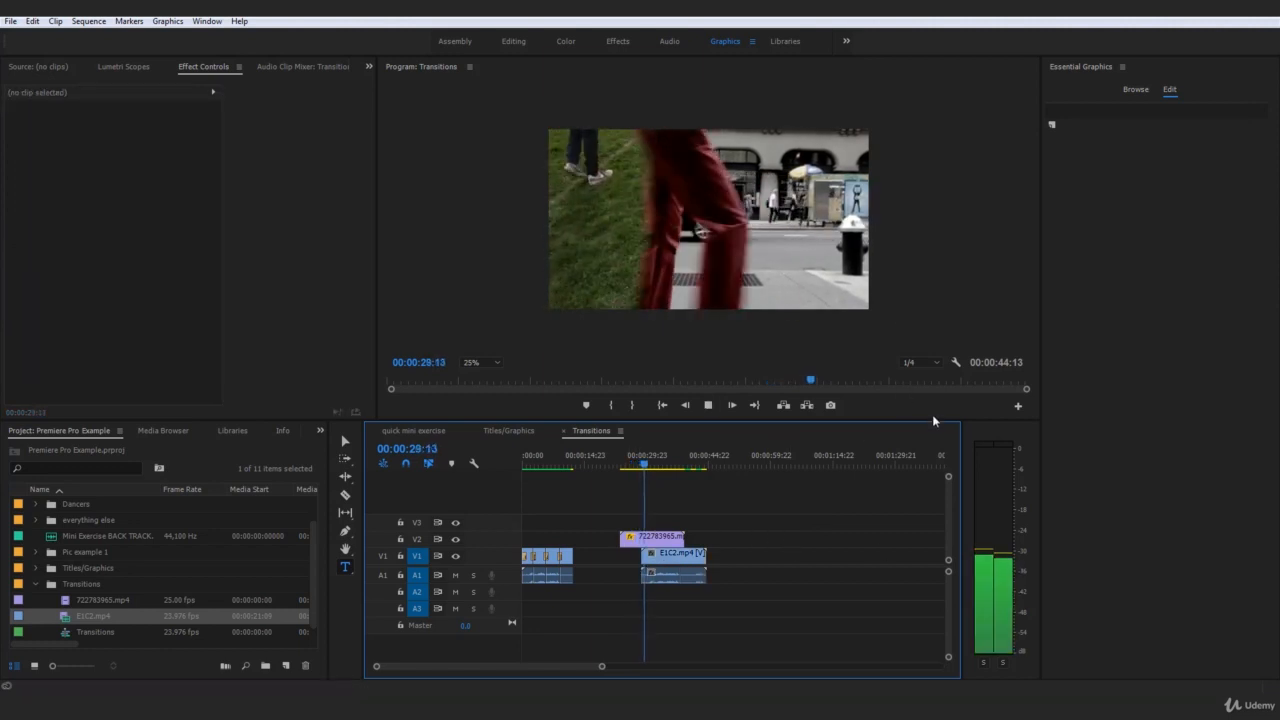
click(819, 554)
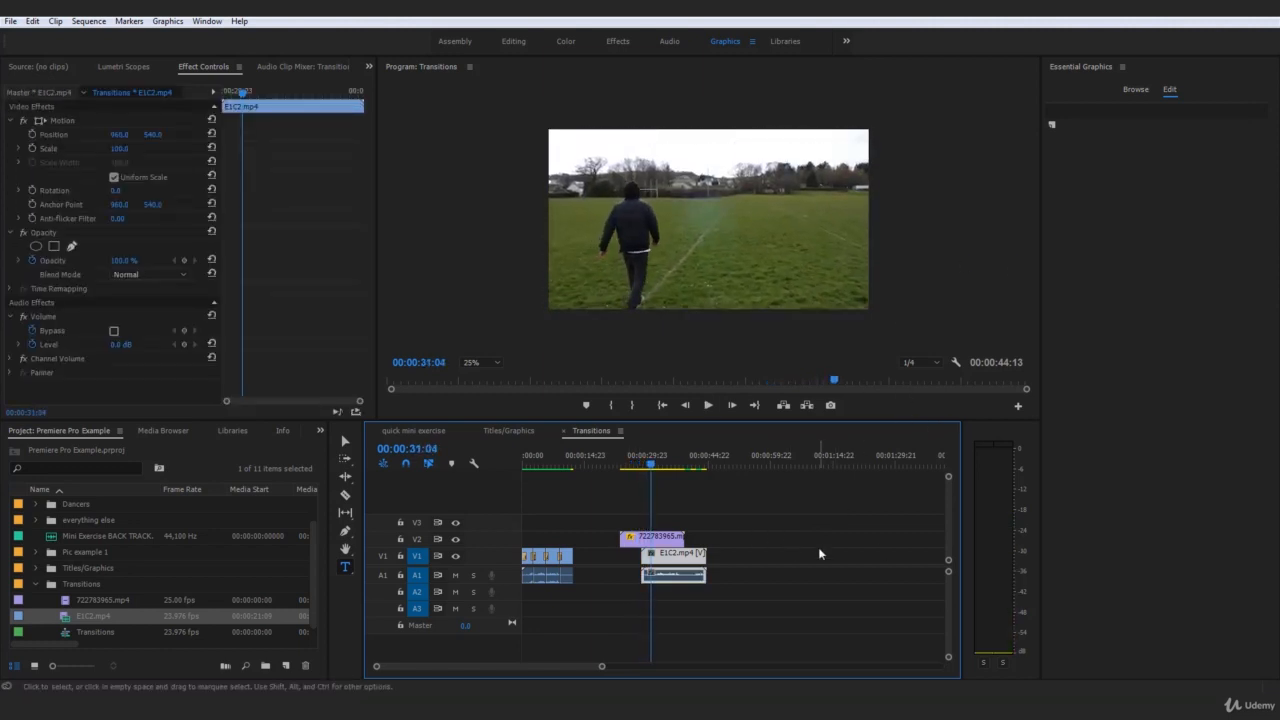